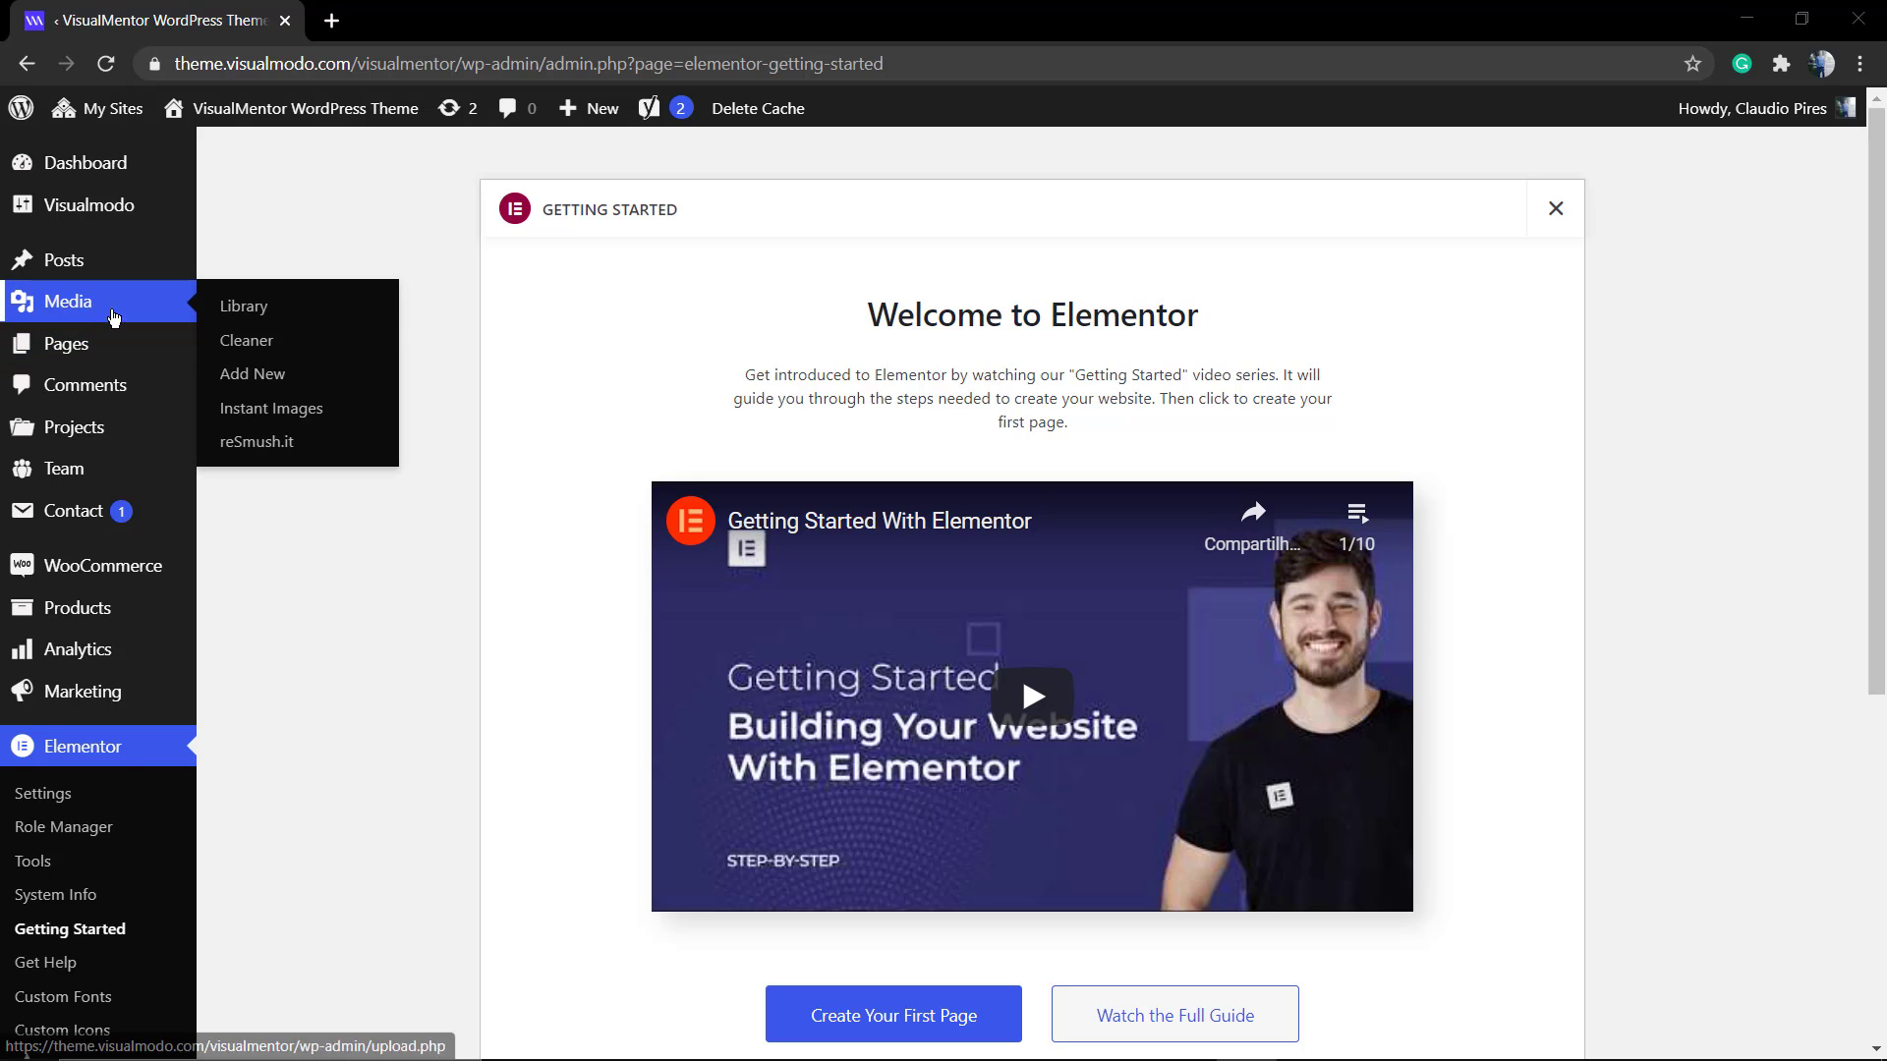
# - Create a new WordPress page titled 'Star Rating Widget'
pyautogui.moveTo(99, 343)
pyautogui.click(242, 385)
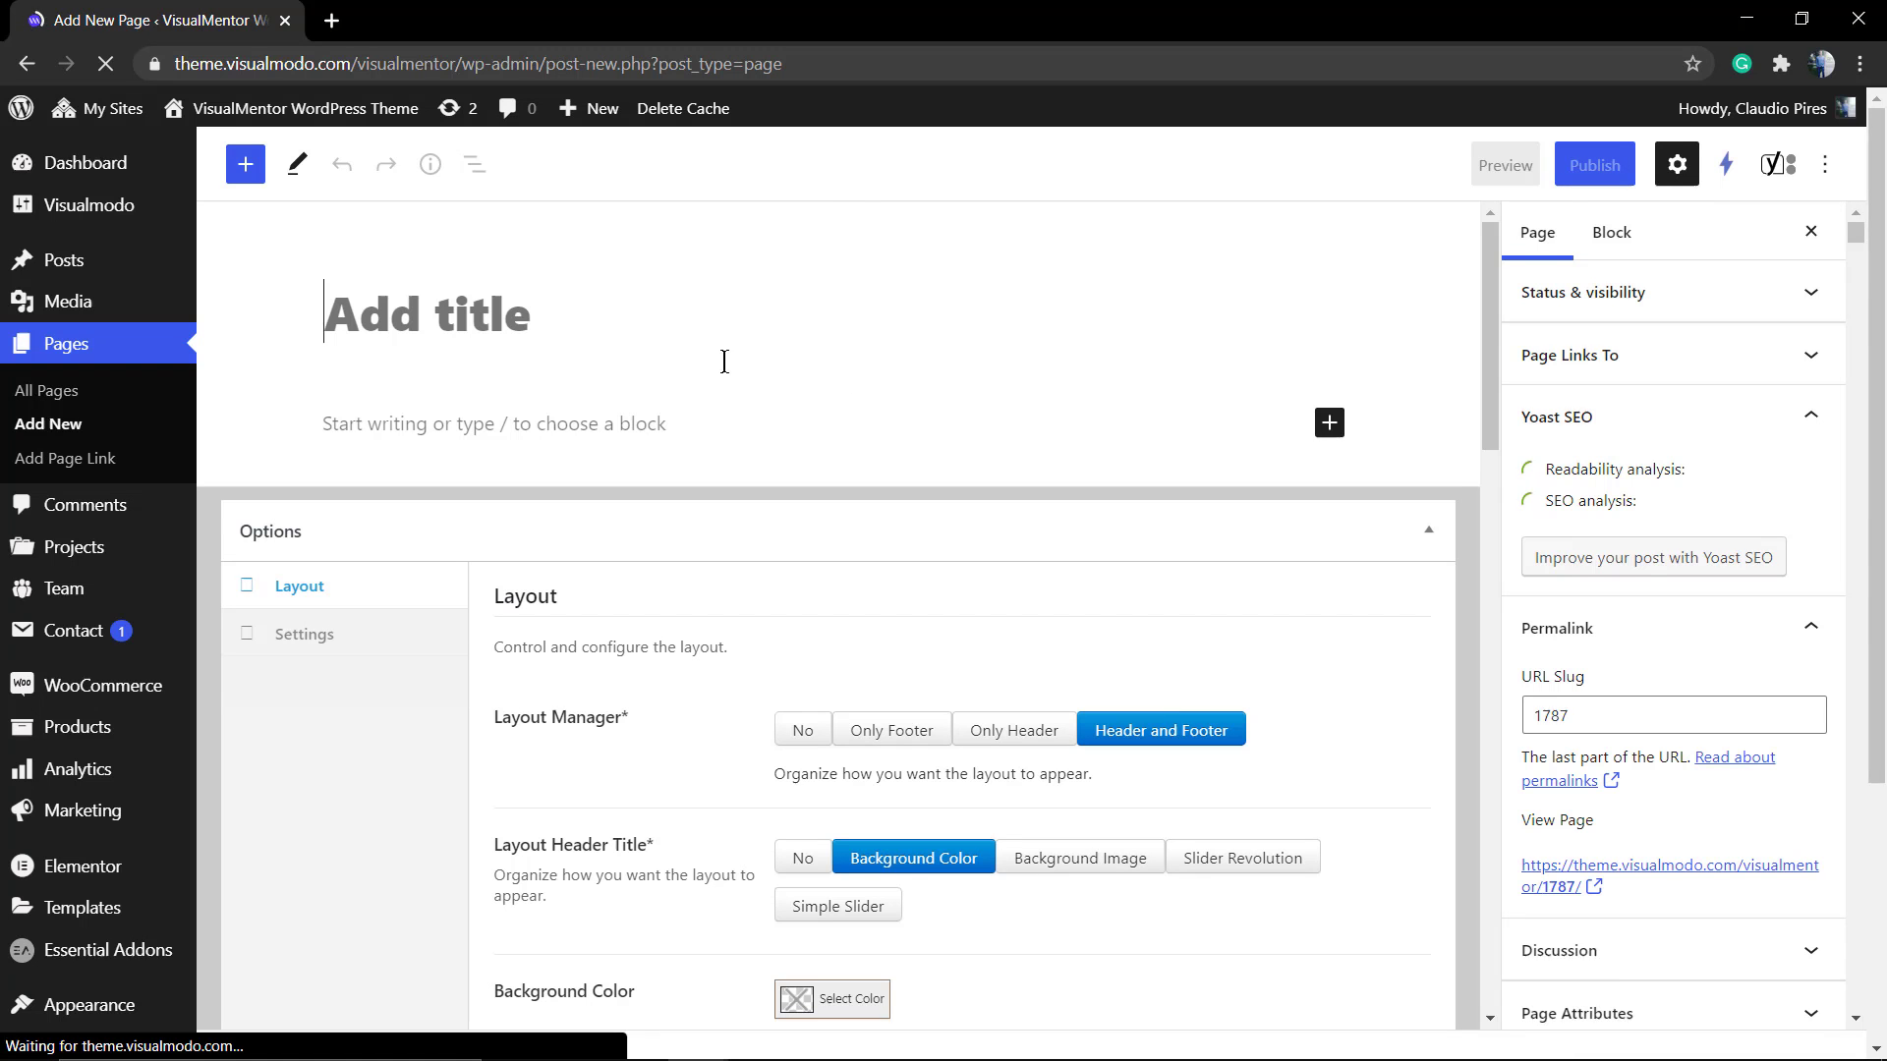
pyautogui.click(520, 318)
pyautogui.write('Mu')
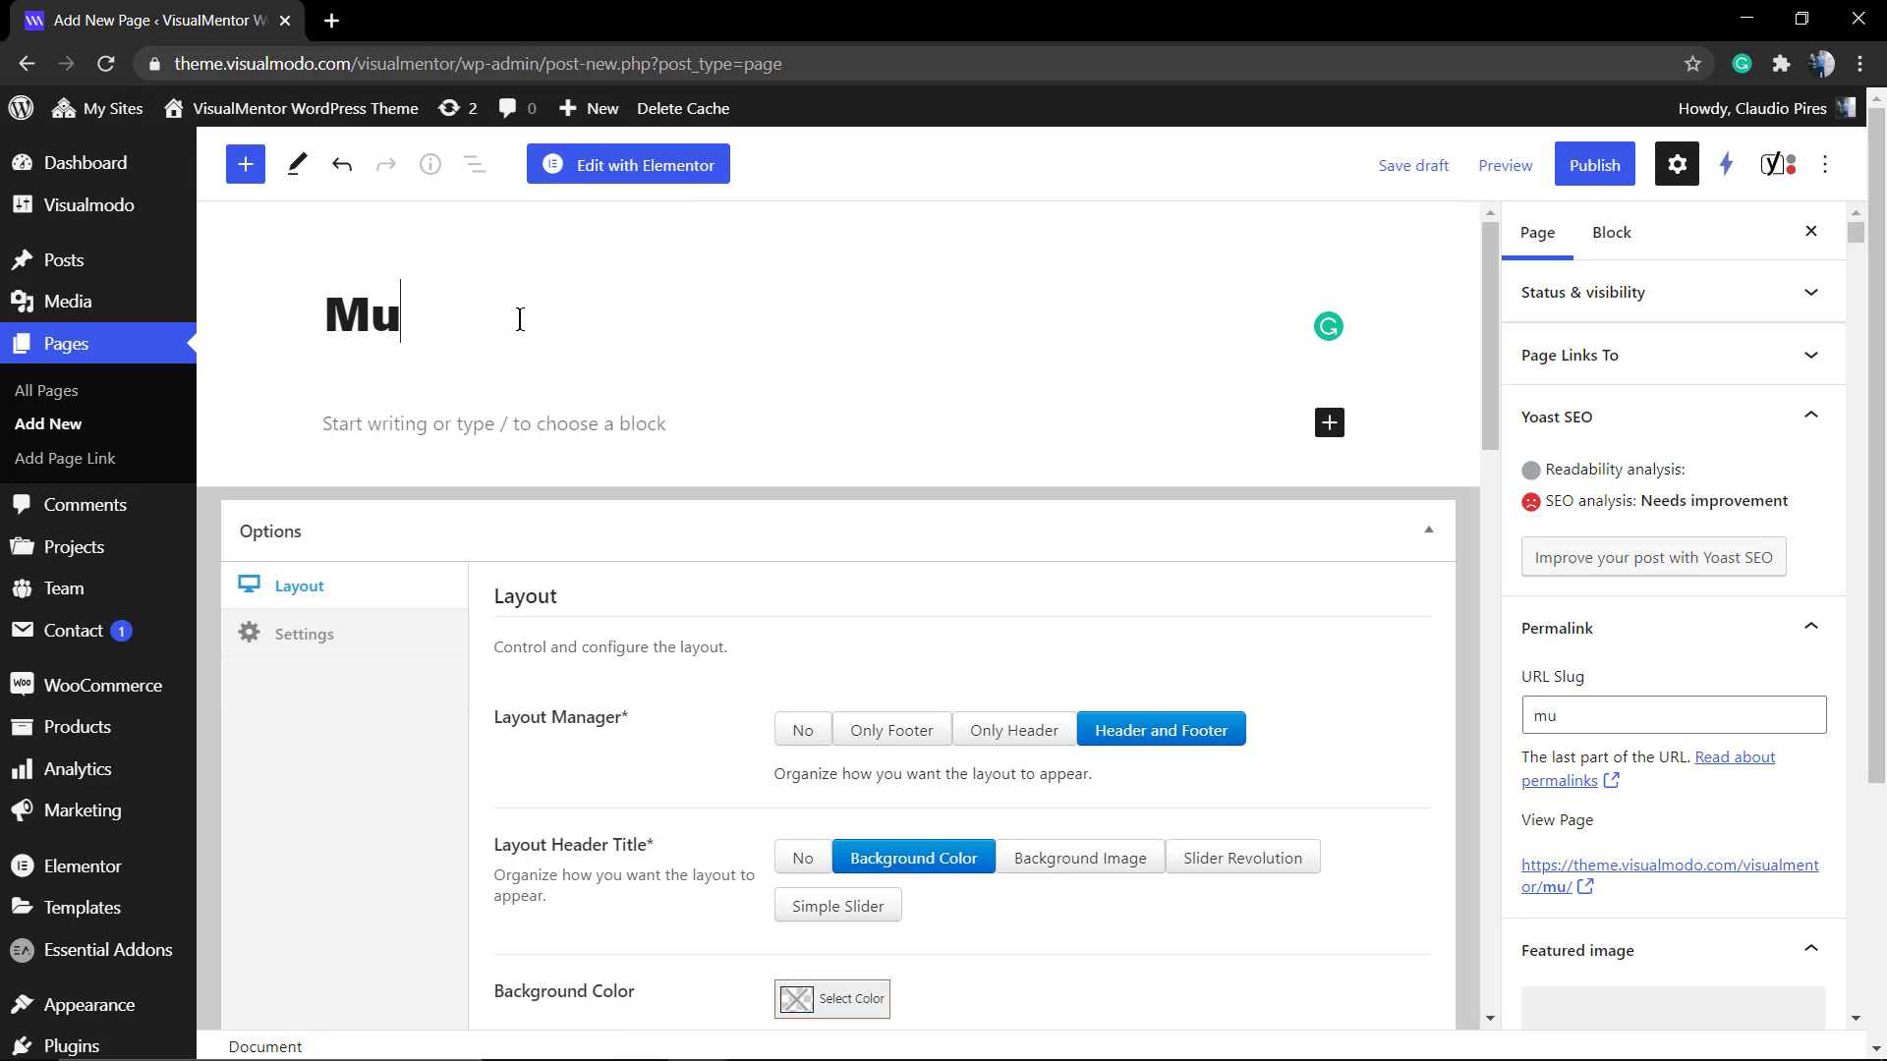
pyautogui.press('BackSpace')
pyautogui.press('BackSpace')
pyautogui.press('BackSpace')
pyautogui.write('S')
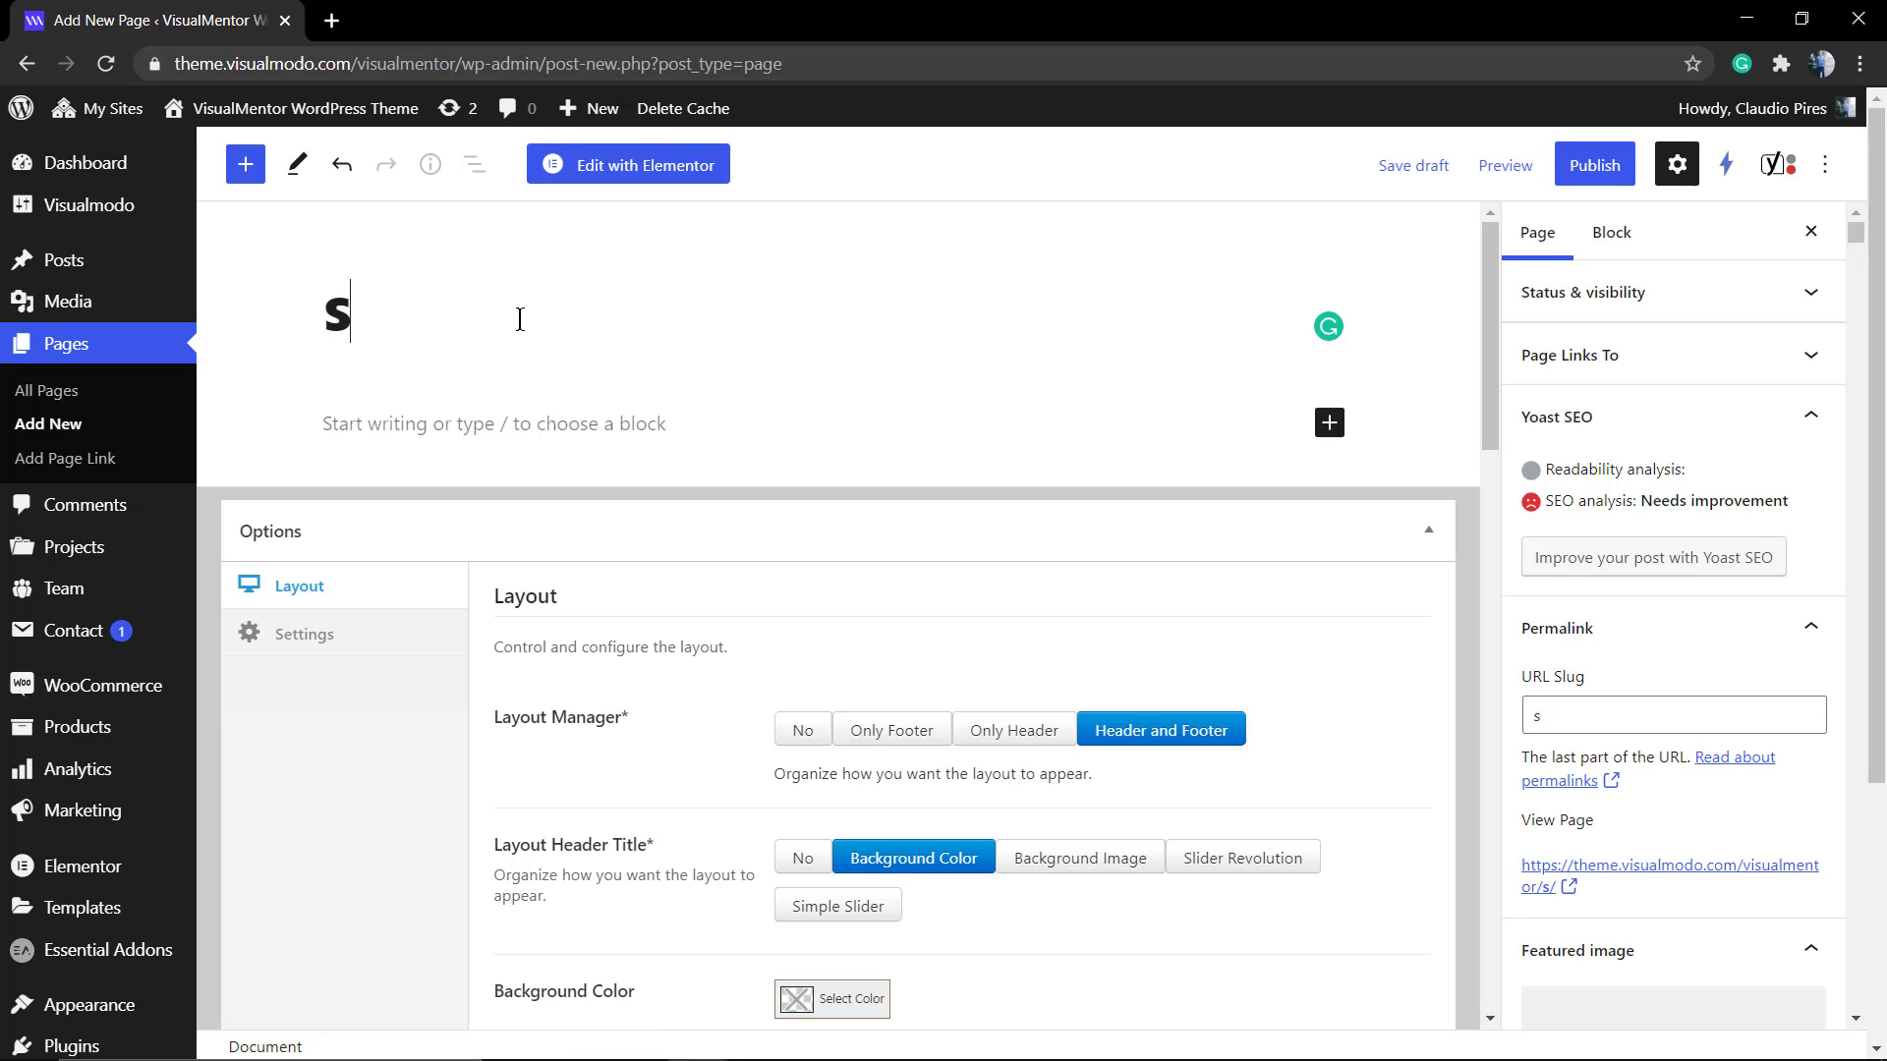
pyautogui.write('tar')
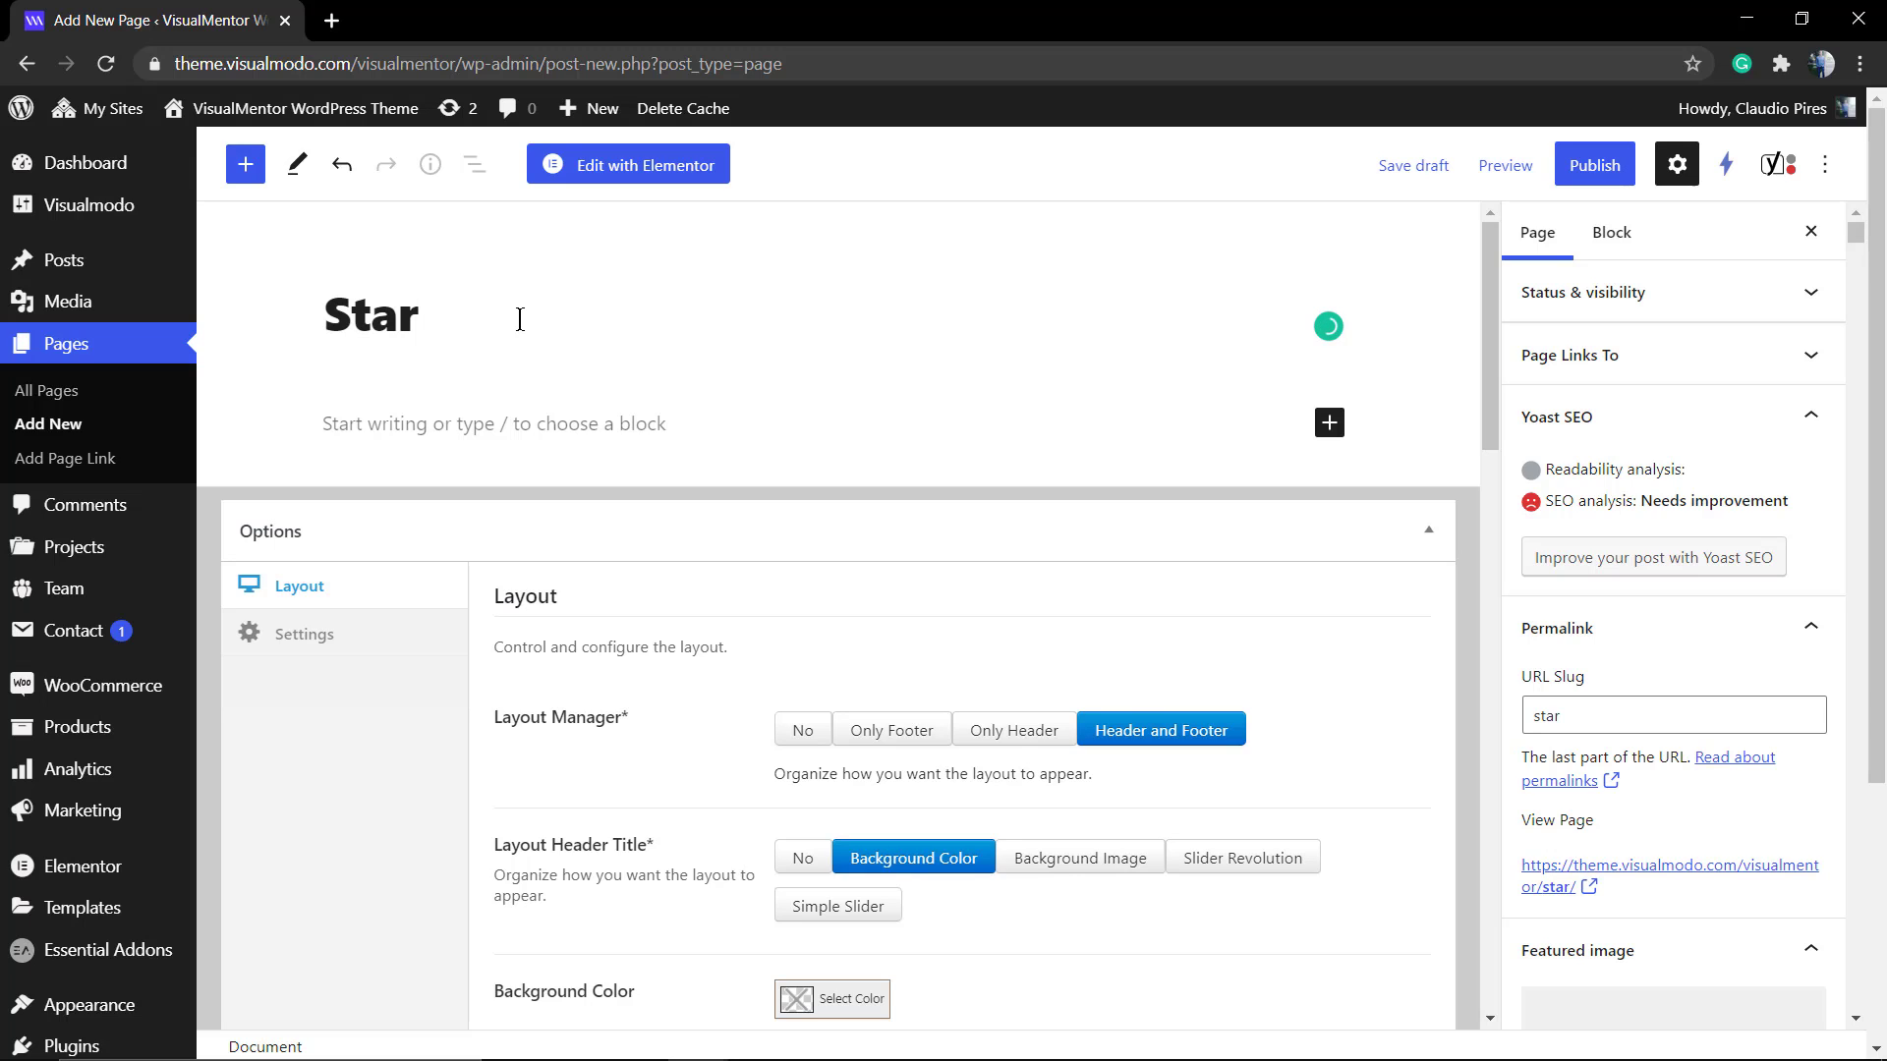
pyautogui.write(' Rating')
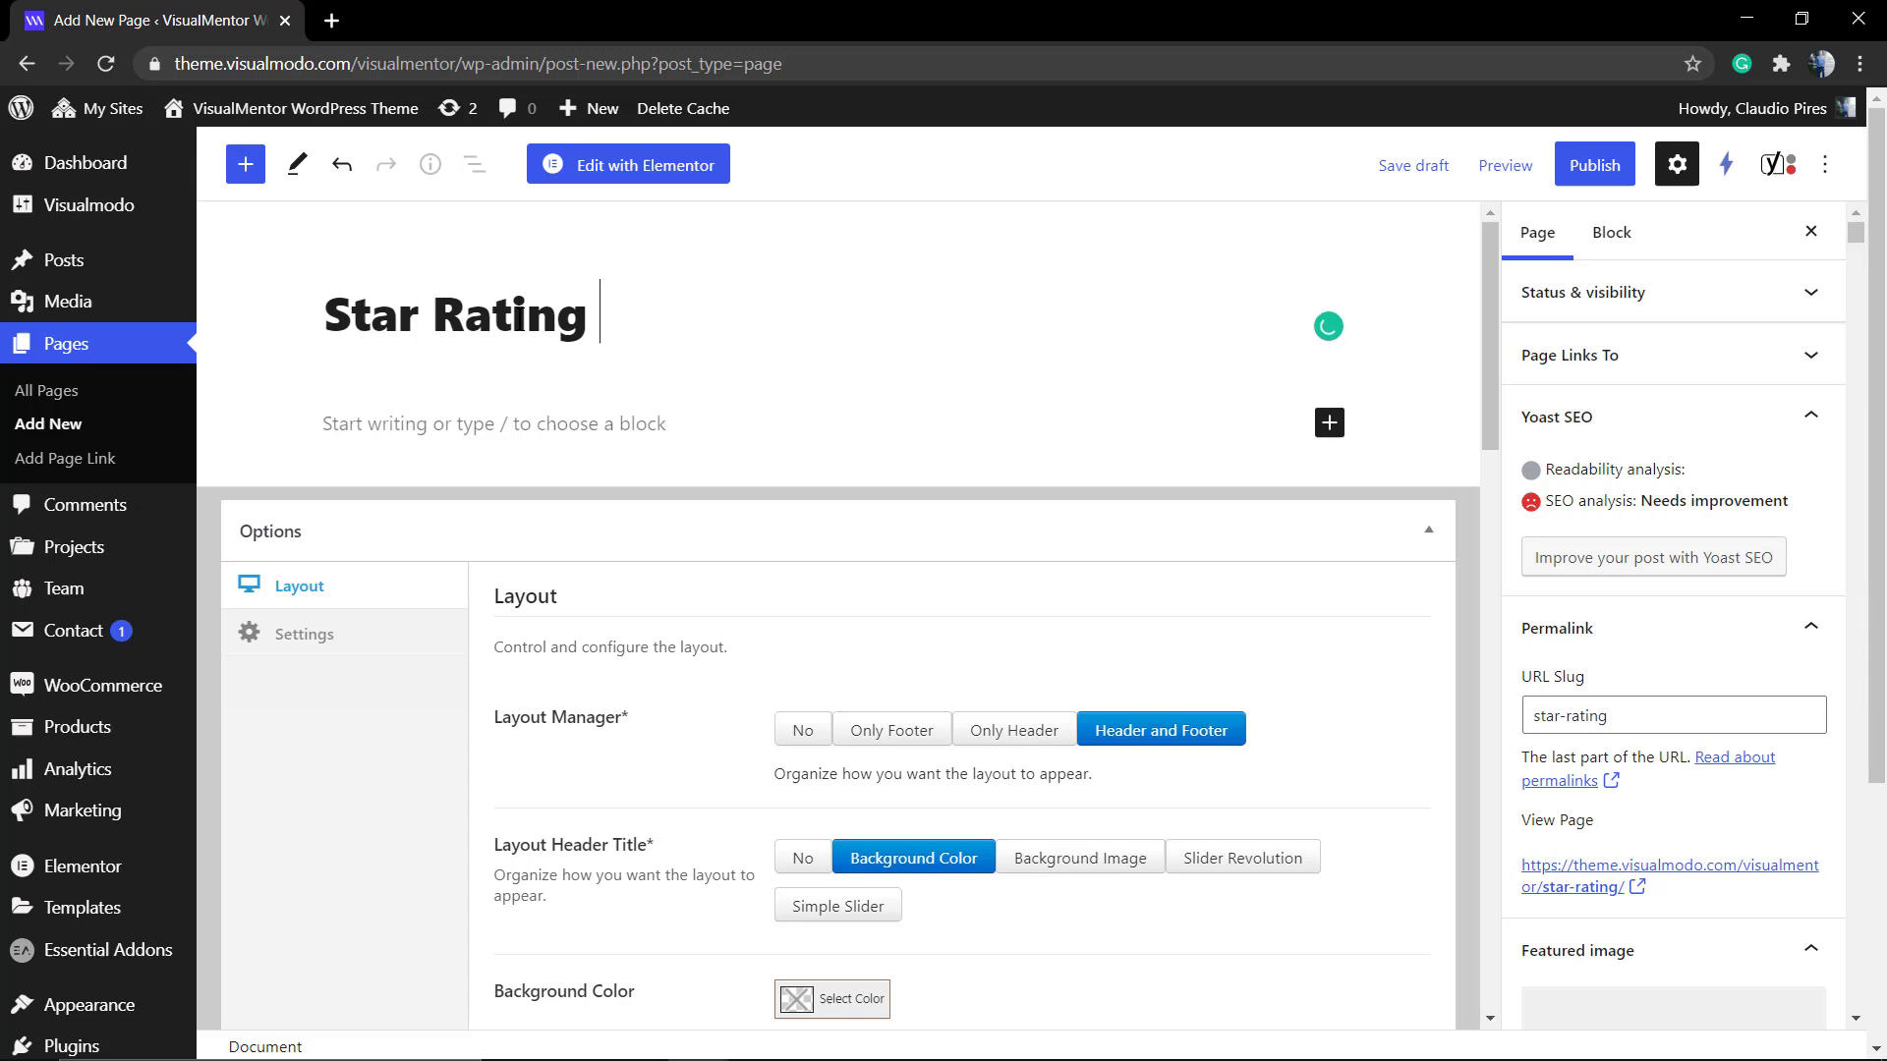
pyautogui.write(' Widget')
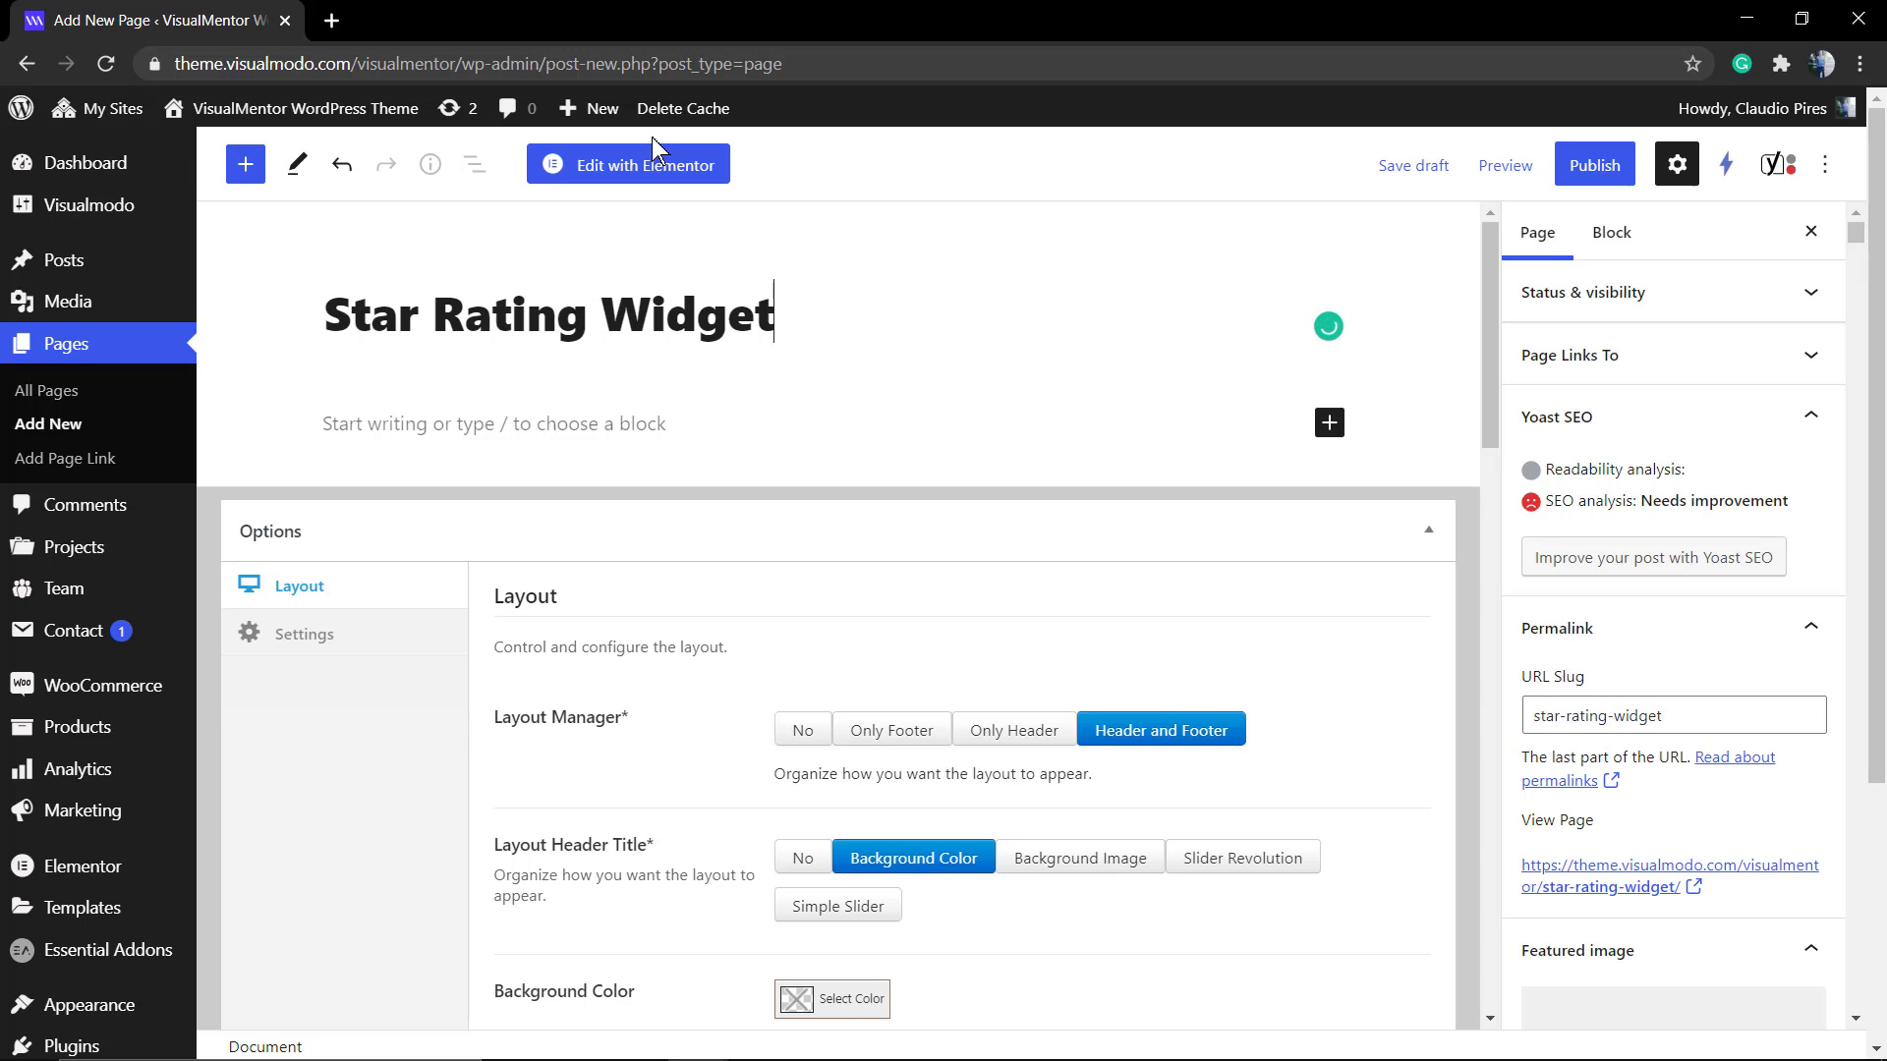
# - Open the page in Elementor and add a three-column section, then a one-column section below it
pyautogui.click(685, 174)
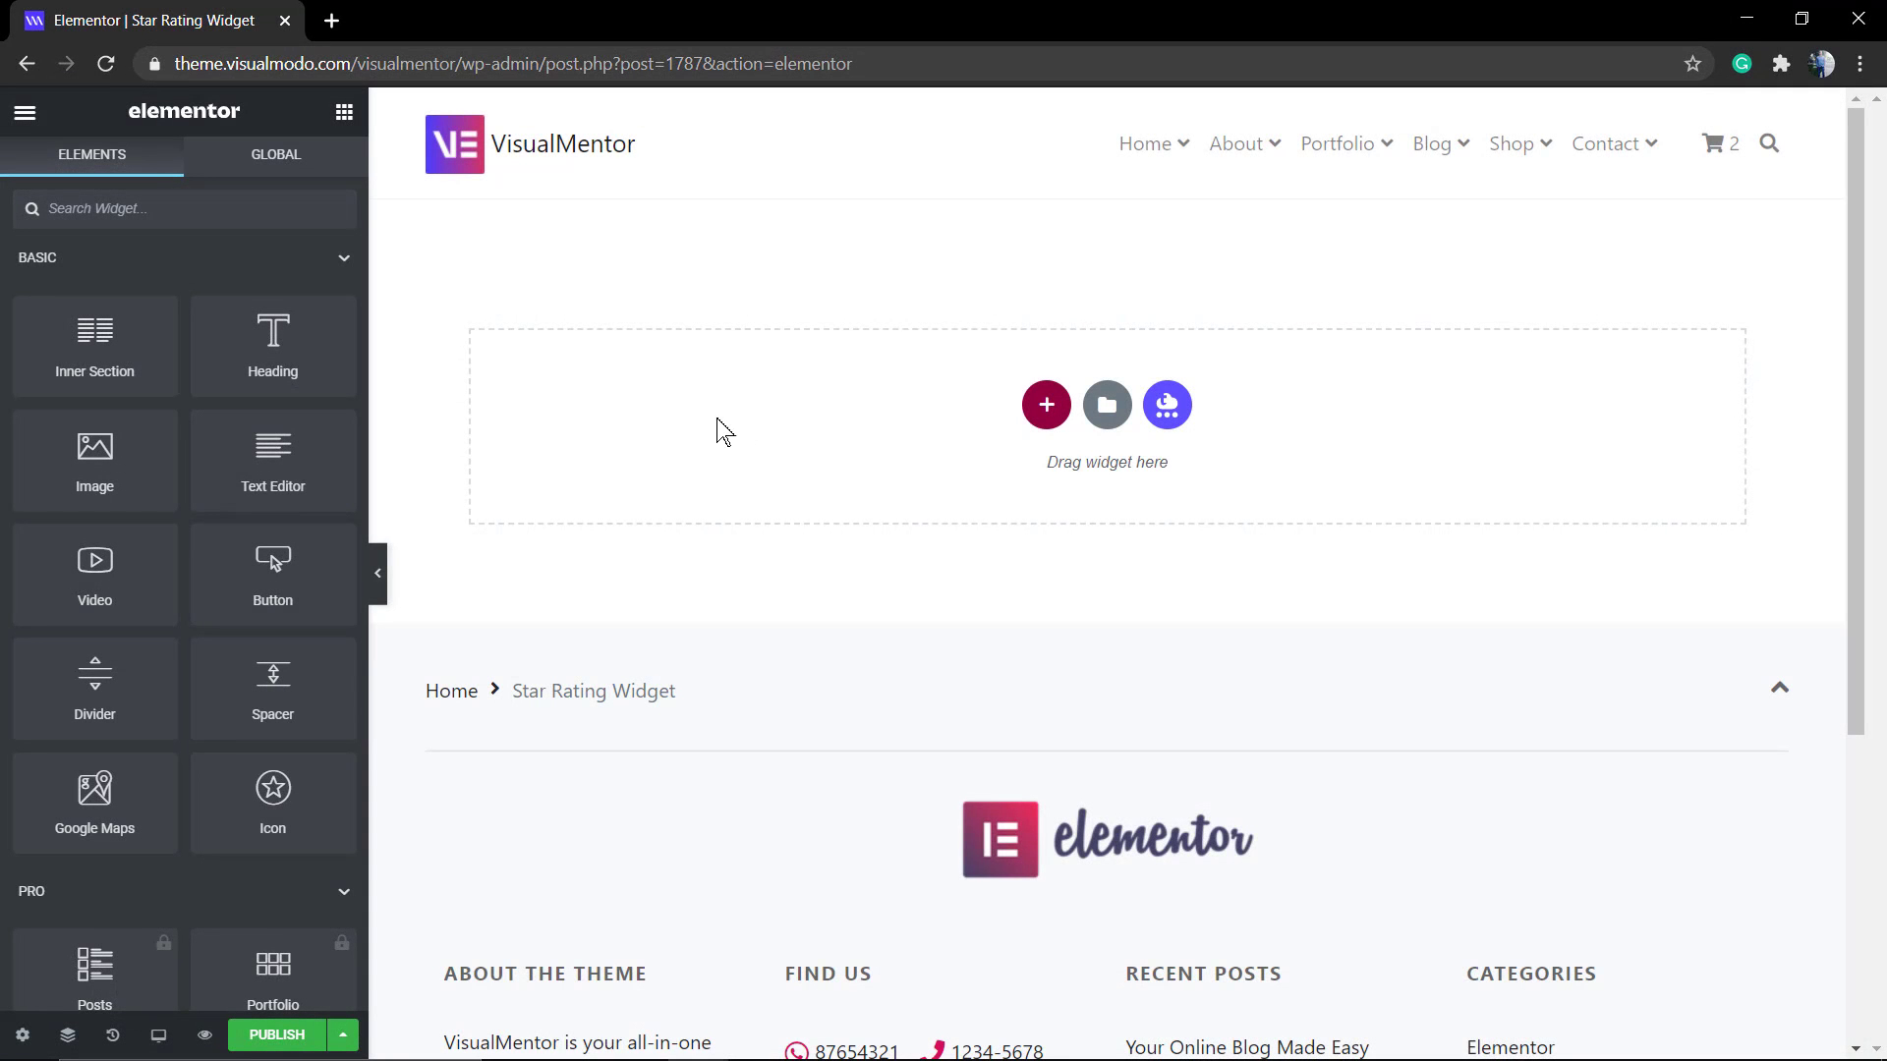
pyautogui.click(1055, 412)
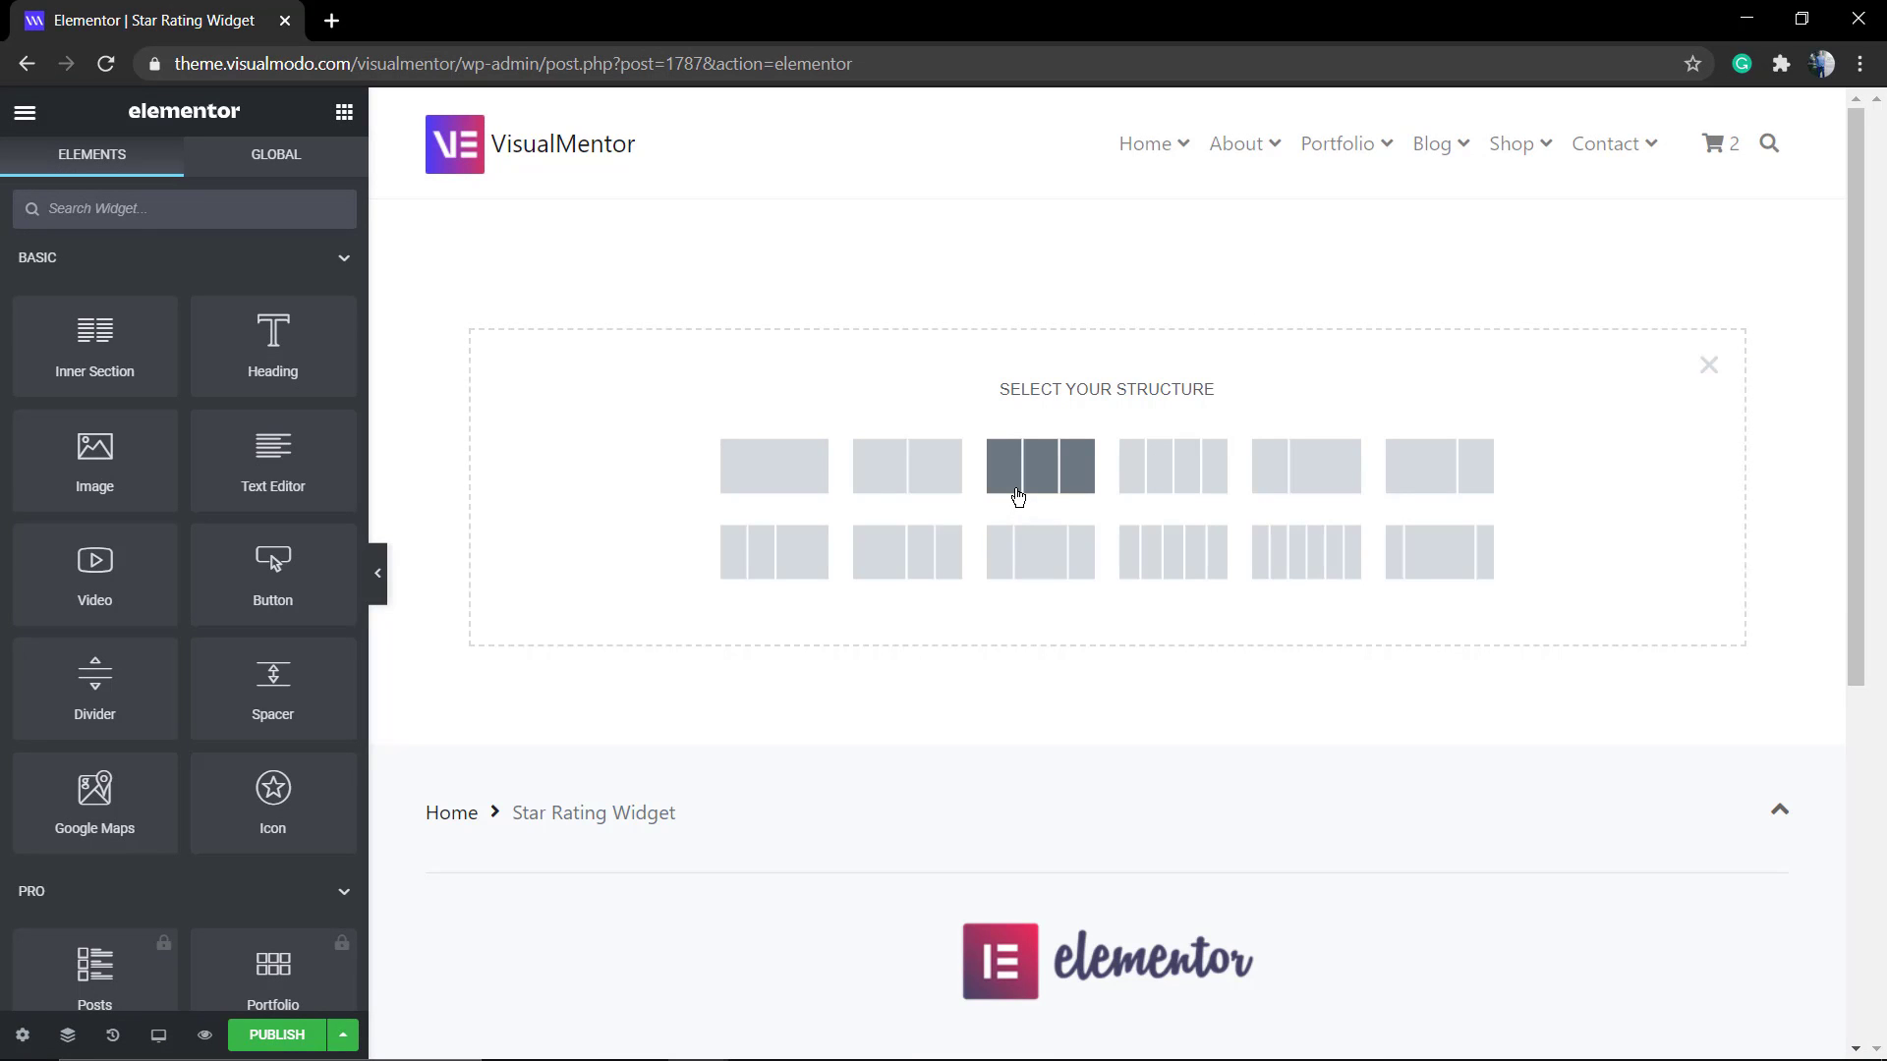
pyautogui.click(1018, 498)
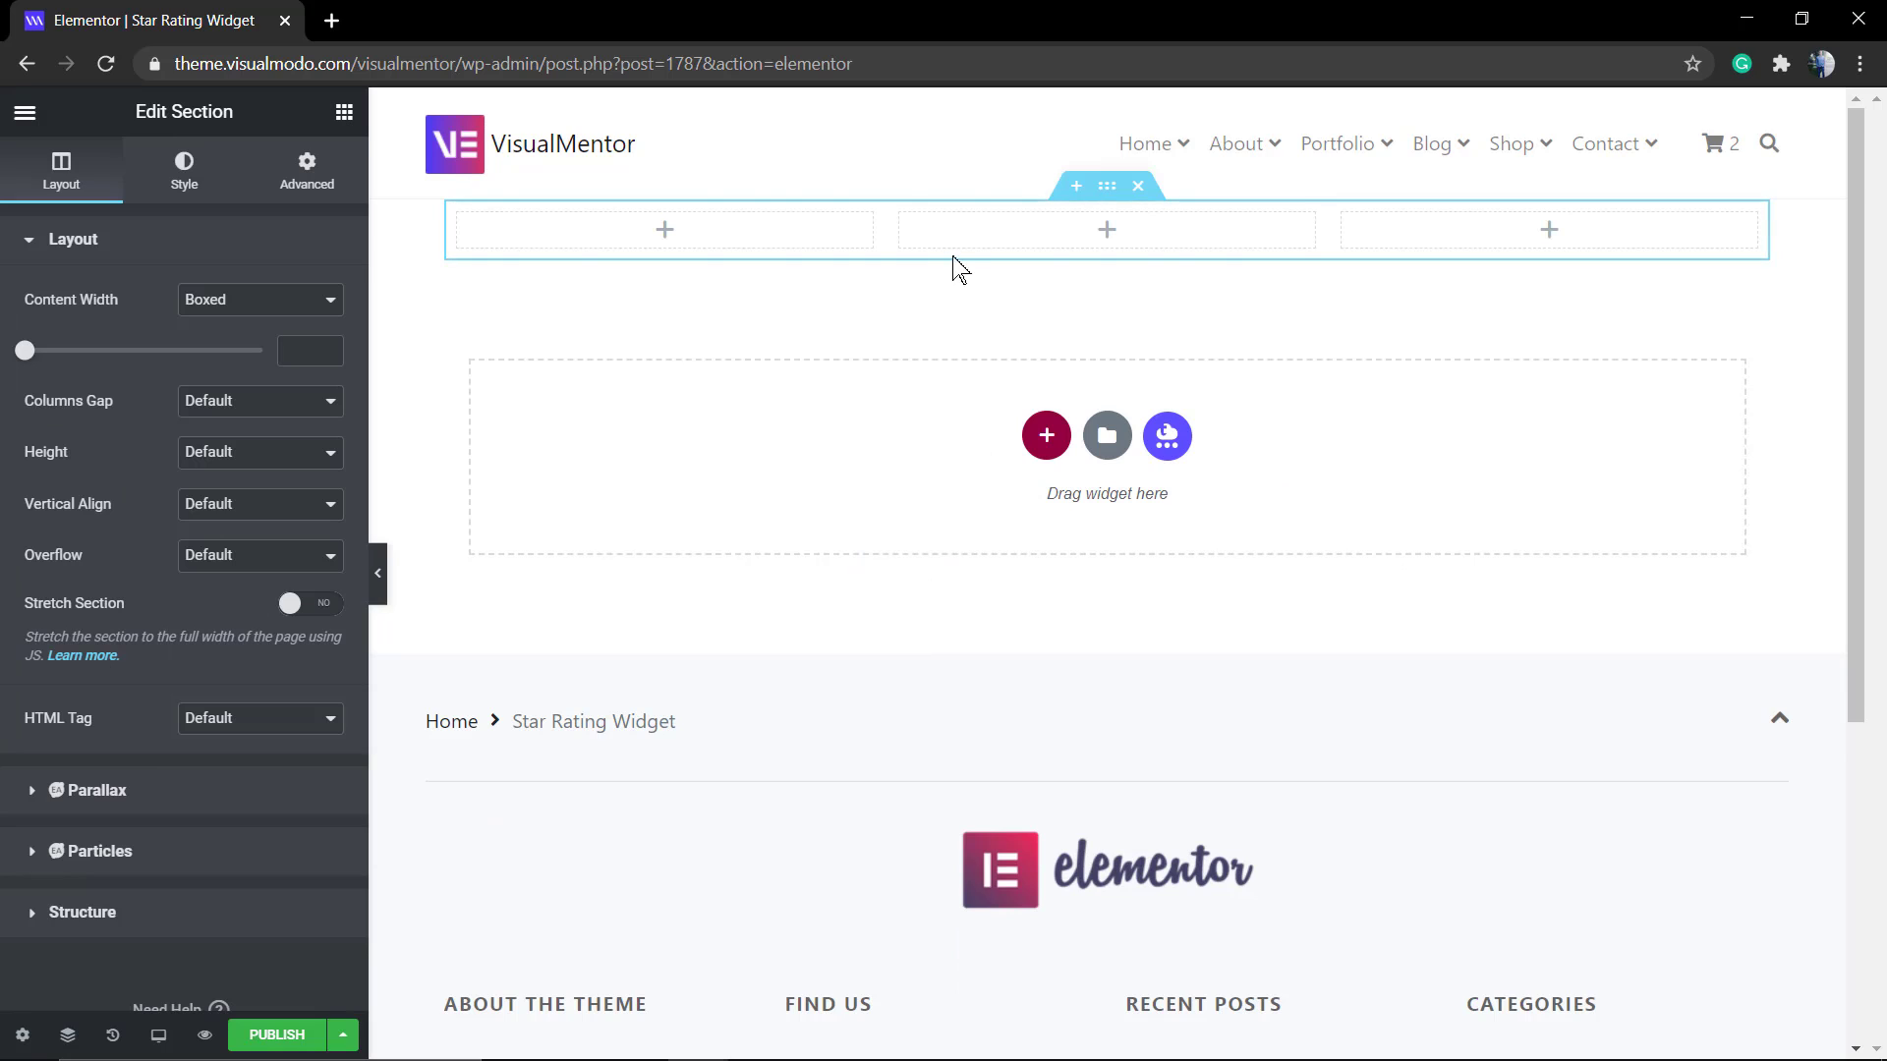
pyautogui.click(1046, 435)
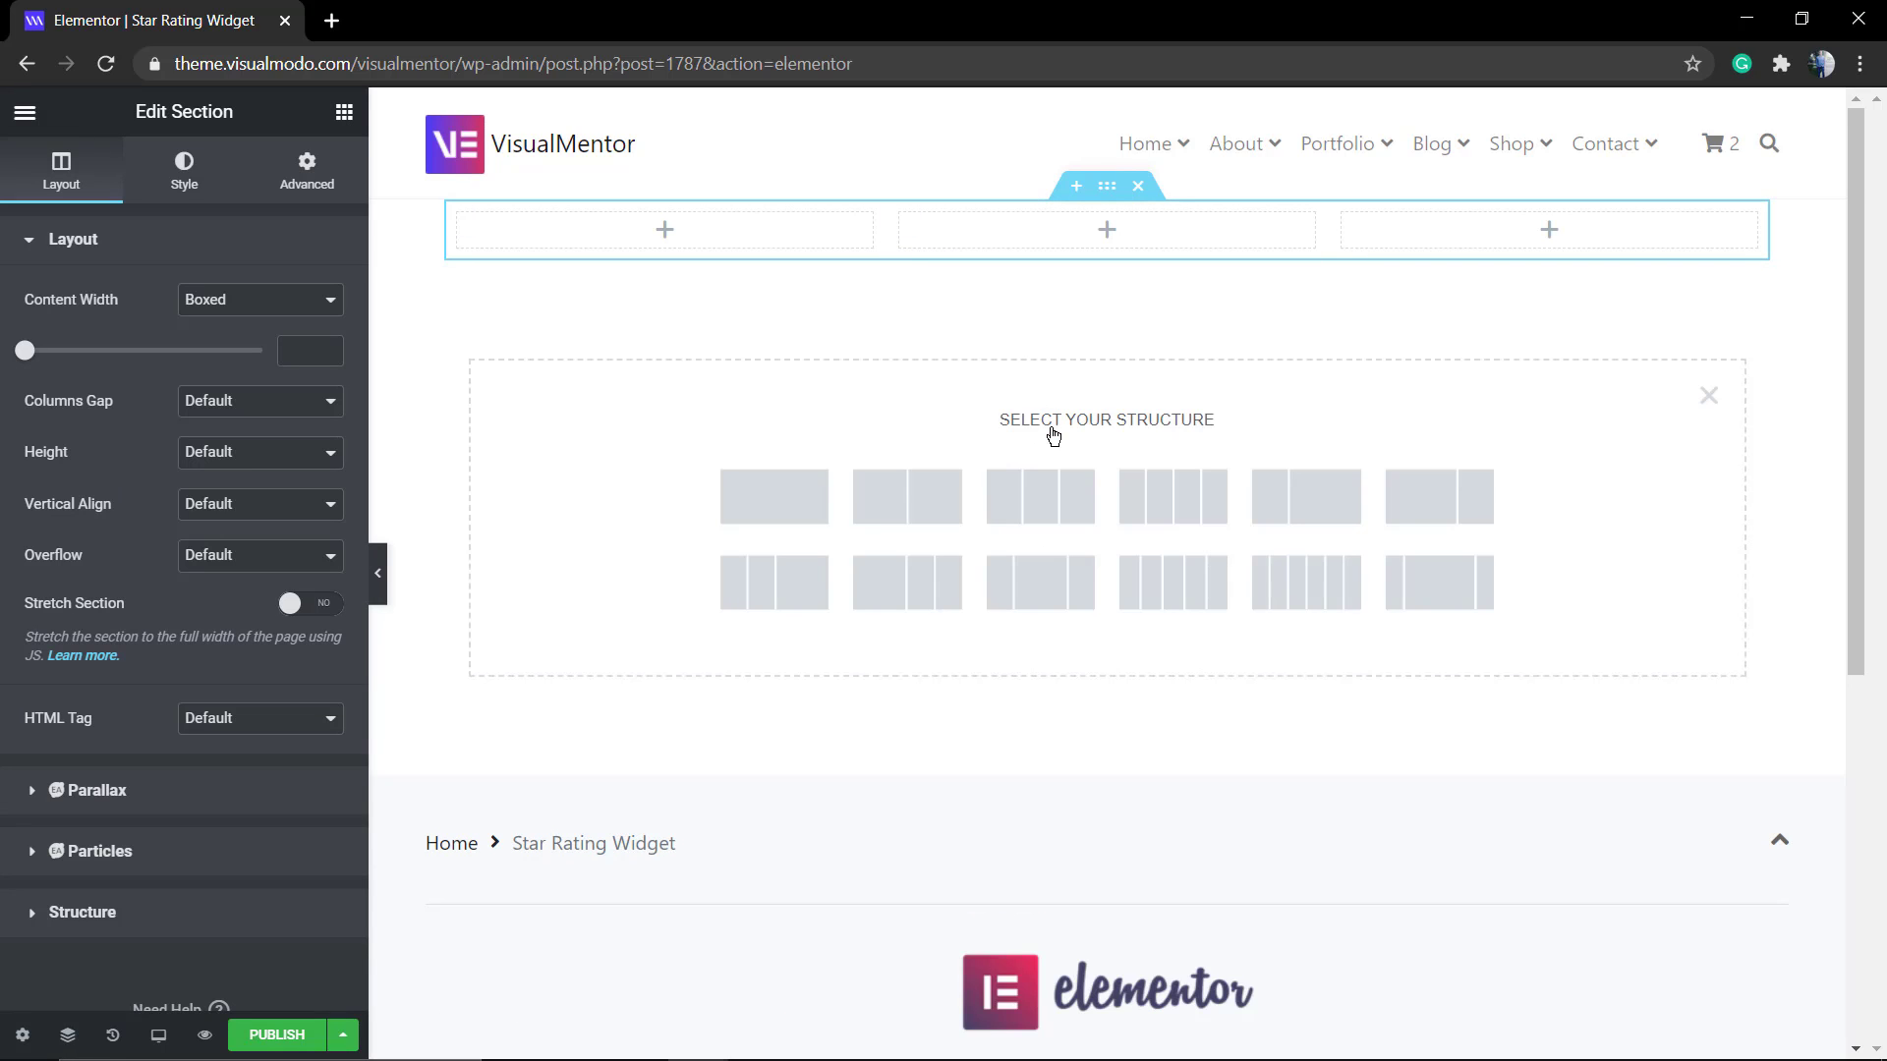
pyautogui.click(718, 508)
pyautogui.click(1115, 297)
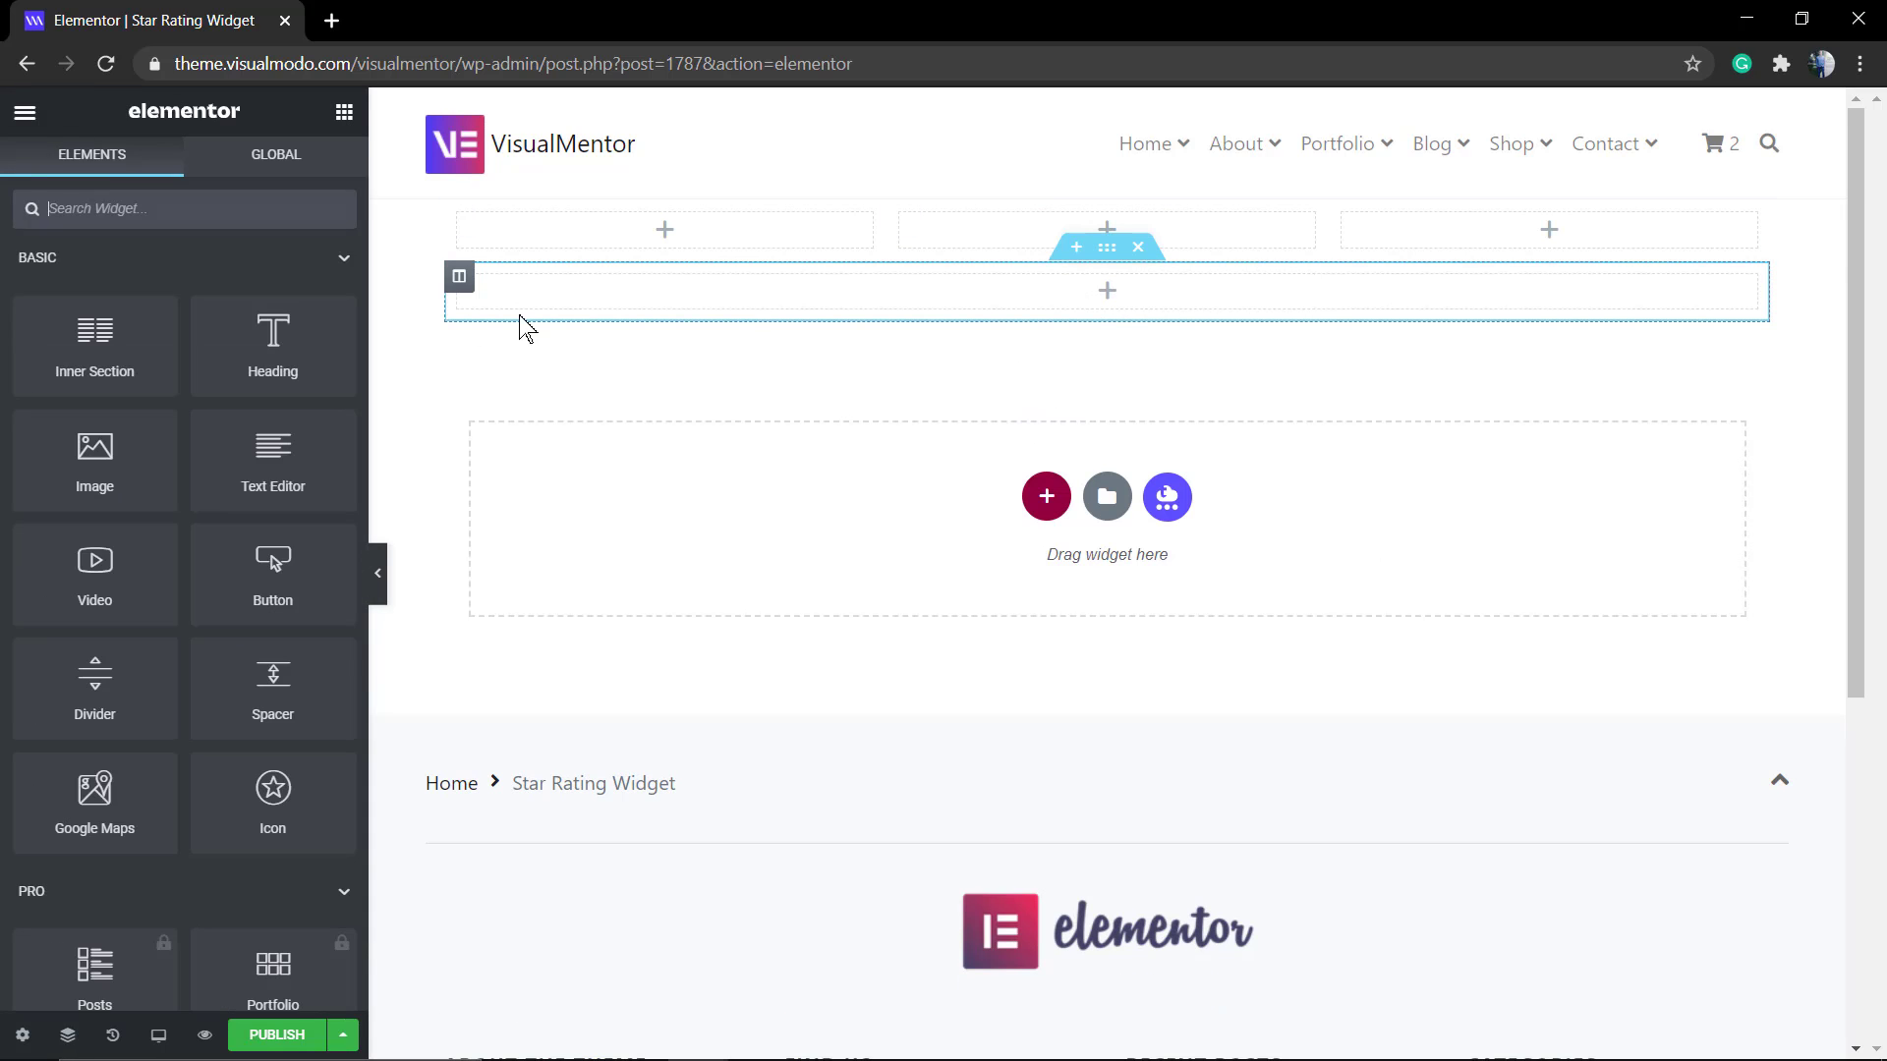
# - Place a Heading widget in the one-column section reading 'Hosting Review'
pyautogui.moveTo(267, 329); pyautogui.dragTo(983, 299)
pyautogui.tripleClick(845, 293)
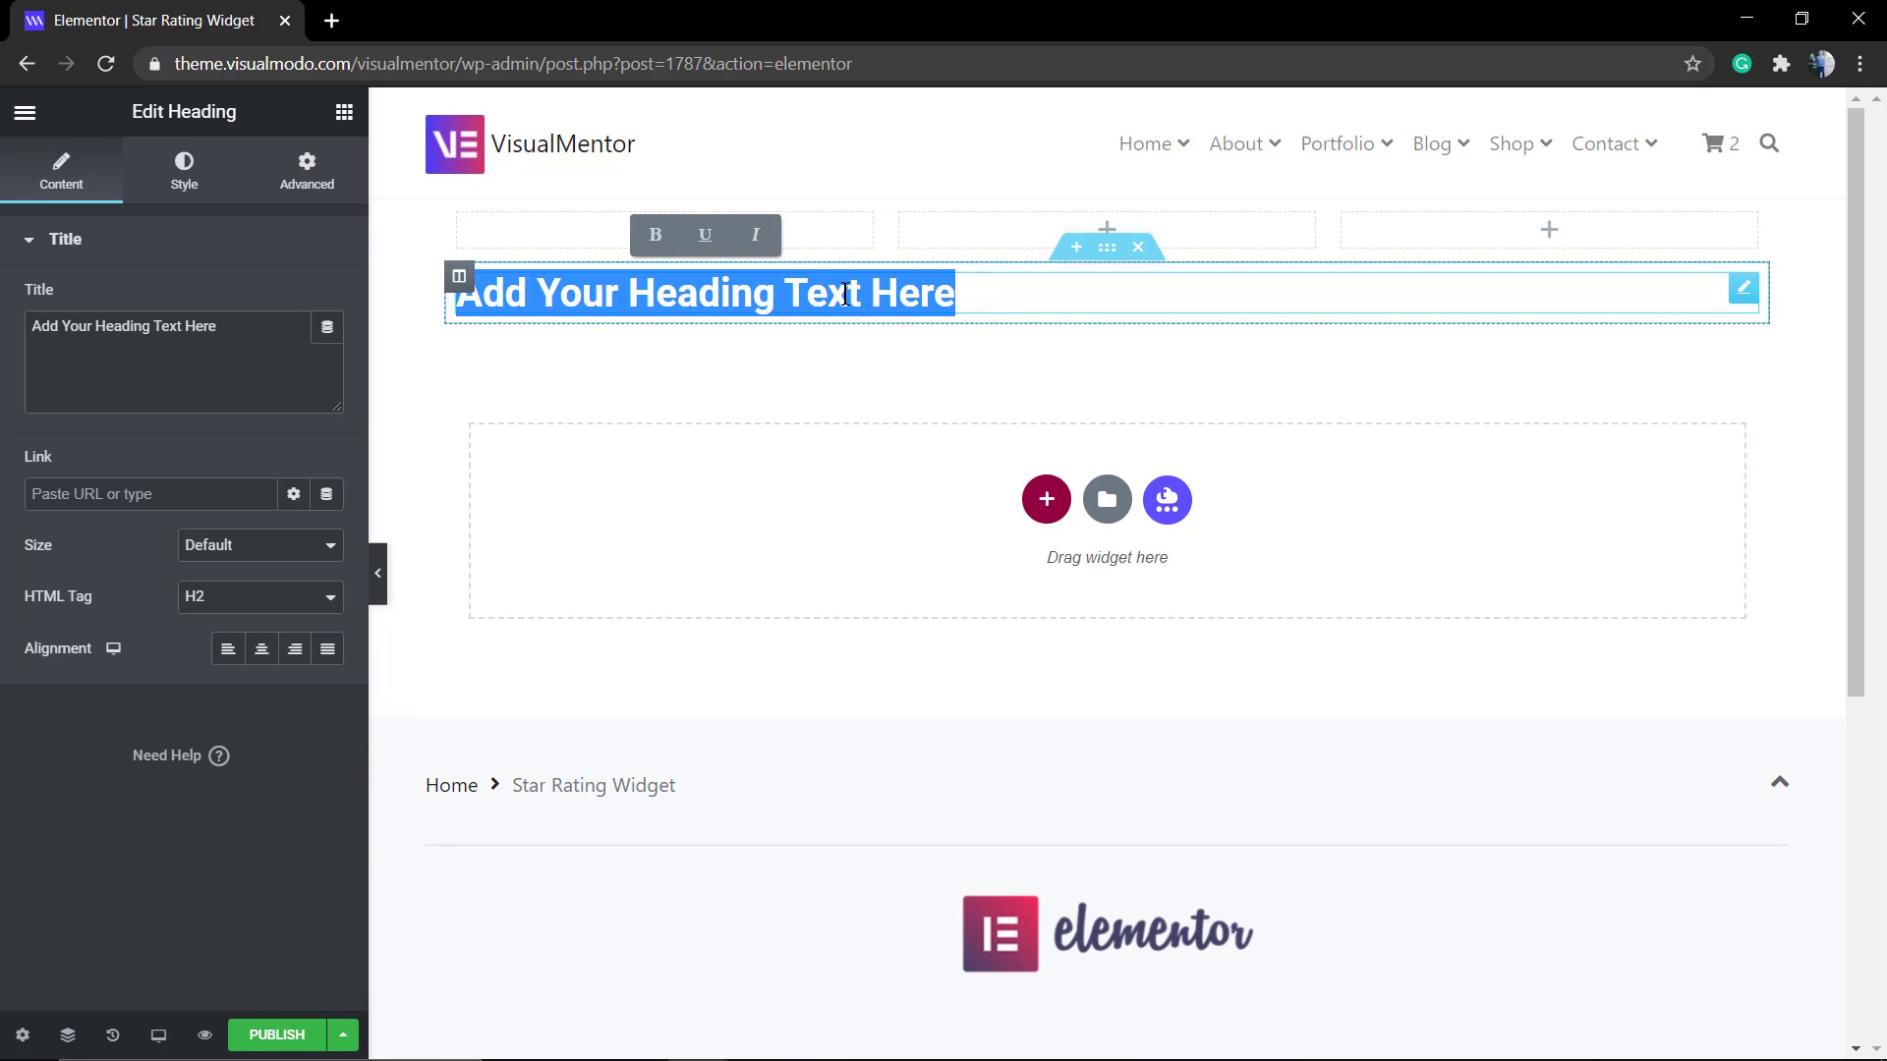
pyautogui.write('Sta')
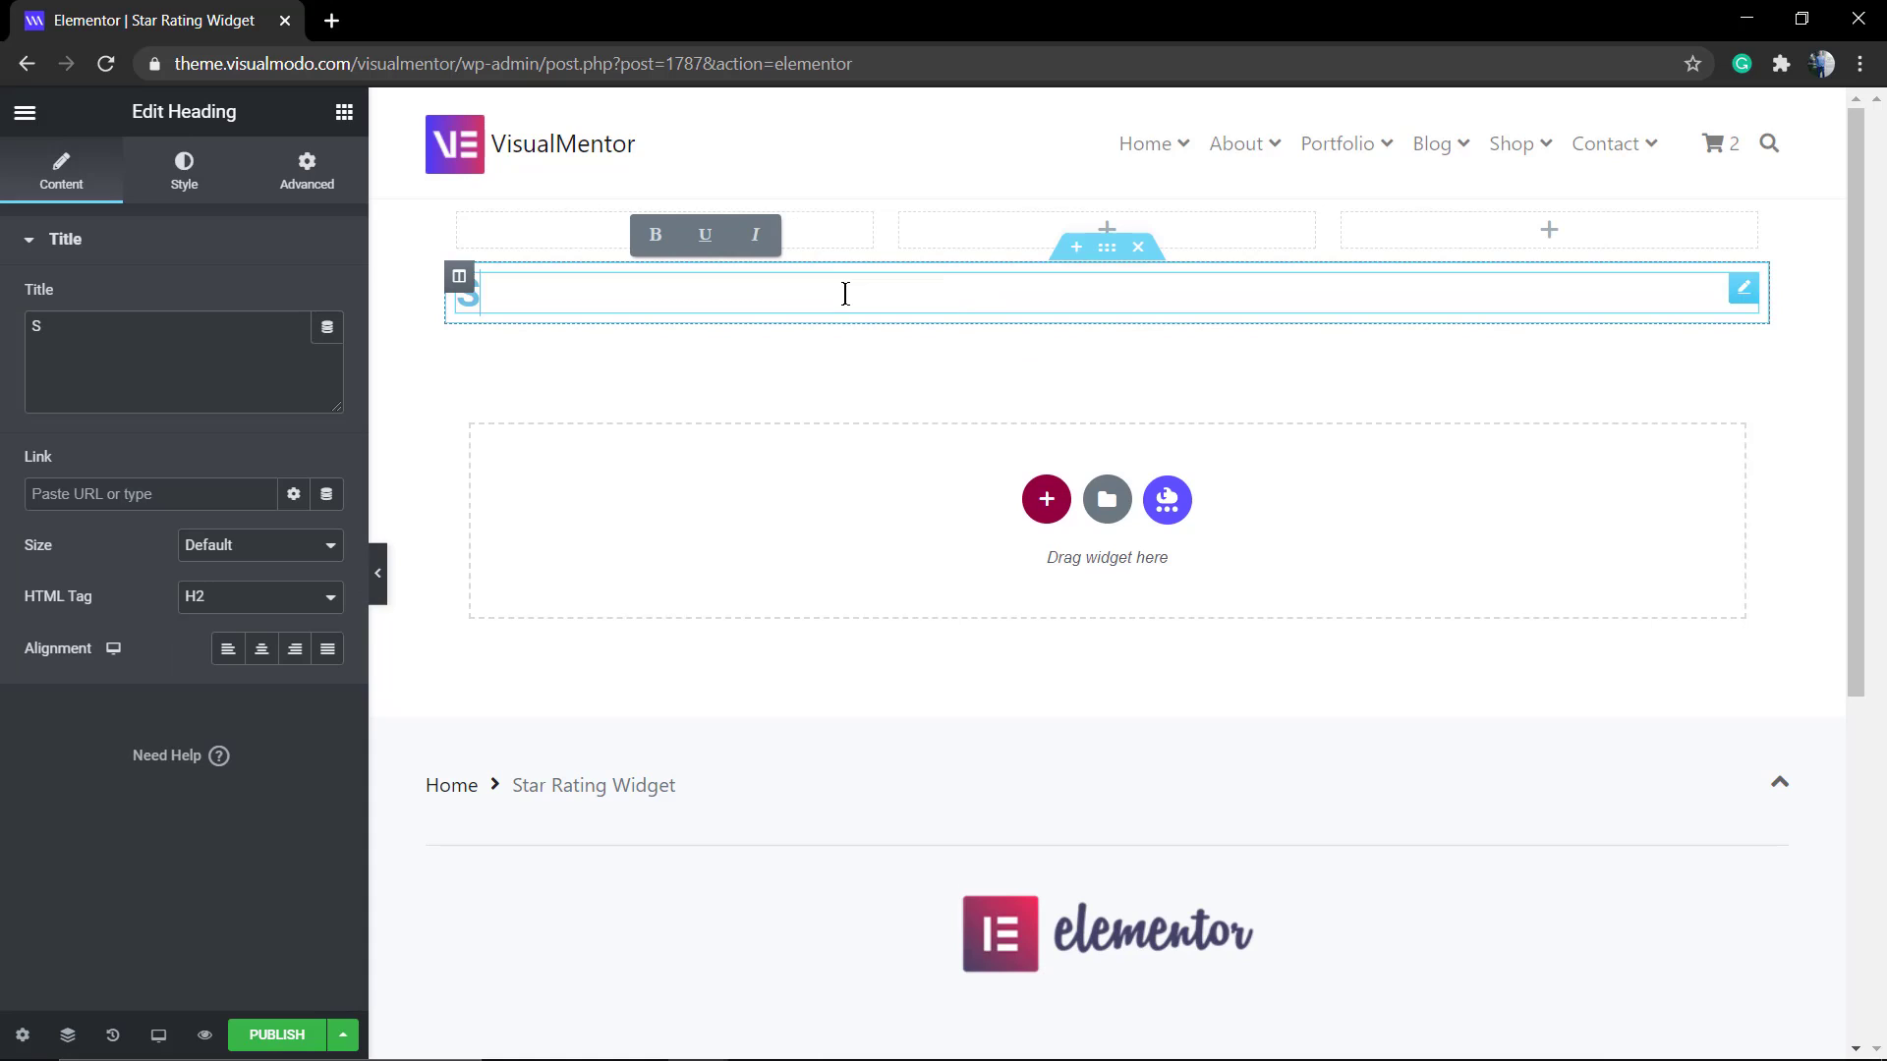
pyautogui.press('BackSpace')
pyautogui.press('BackSpace')
pyautogui.press('BackSpace')
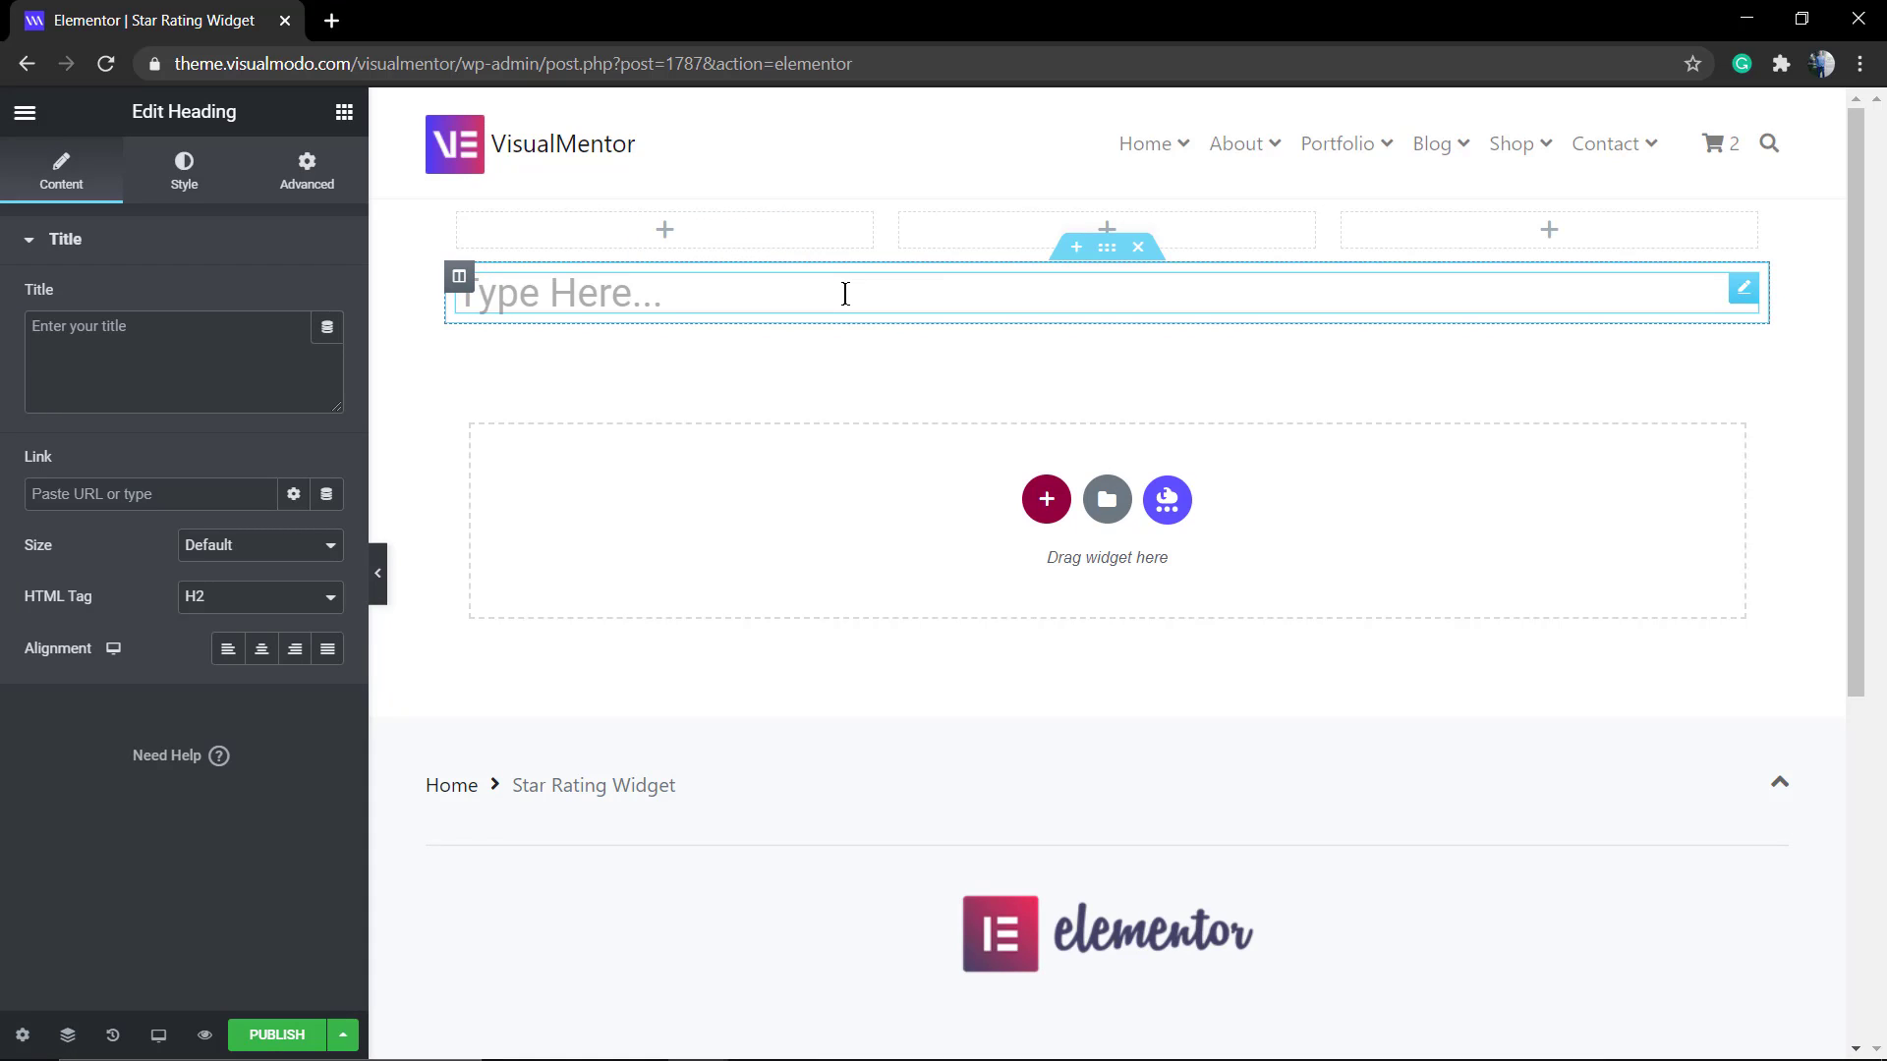
pyautogui.write('Hosting')
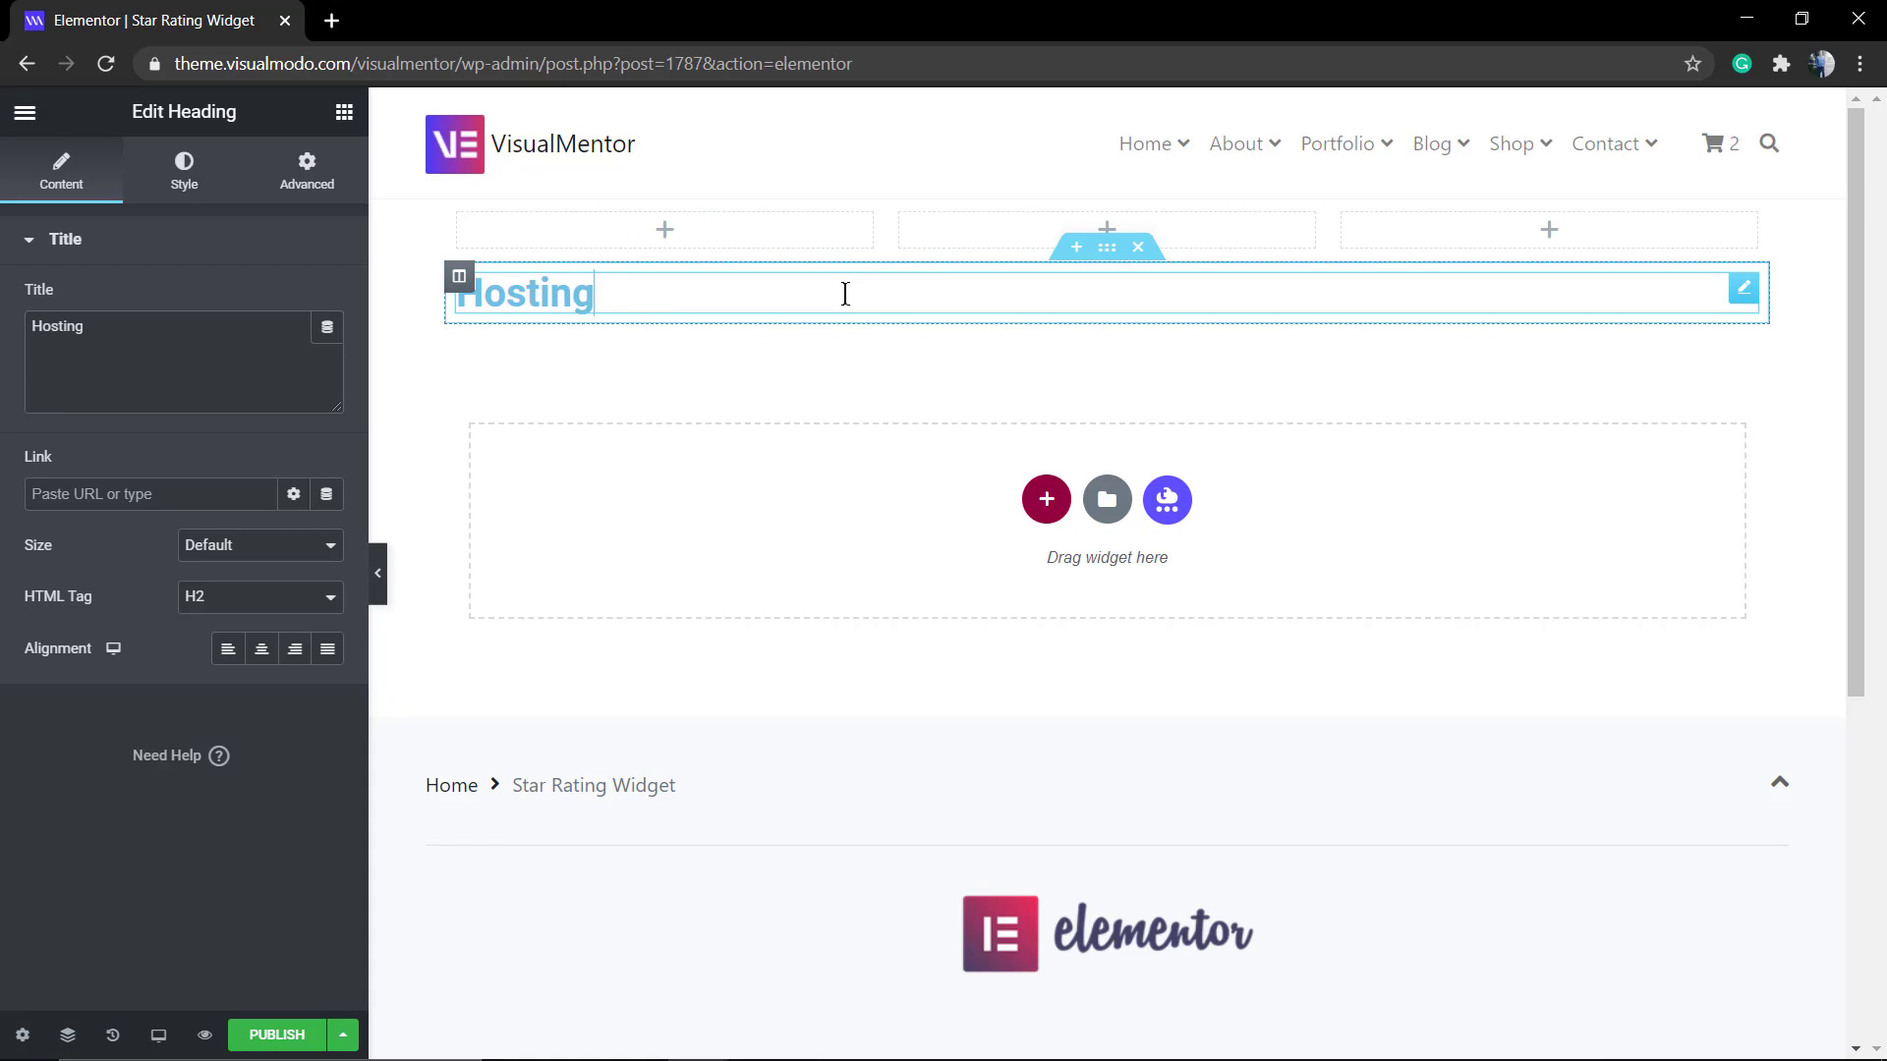
pyautogui.write(' Review')
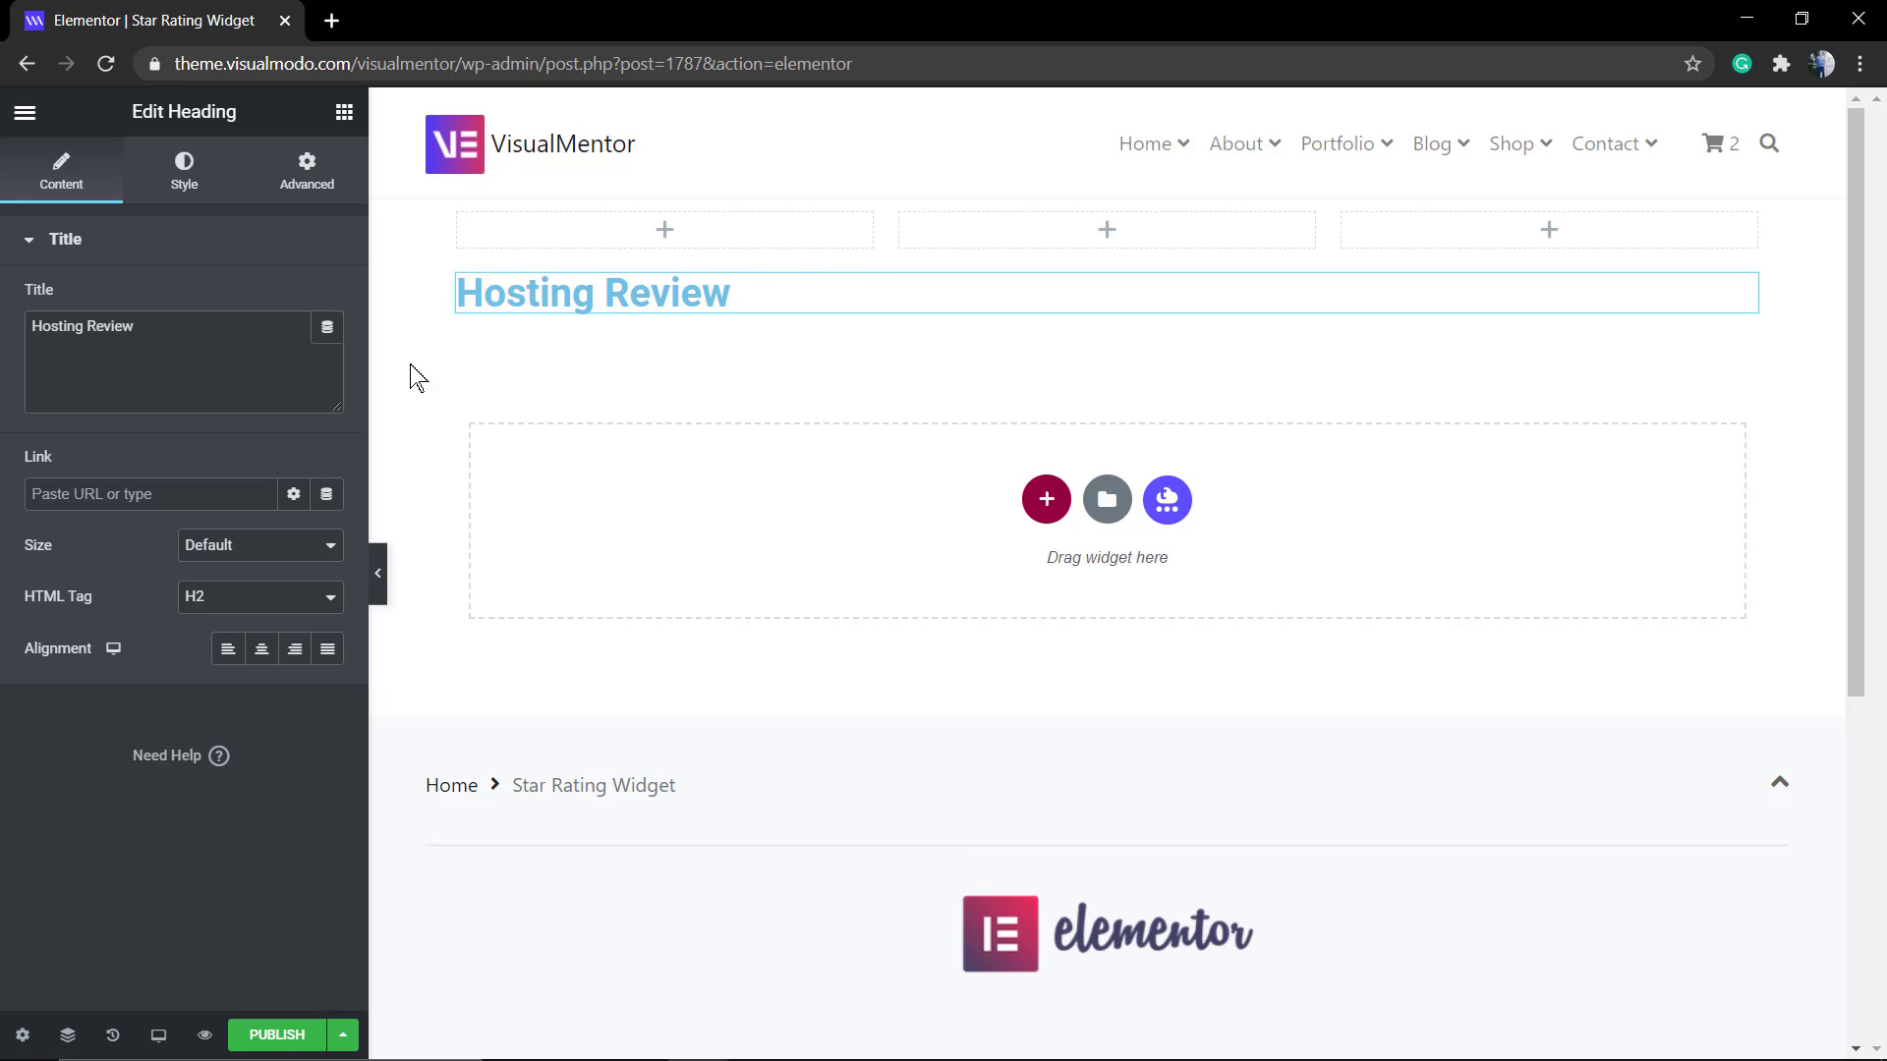
# - Insert an empty section above the Hosting Review heading
pyautogui.click(85, 179)
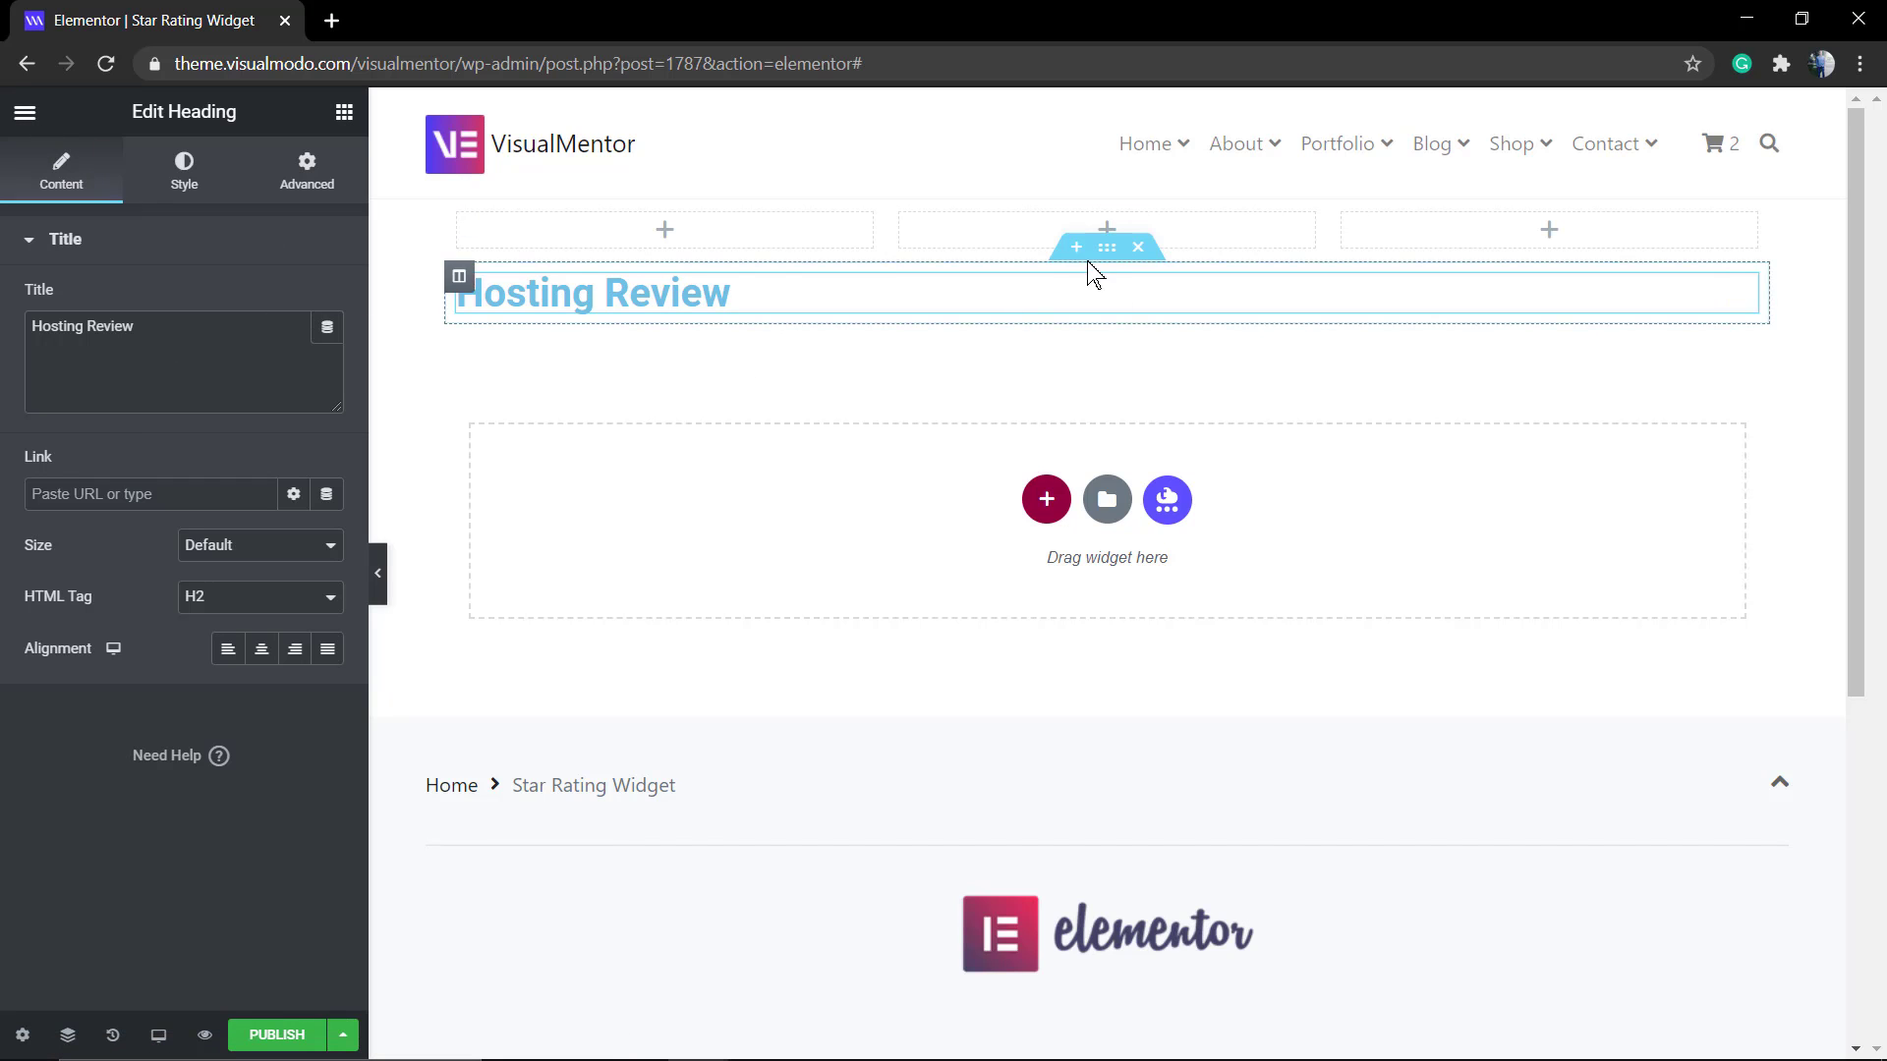
pyautogui.click(1069, 252)
pyautogui.click(1041, 565)
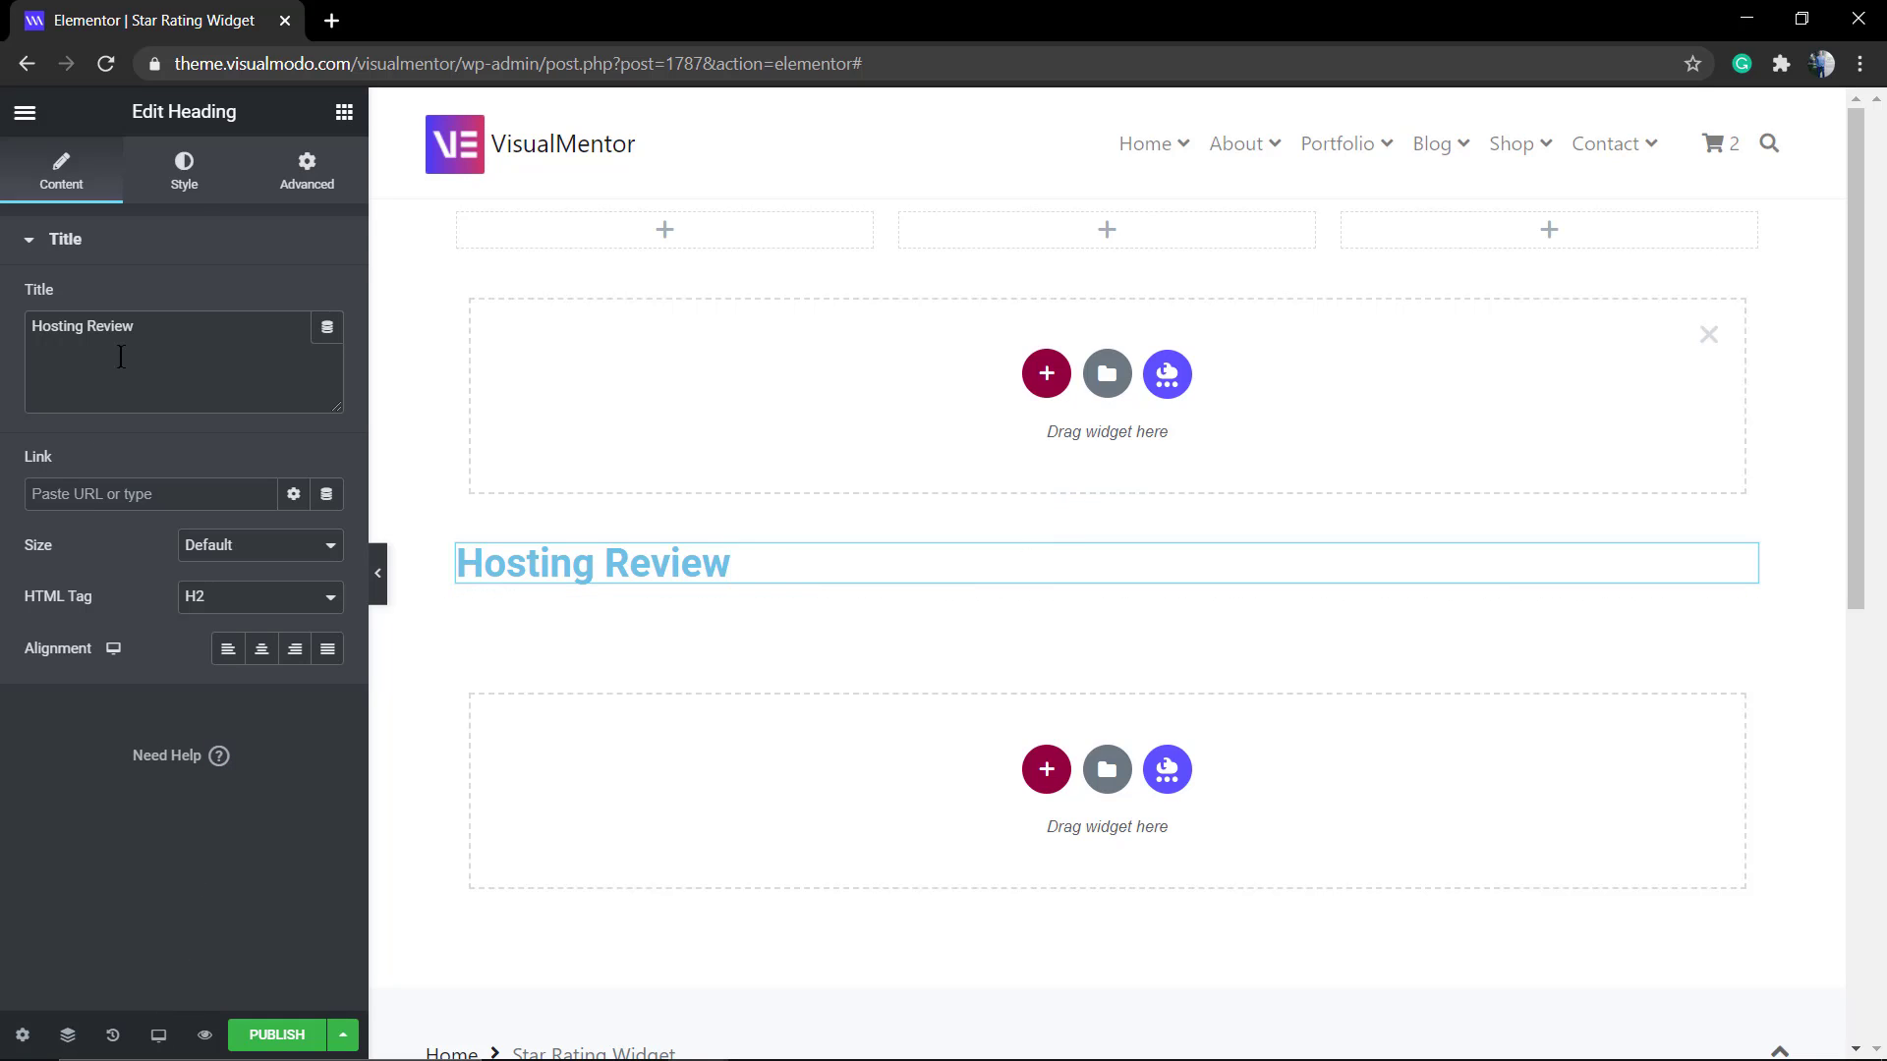
pyautogui.click(28, 114)
# - Add a Text Editor paragraph under Hosting Review and drag its section above the three columns
pyautogui.click(28, 114)
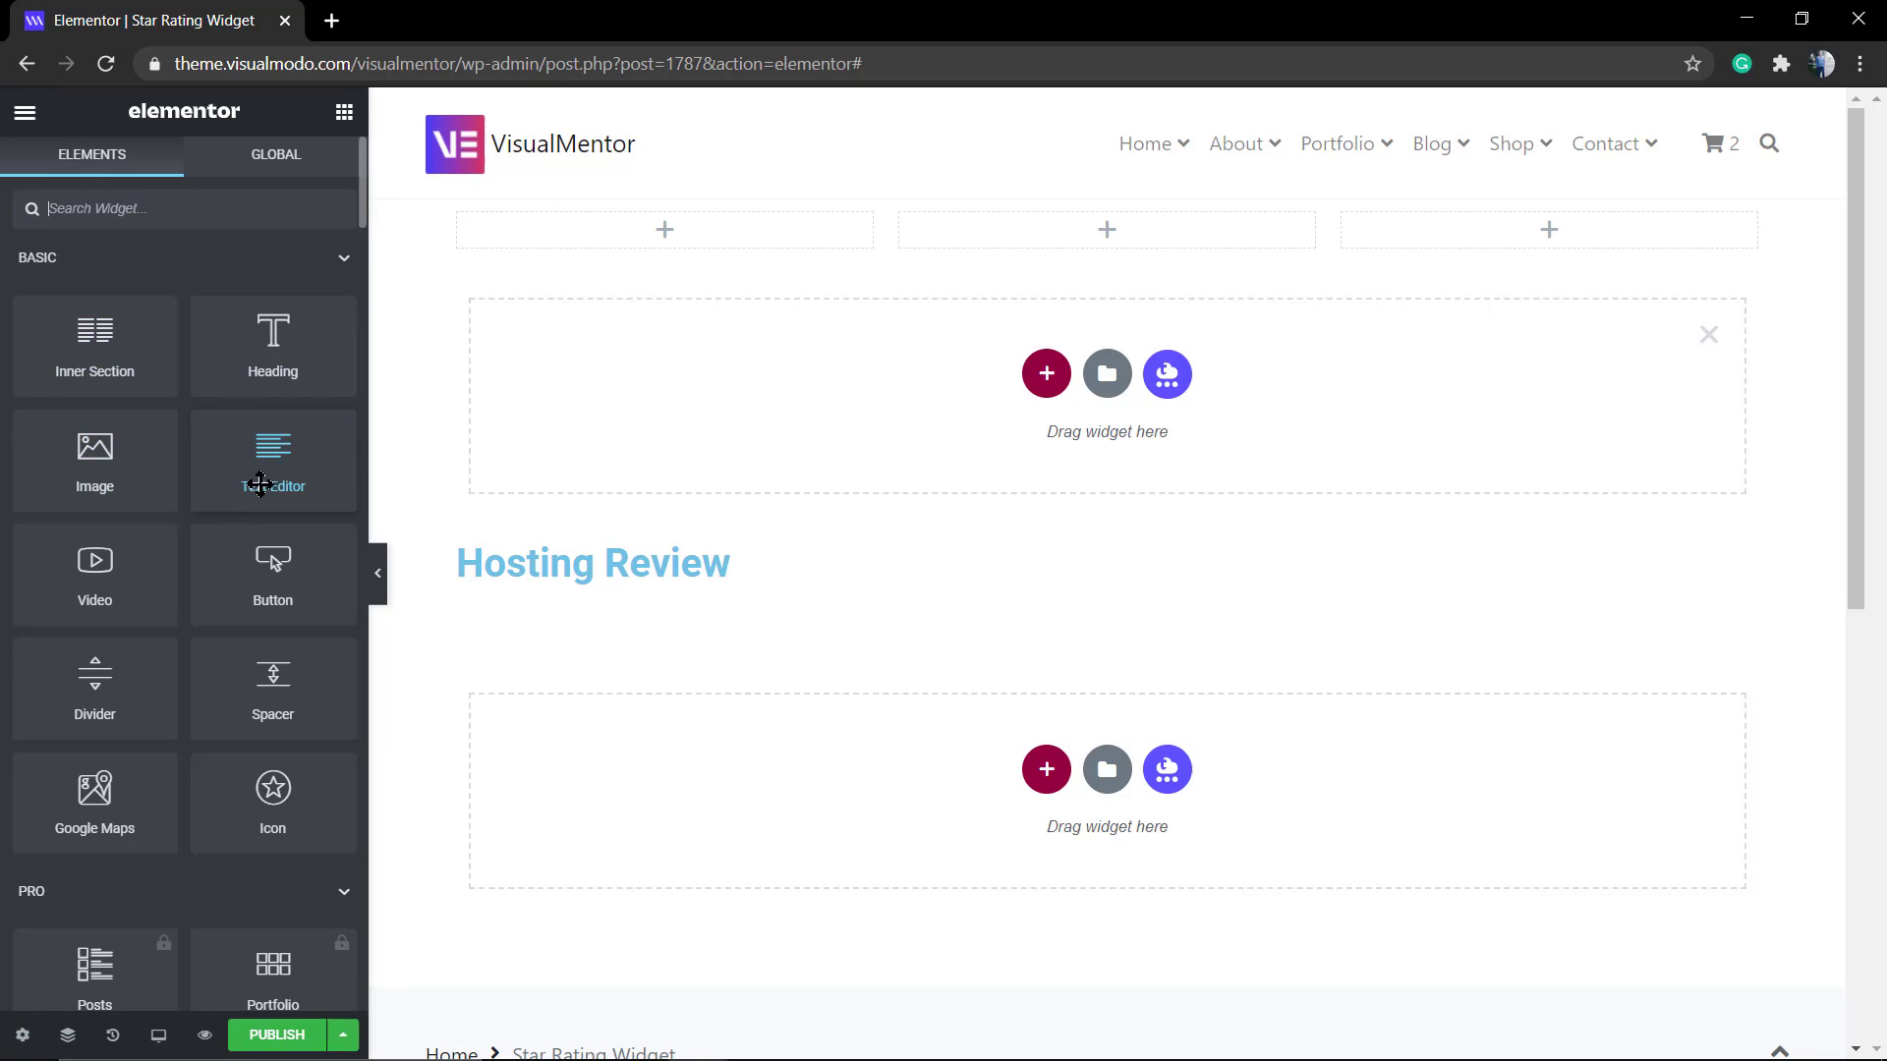
pyautogui.moveTo(303, 477); pyautogui.dragTo(1025, 596)
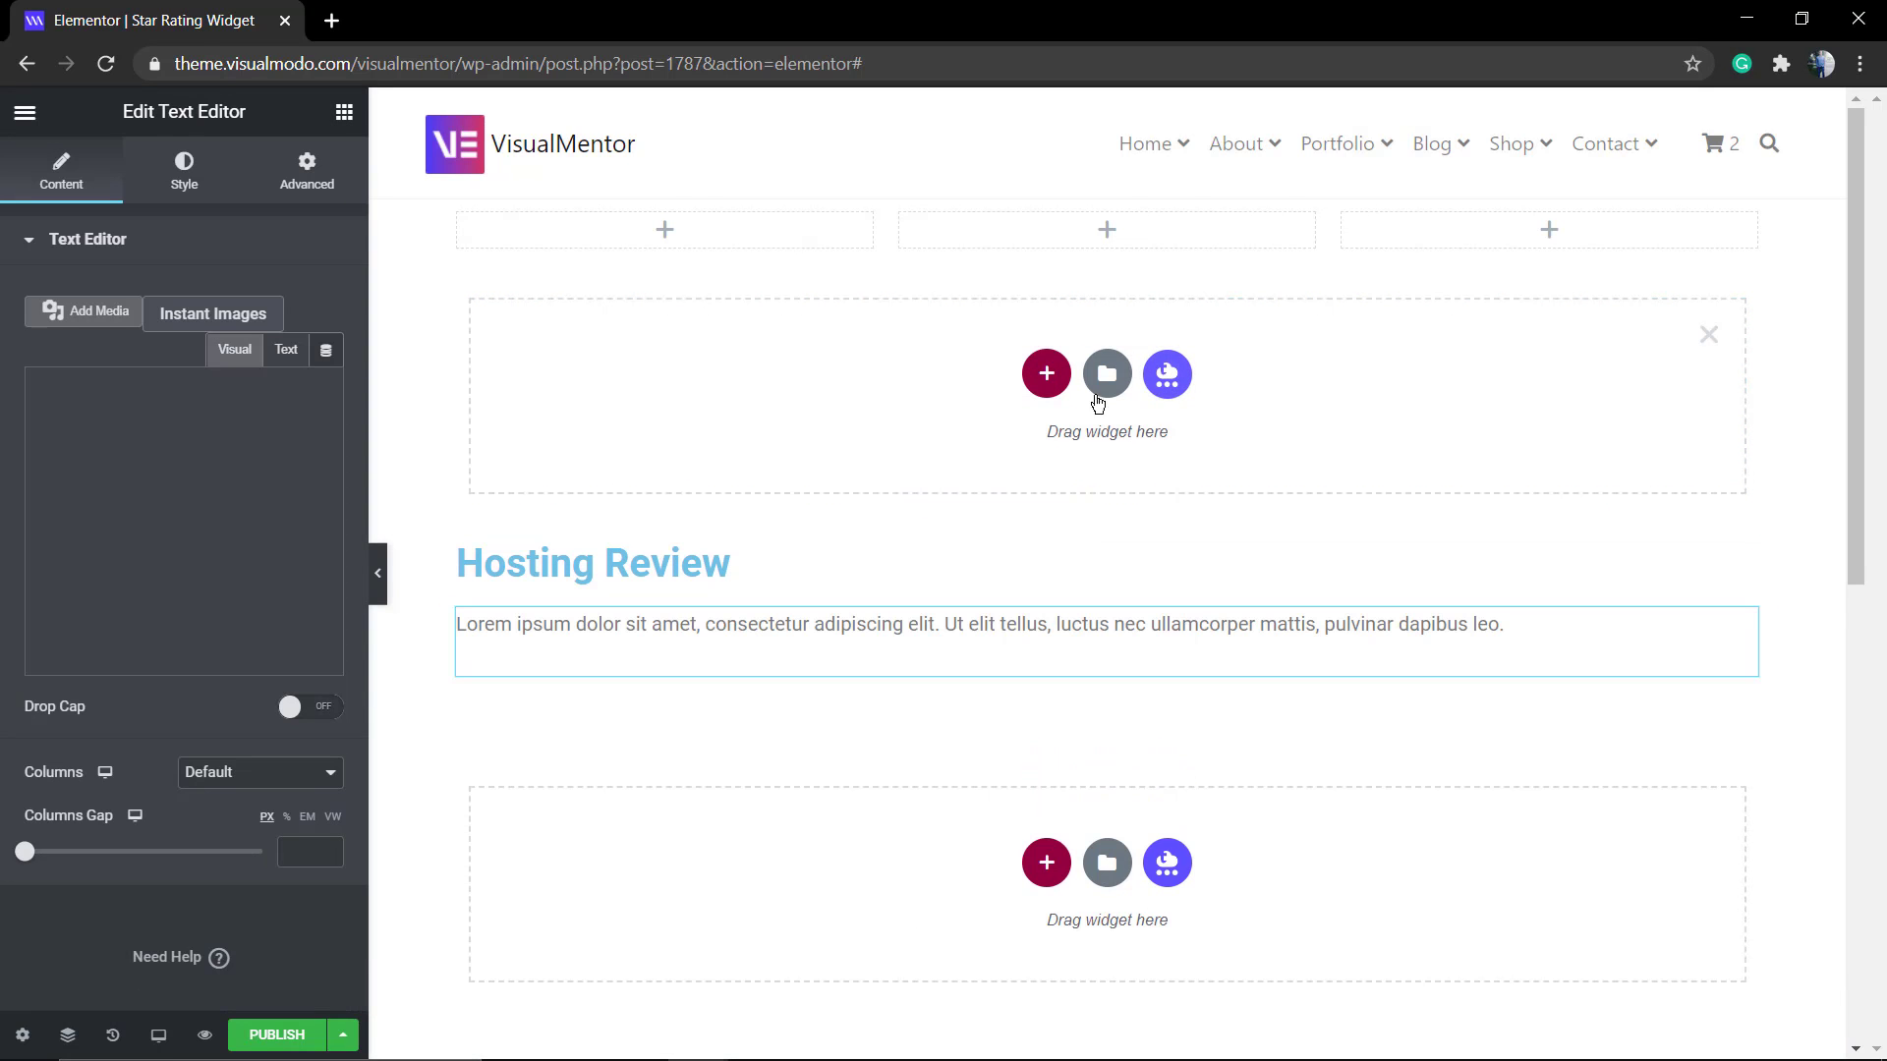
pyautogui.moveTo(456, 544); pyautogui.dragTo(560, 619)
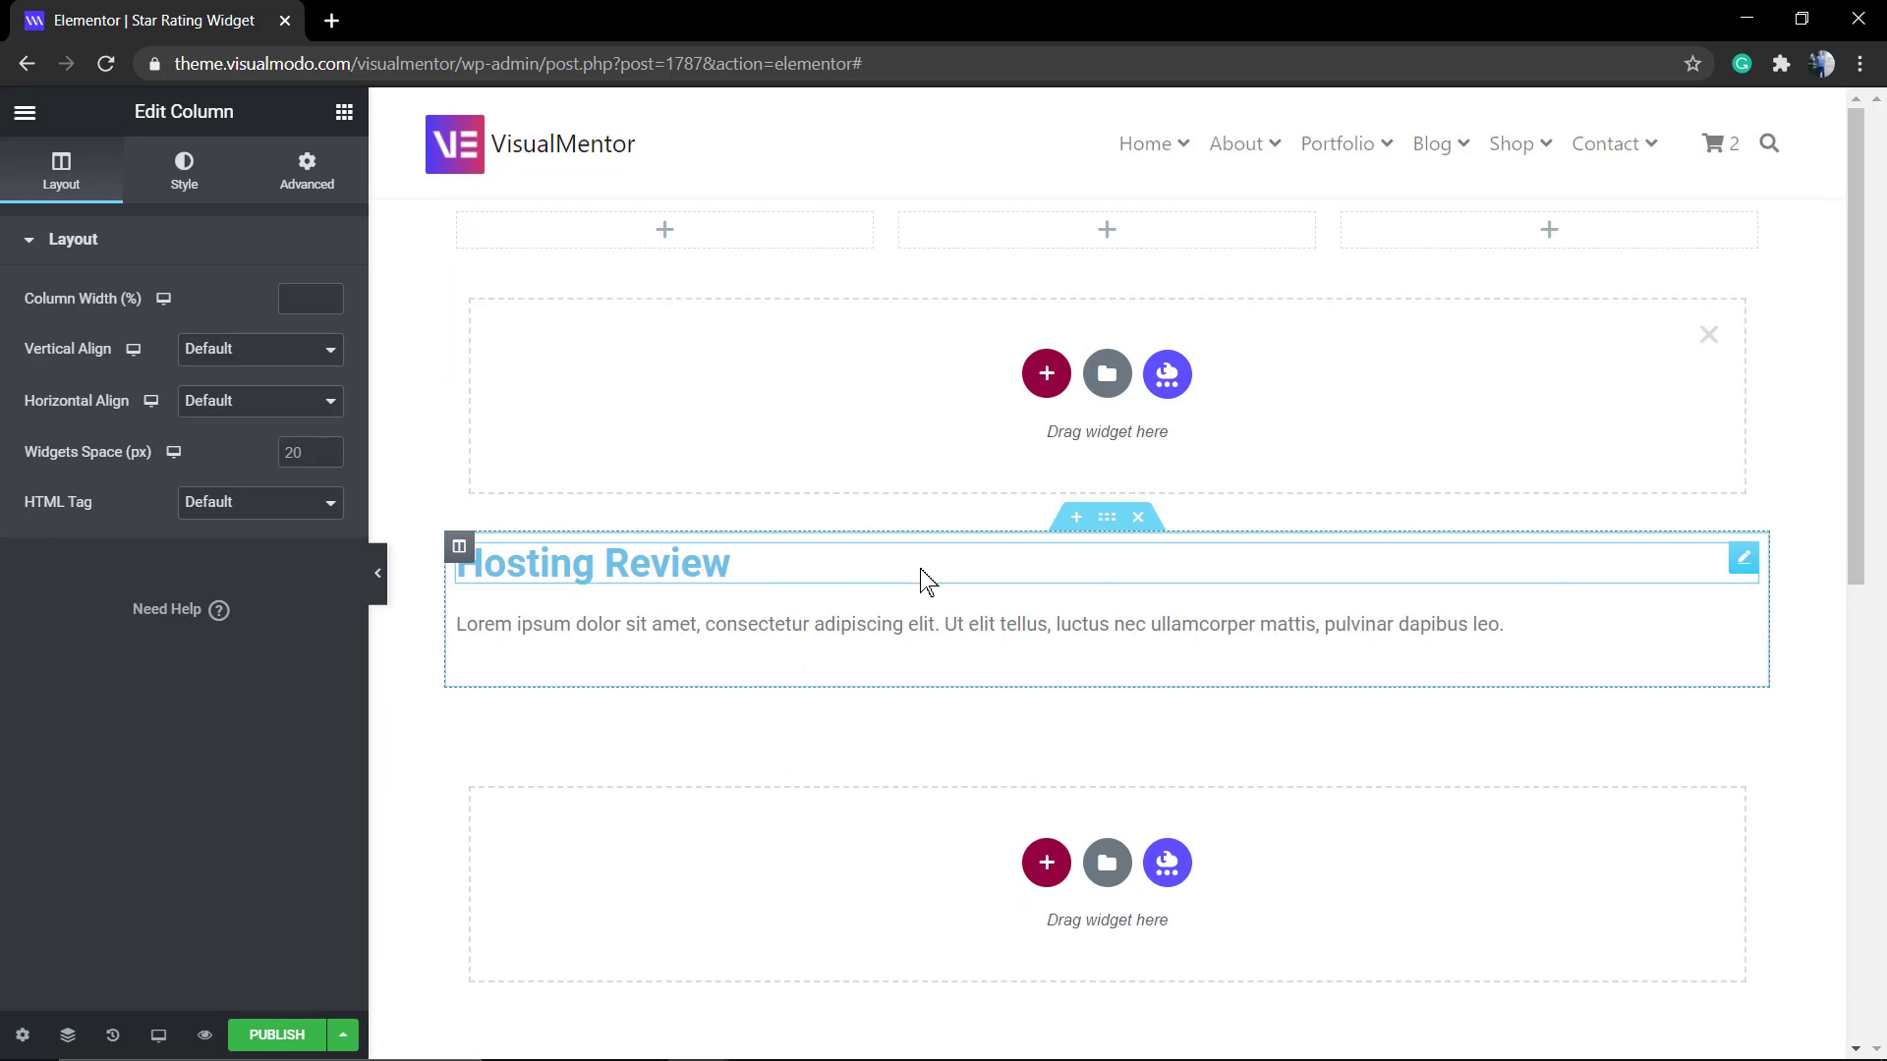
pyautogui.moveTo(1107, 517); pyautogui.dragTo(1042, 106)
# - Replace the placeholder paragraph with the 'We'll do a nice and complete review of hosting plan…' sentence
pyautogui.click(794, 295)
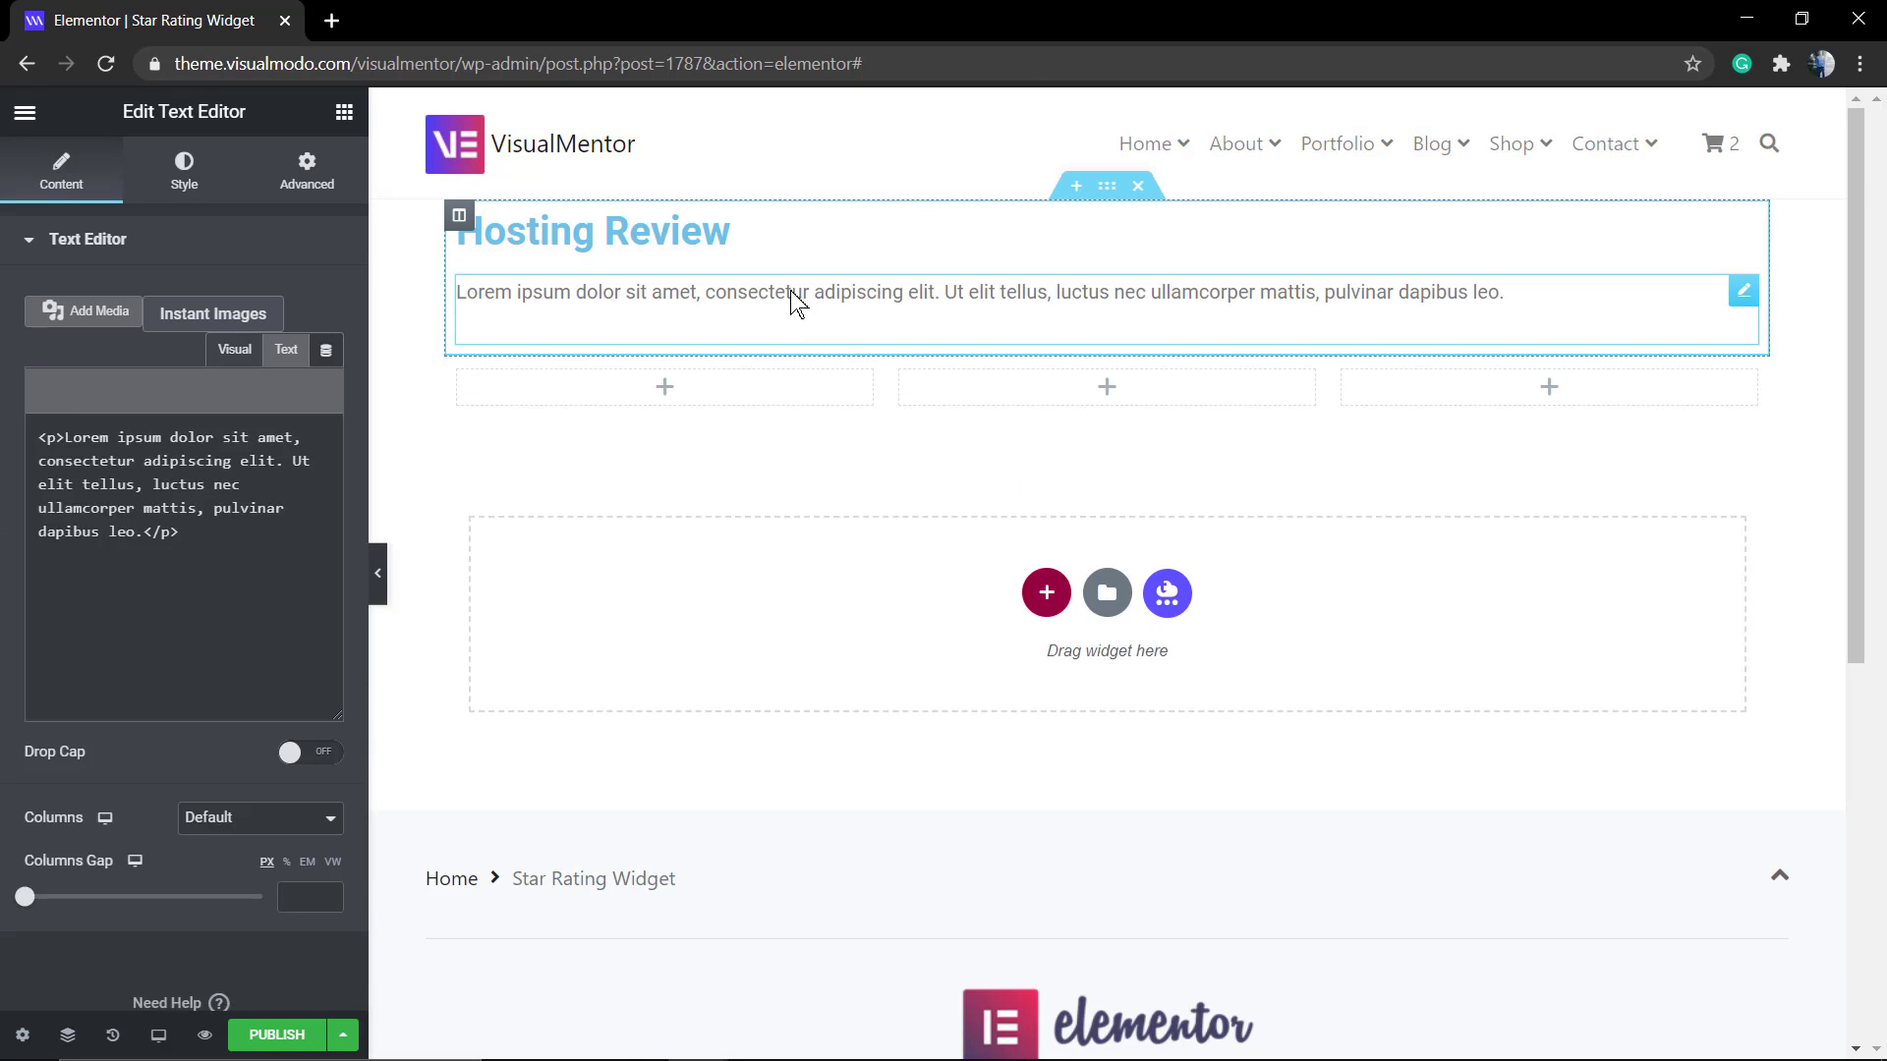
pyautogui.tripleClick(792, 293)
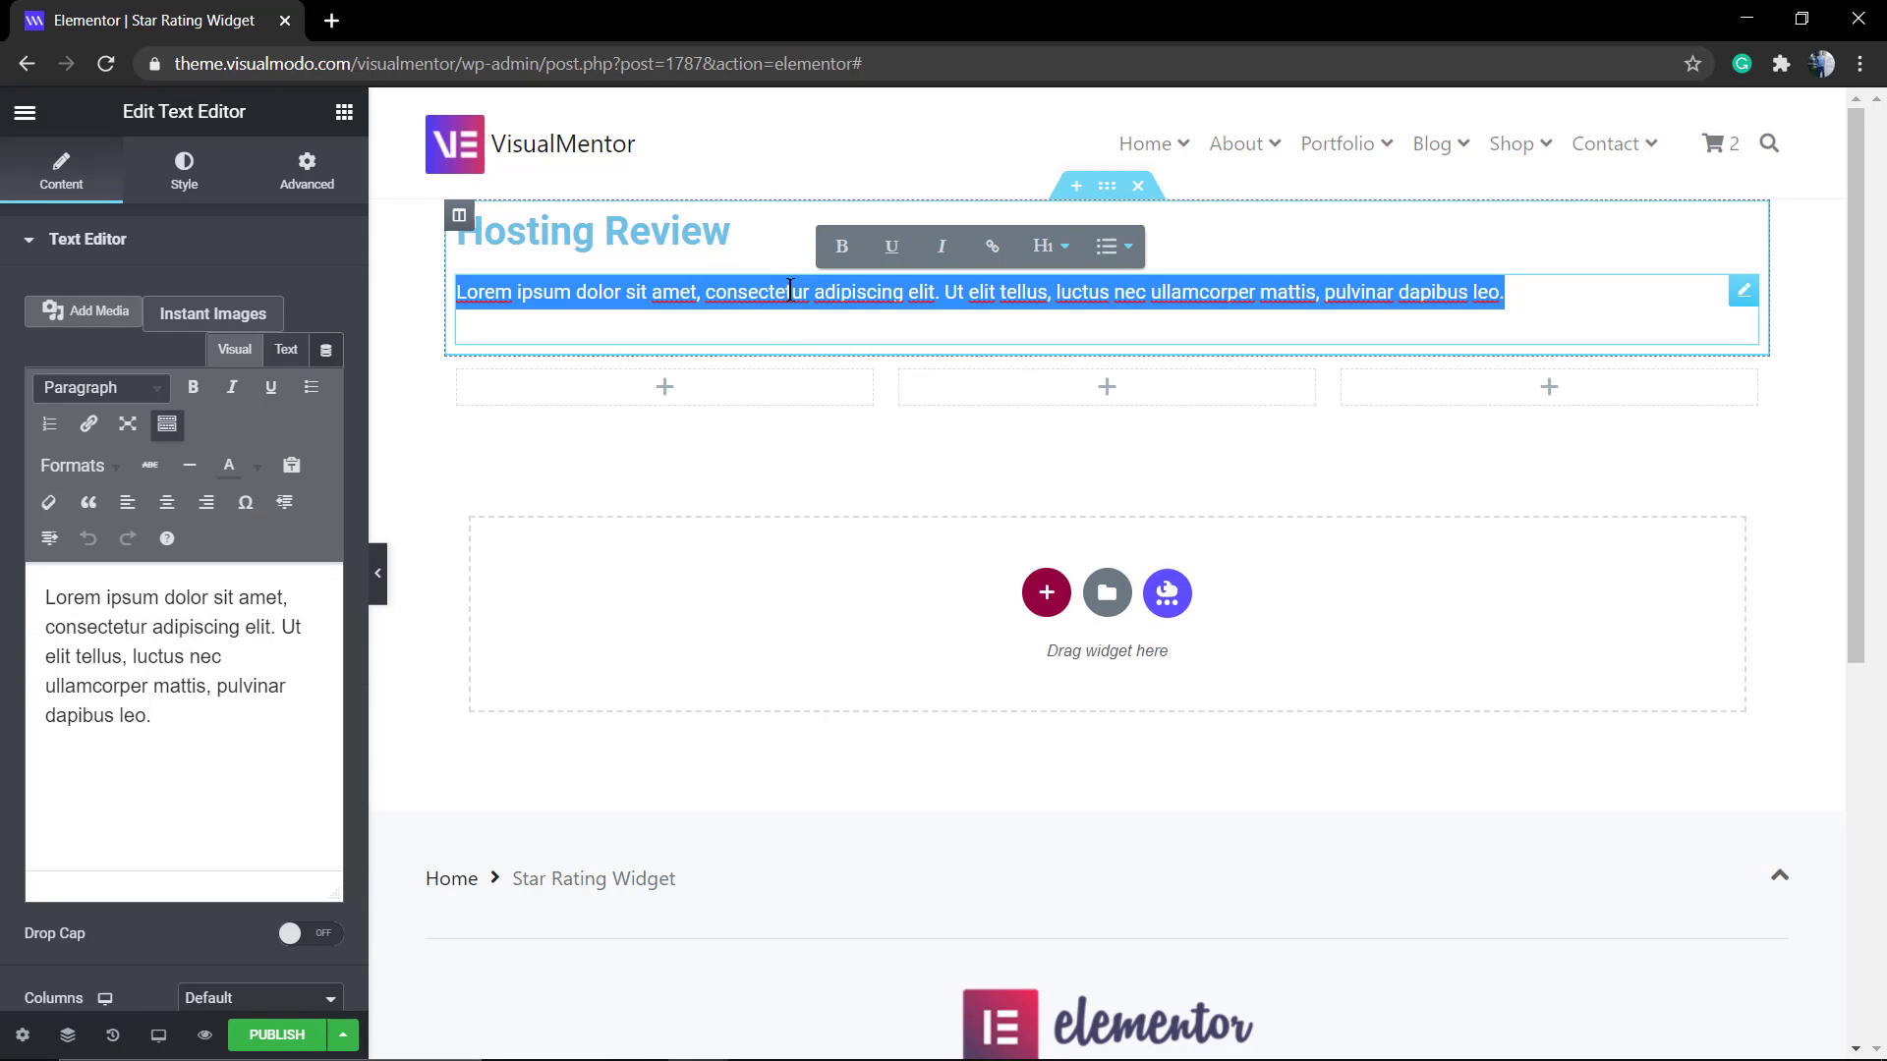
pyautogui.write("We'll do a")
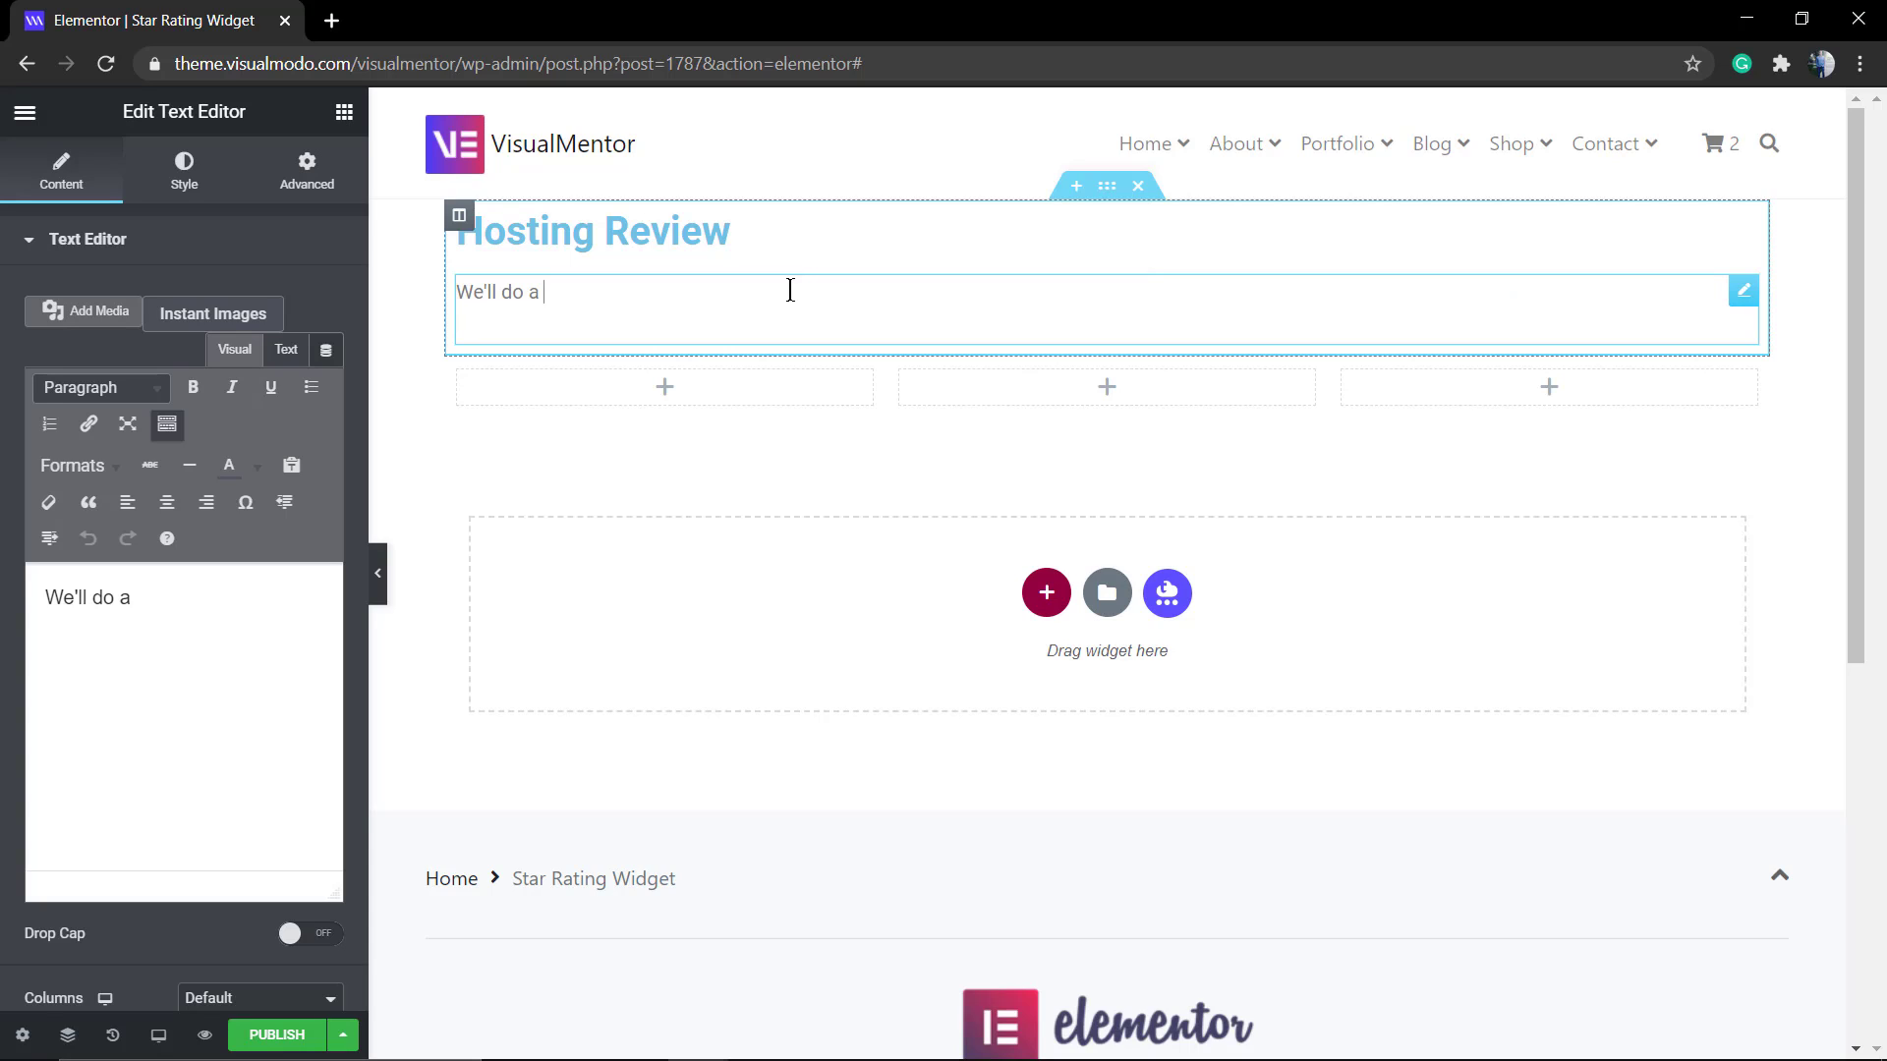
pyautogui.write(' nice and complete ')
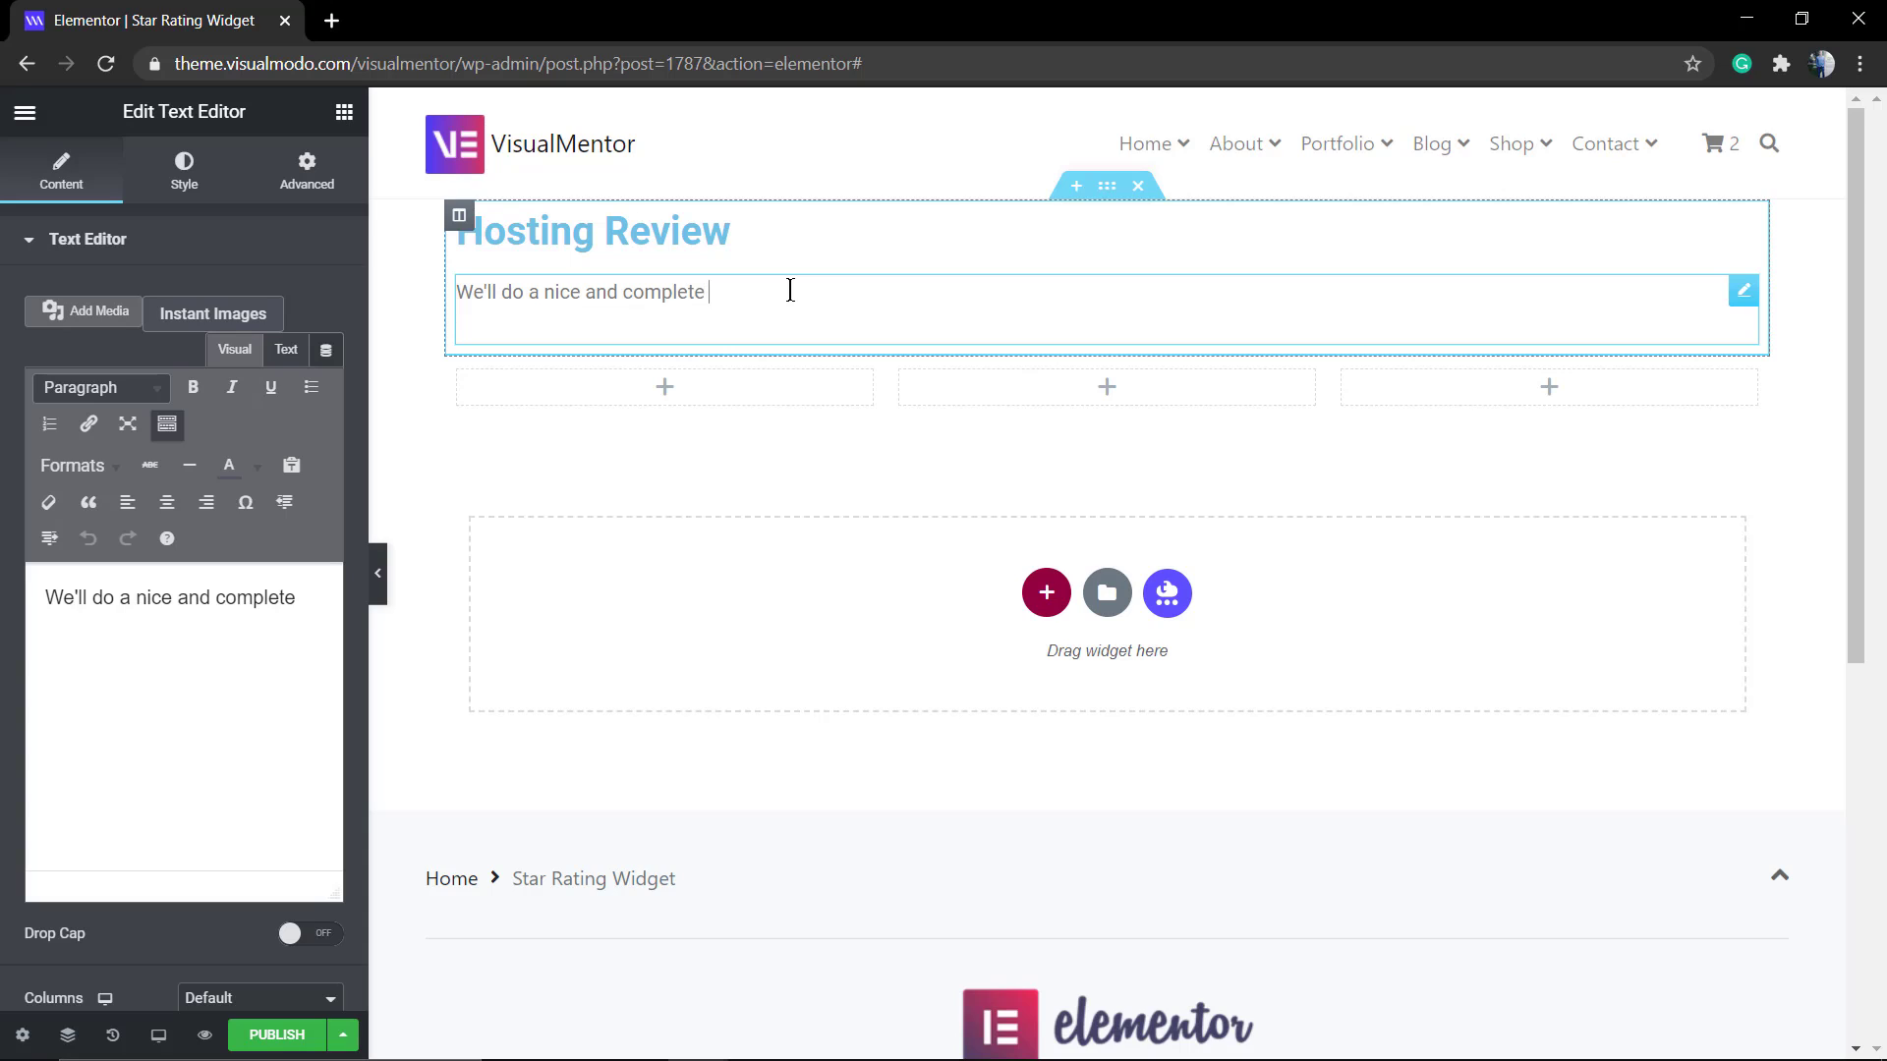
pyautogui.write('reviwew of')
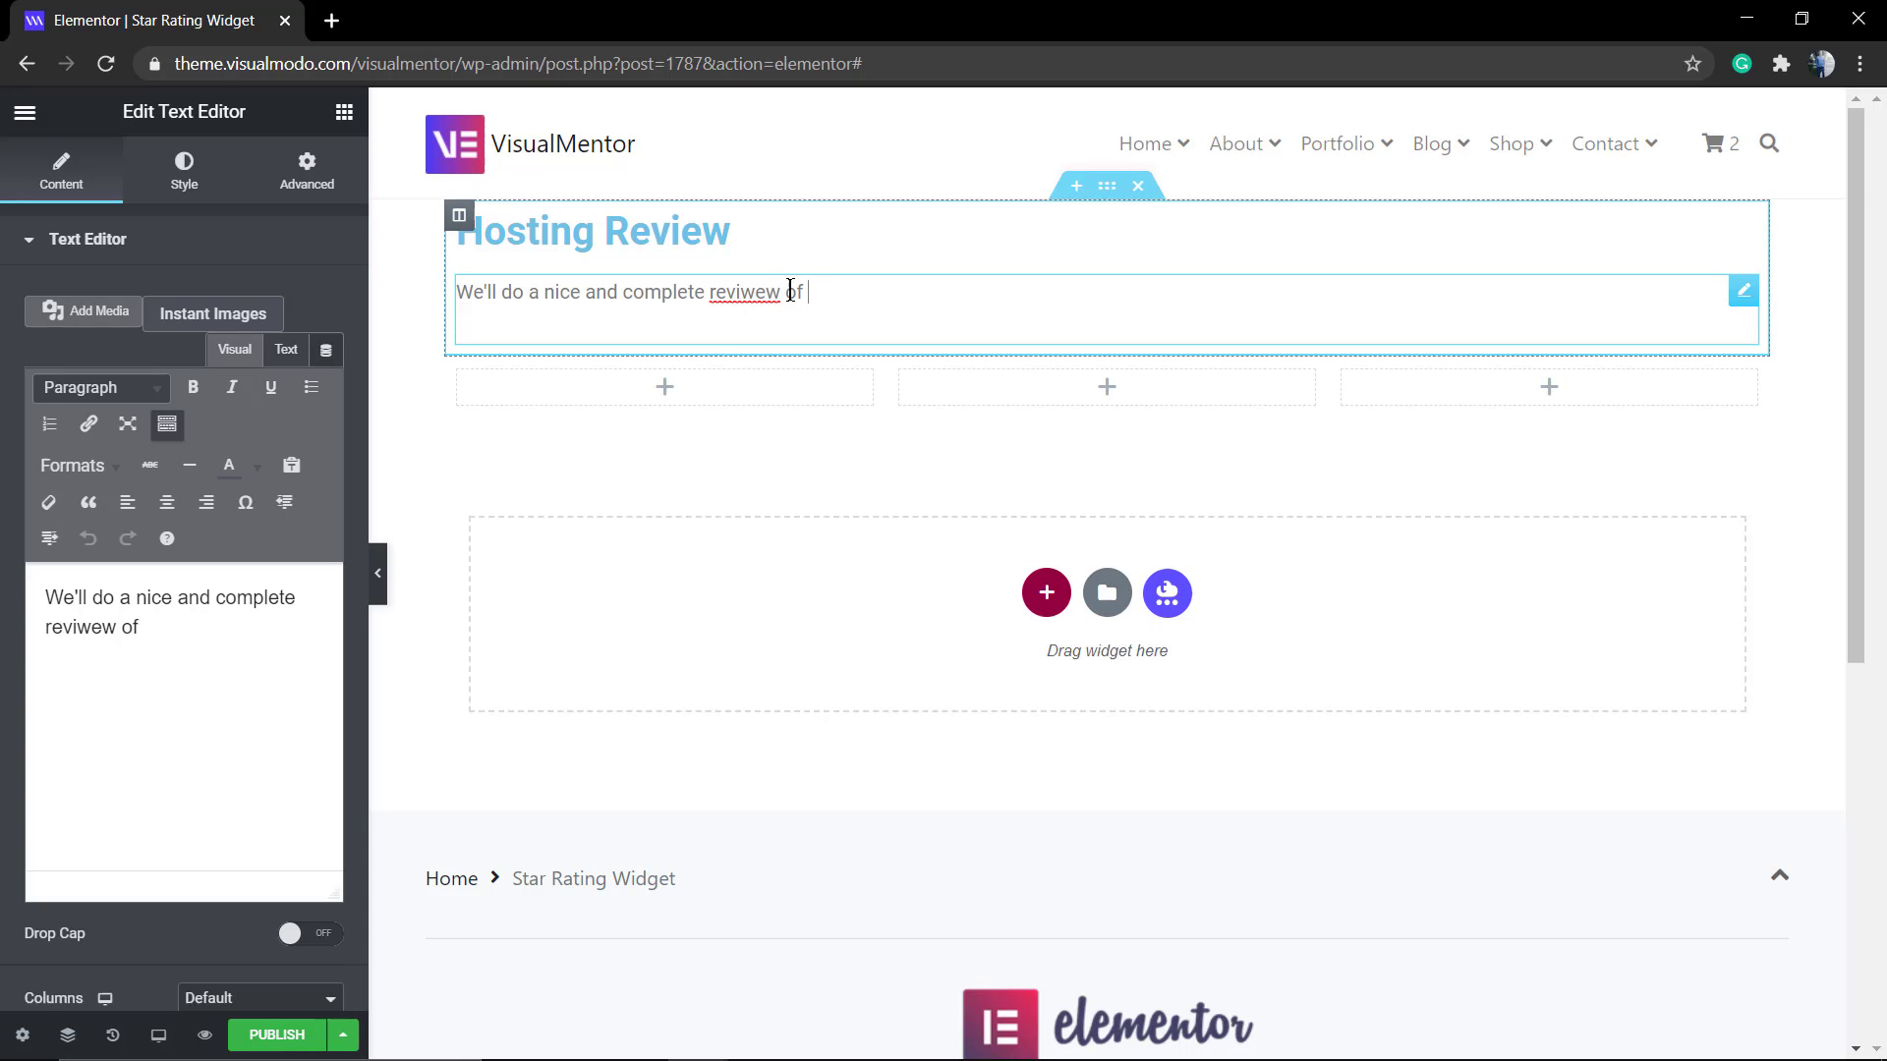
pyautogui.write(' hosting plan ort')
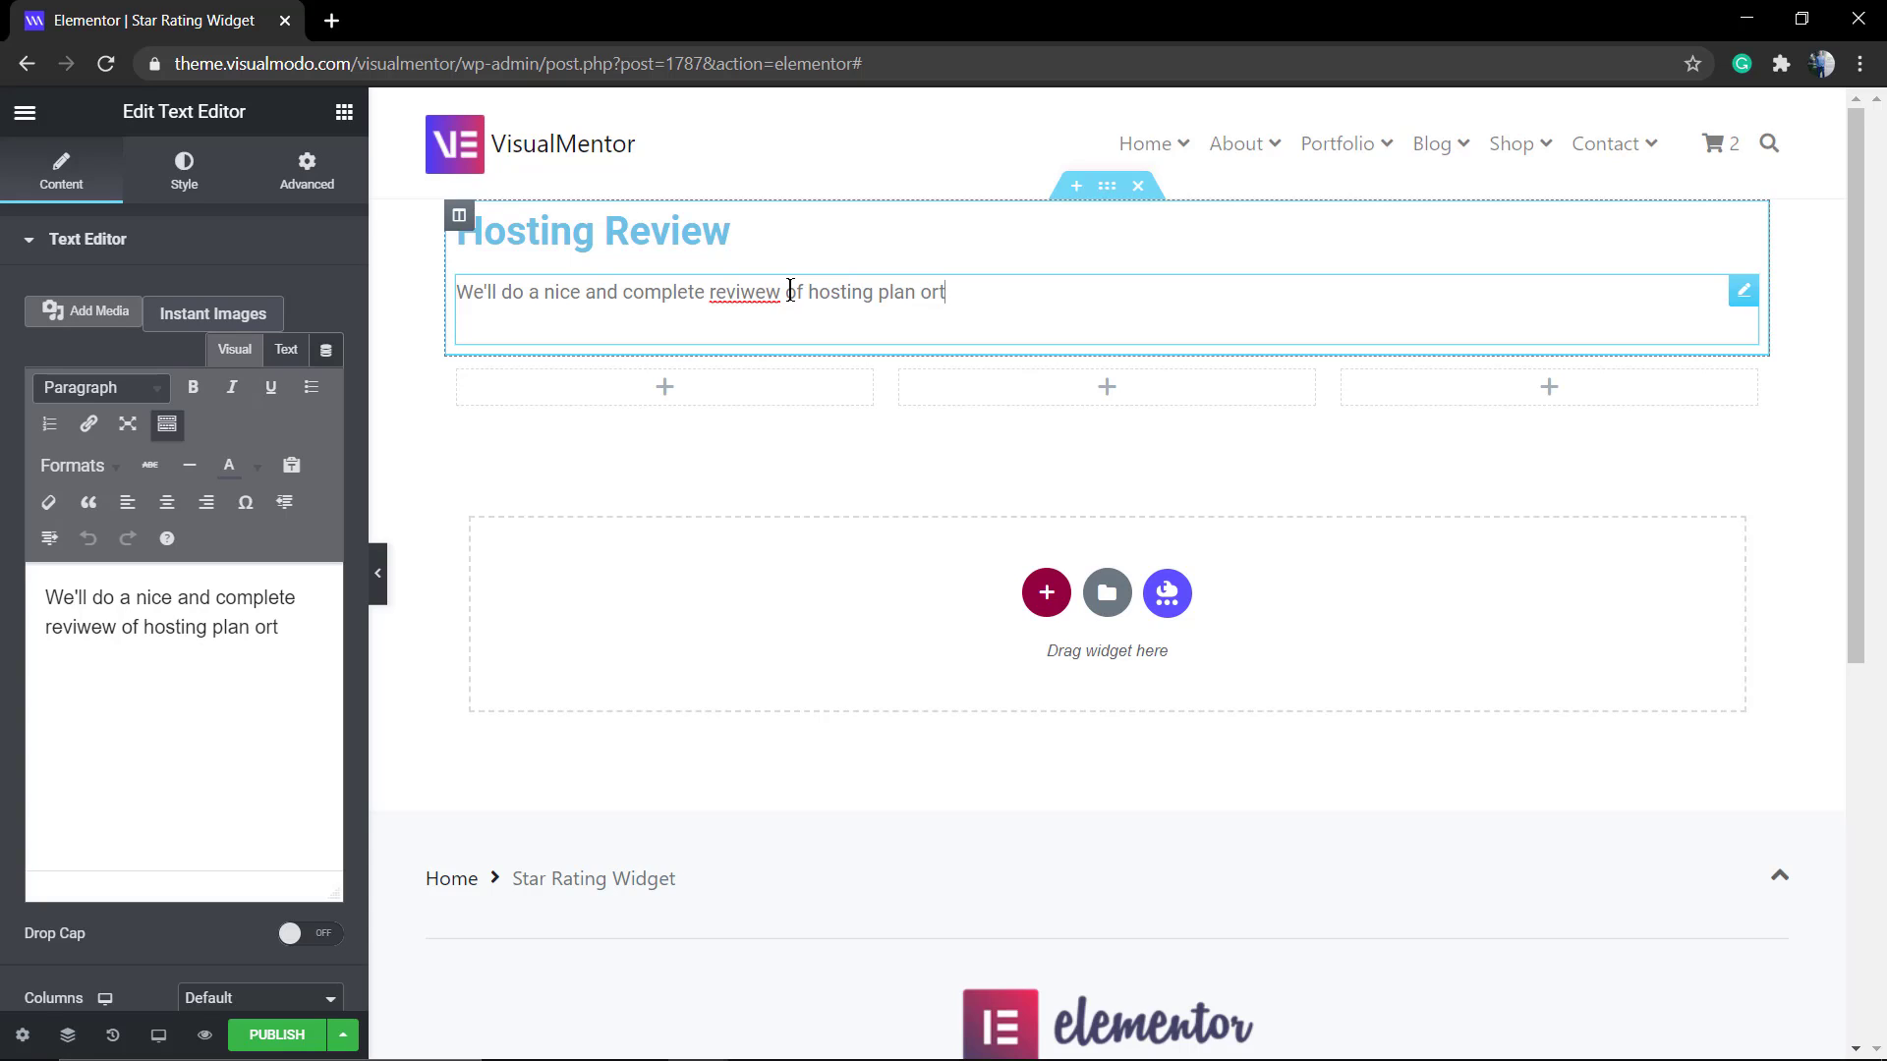
pyautogui.write(' any other prodsuc')
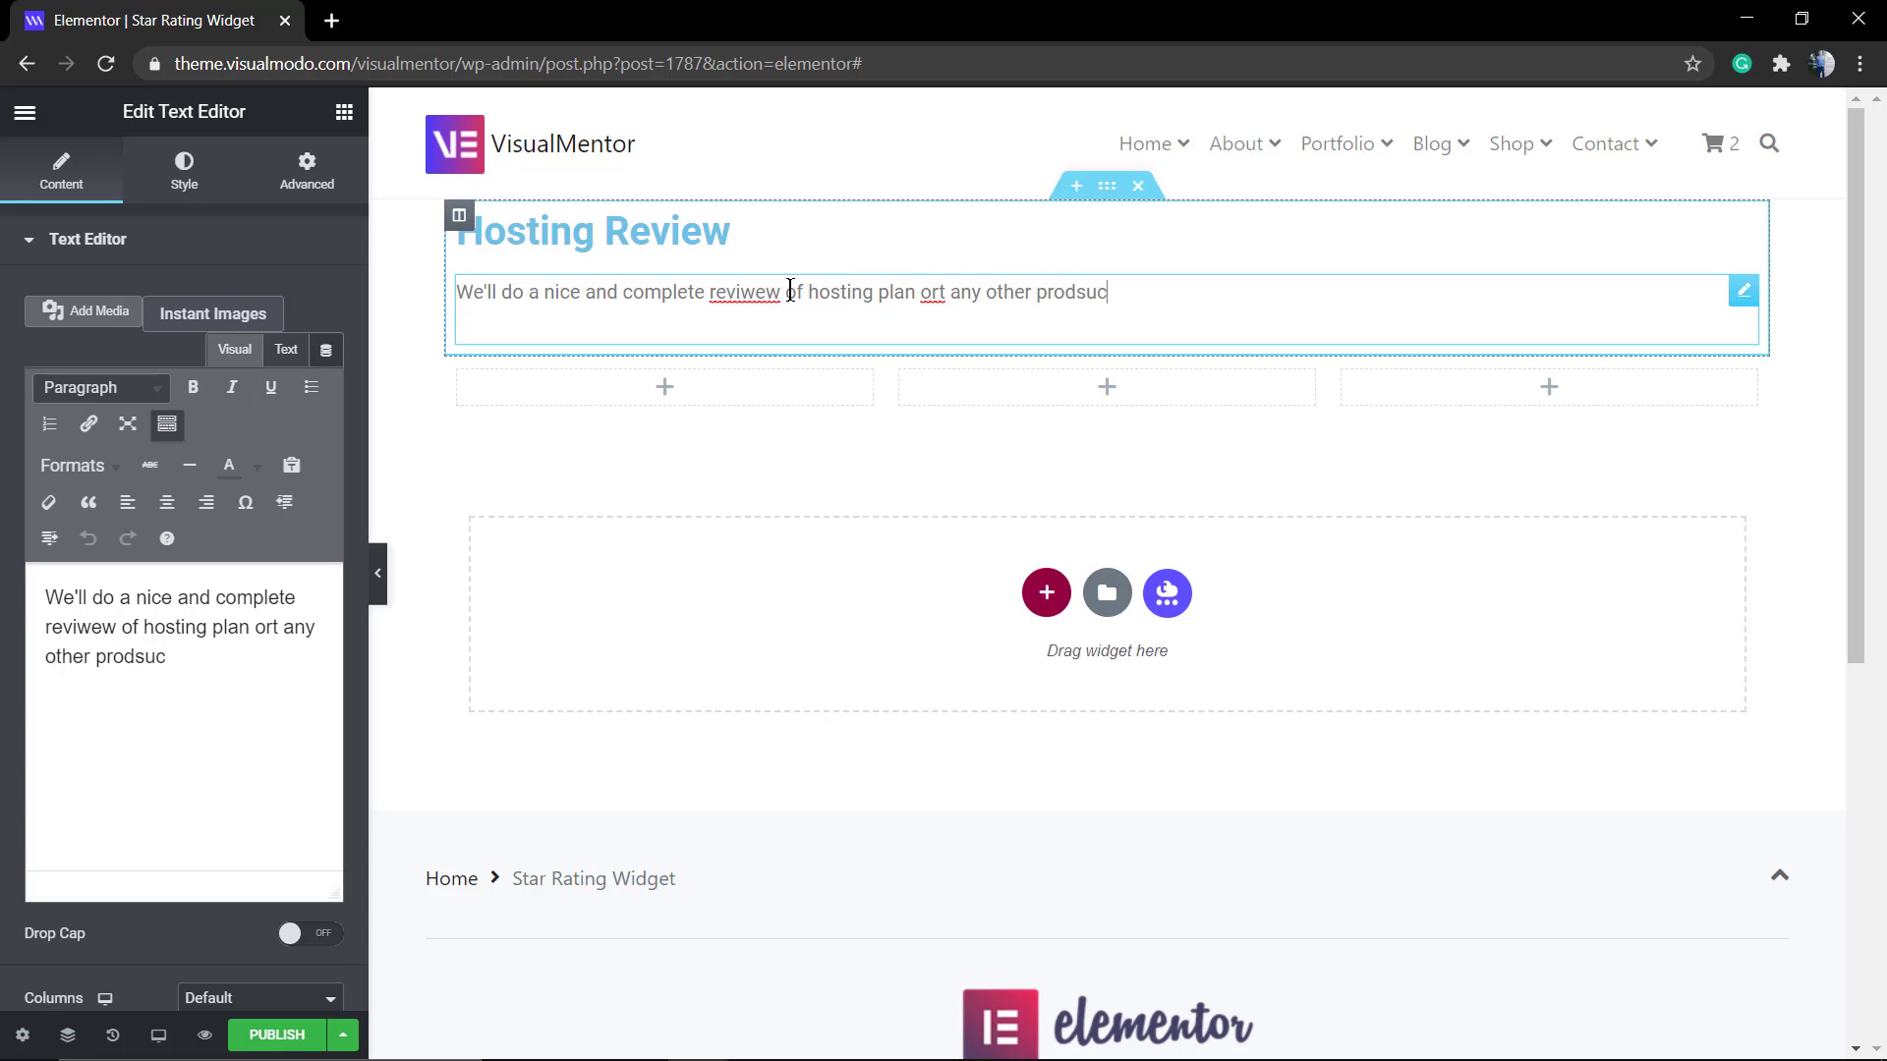
pyautogui.write('t you like')
# - Correct the misspellings in the paragraph to 'review' and 'products'
pyautogui.rightClick(739, 286)
pyautogui.click(738, 297)
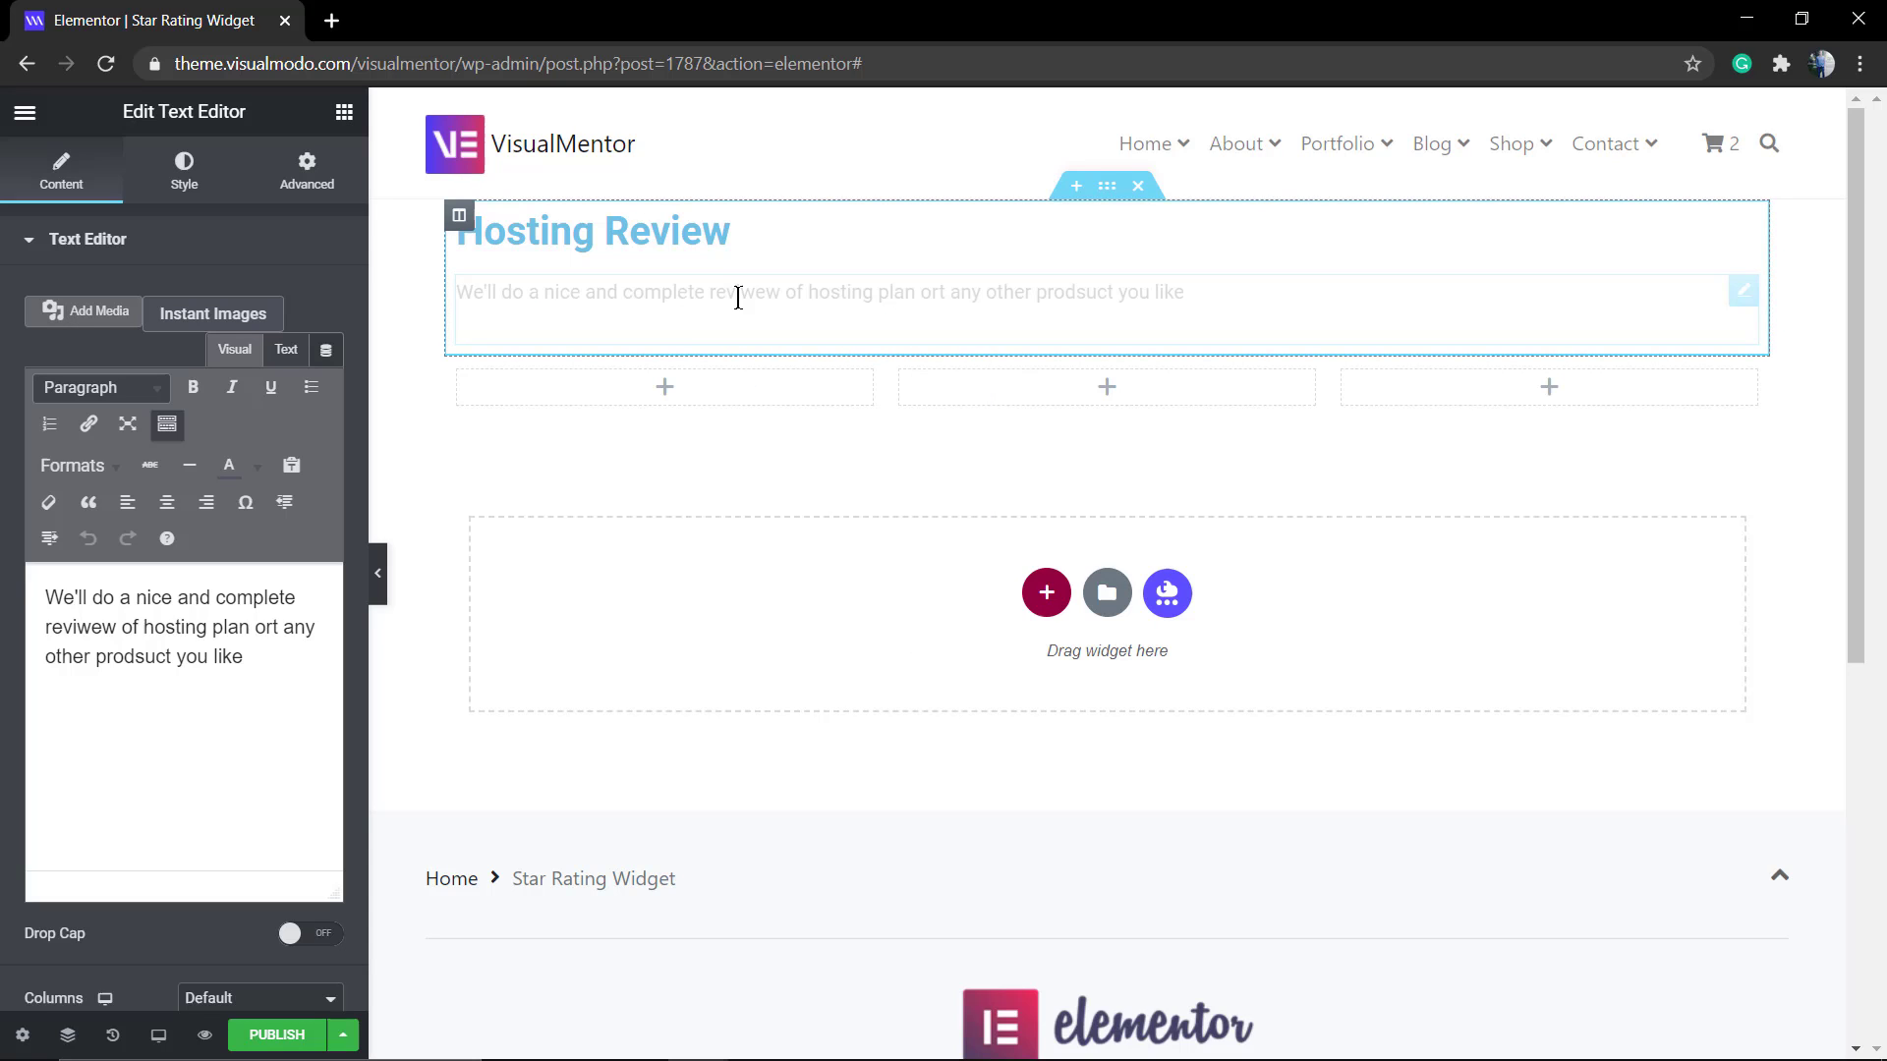
pyautogui.click(180, 627)
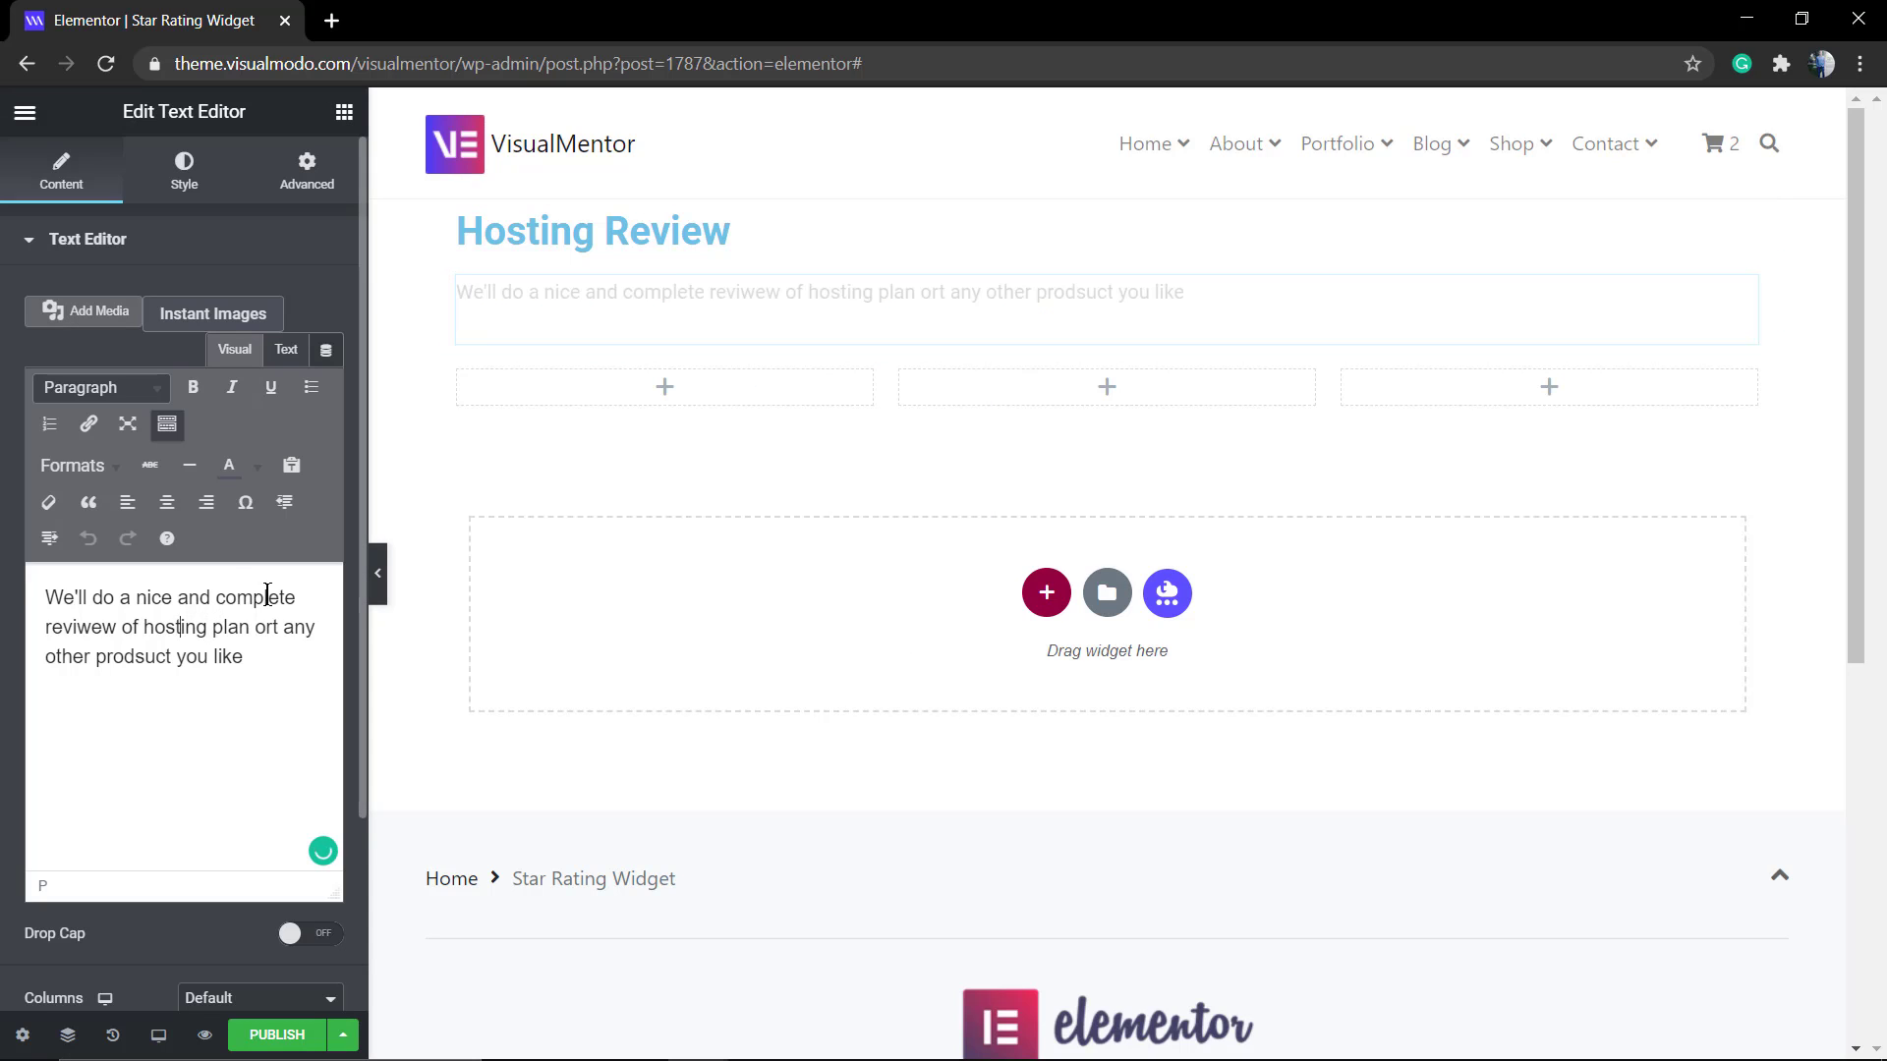
pyautogui.click(70, 627)
pyautogui.click(80, 666)
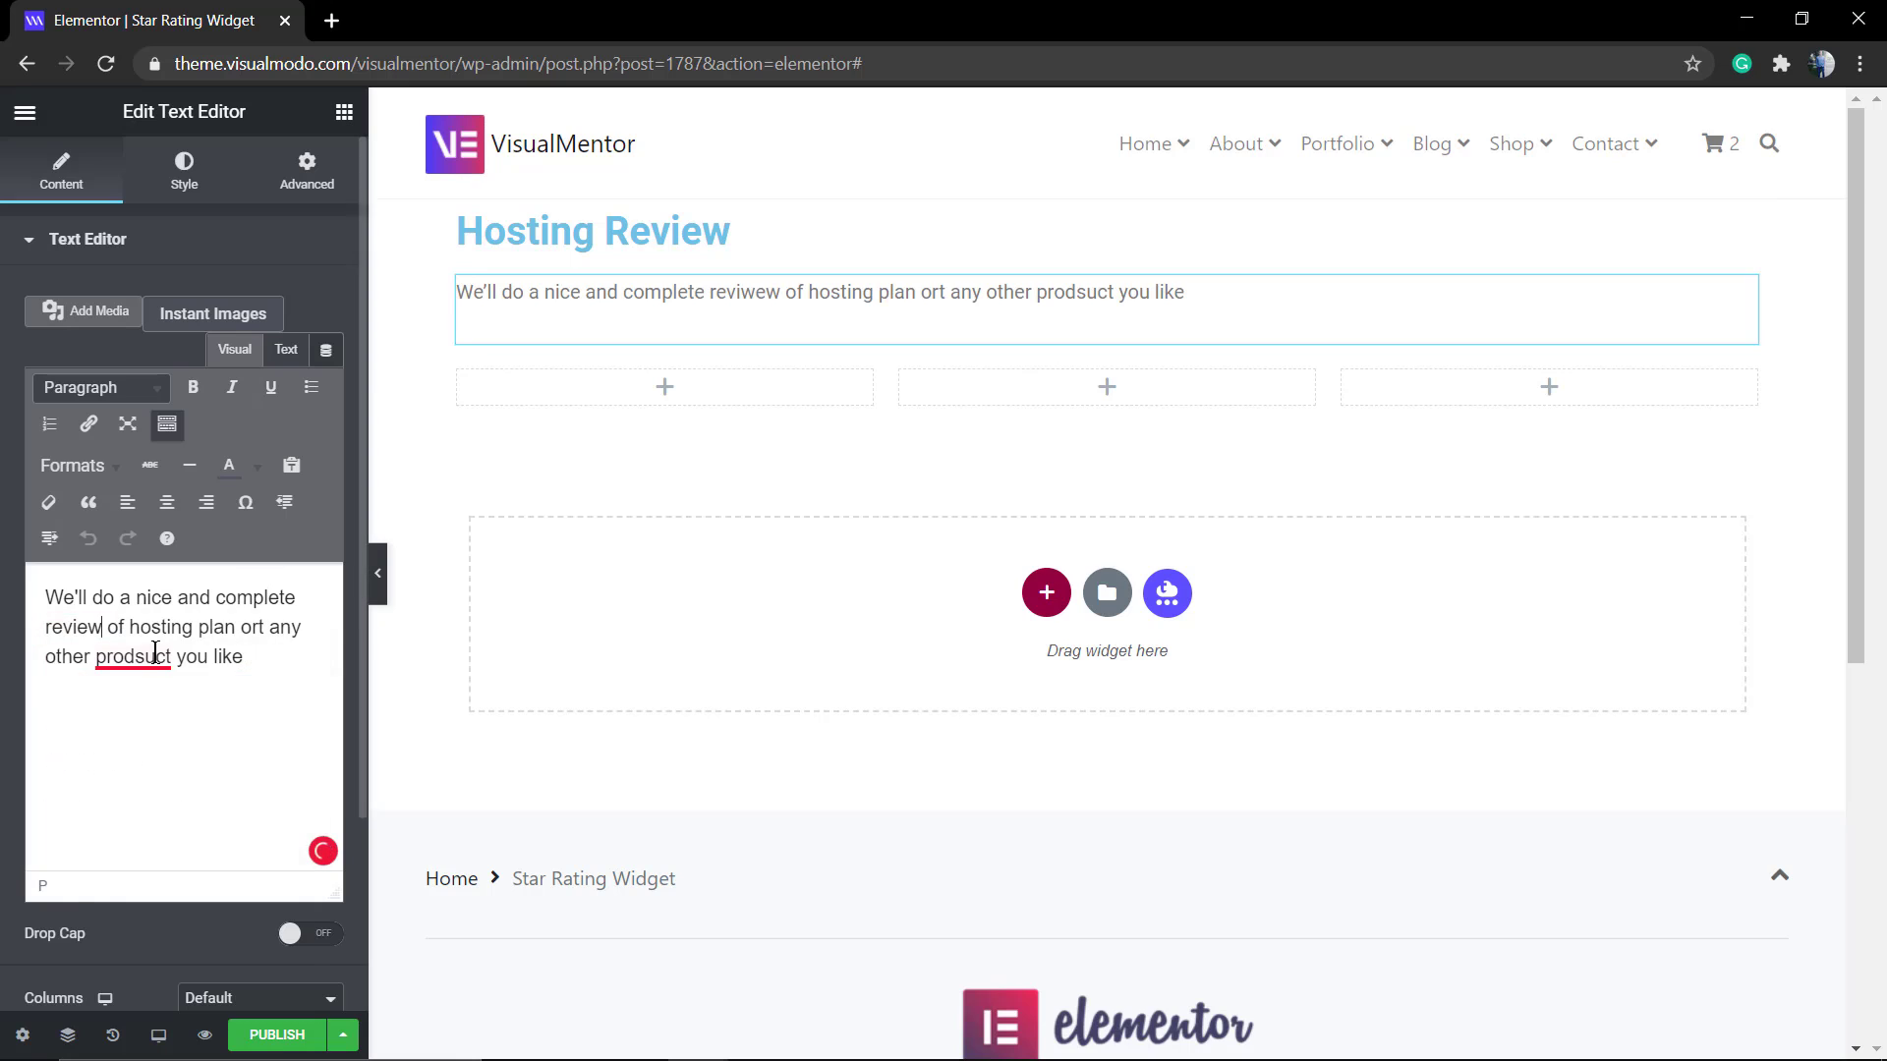
pyautogui.click(133, 656)
pyautogui.click(191, 749)
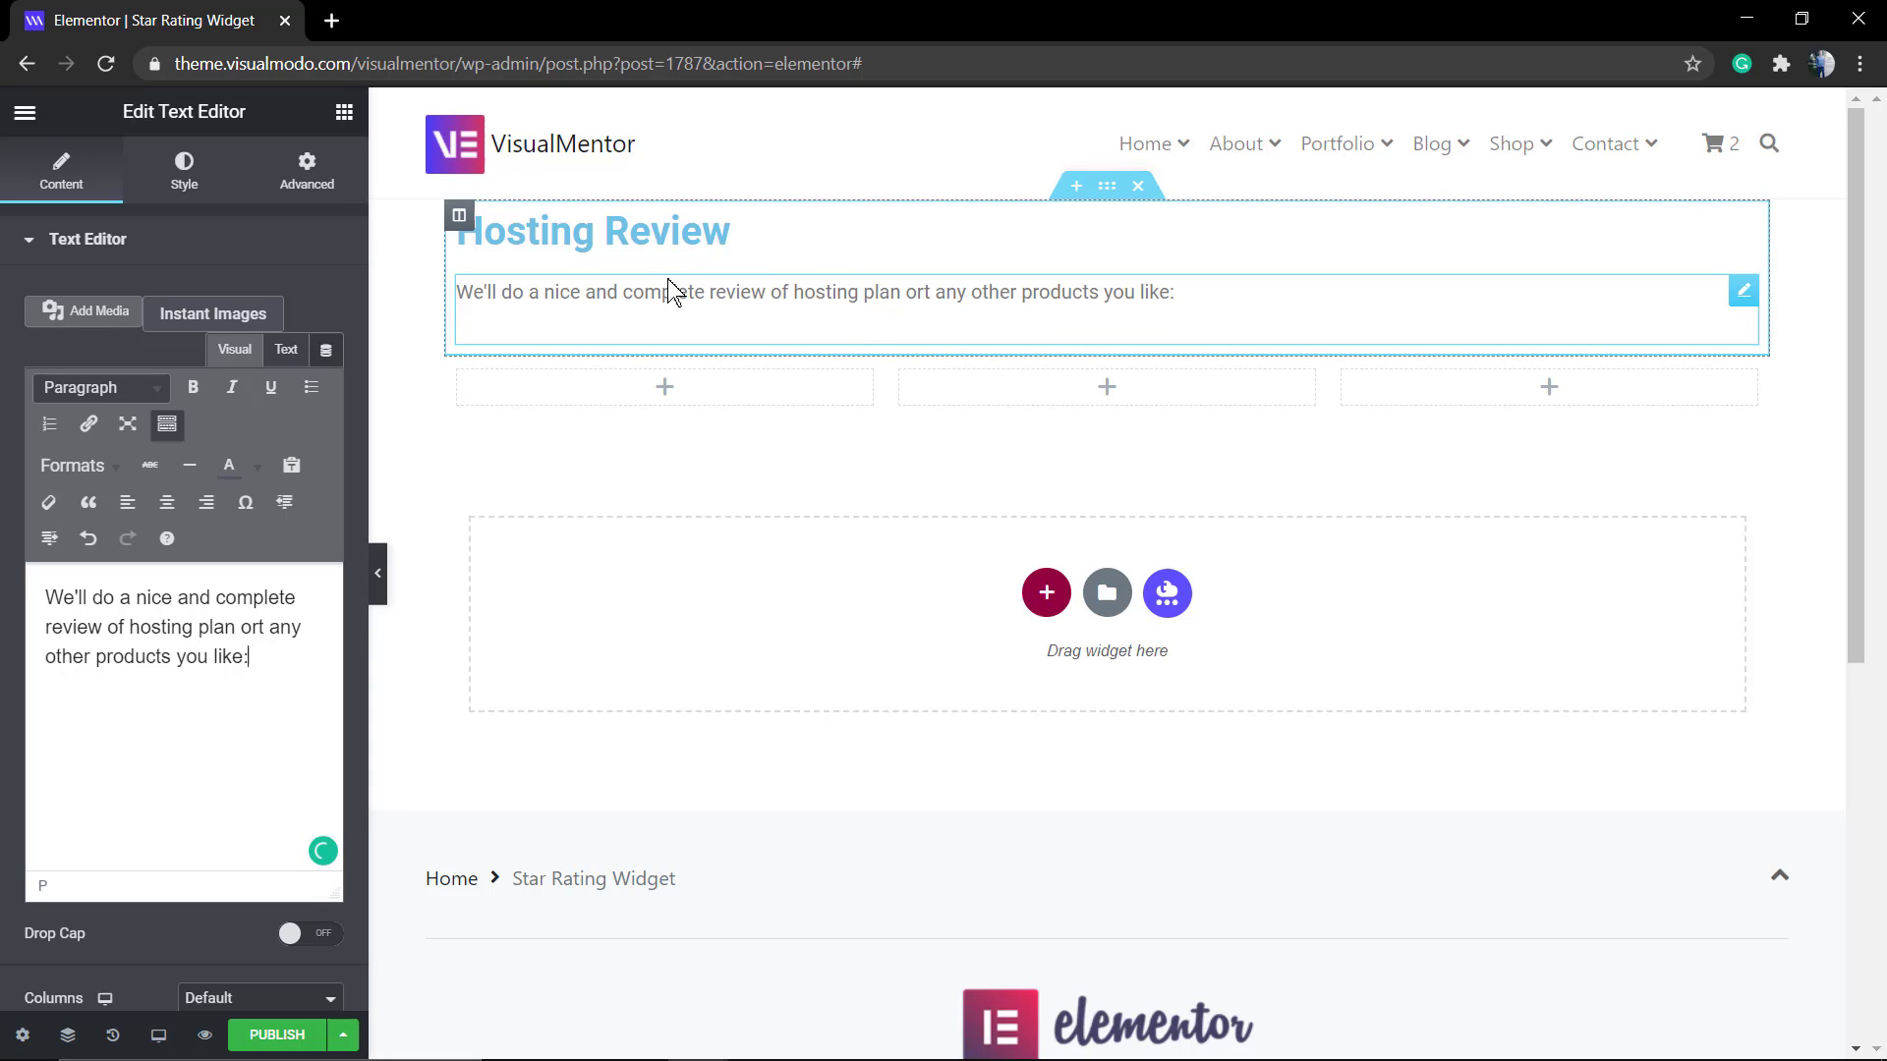
# - Centre both the intro paragraph and the Hosting Review heading
pyautogui.click(168, 509)
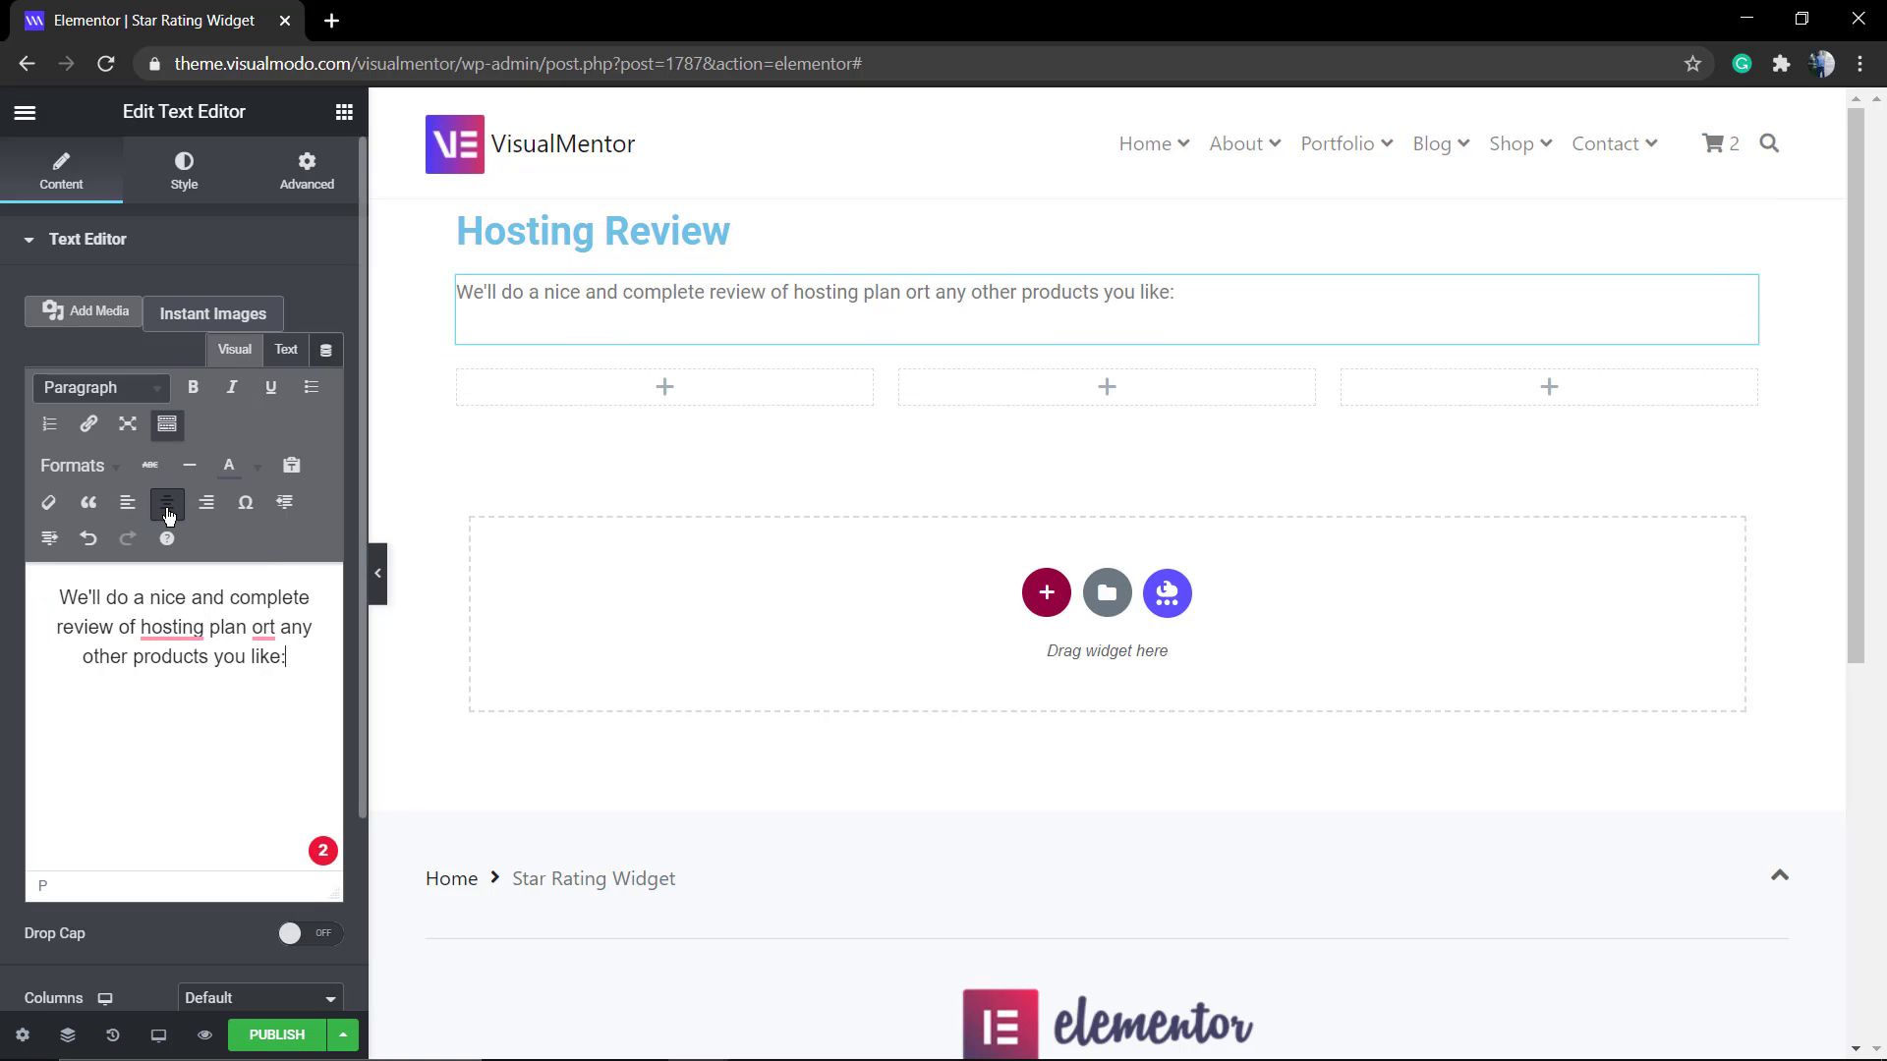
pyautogui.click(732, 228)
pyautogui.click(262, 649)
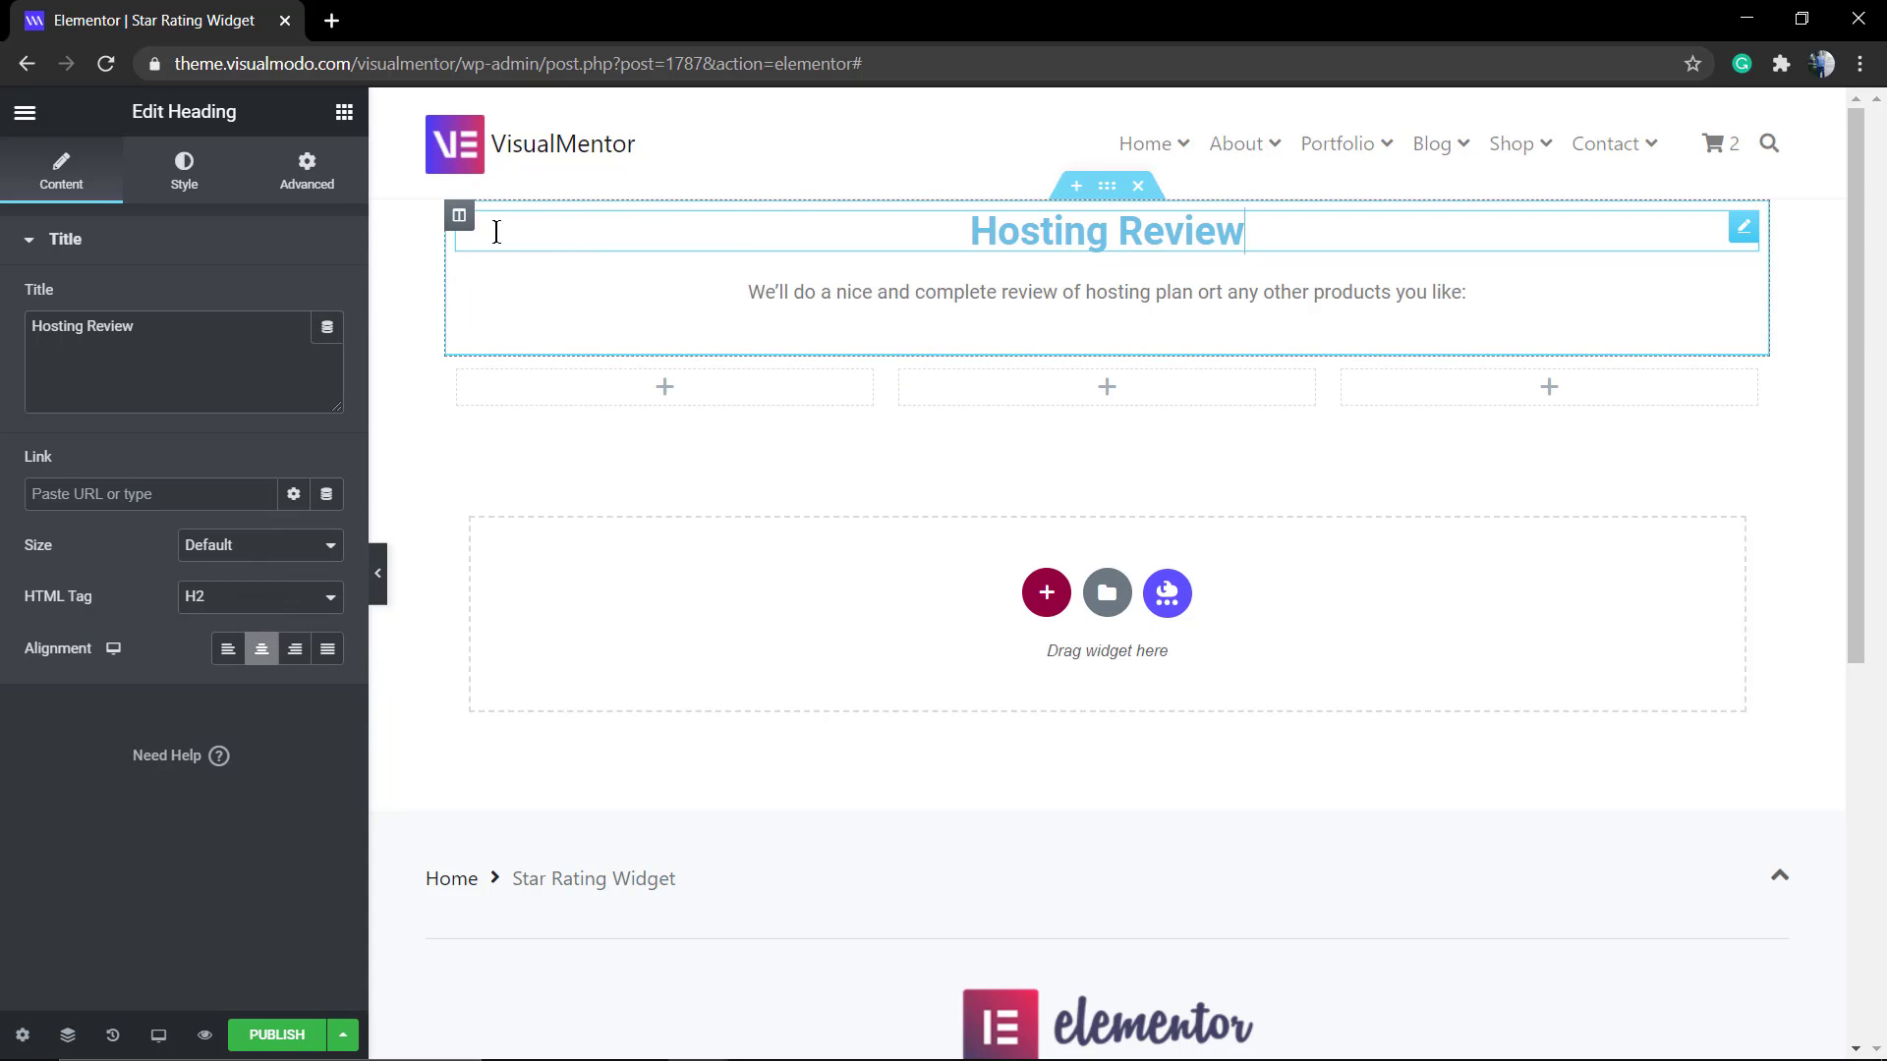
# - Add a 'Hosting 1' heading to the first column
pyautogui.click(676, 393)
pyautogui.moveTo(261, 370); pyautogui.dragTo(598, 430)
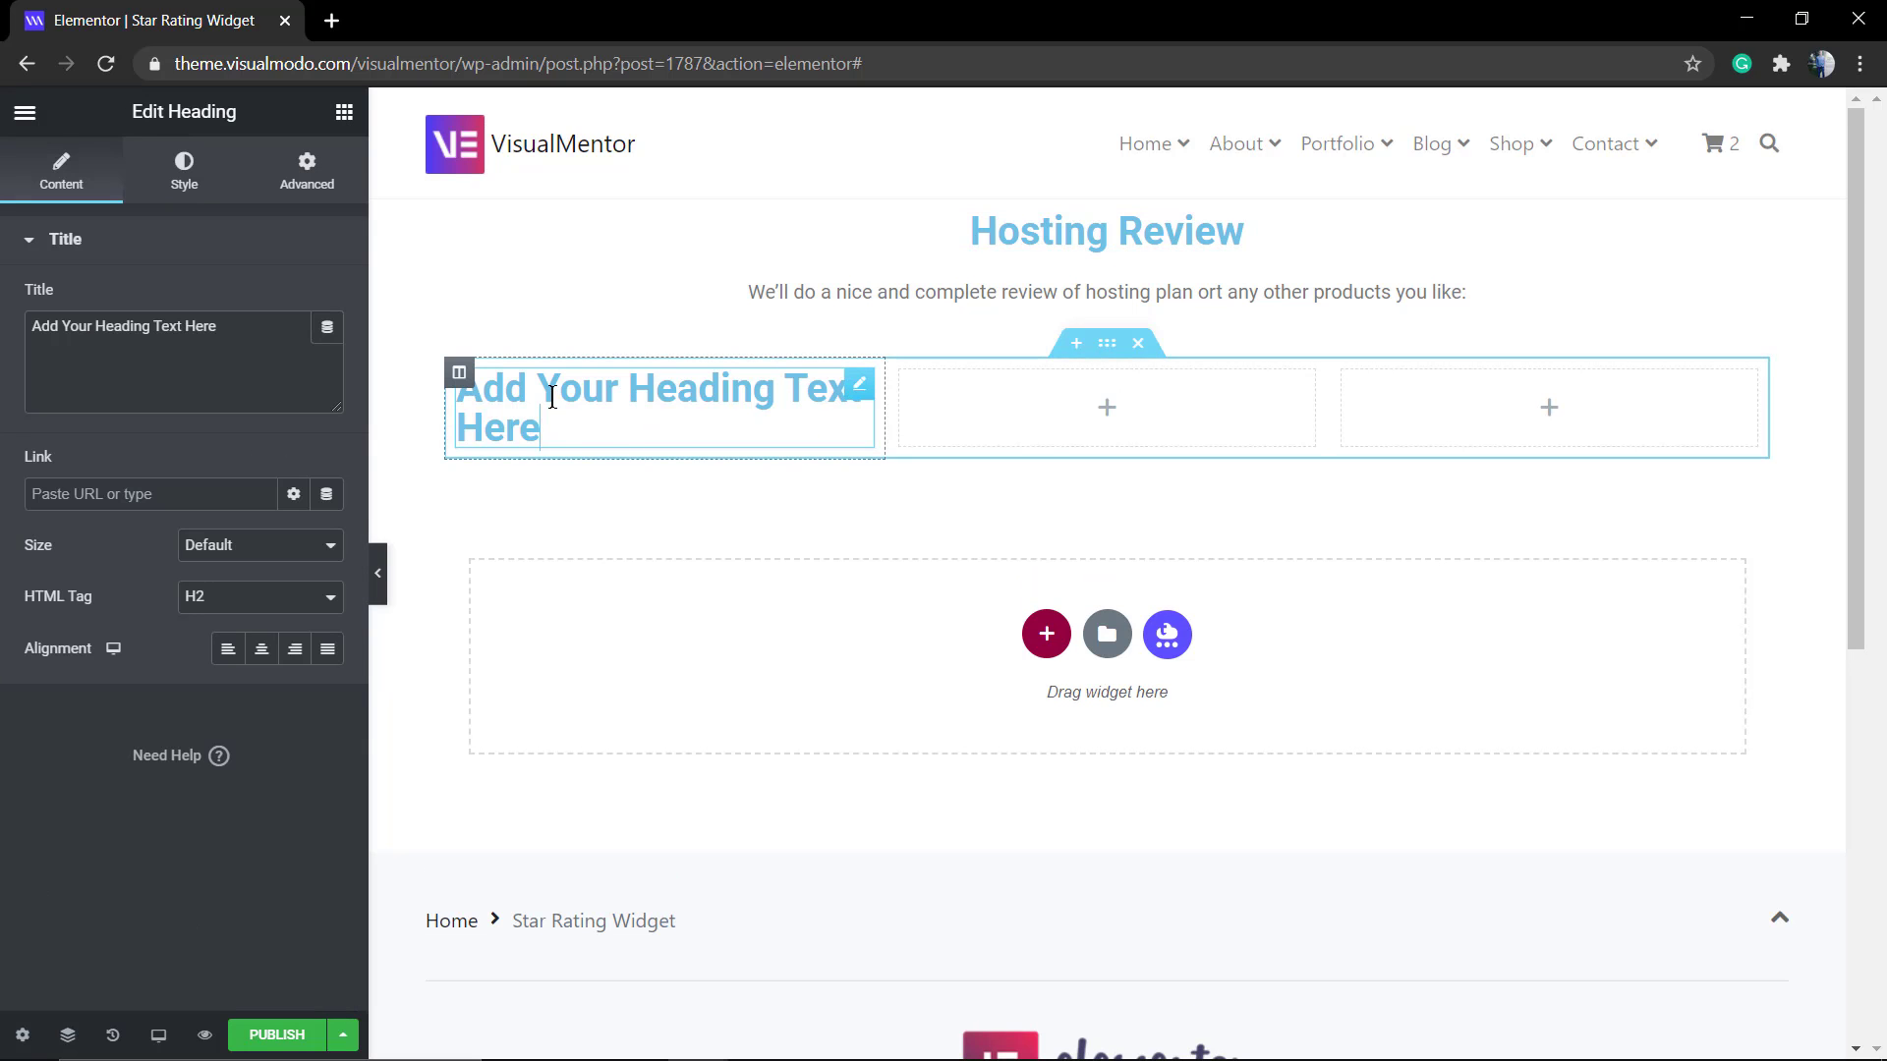
pyautogui.tripleClick(235, 353)
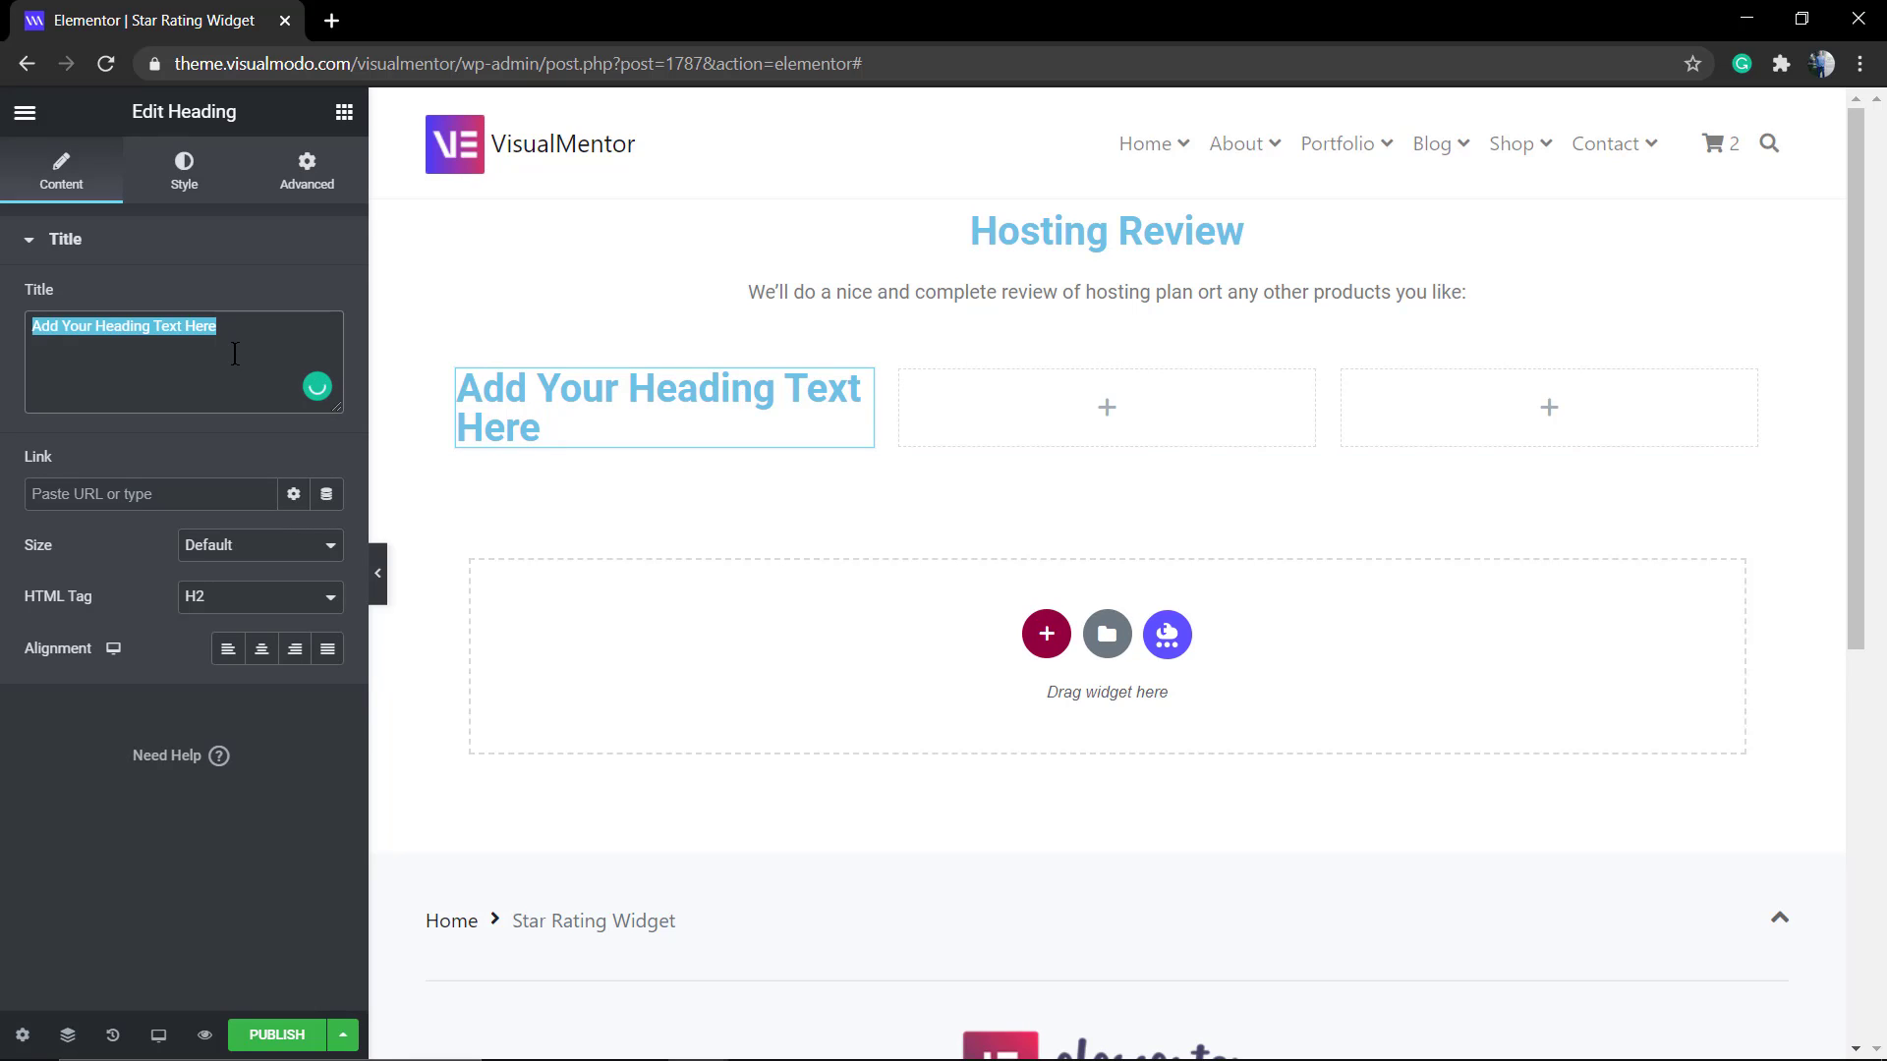
pyautogui.write('Hosting 1')
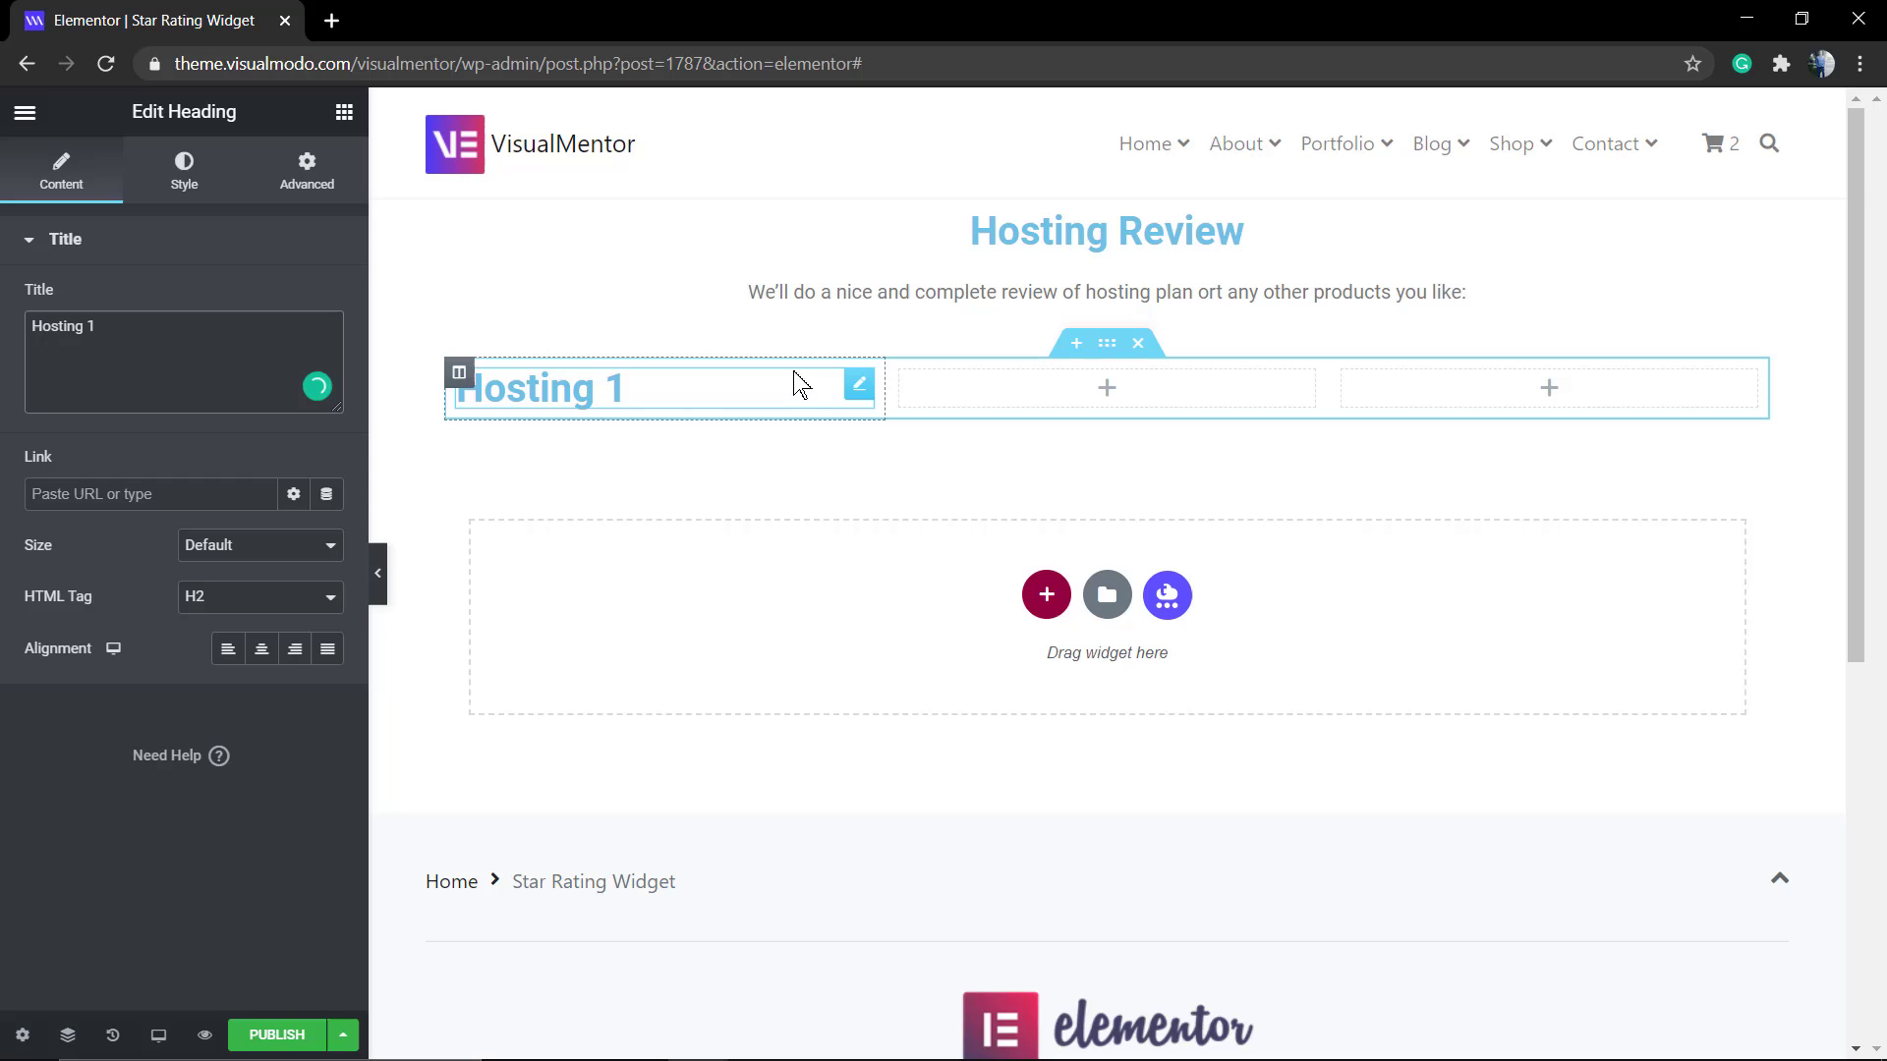
pyautogui.click(455, 381)
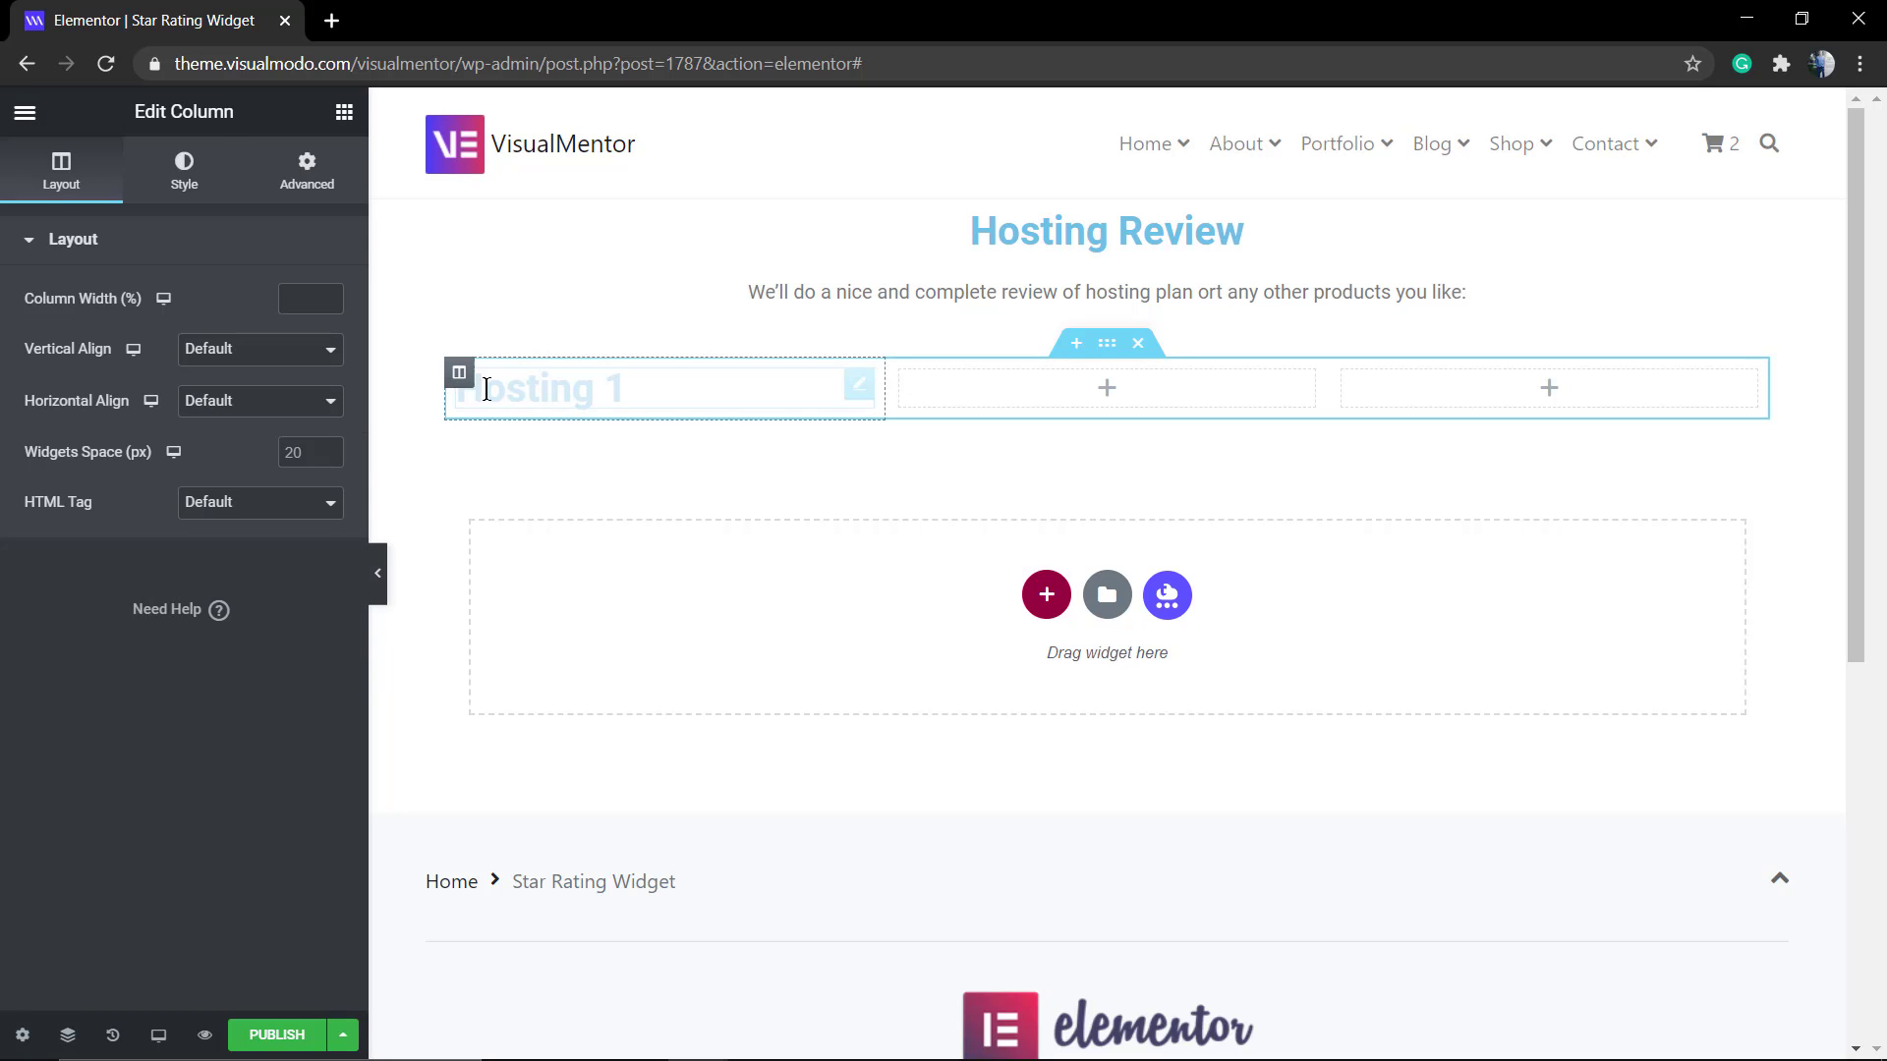
# - Duplicate the Hosting 1 heading twice and move the copies into the middle and right columns
pyautogui.rightClick(727, 395)
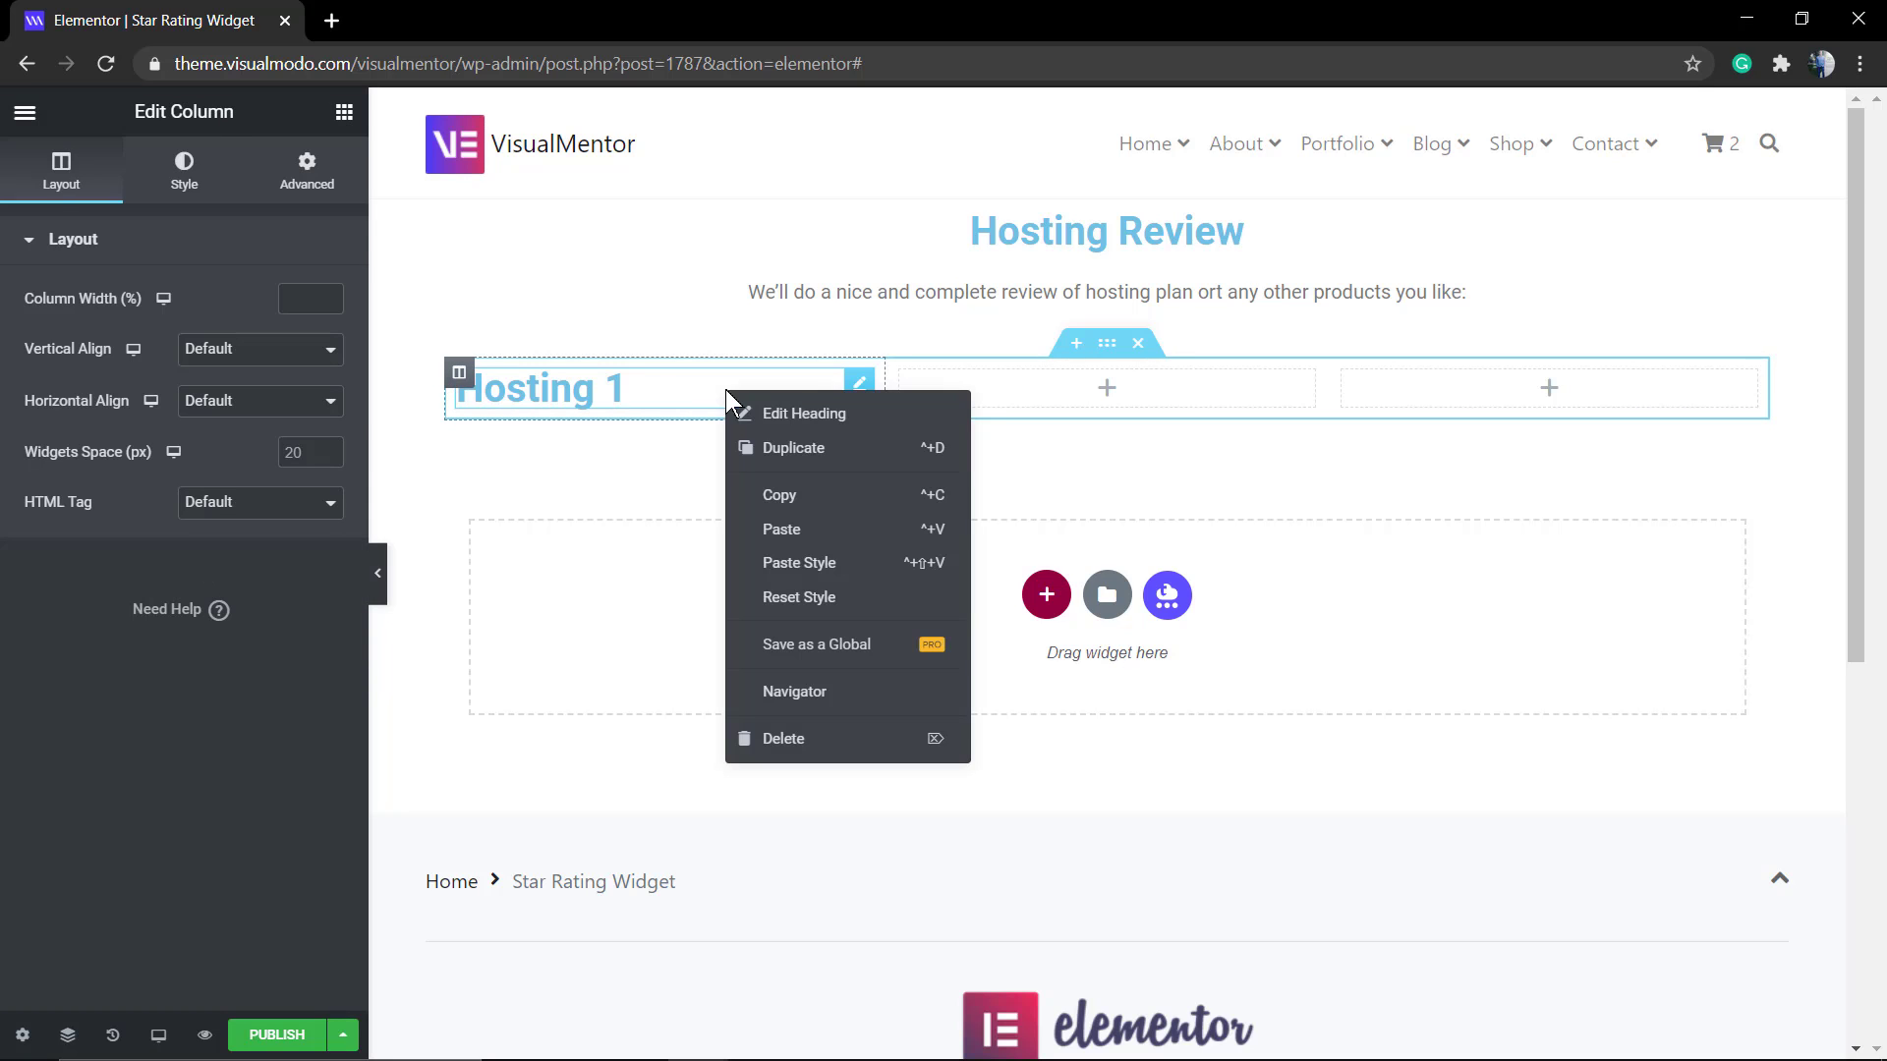
pyautogui.click(838, 448)
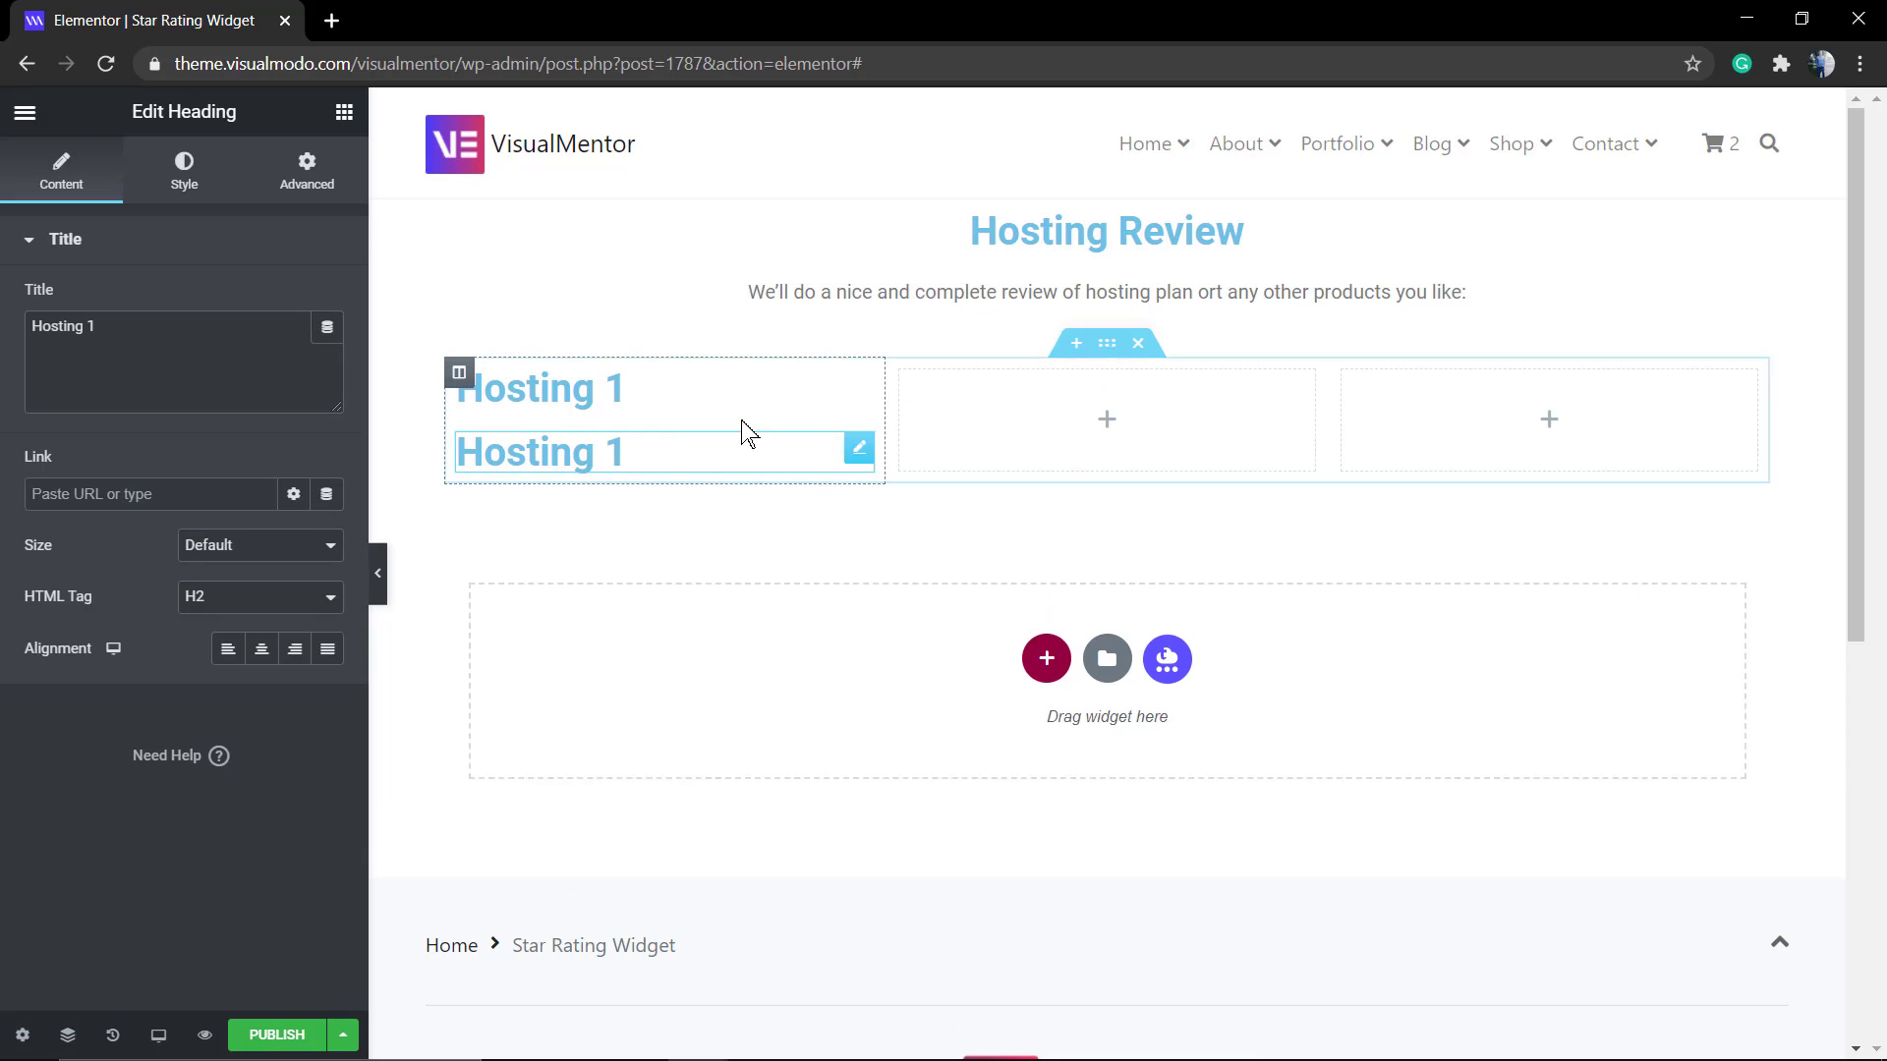
pyautogui.rightClick(718, 399)
pyautogui.click(693, 474)
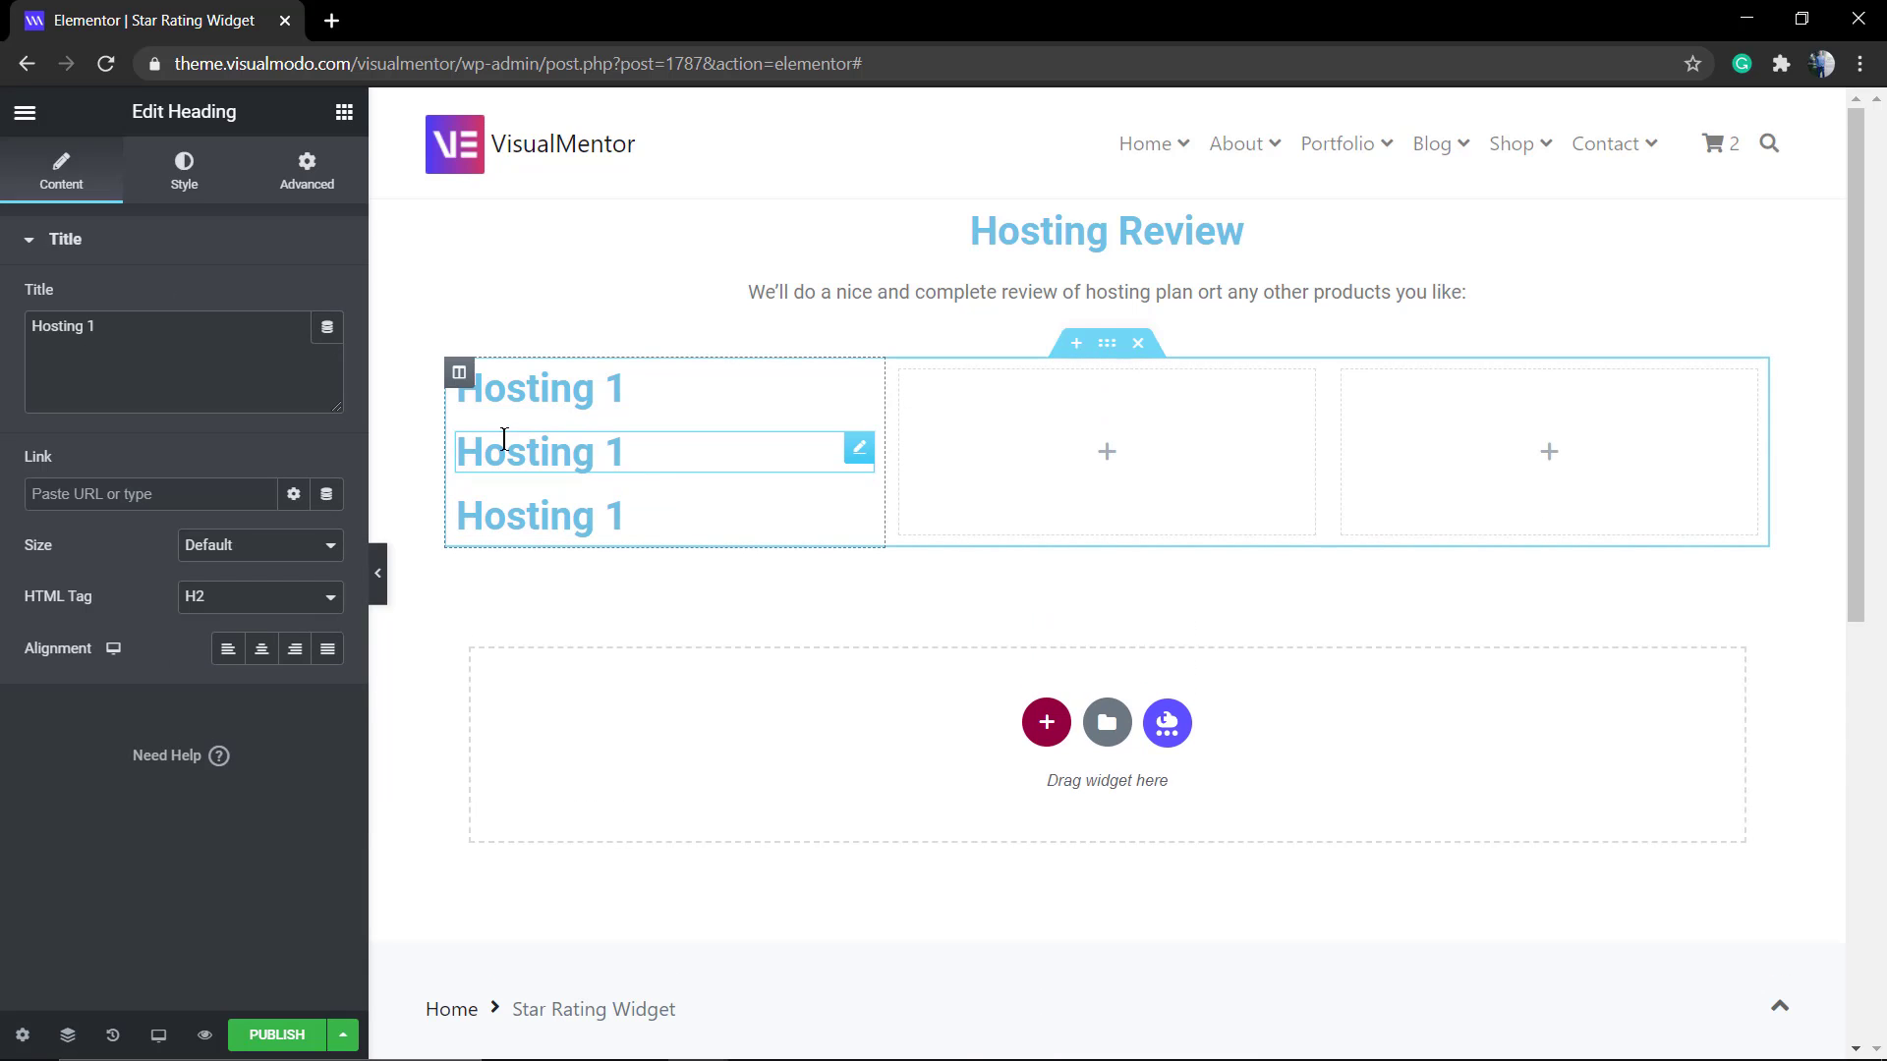
pyautogui.moveTo(545, 450); pyautogui.dragTo(705, 469)
pyautogui.click(757, 462)
pyautogui.moveTo(877, 454); pyautogui.dragTo(1115, 398)
pyautogui.moveTo(874, 454); pyautogui.dragTo(1553, 392)
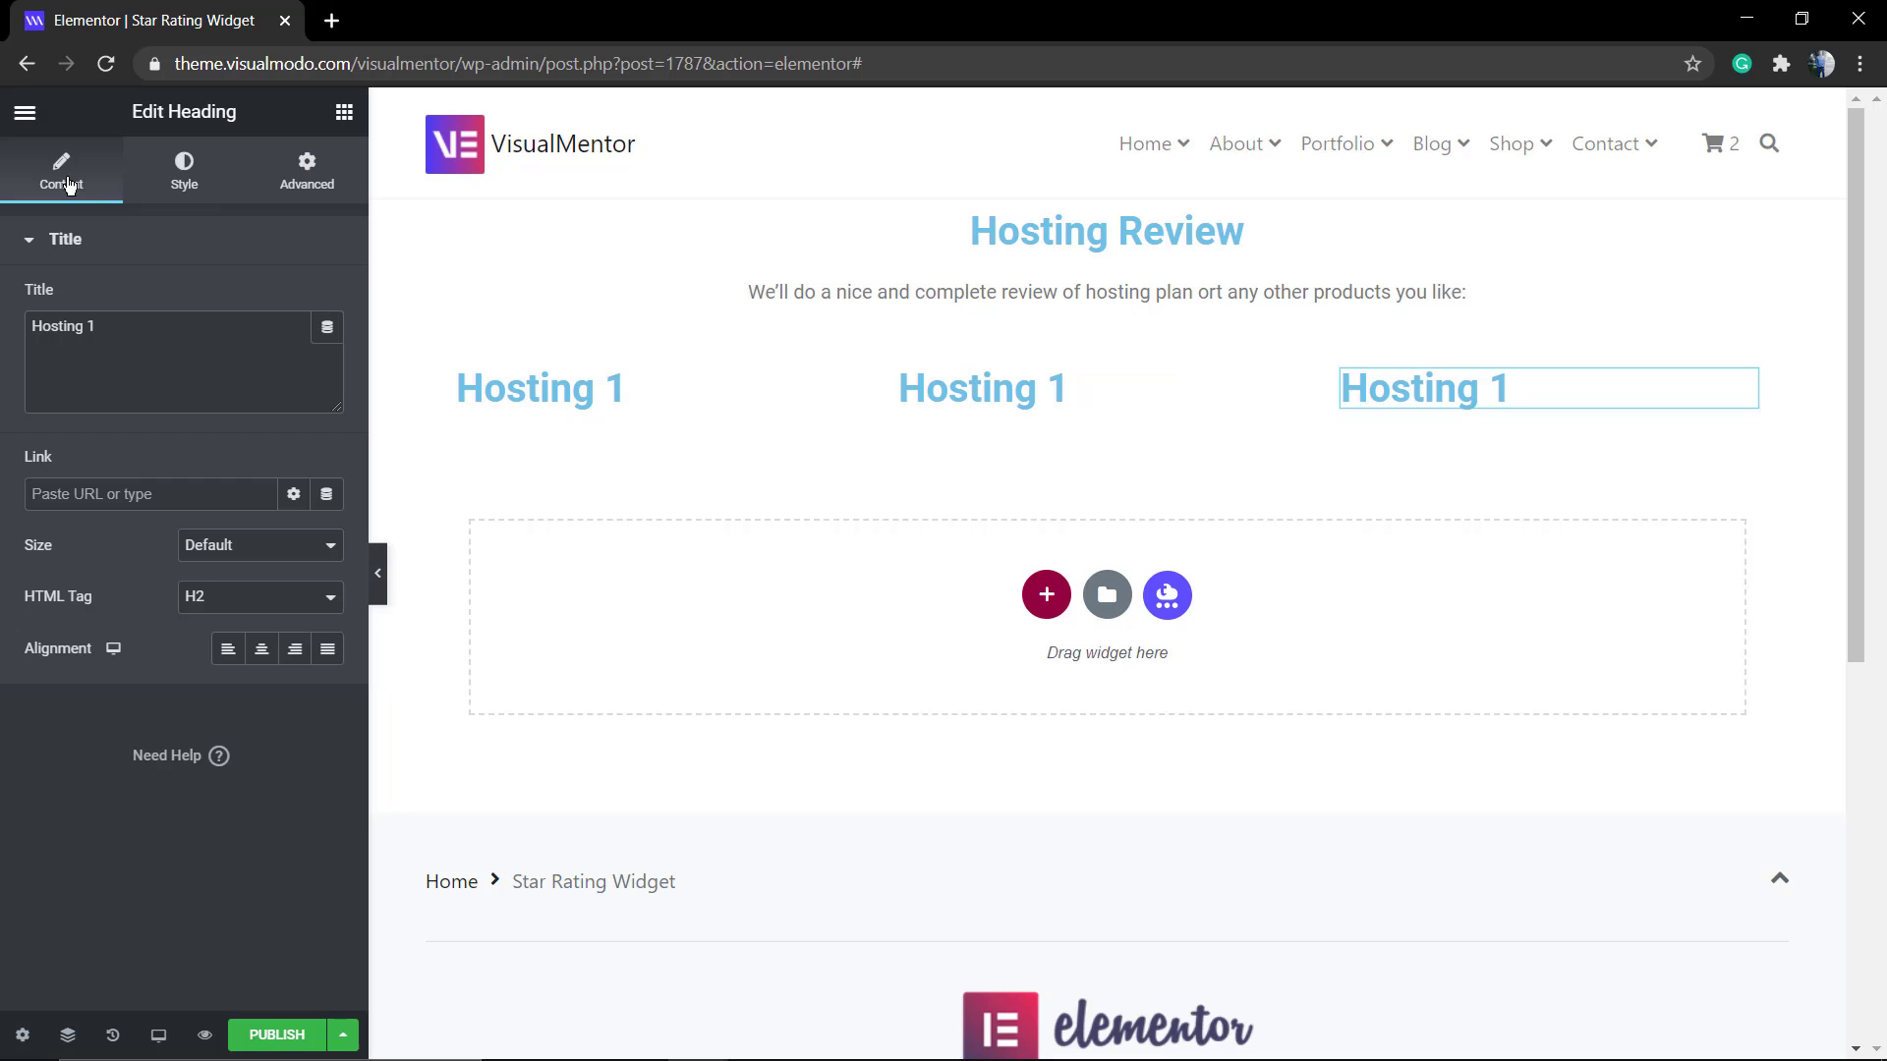
# - Add a Text Editor paragraph under the left column's Hosting 1 heading
pyautogui.click(24, 114)
pyautogui.click(24, 114)
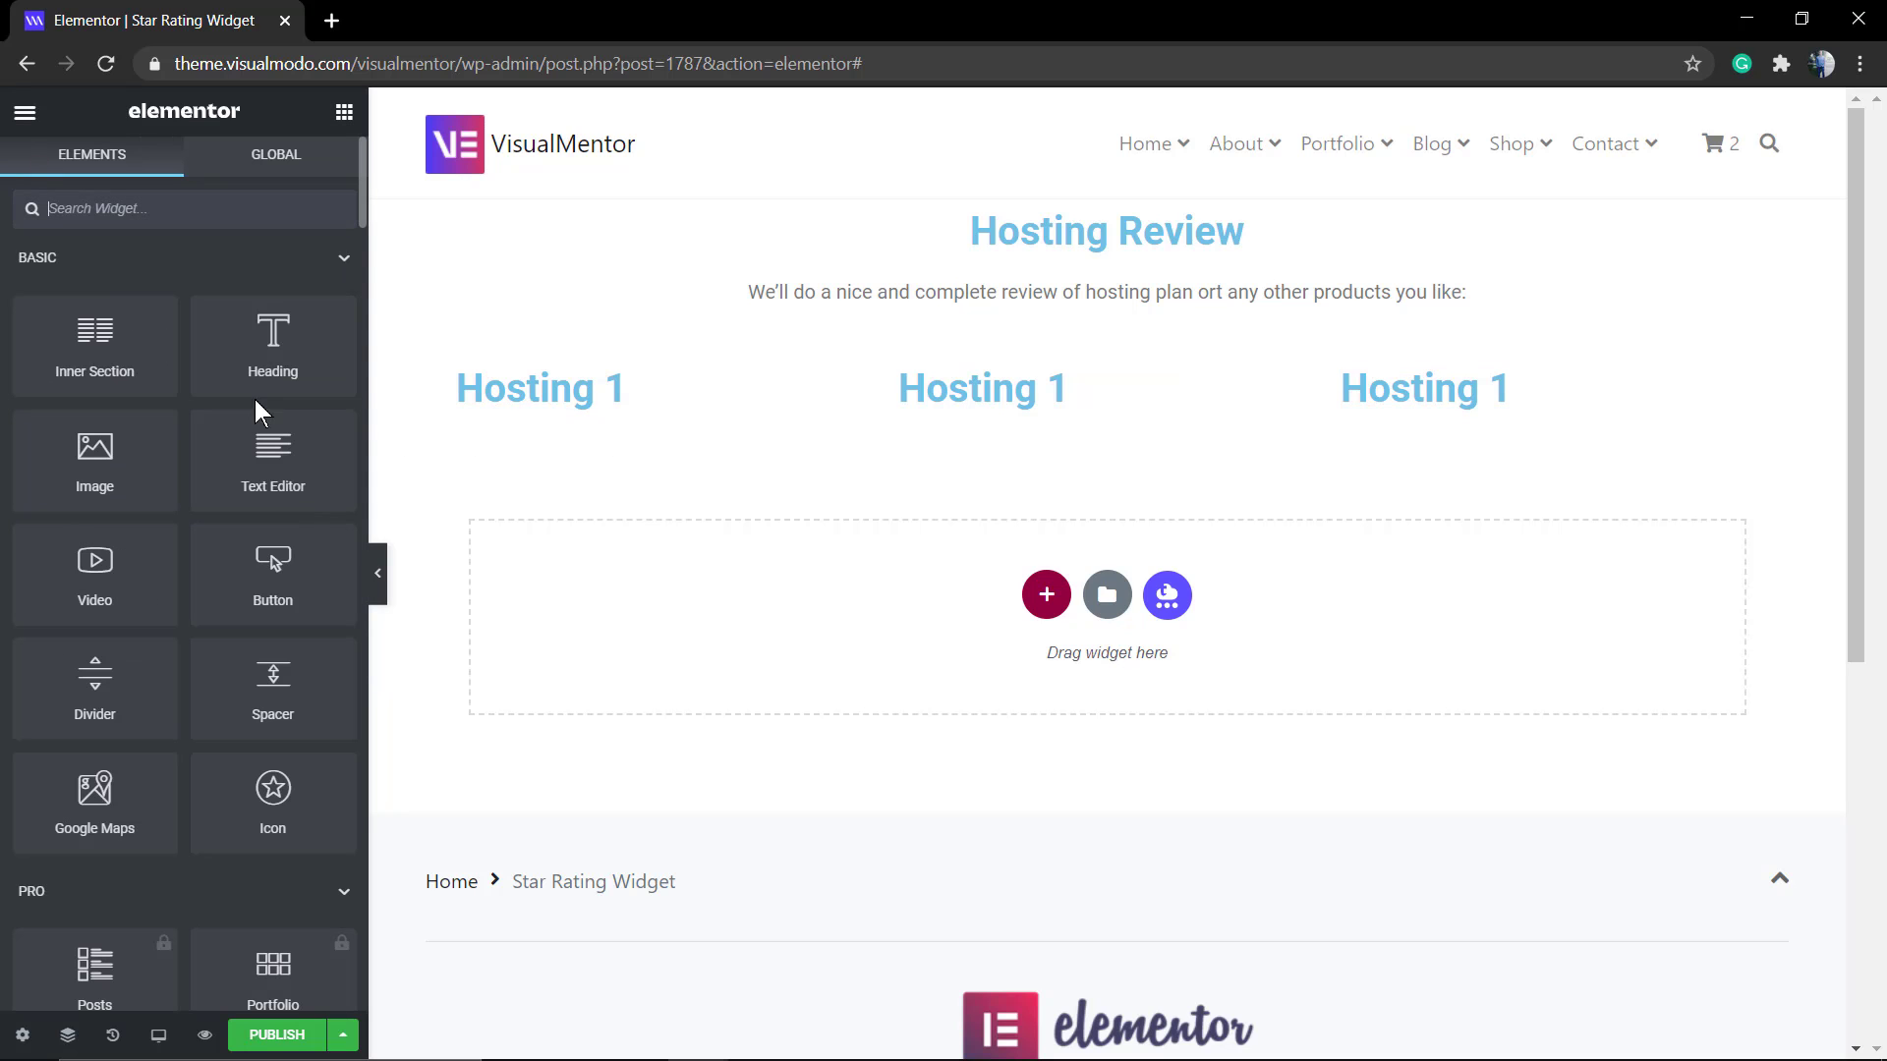
pyautogui.moveTo(249, 477); pyautogui.dragTo(688, 422)
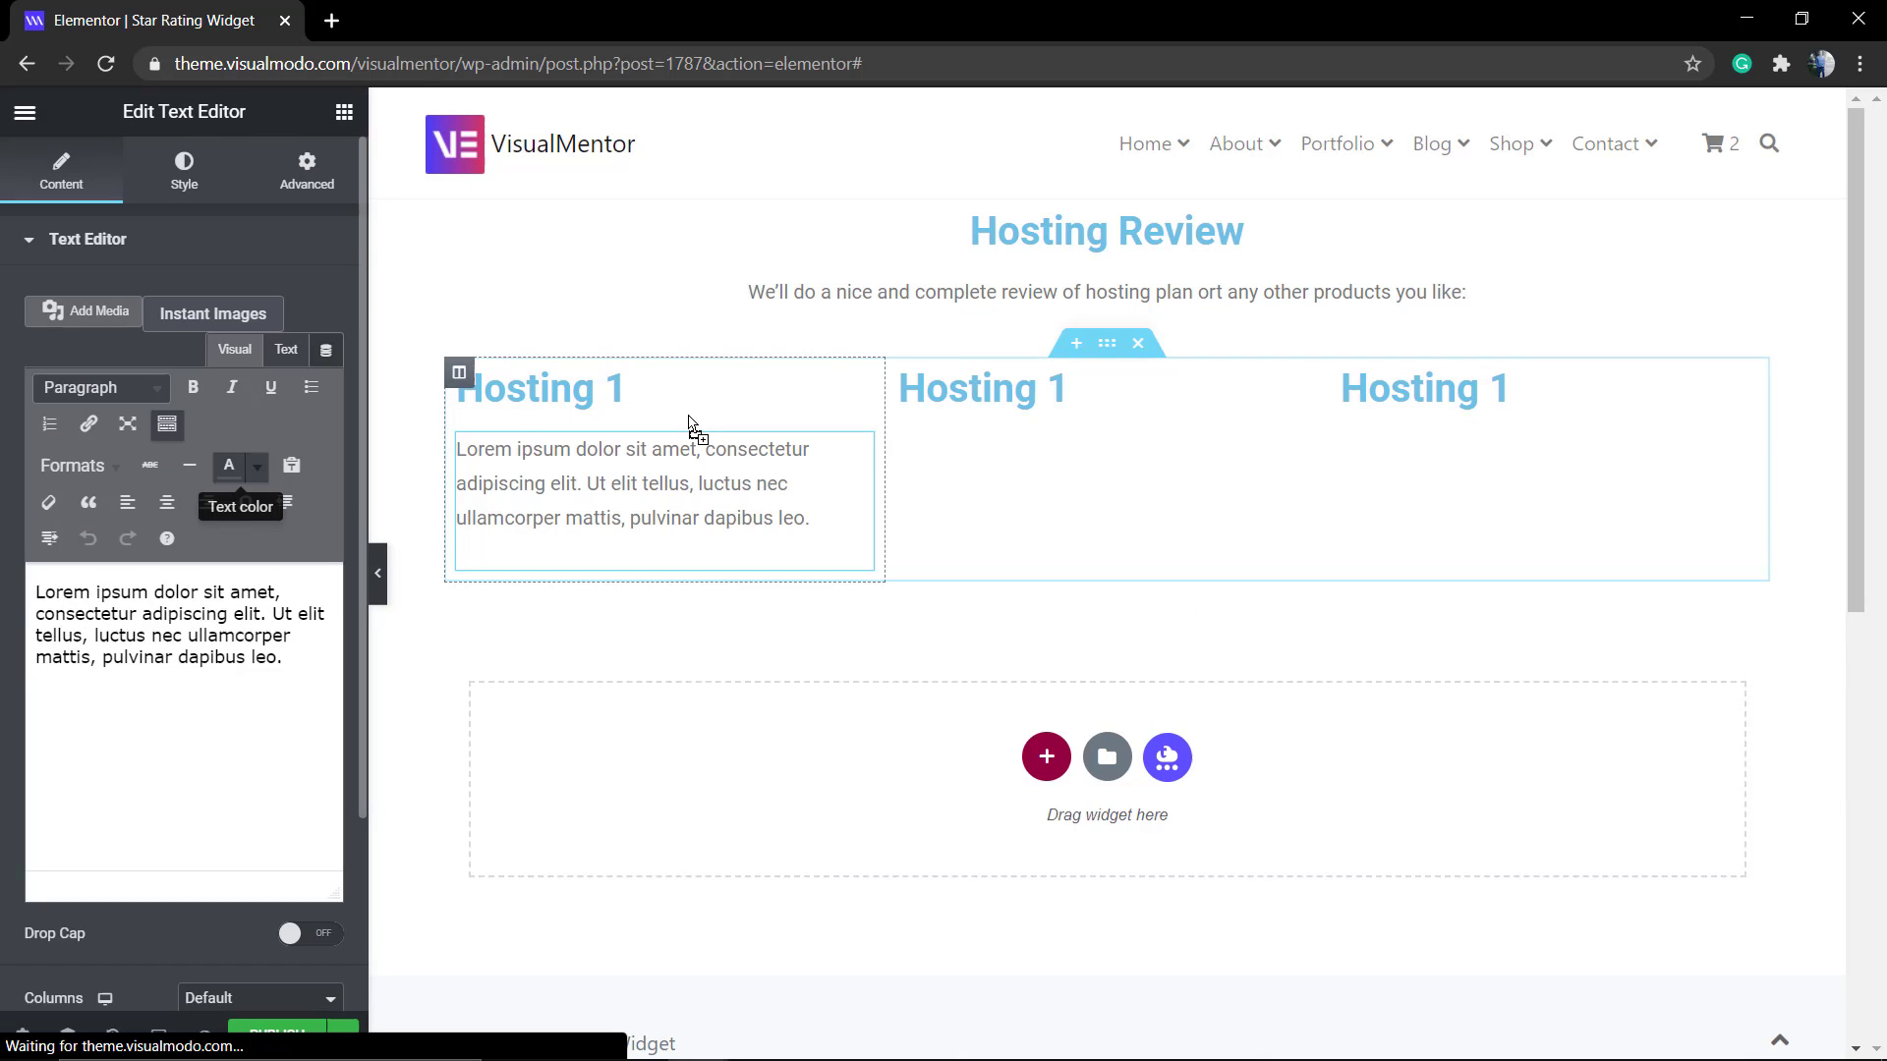
# - Duplicate the paragraph twice and move the copies under the middle and right headings
pyautogui.rightClick(650, 473)
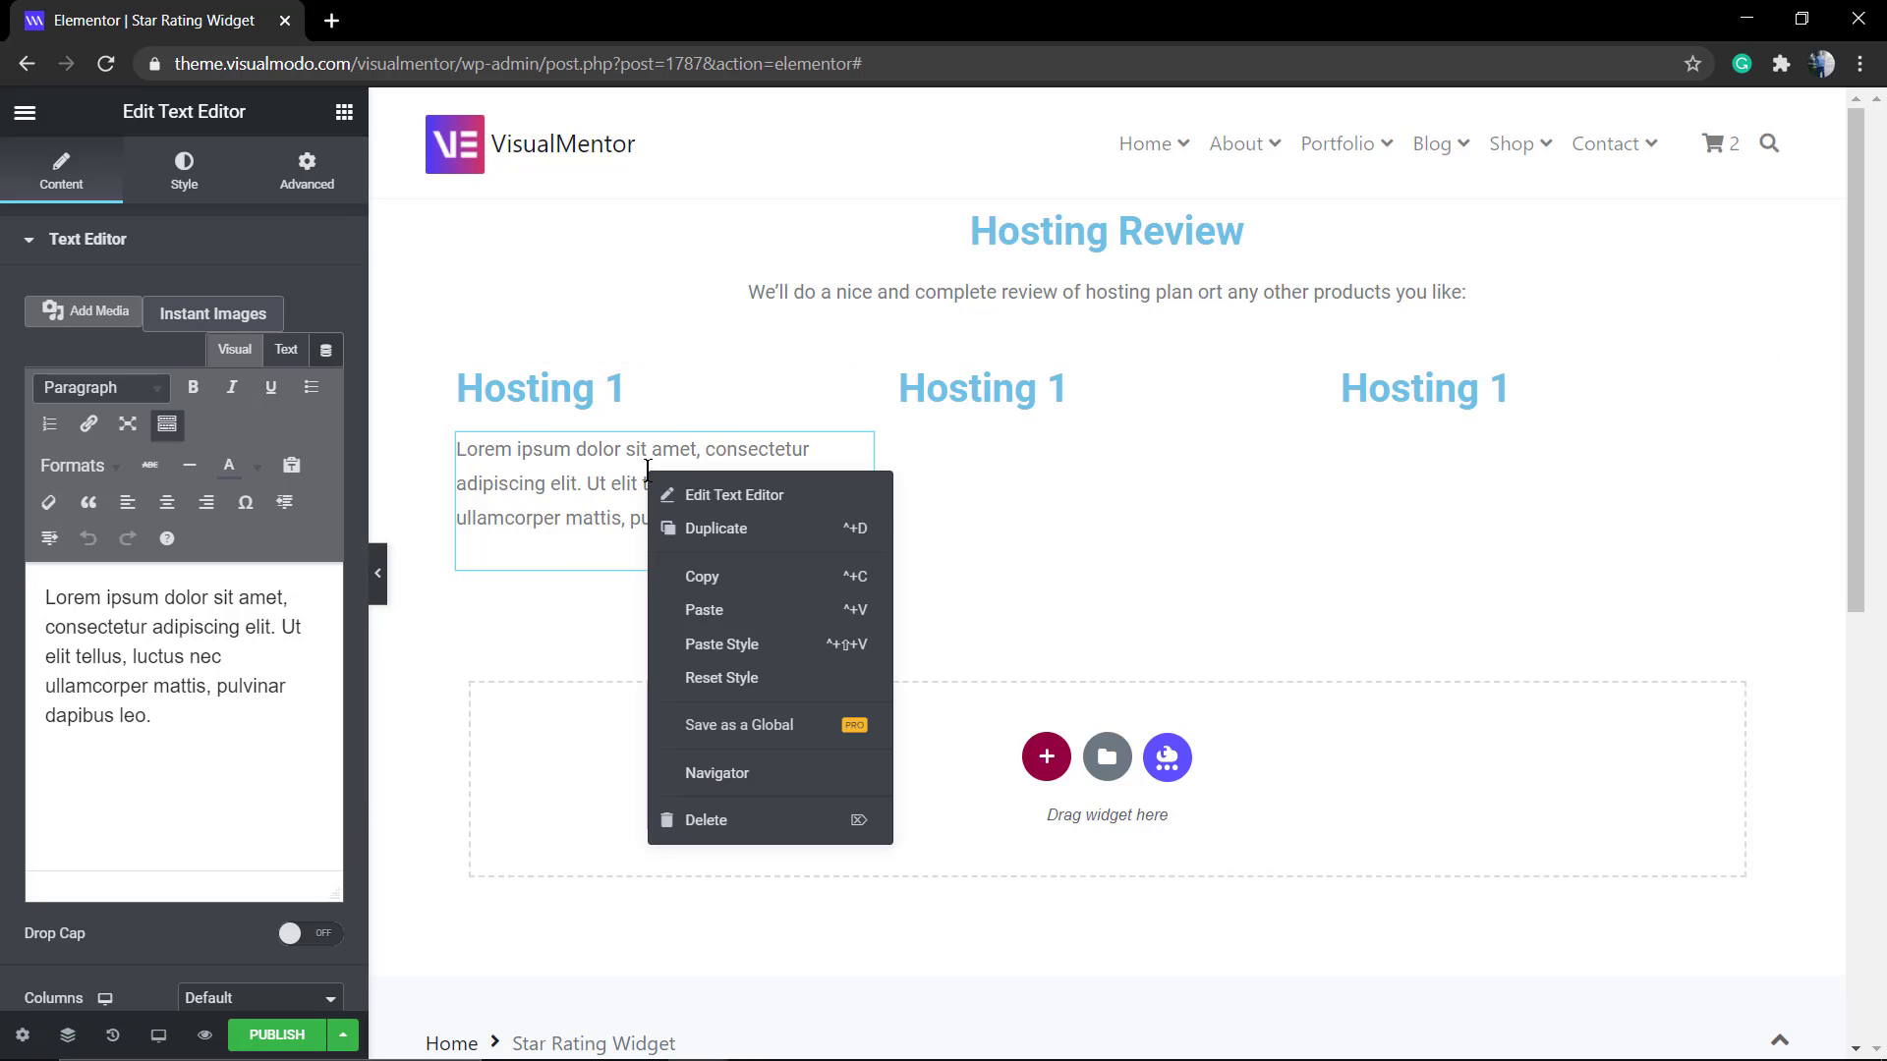
pyautogui.click(735, 524)
pyautogui.rightClick(727, 491)
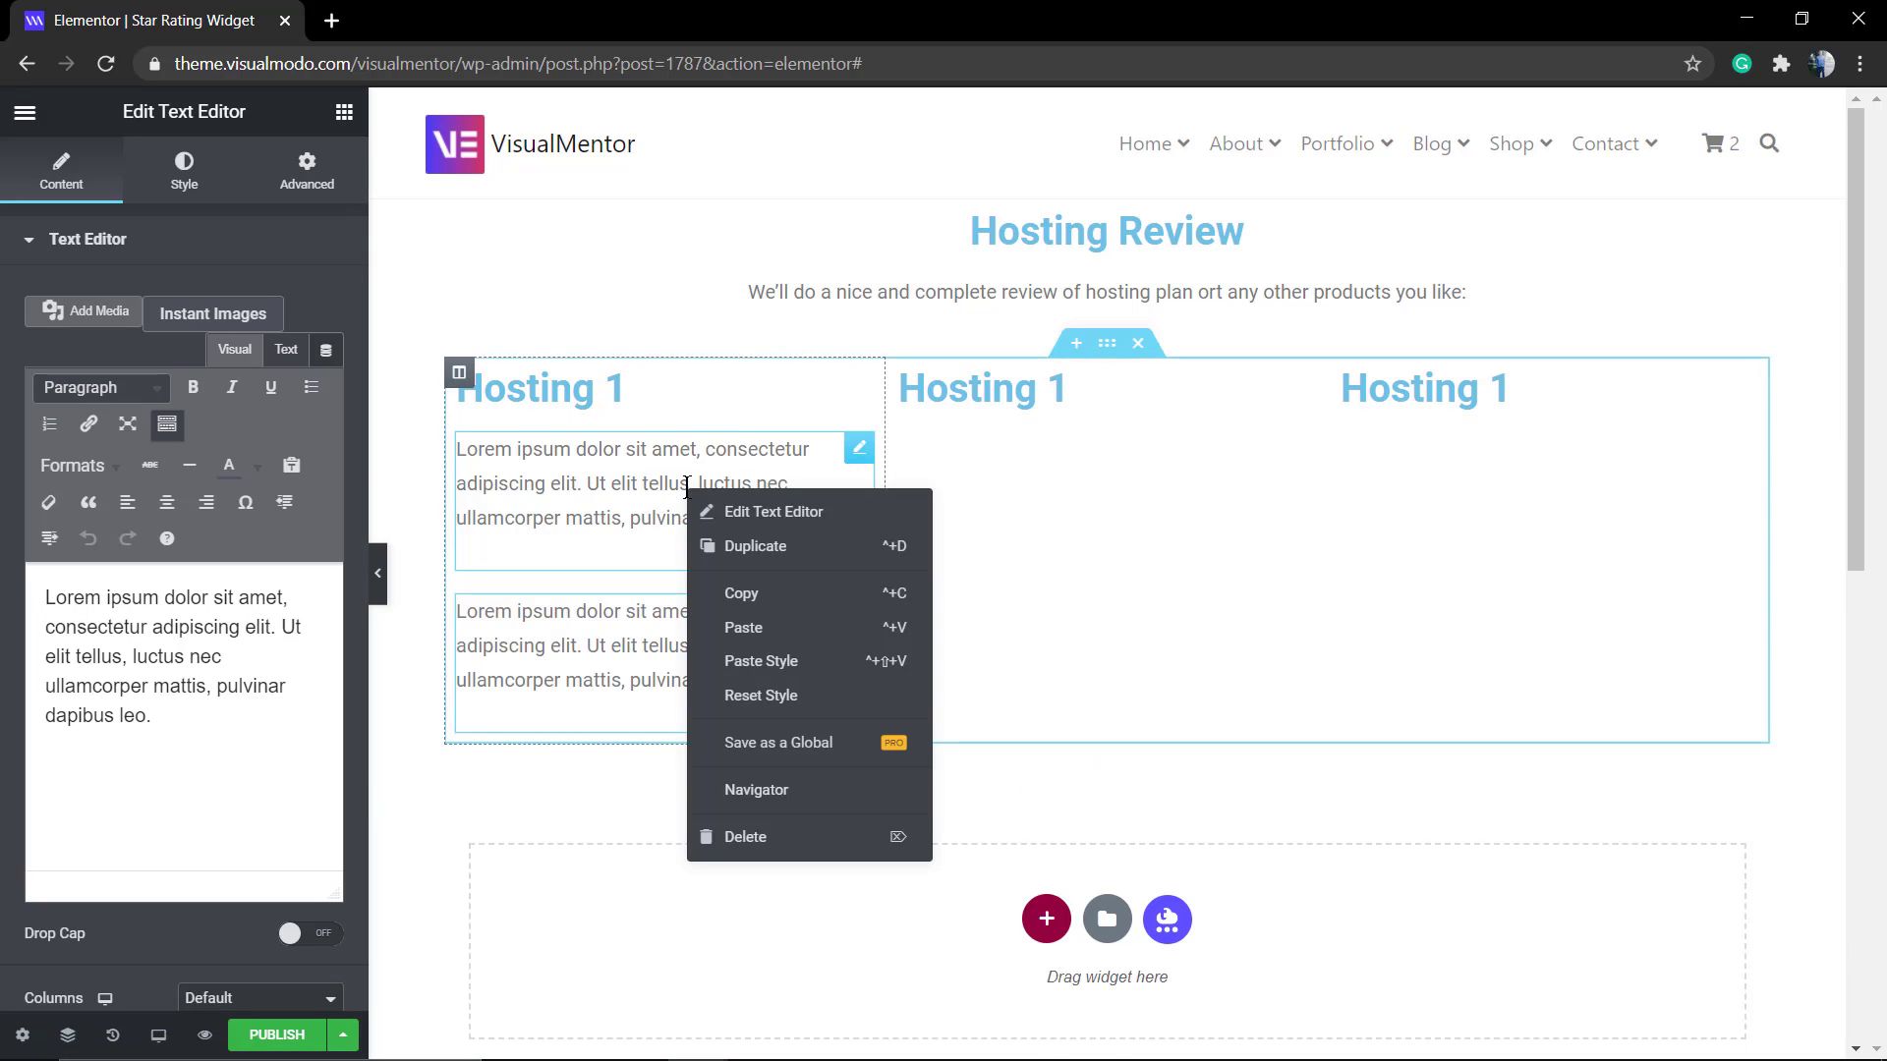
pyautogui.click(776, 545)
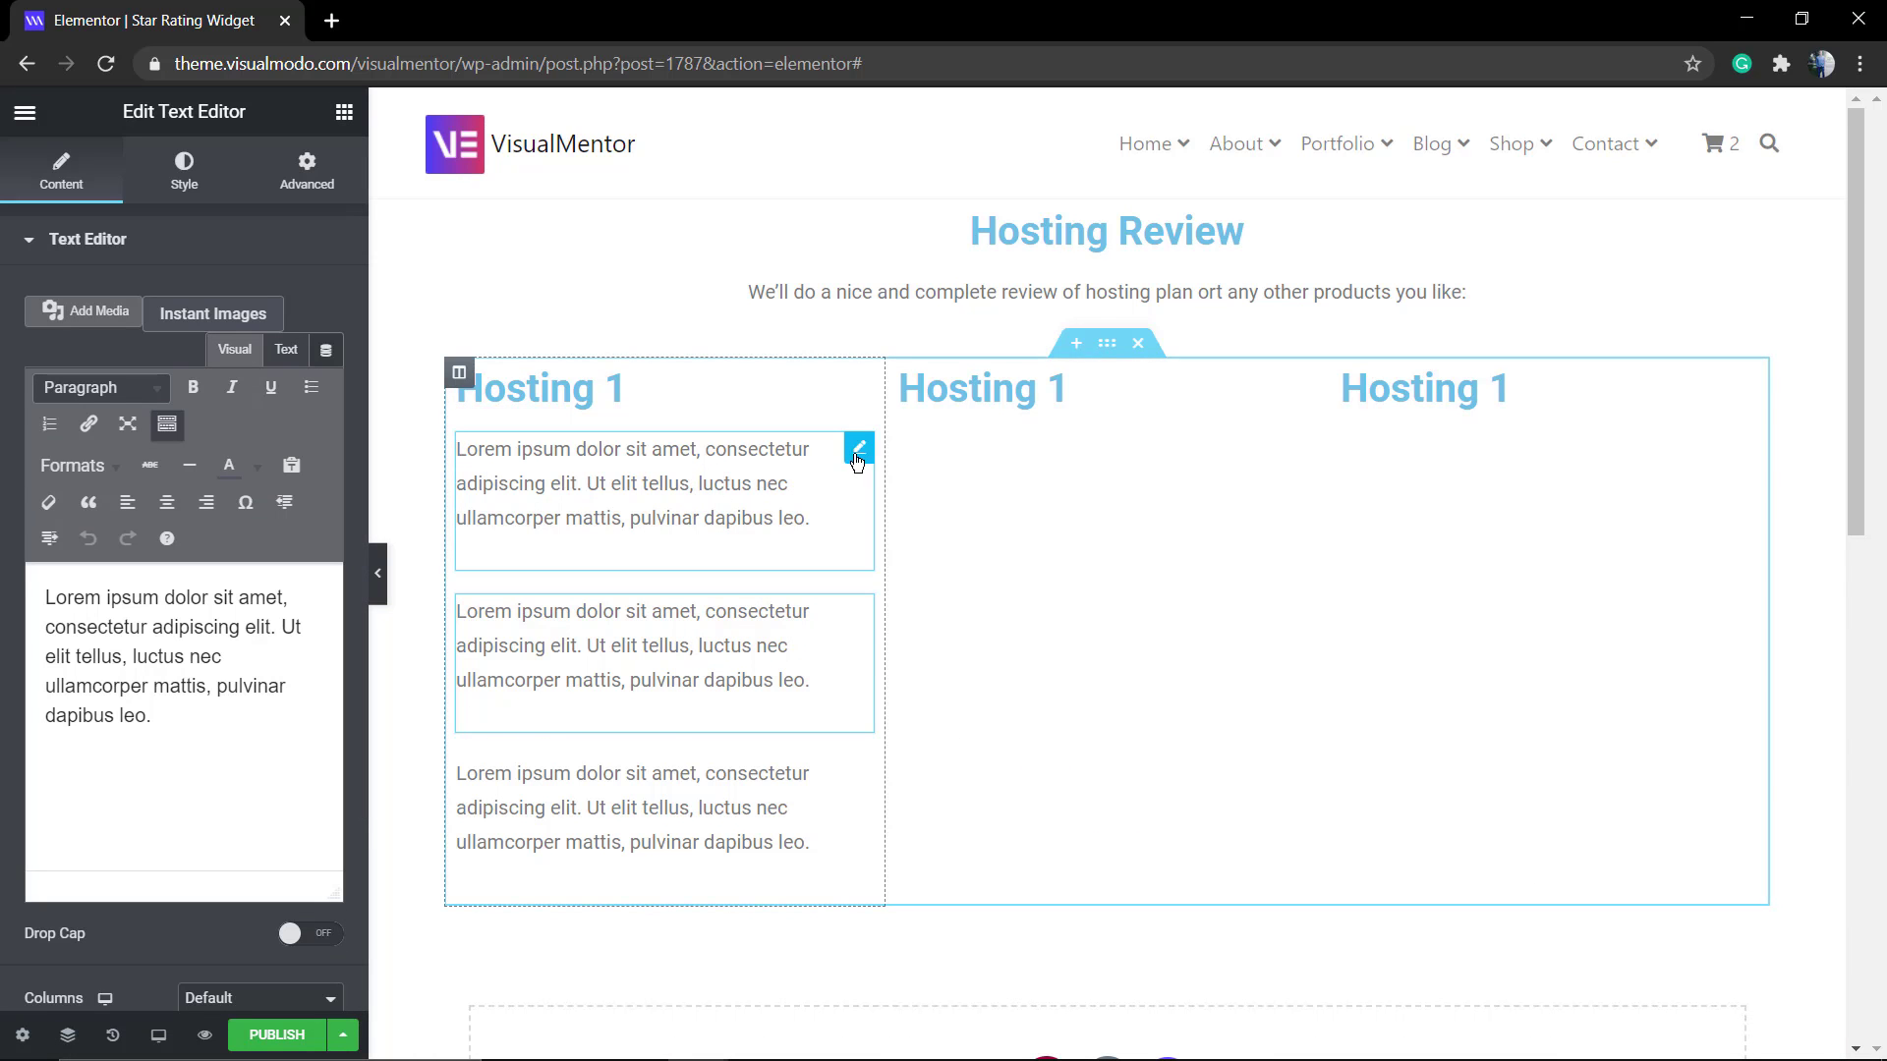
pyautogui.moveTo(857, 458); pyautogui.dragTo(1069, 464)
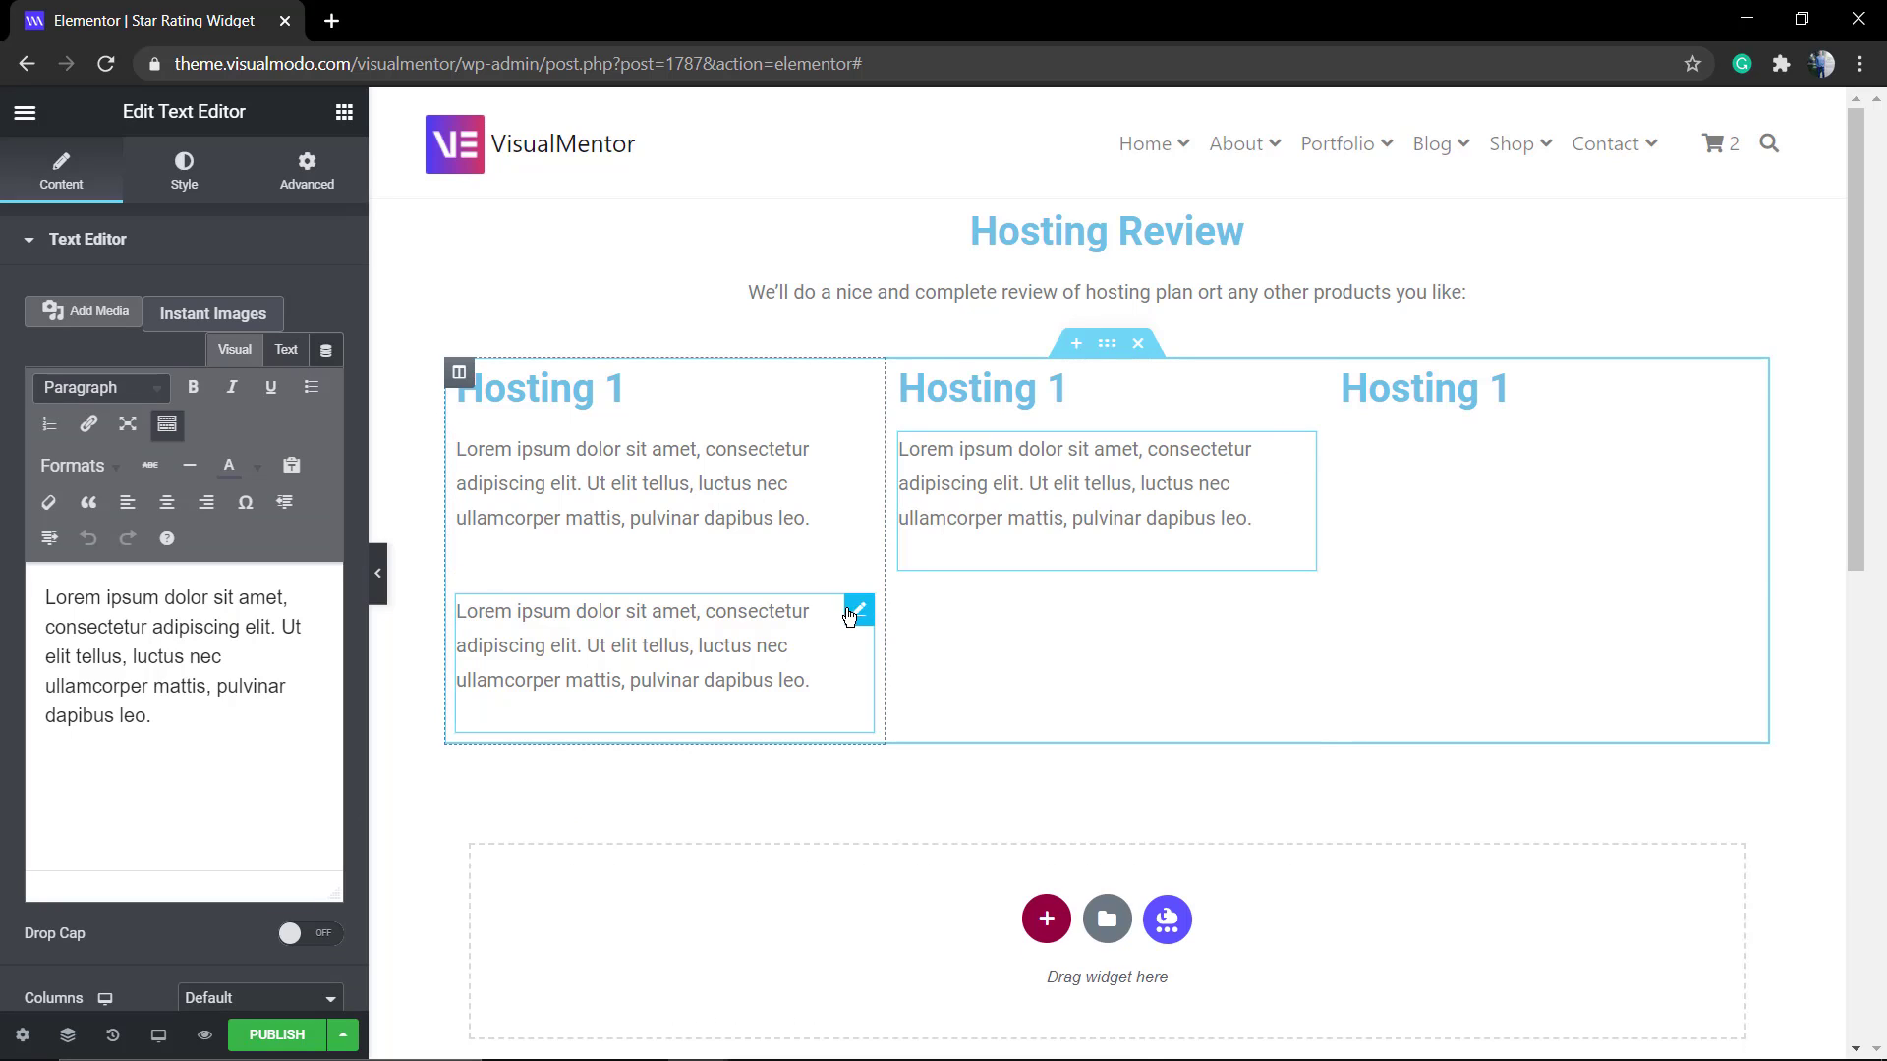
pyautogui.moveTo(854, 613); pyautogui.dragTo(1498, 445)
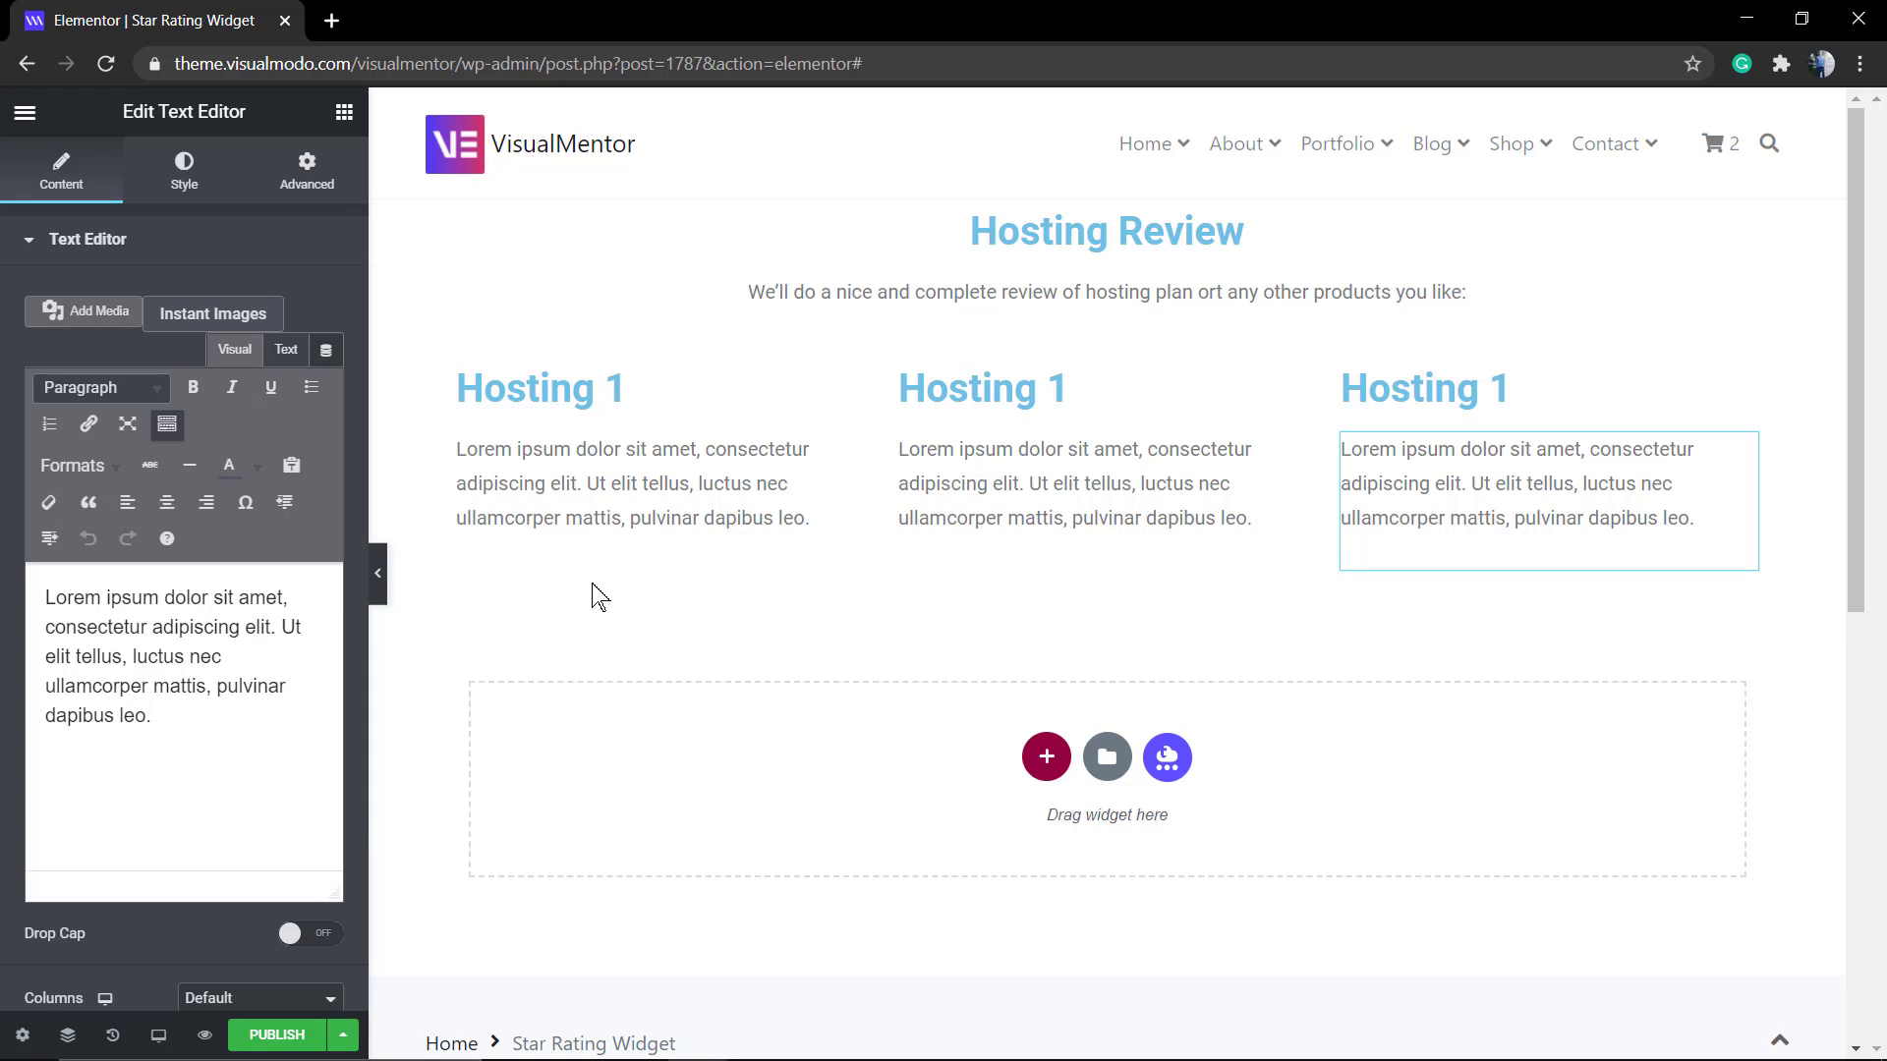
# - Search widgets for 'star' and drop a Star Rating under the first column's paragraph
pyautogui.click(26, 114)
pyautogui.click(26, 114)
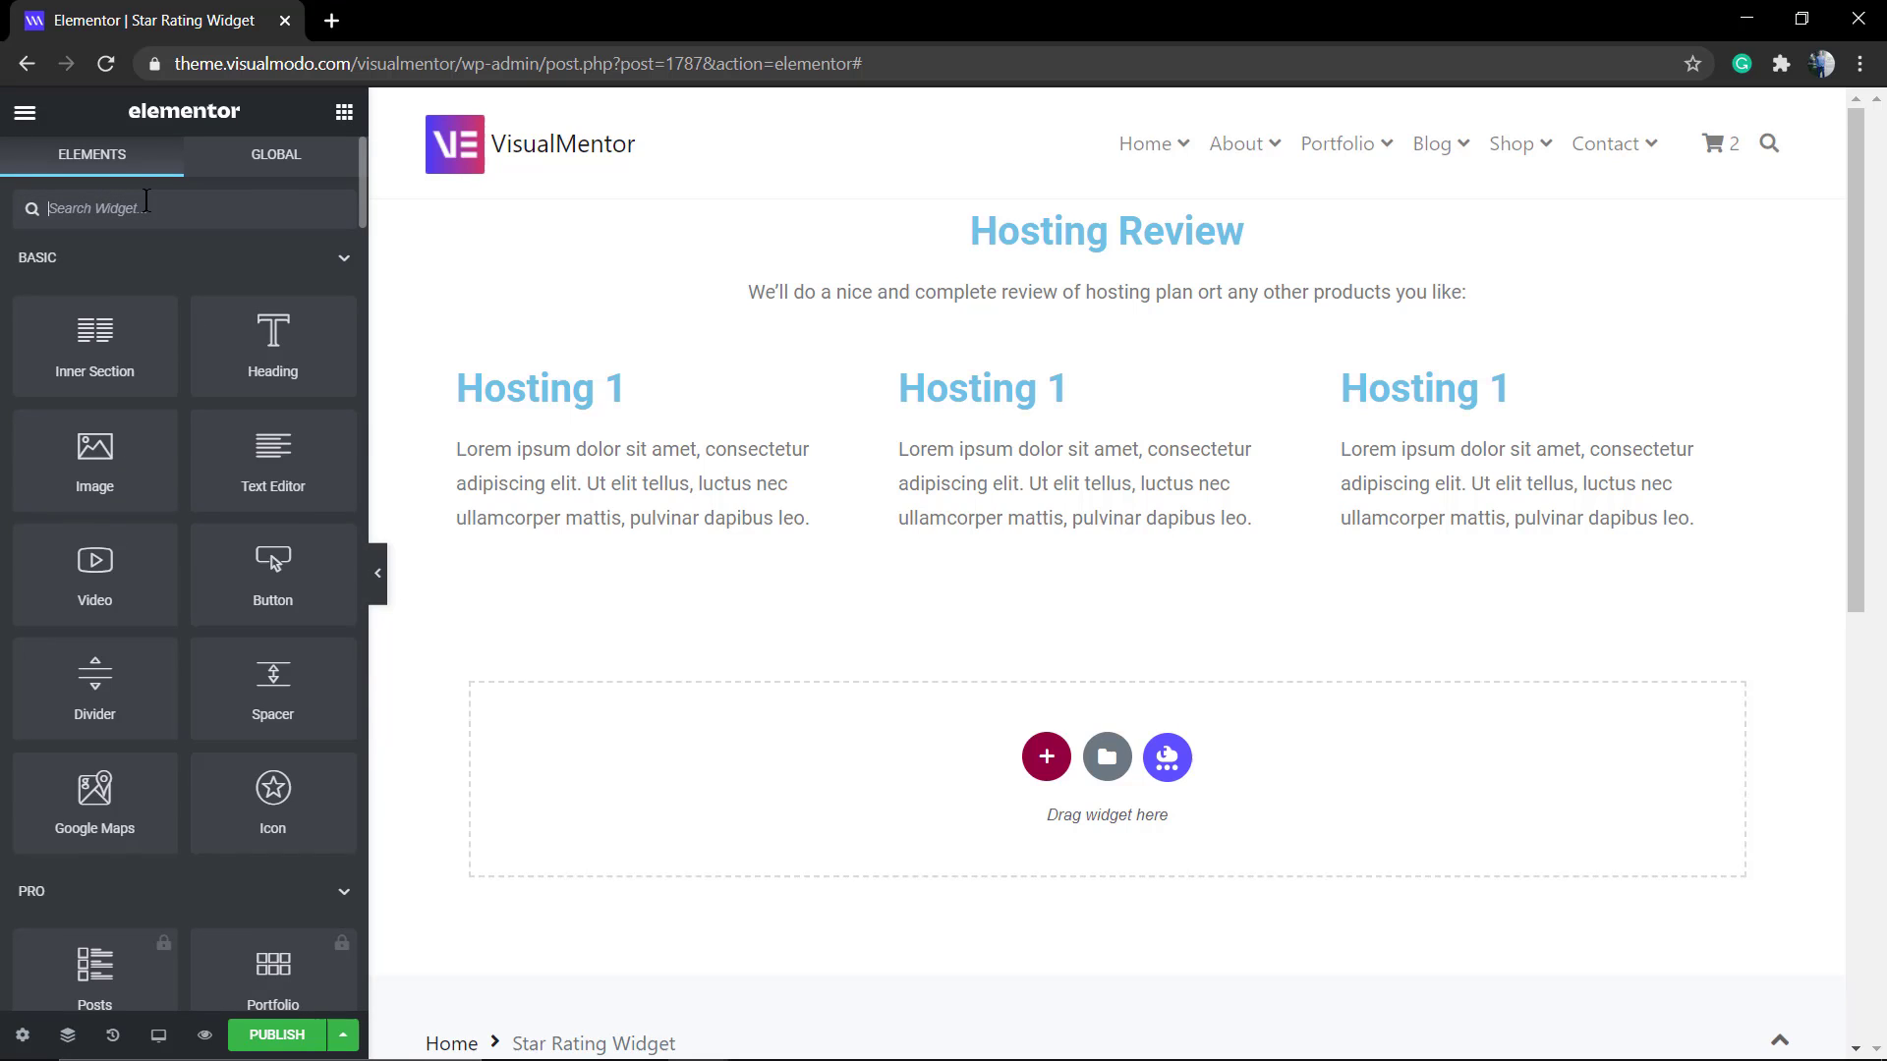
pyautogui.write('star')
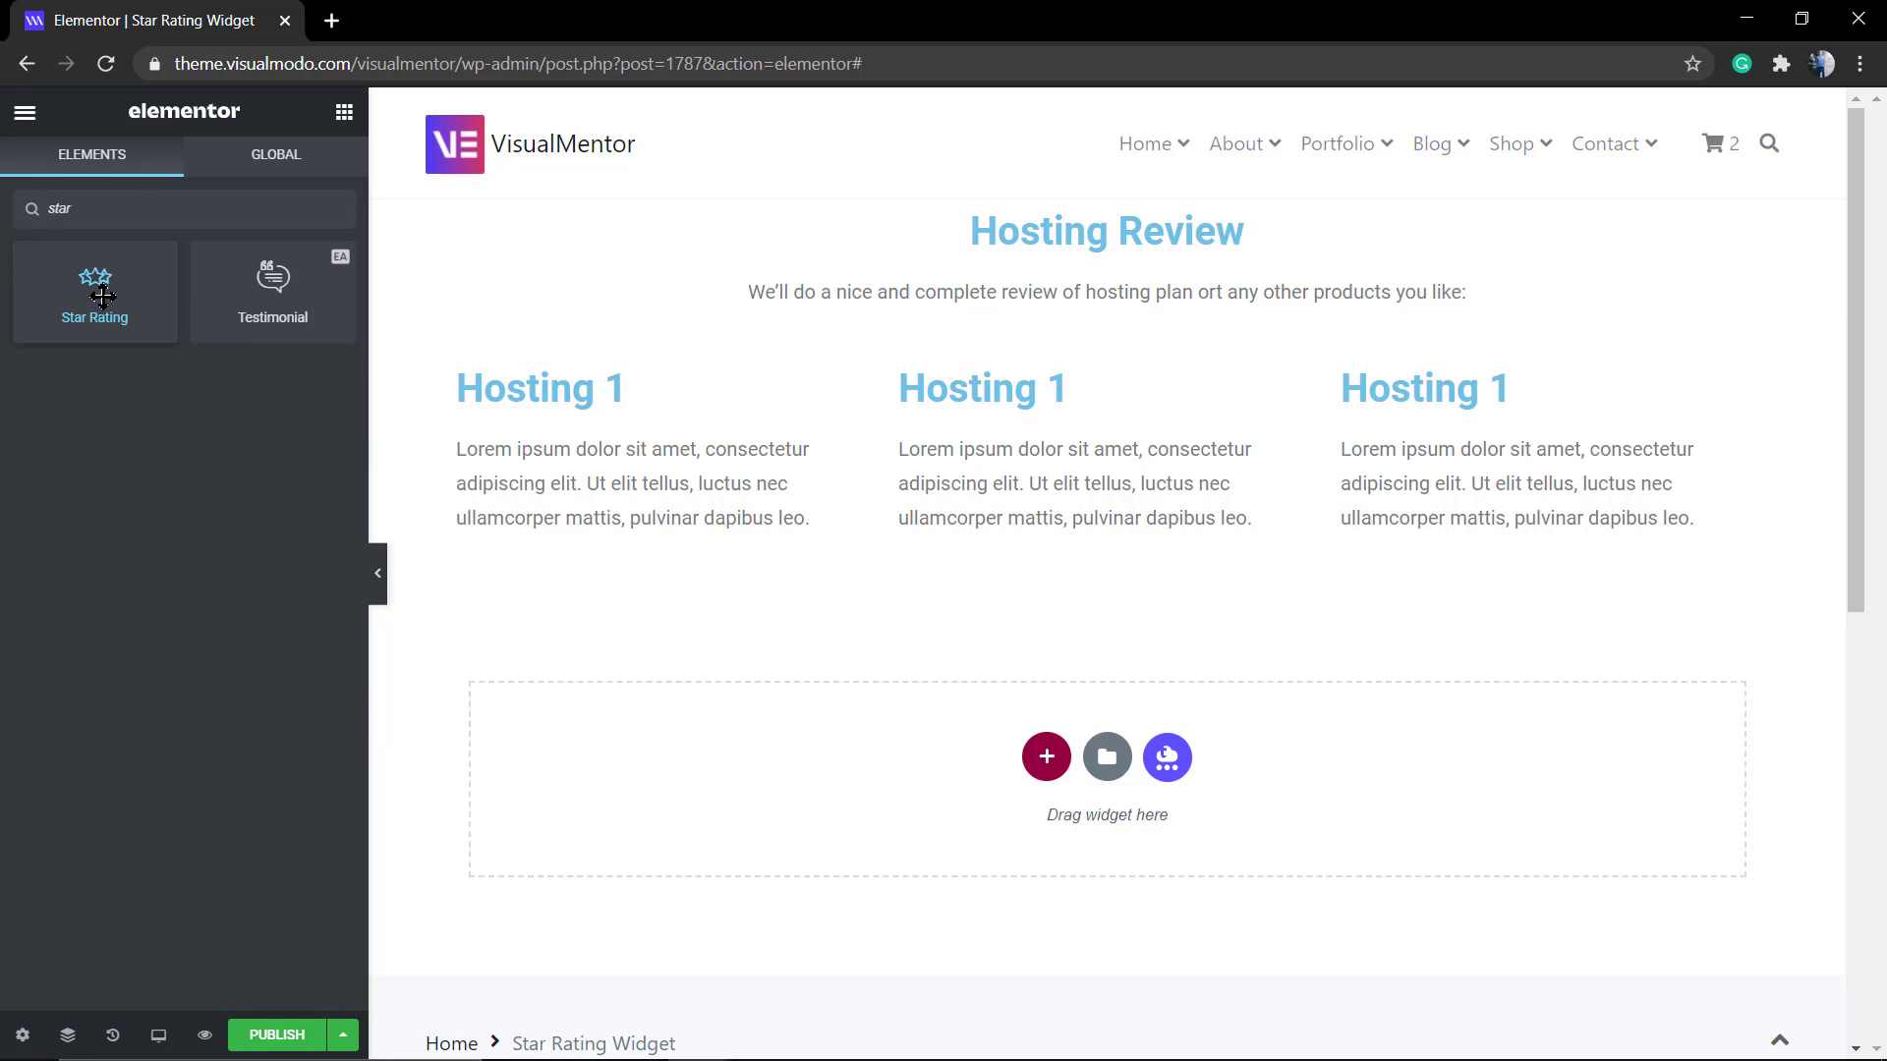
pyautogui.moveTo(102, 296); pyautogui.dragTo(641, 578)
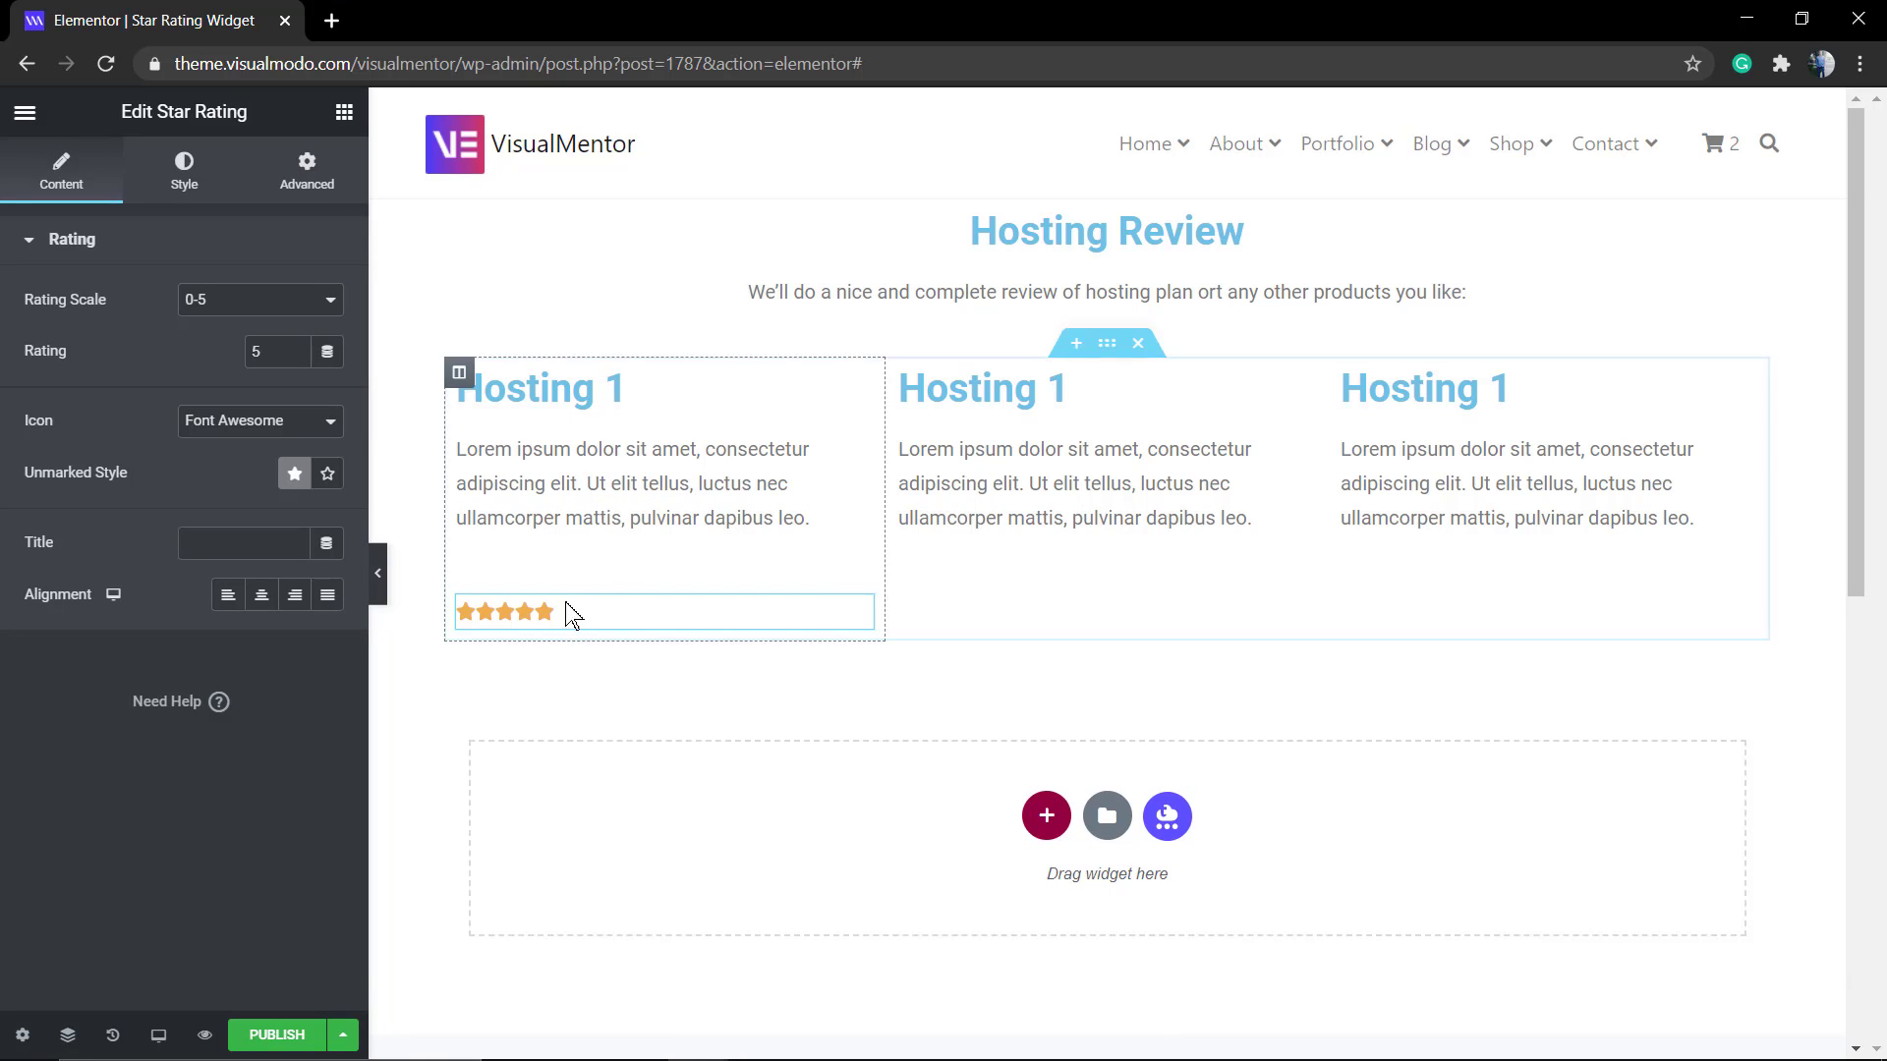
# - Set the rating to 8.5 on a 0–10 scale with Font Awesome icons and outlined unmarked stars
pyautogui.click(272, 307)
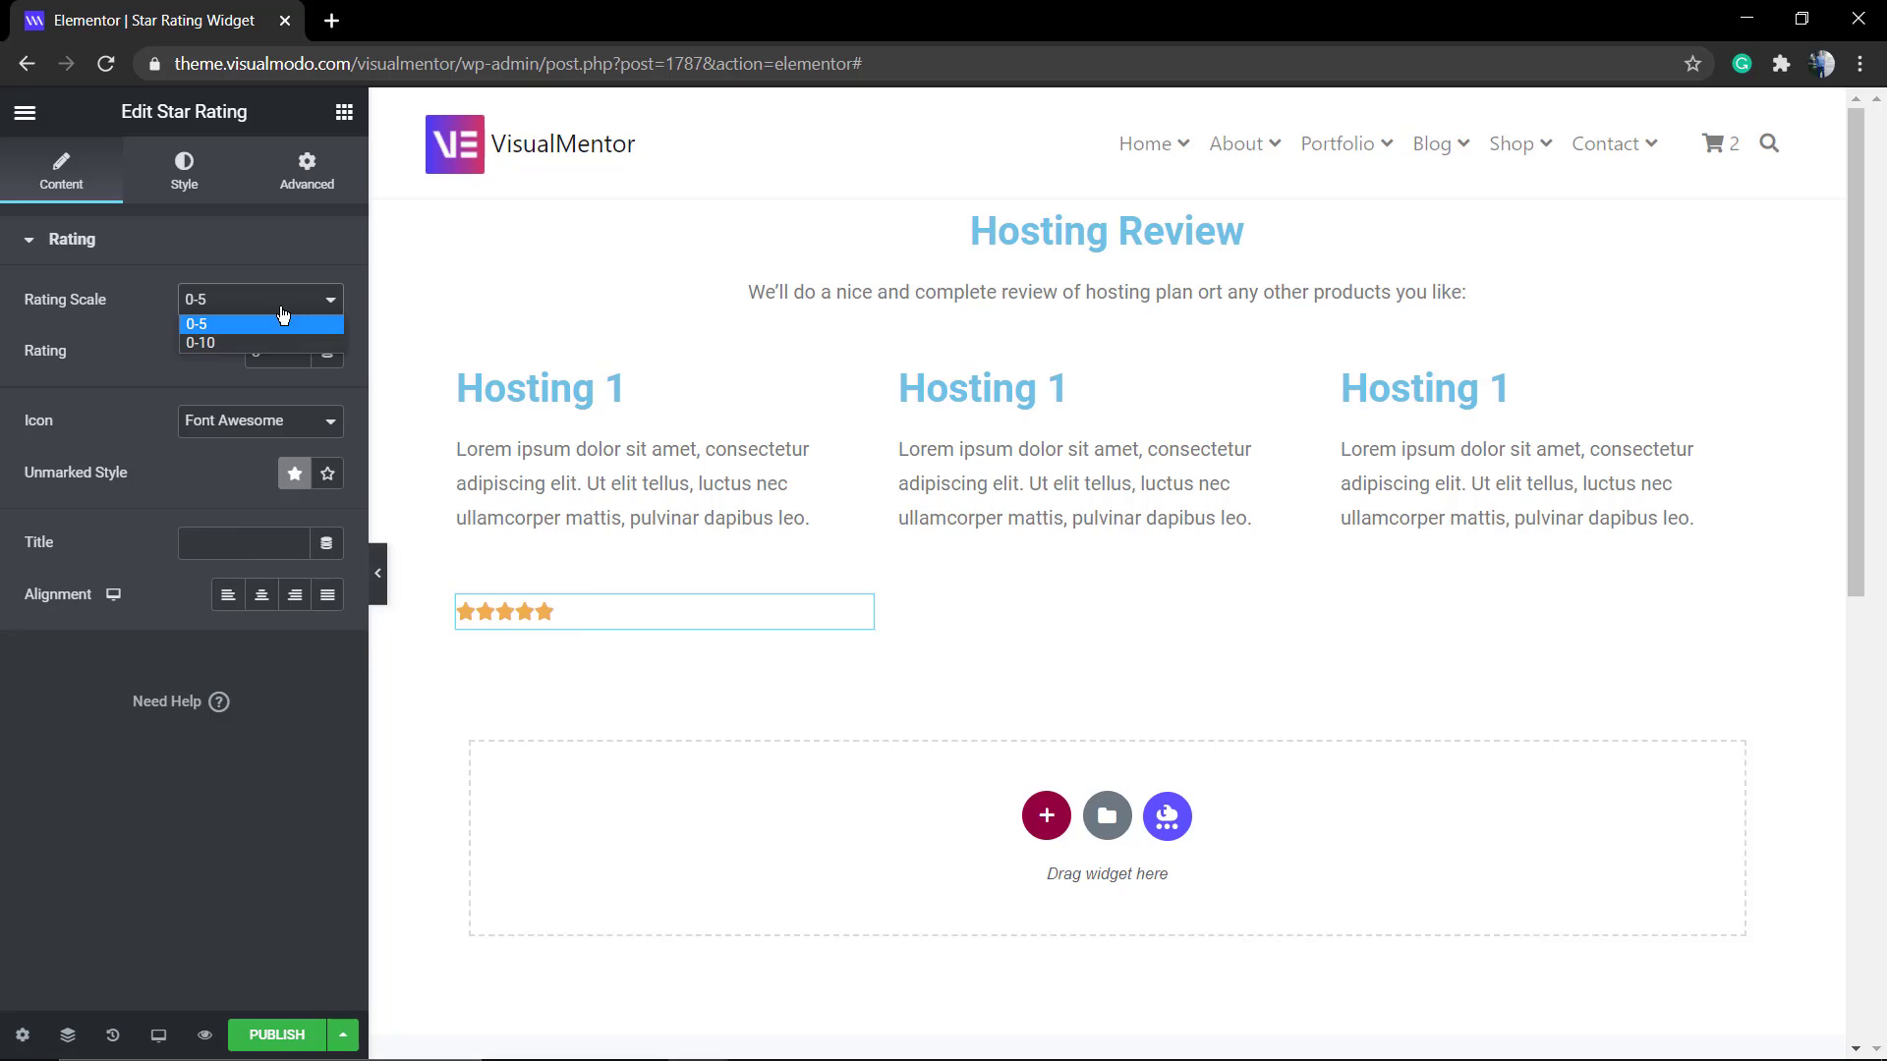
pyautogui.click(295, 342)
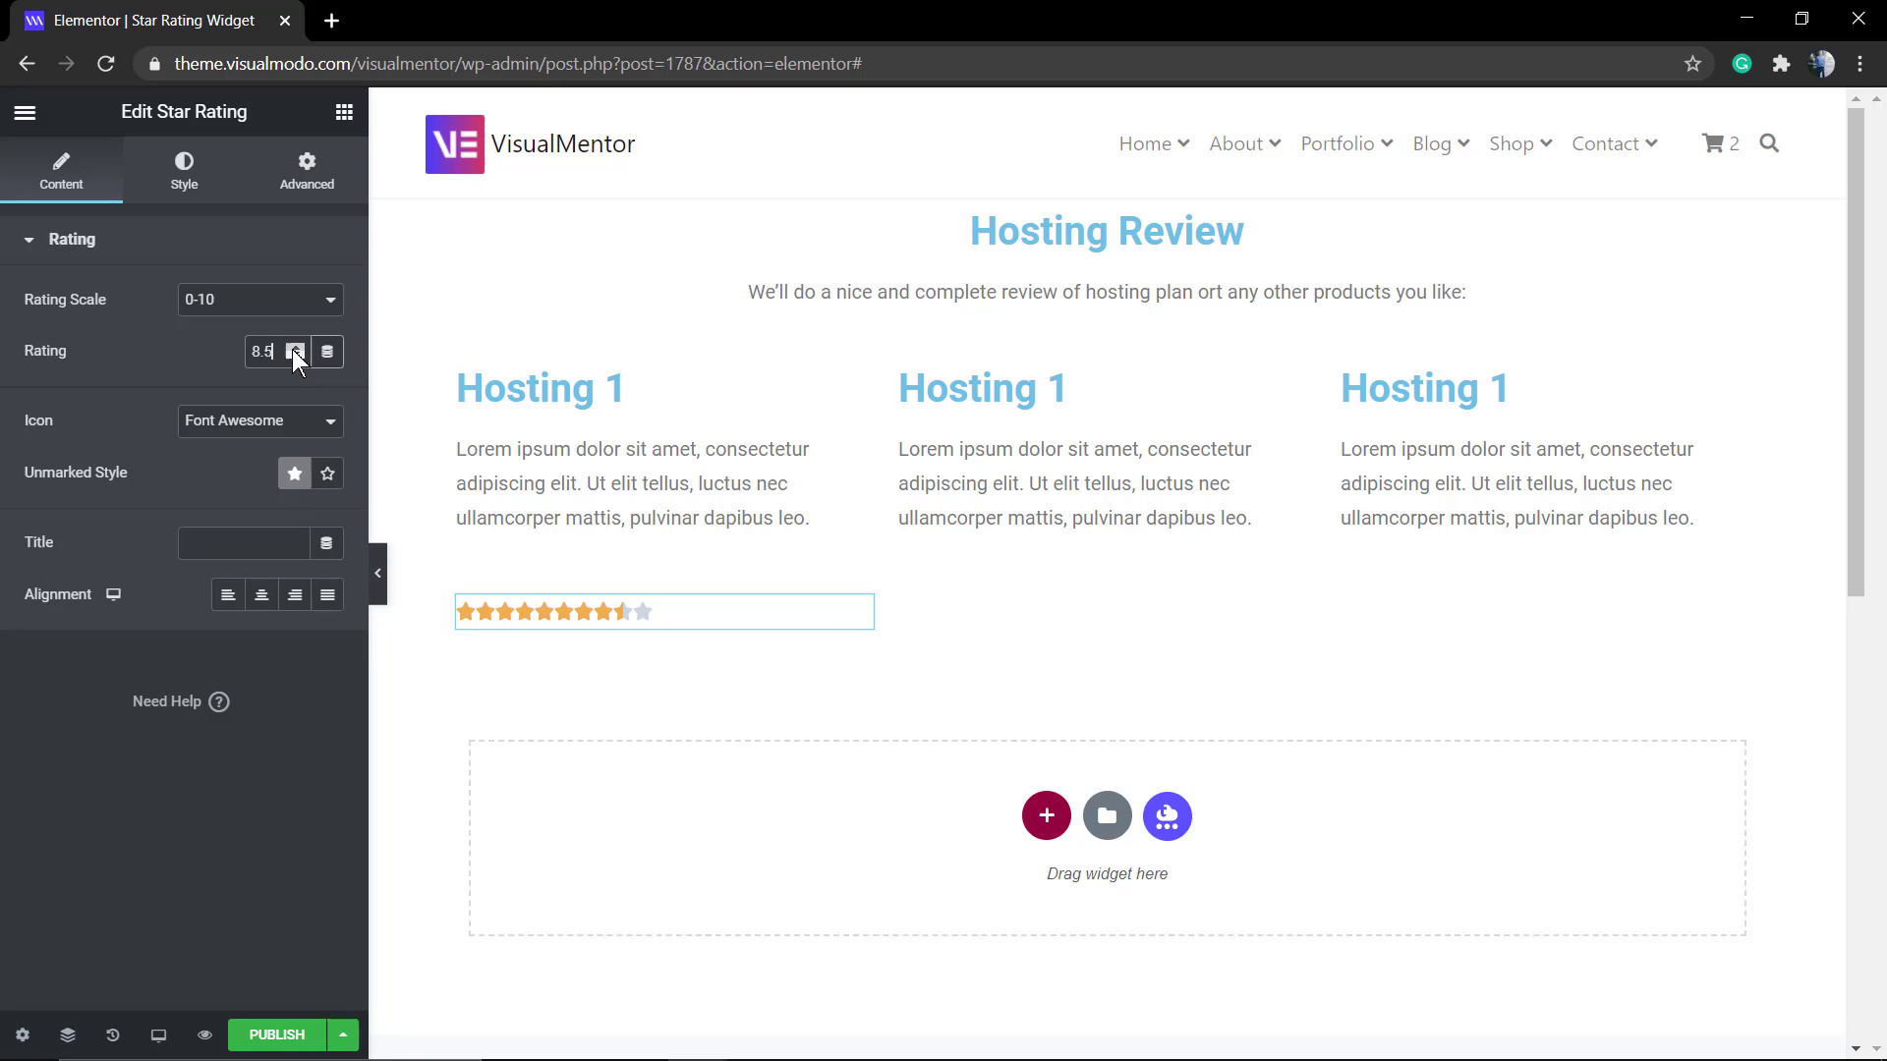
pyautogui.click(295, 347)
pyautogui.click(263, 432)
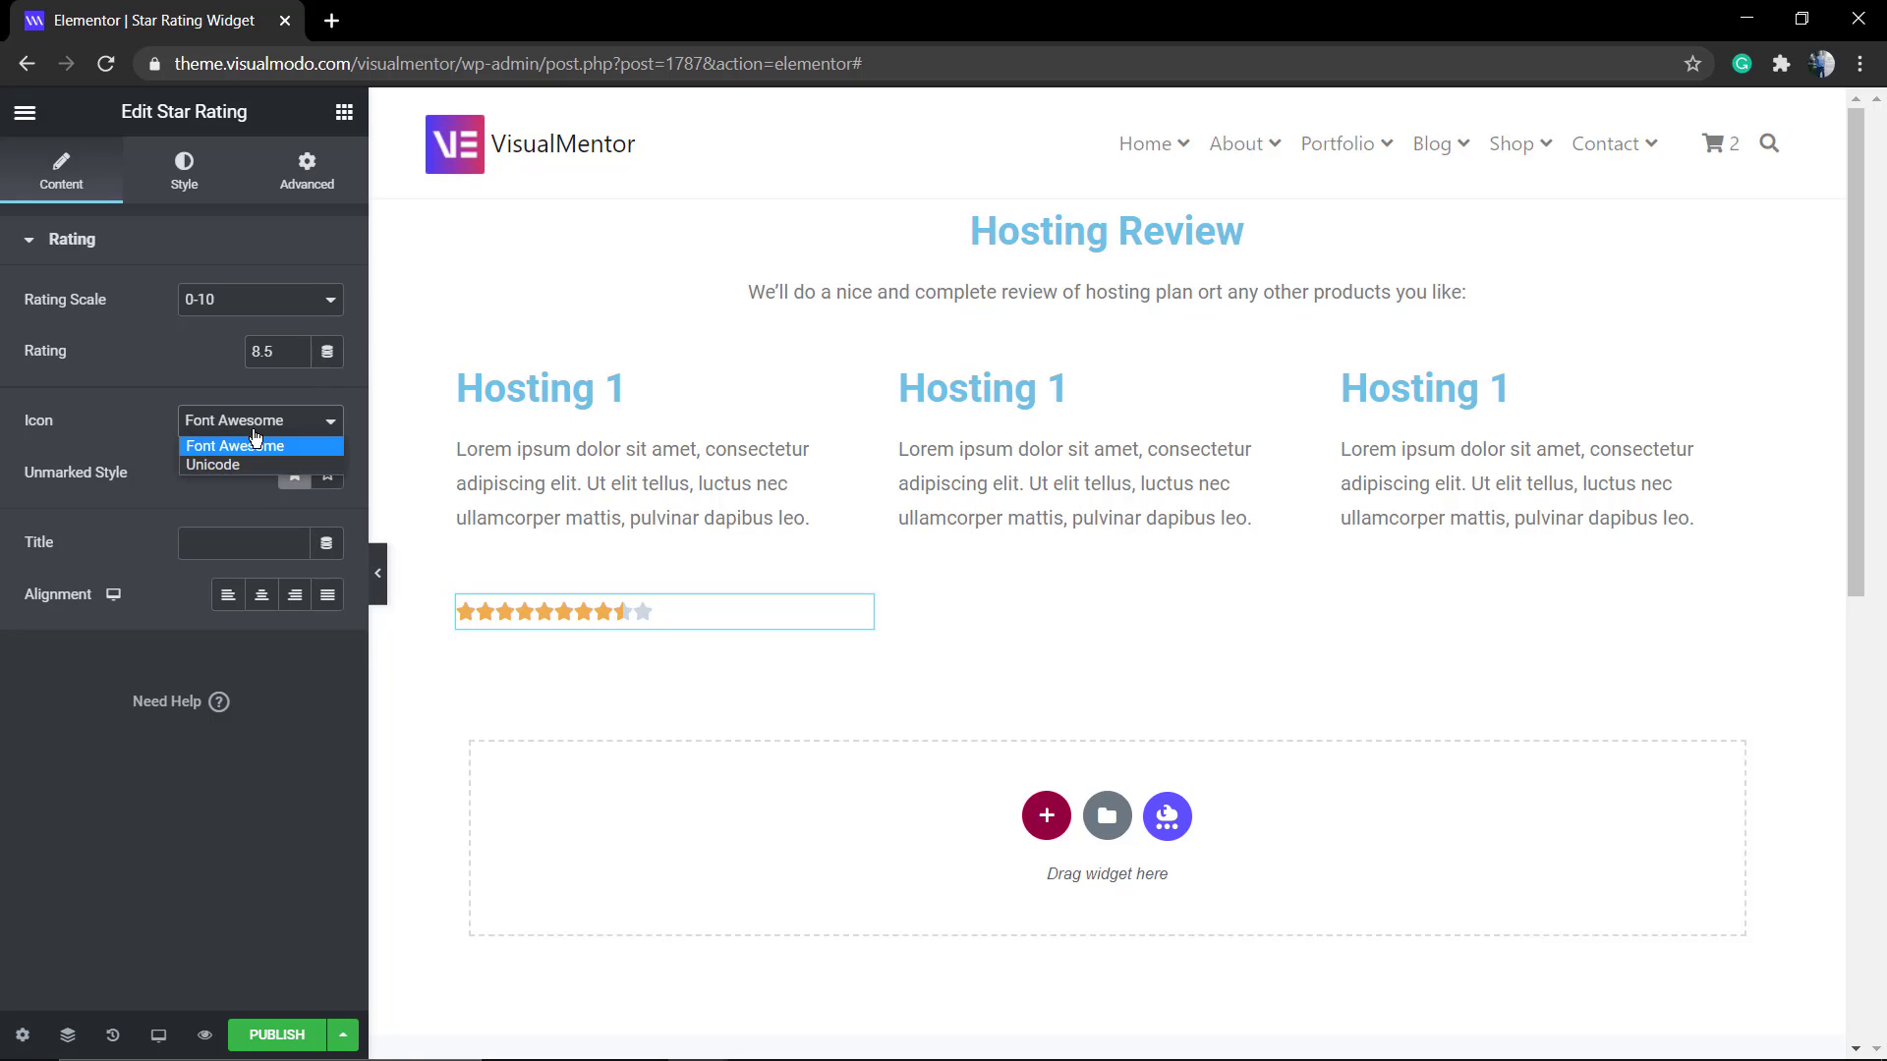
pyautogui.click(259, 460)
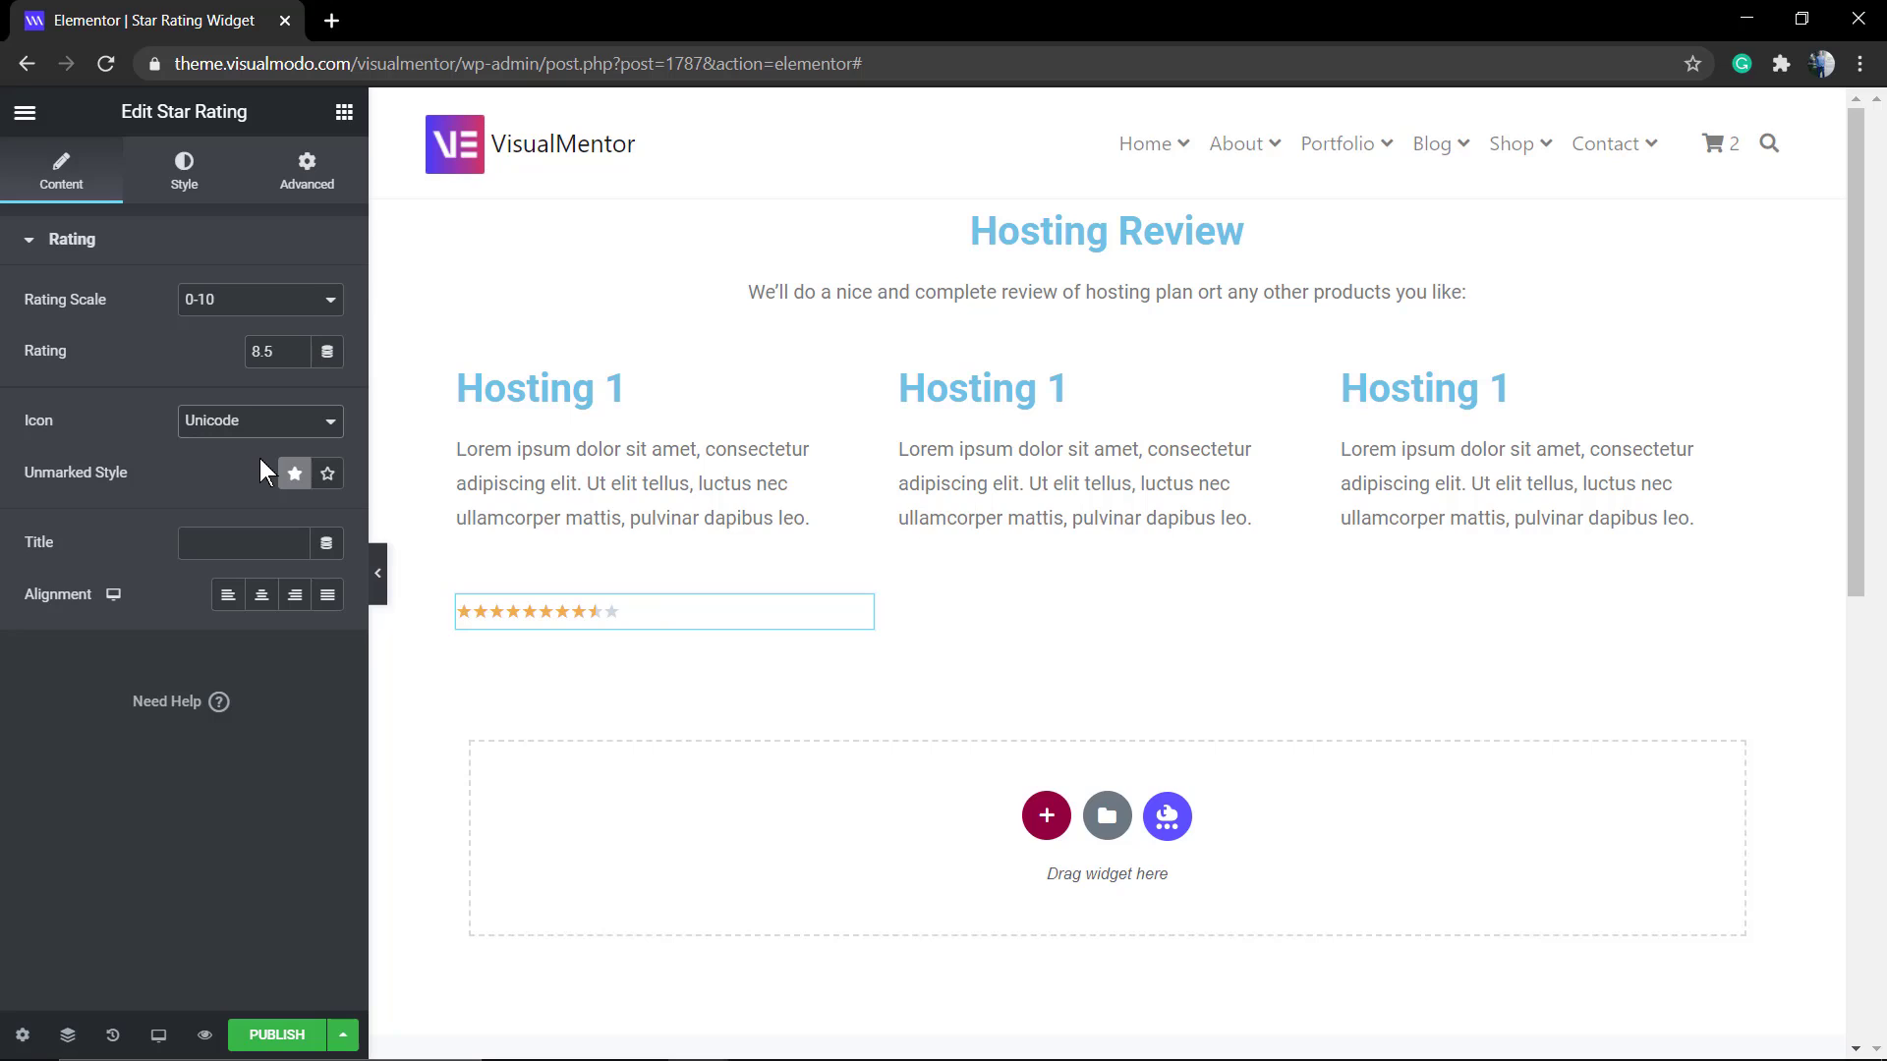
pyautogui.click(256, 422)
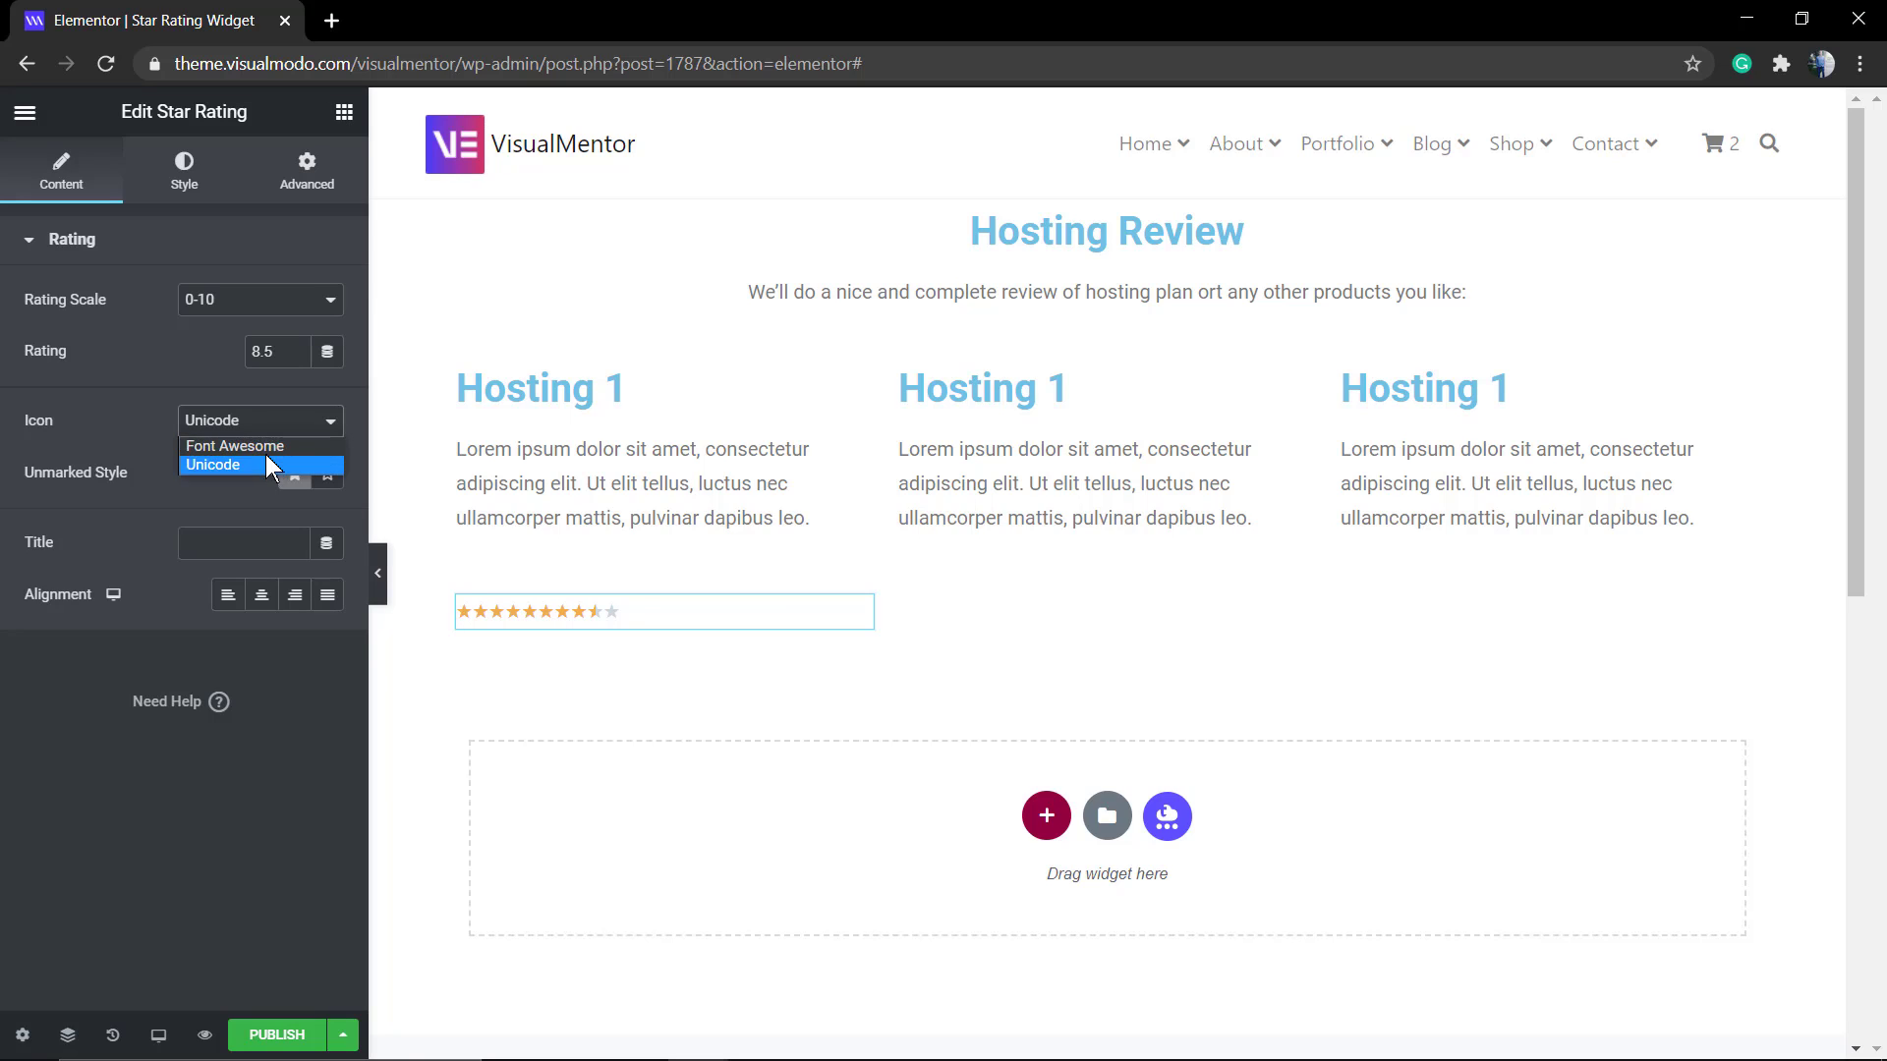
pyautogui.click(277, 438)
pyautogui.click(327, 472)
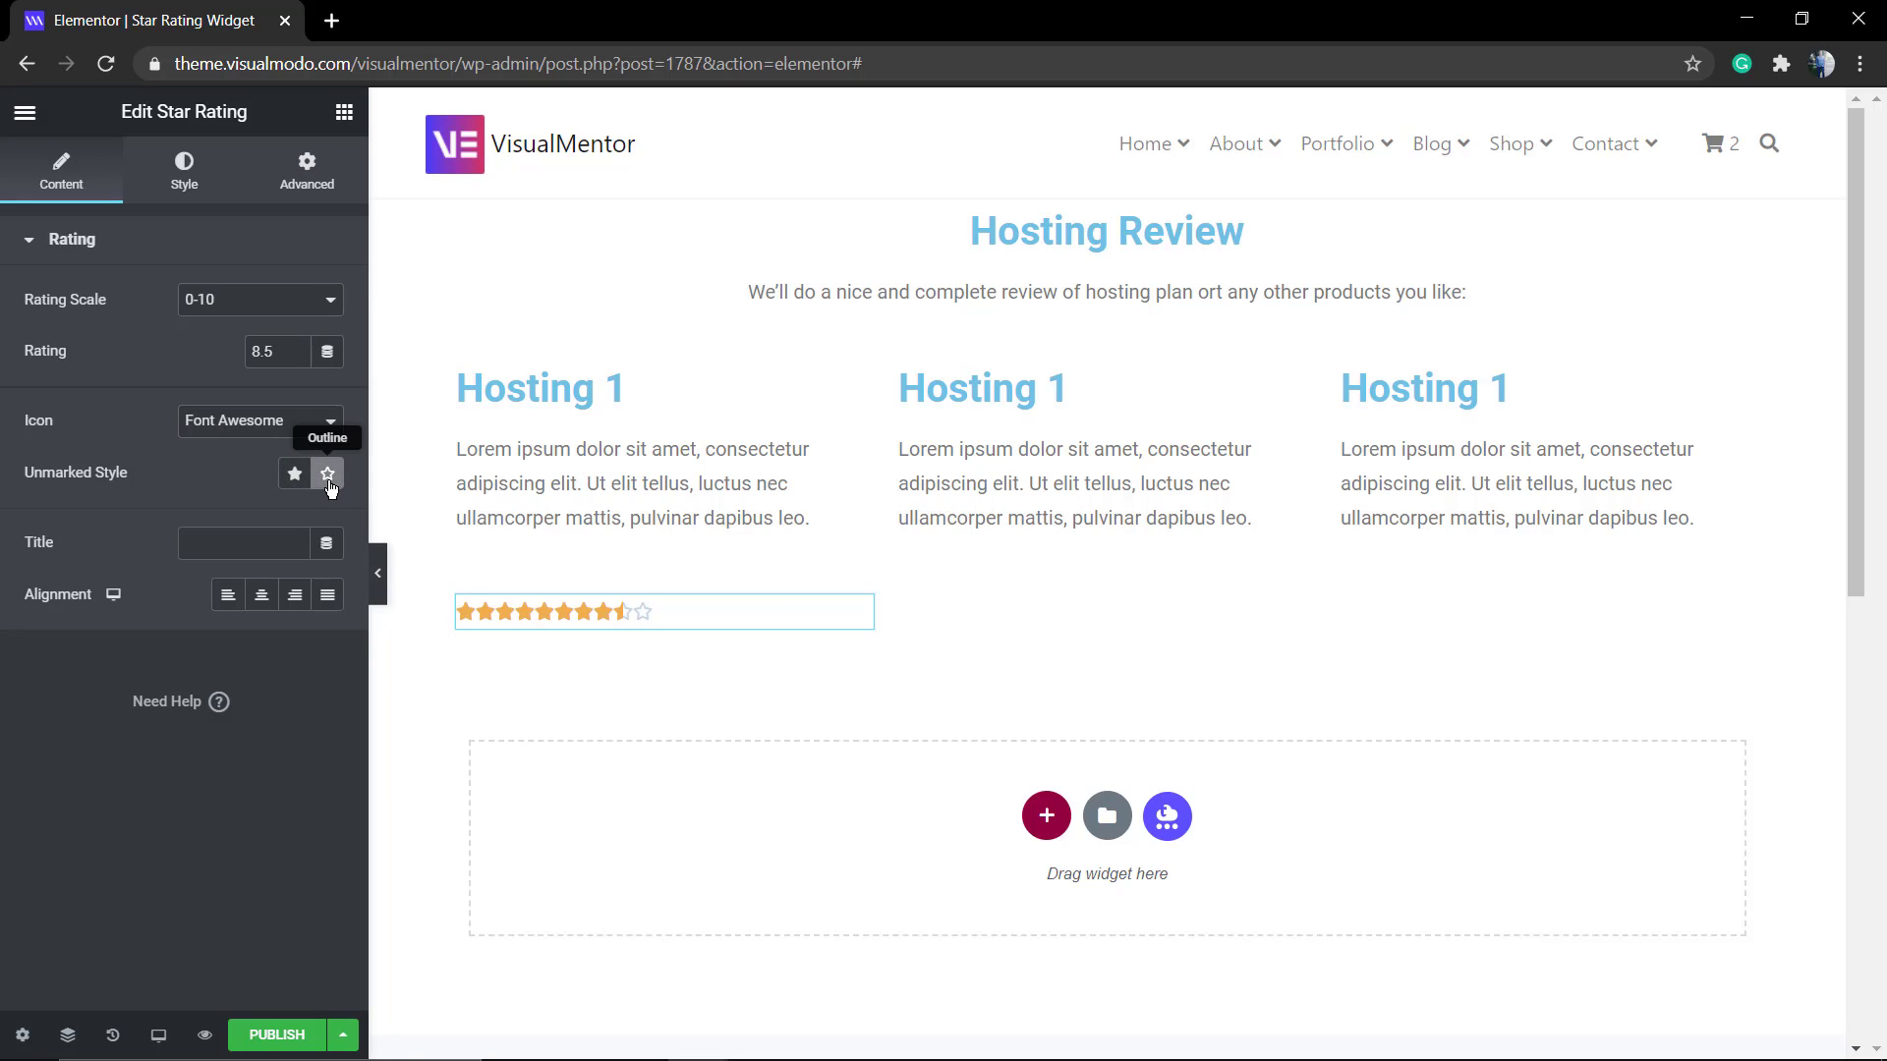
pyautogui.click(295, 473)
pyautogui.click(329, 476)
# - Give the star rating the title 'Our rate'
pyautogui.click(243, 546)
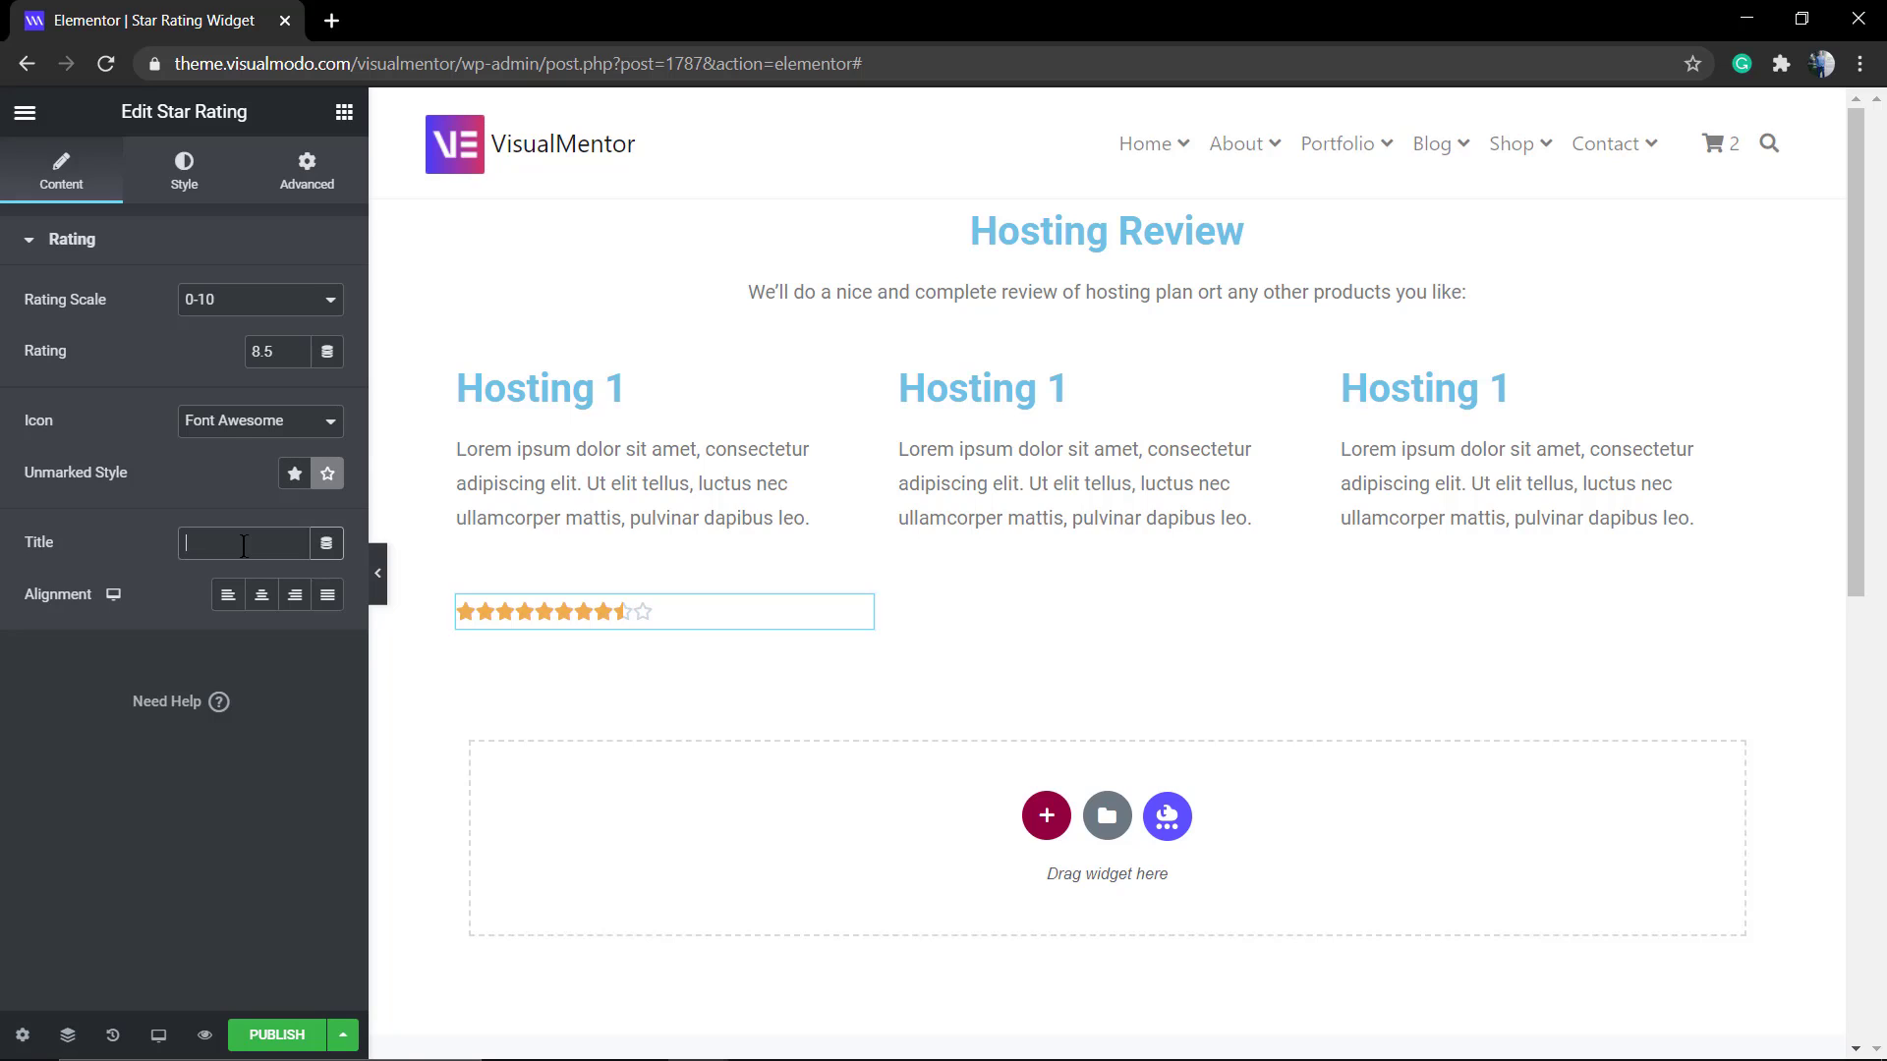
pyautogui.write('Our ra')
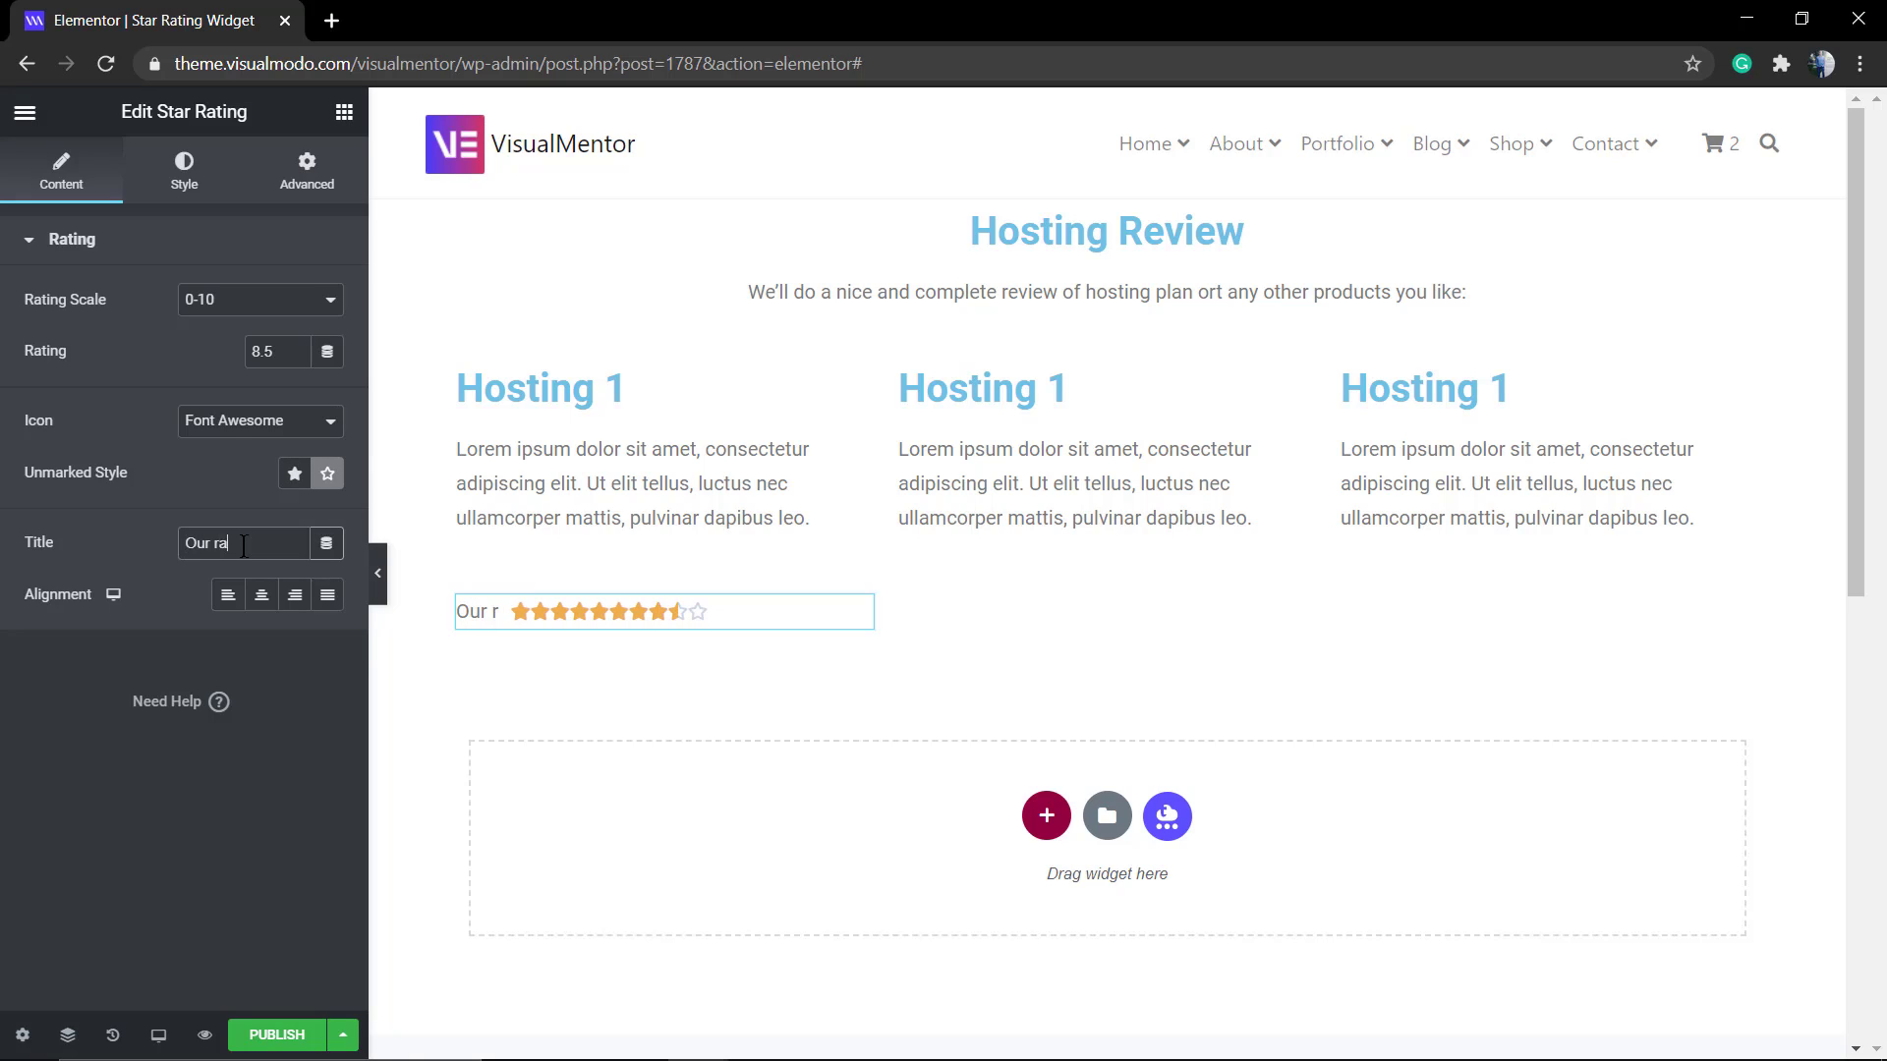
pyautogui.press('BackSpace')
pyautogui.write('ate')
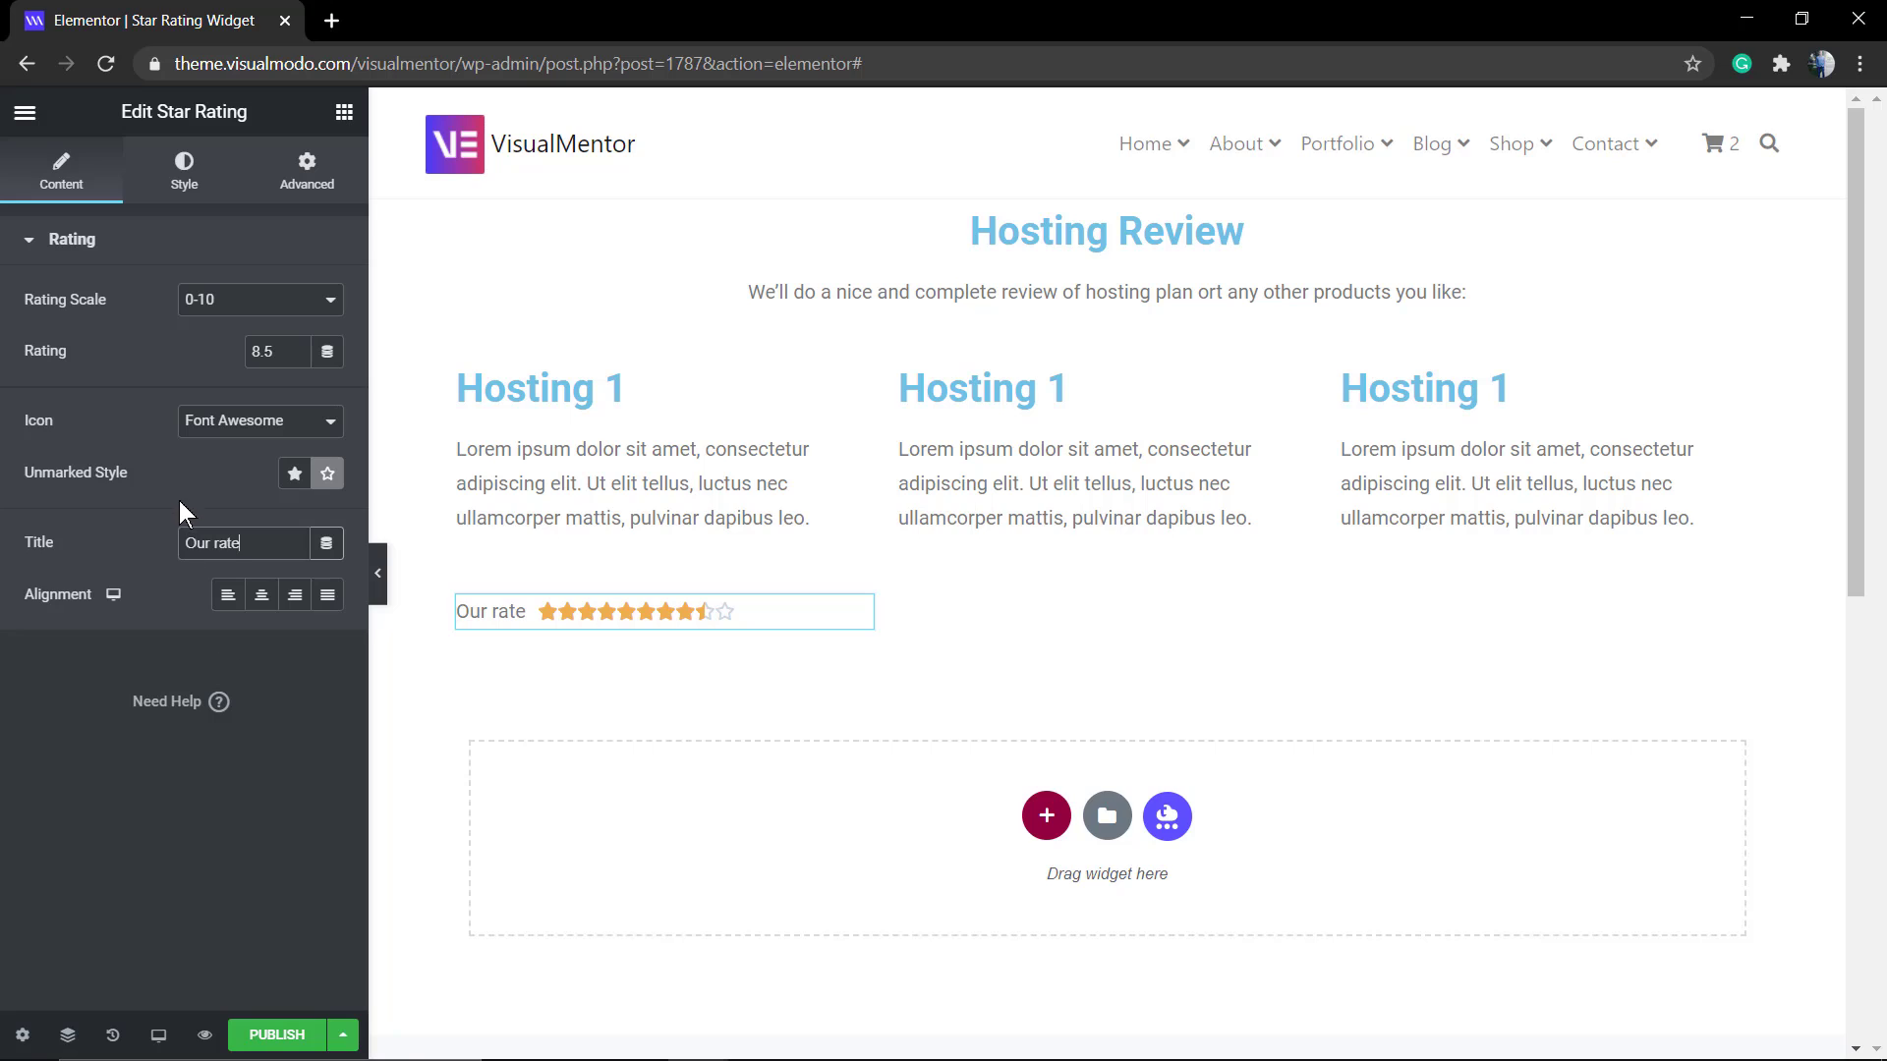
# - Set the Title Gap to 10, browsing star colours and Advanced settings without changing them
pyautogui.click(189, 182)
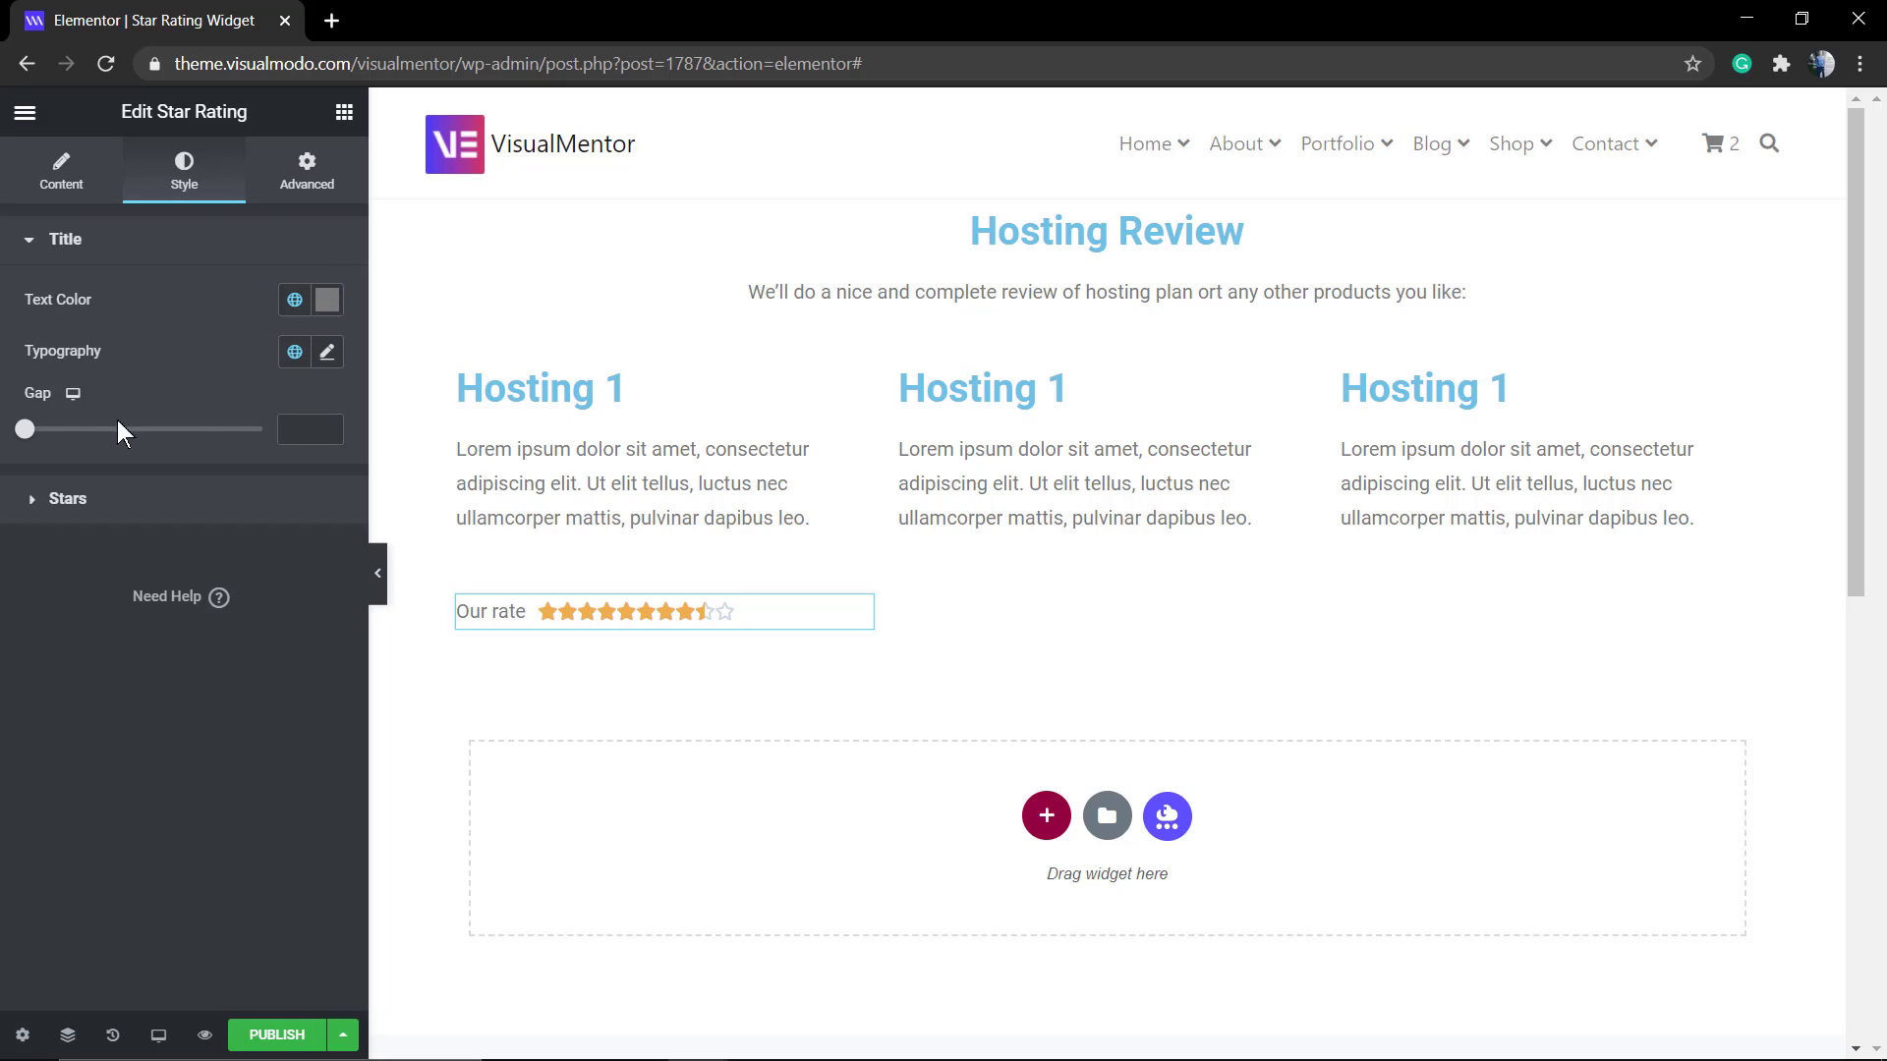
pyautogui.moveTo(41, 434)
pyautogui.mouseDown()
pyautogui.moveTo(279, 414)
pyautogui.moveTo(22, 437)
pyautogui.moveTo(69, 447)
pyautogui.mouseUp()
pyautogui.click(168, 499)
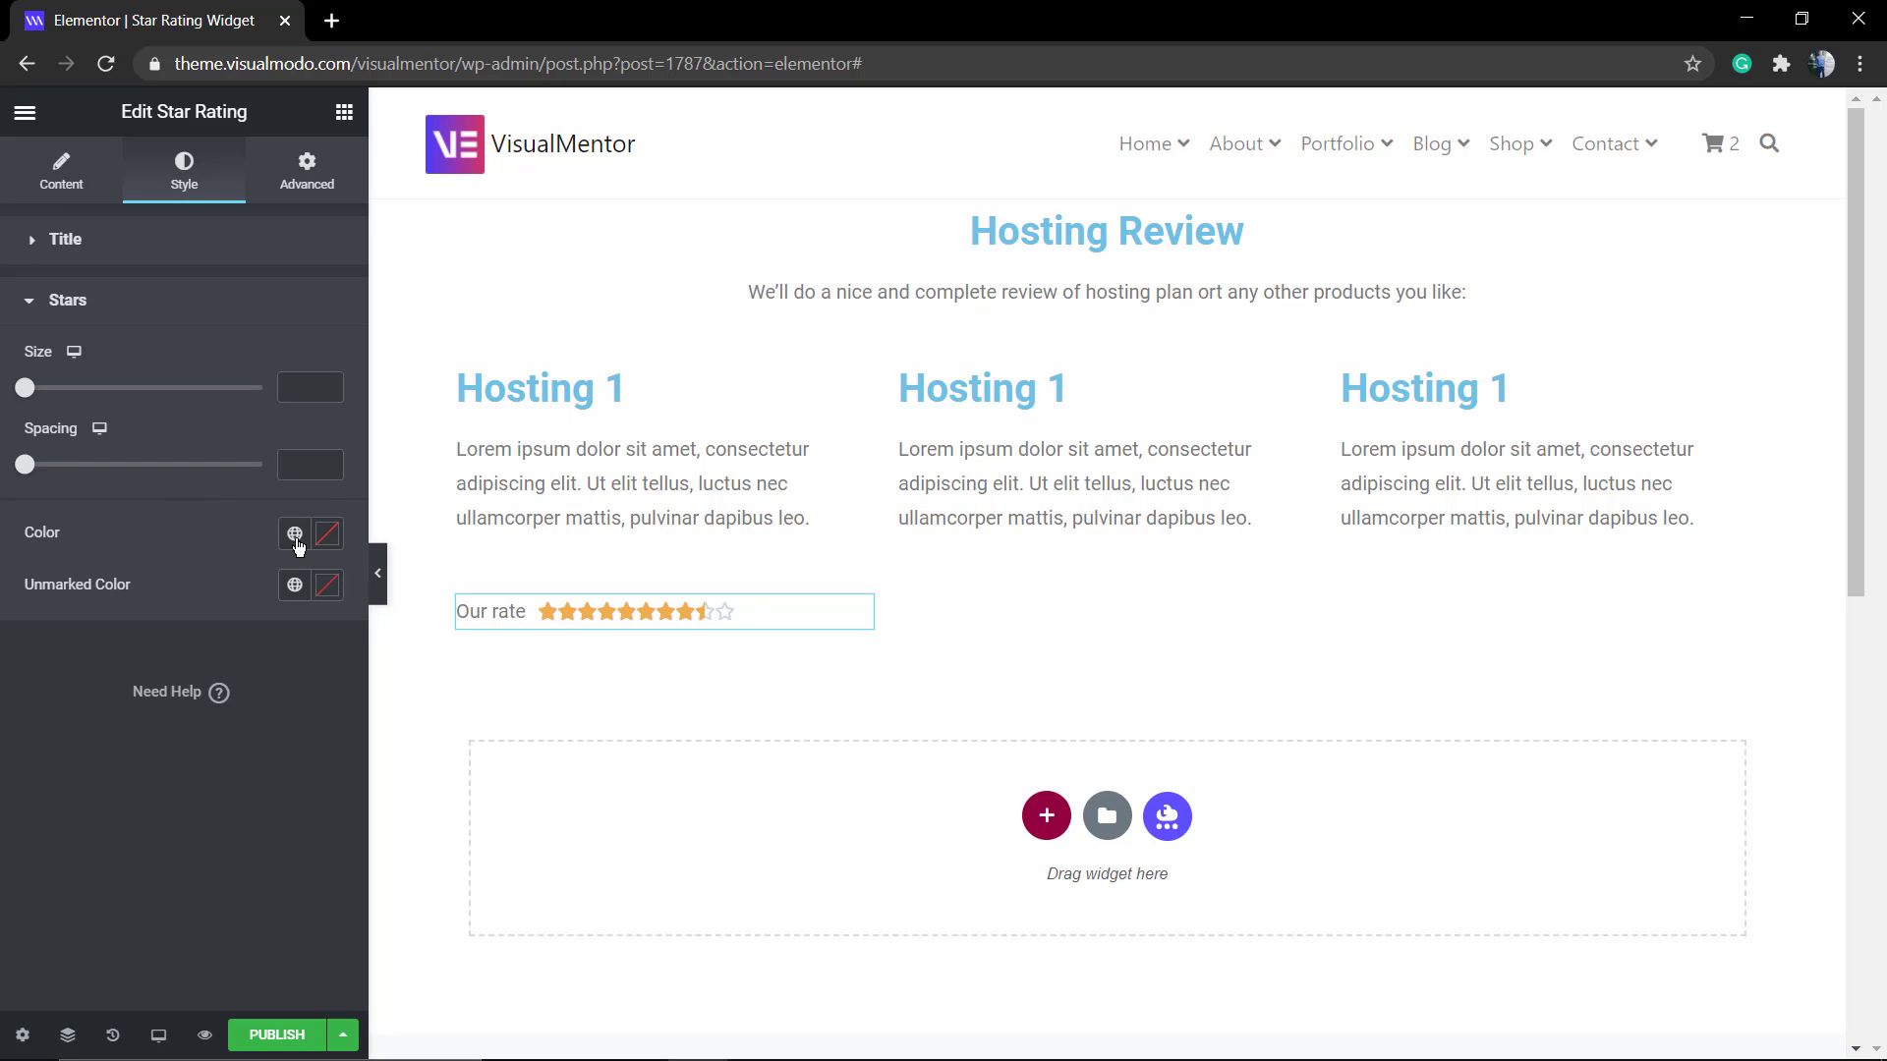
pyautogui.click(295, 586)
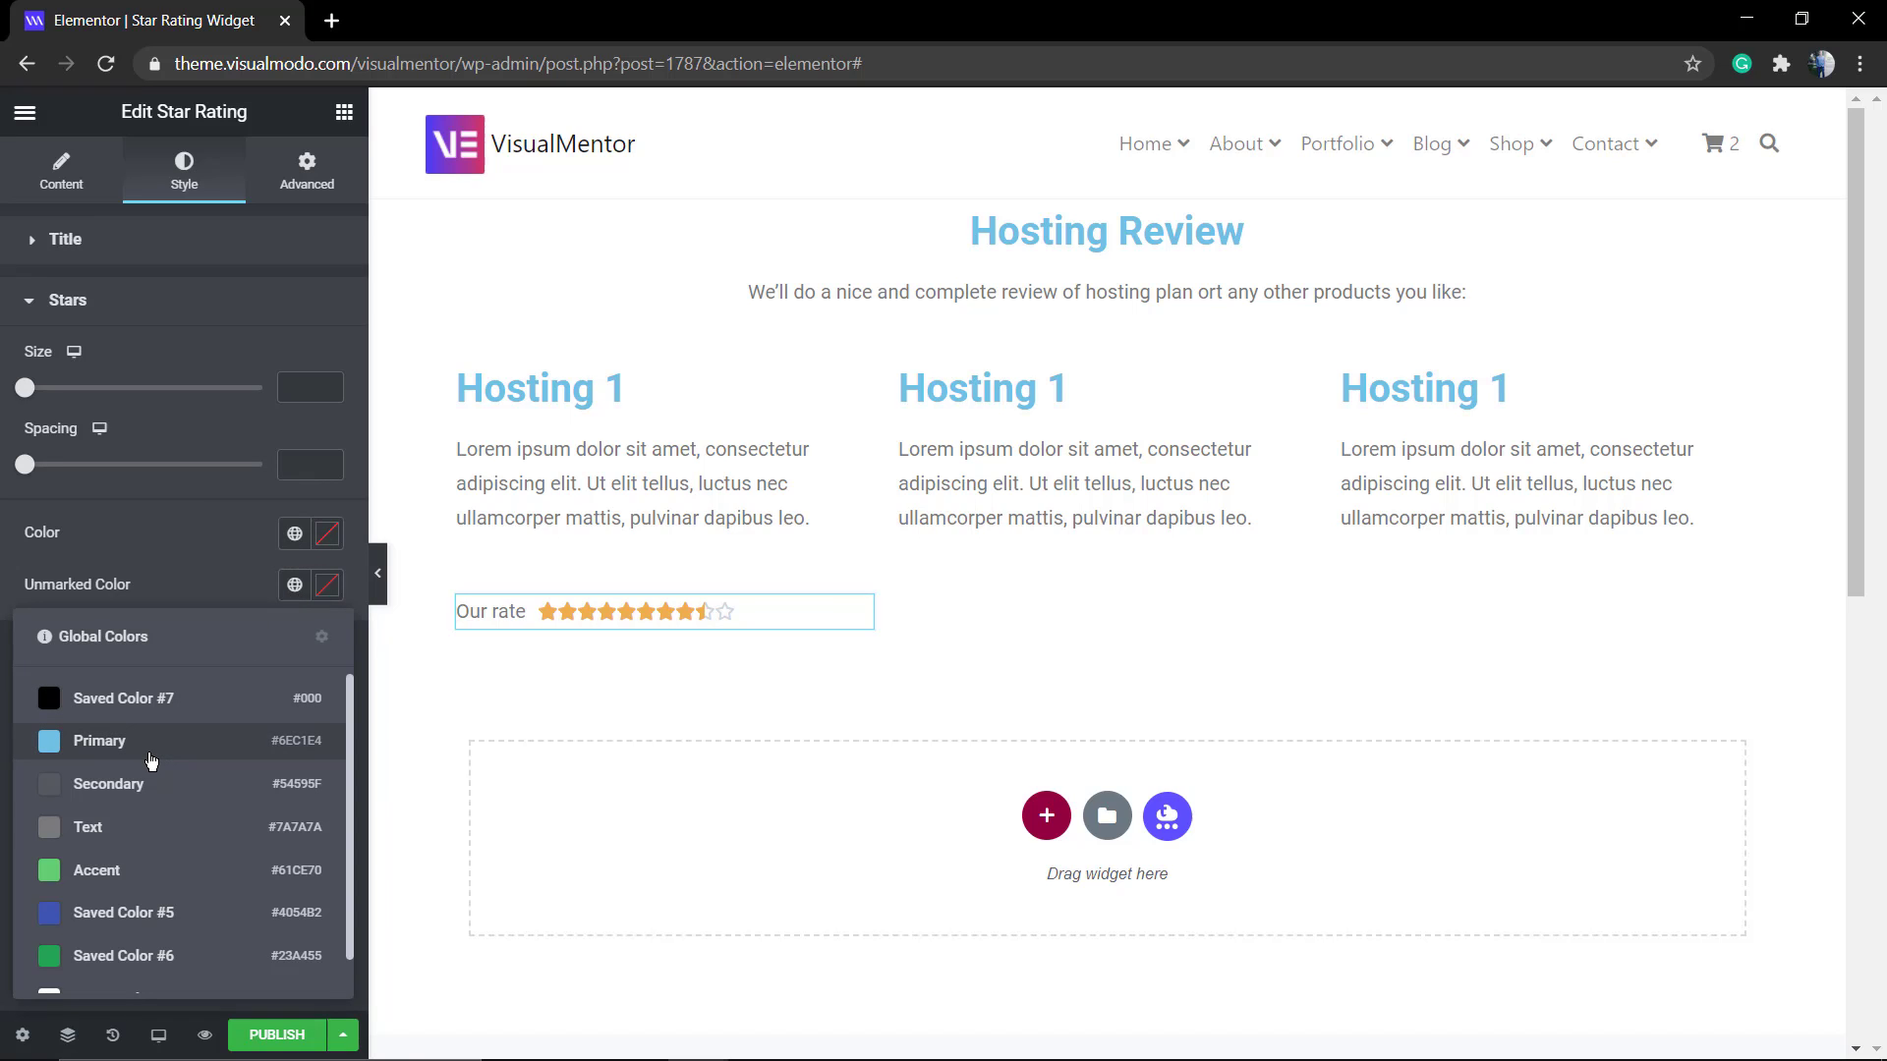
pyautogui.click(138, 539)
pyautogui.click(292, 535)
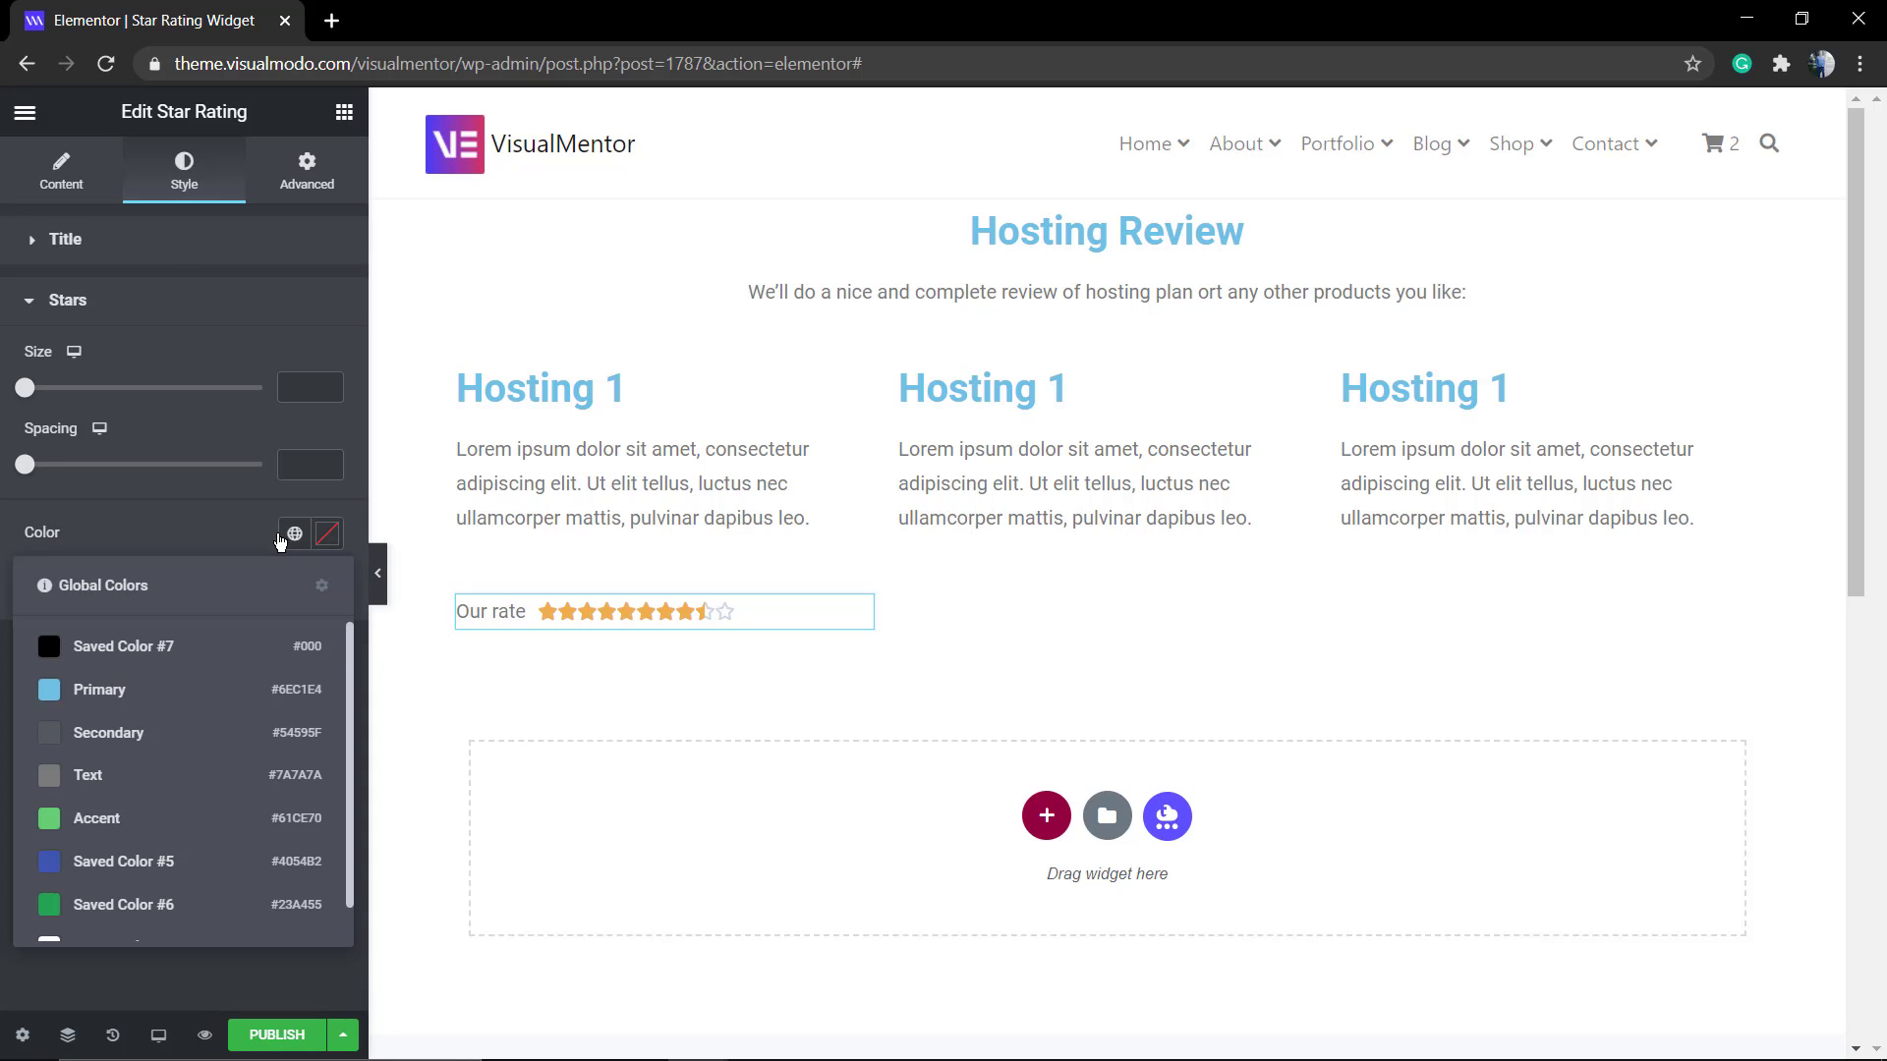
pyautogui.scroll(-1, 151, 787)
pyautogui.scroll(1, 168, 787)
pyautogui.click(198, 498)
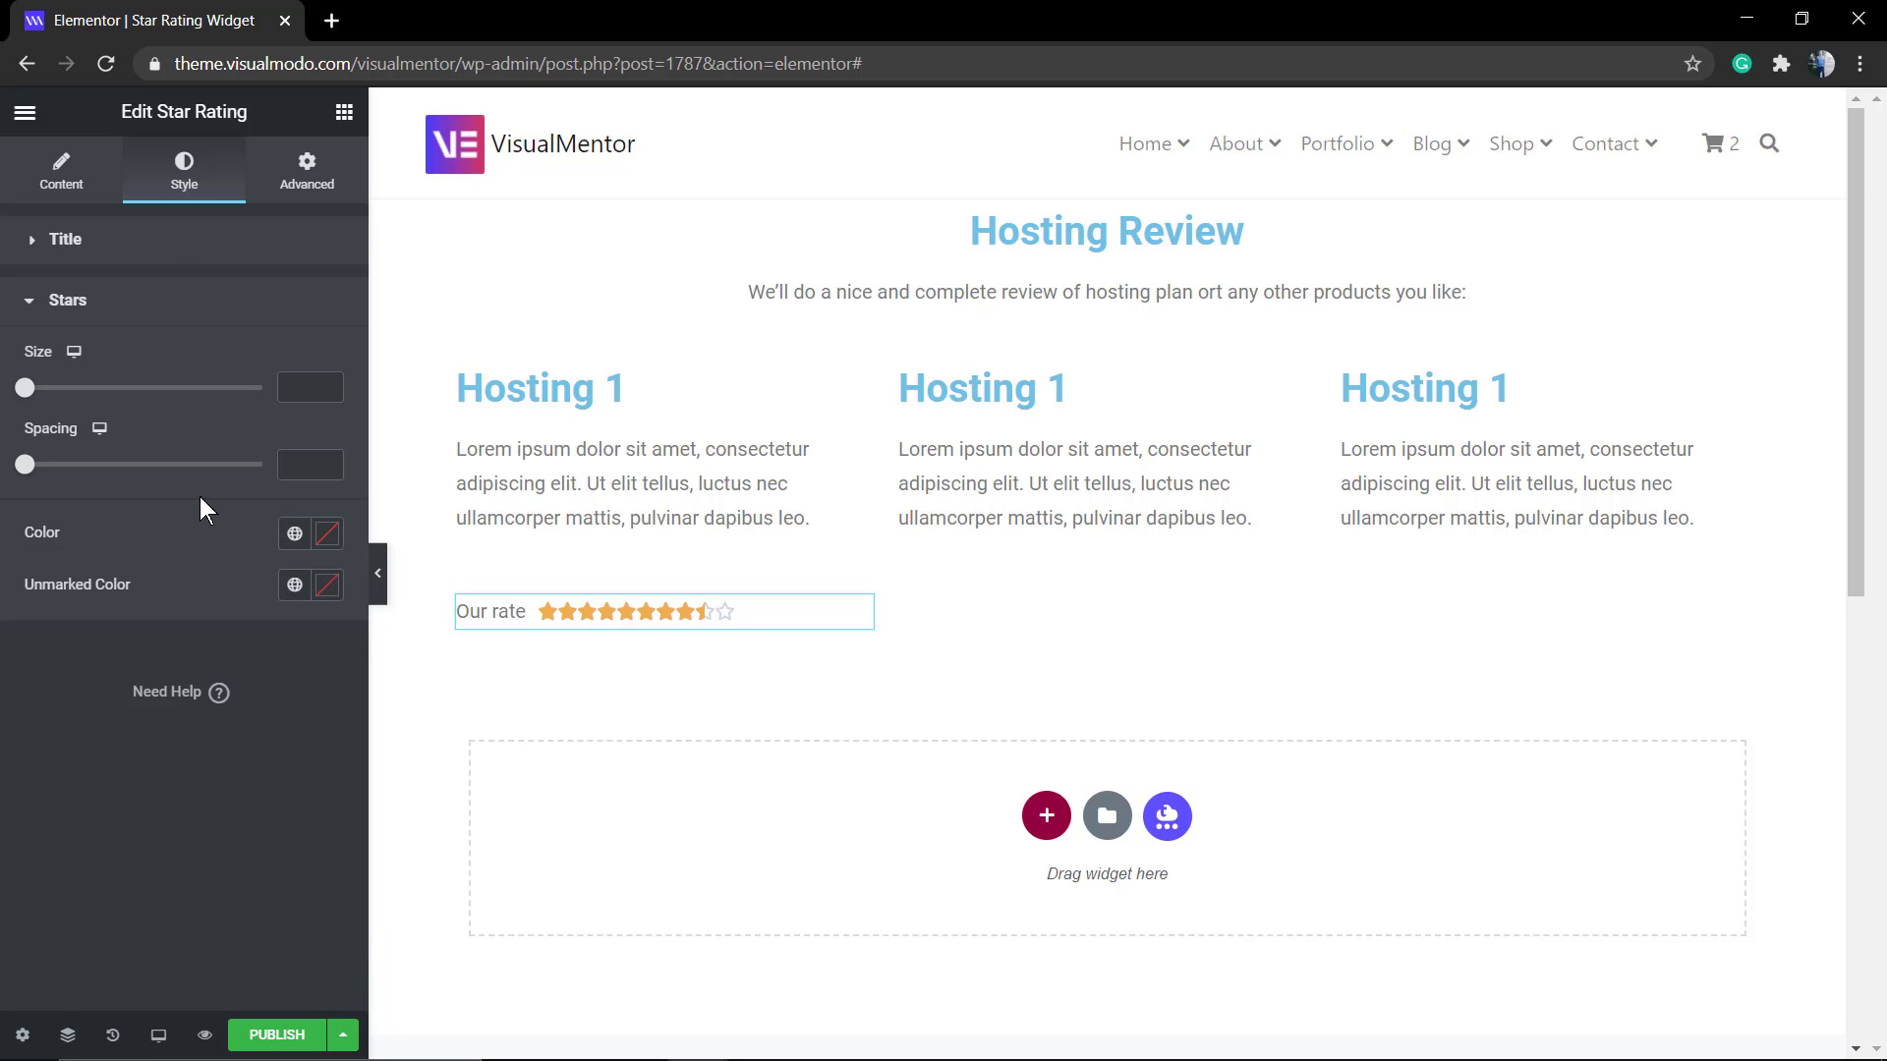
pyautogui.click(329, 169)
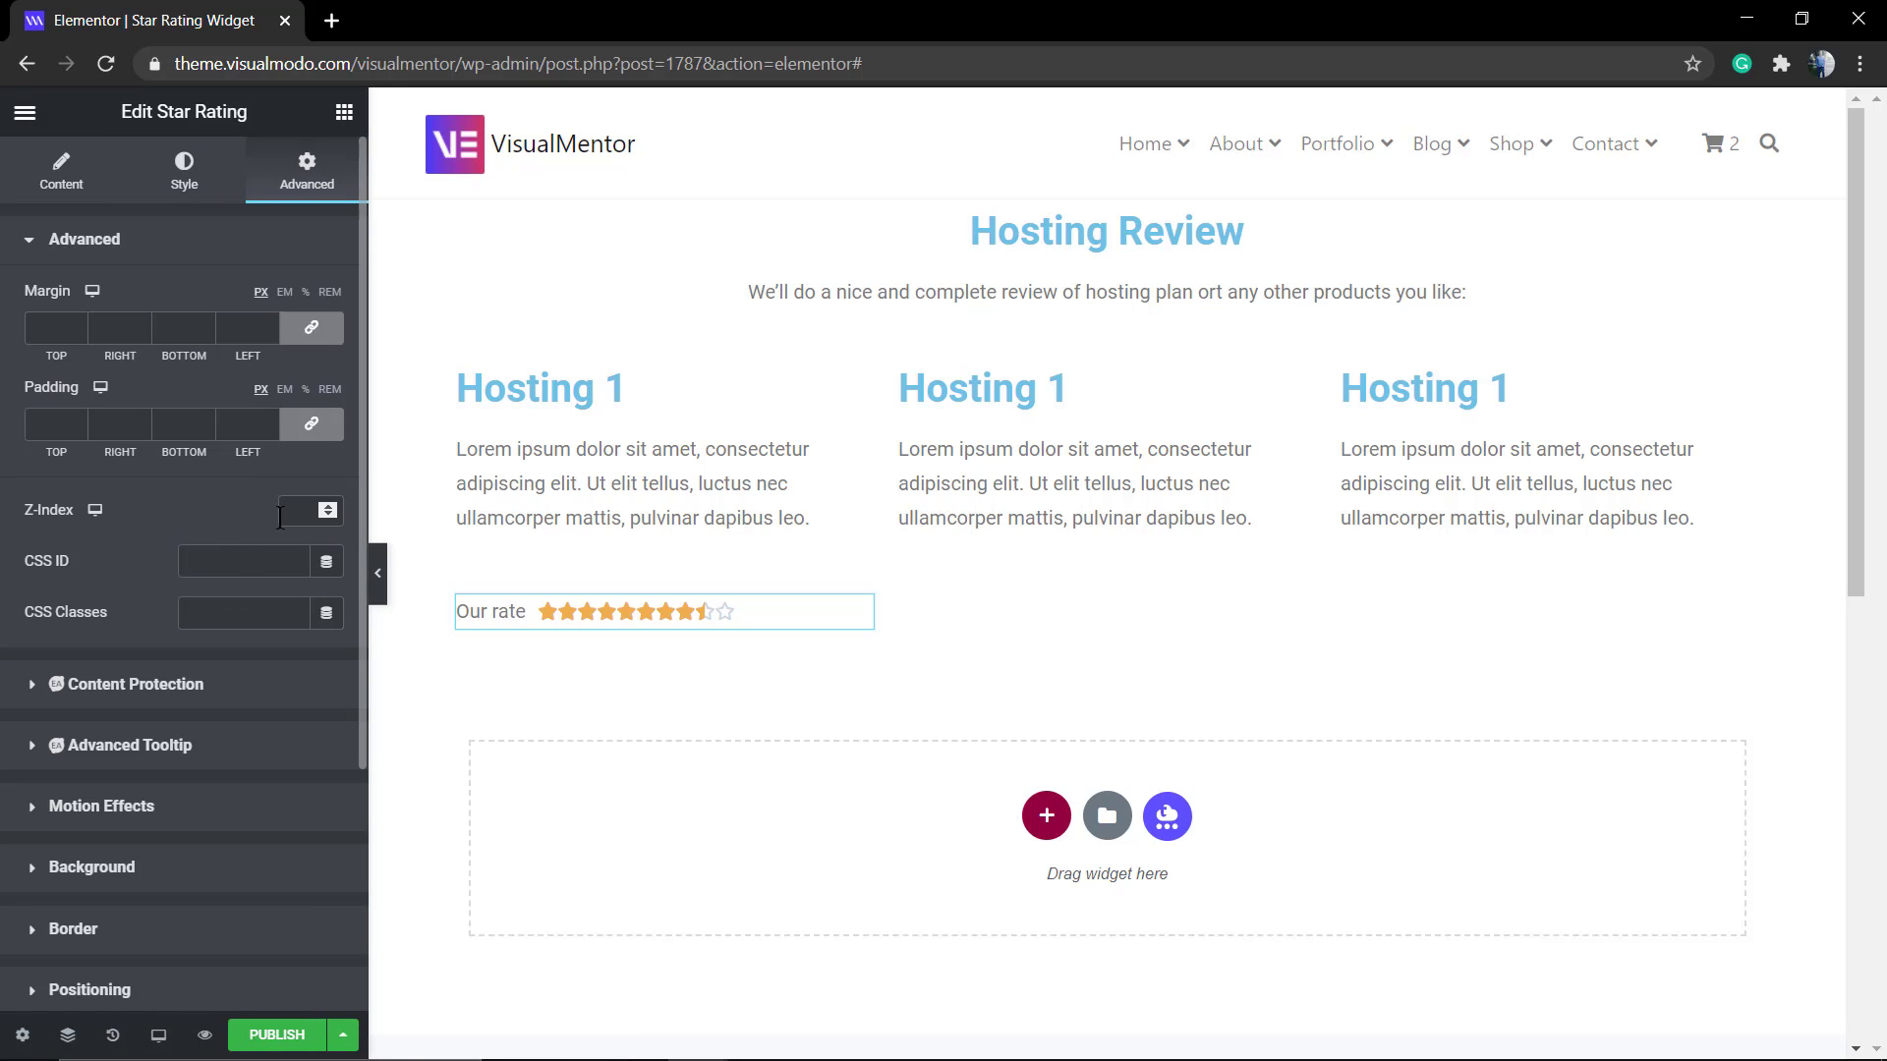
pyautogui.click(181, 194)
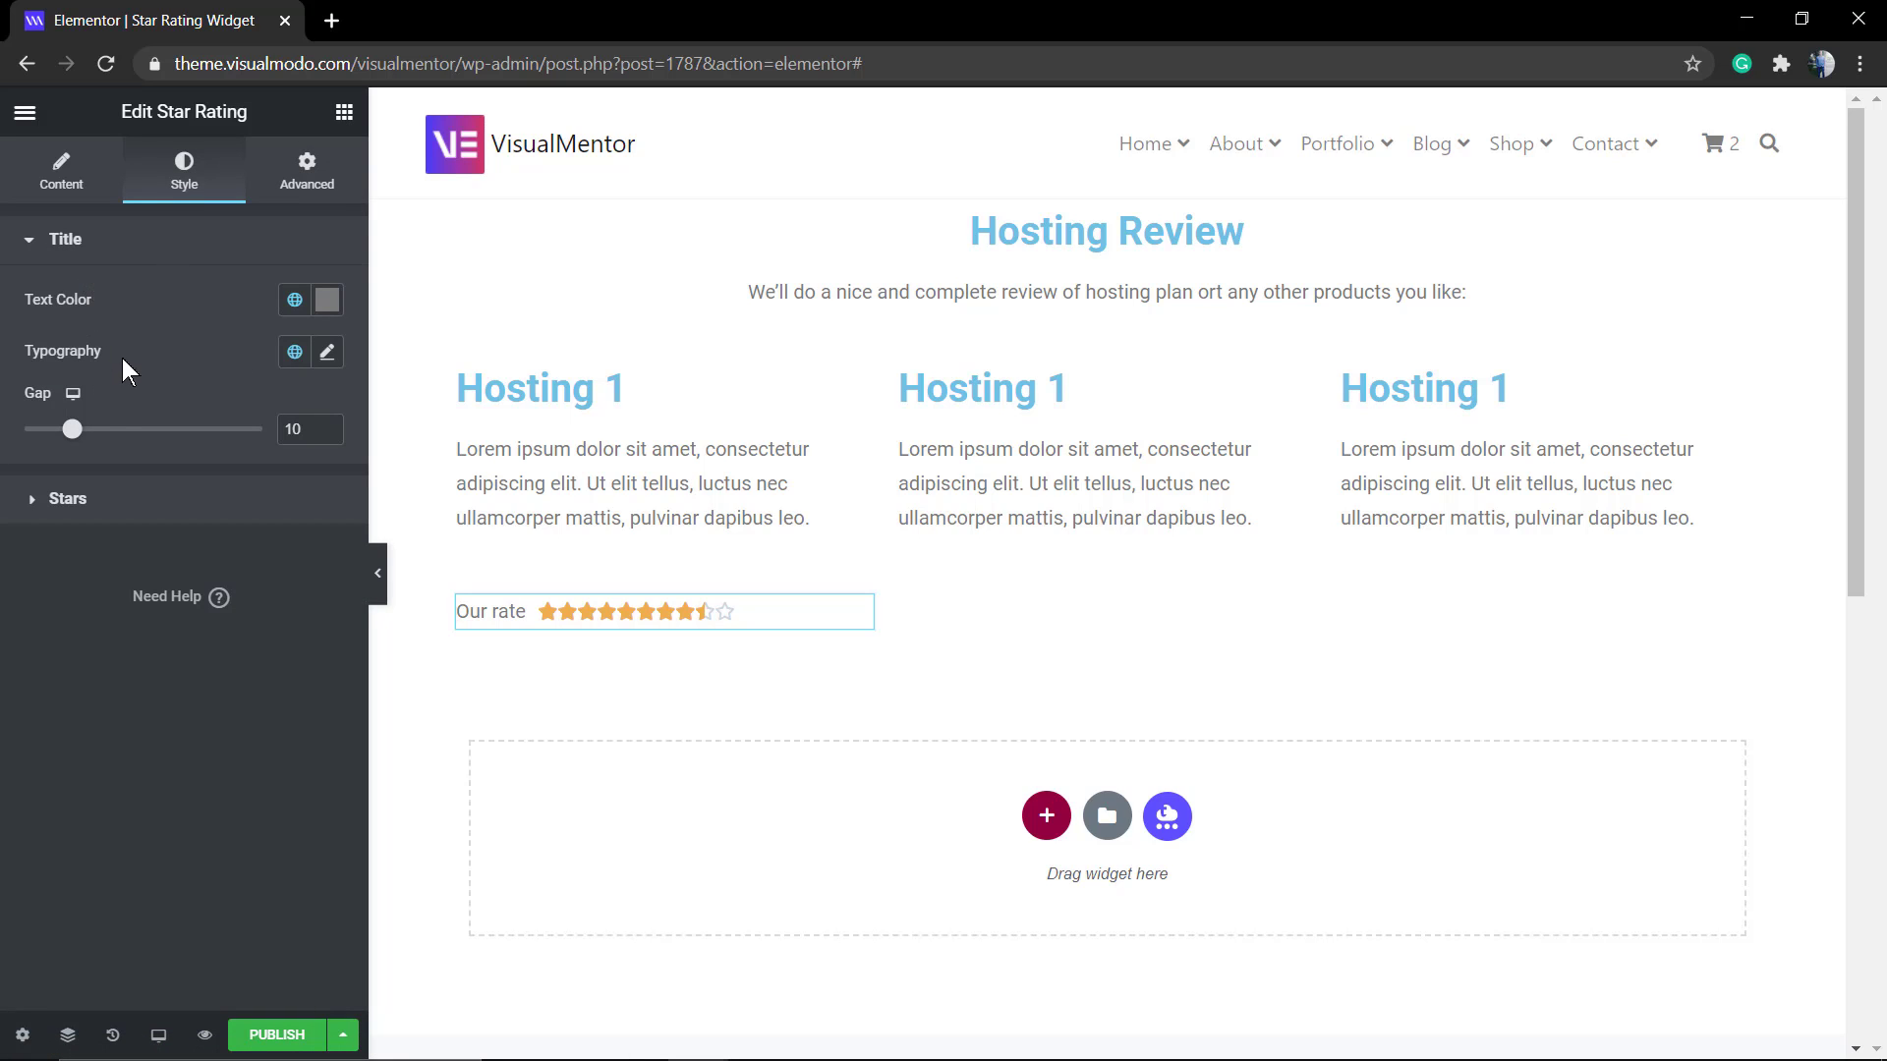
# - Try Center and Justified alignments on the Our rate rating, then left-align it with stars beside the title
pyautogui.click(69, 182)
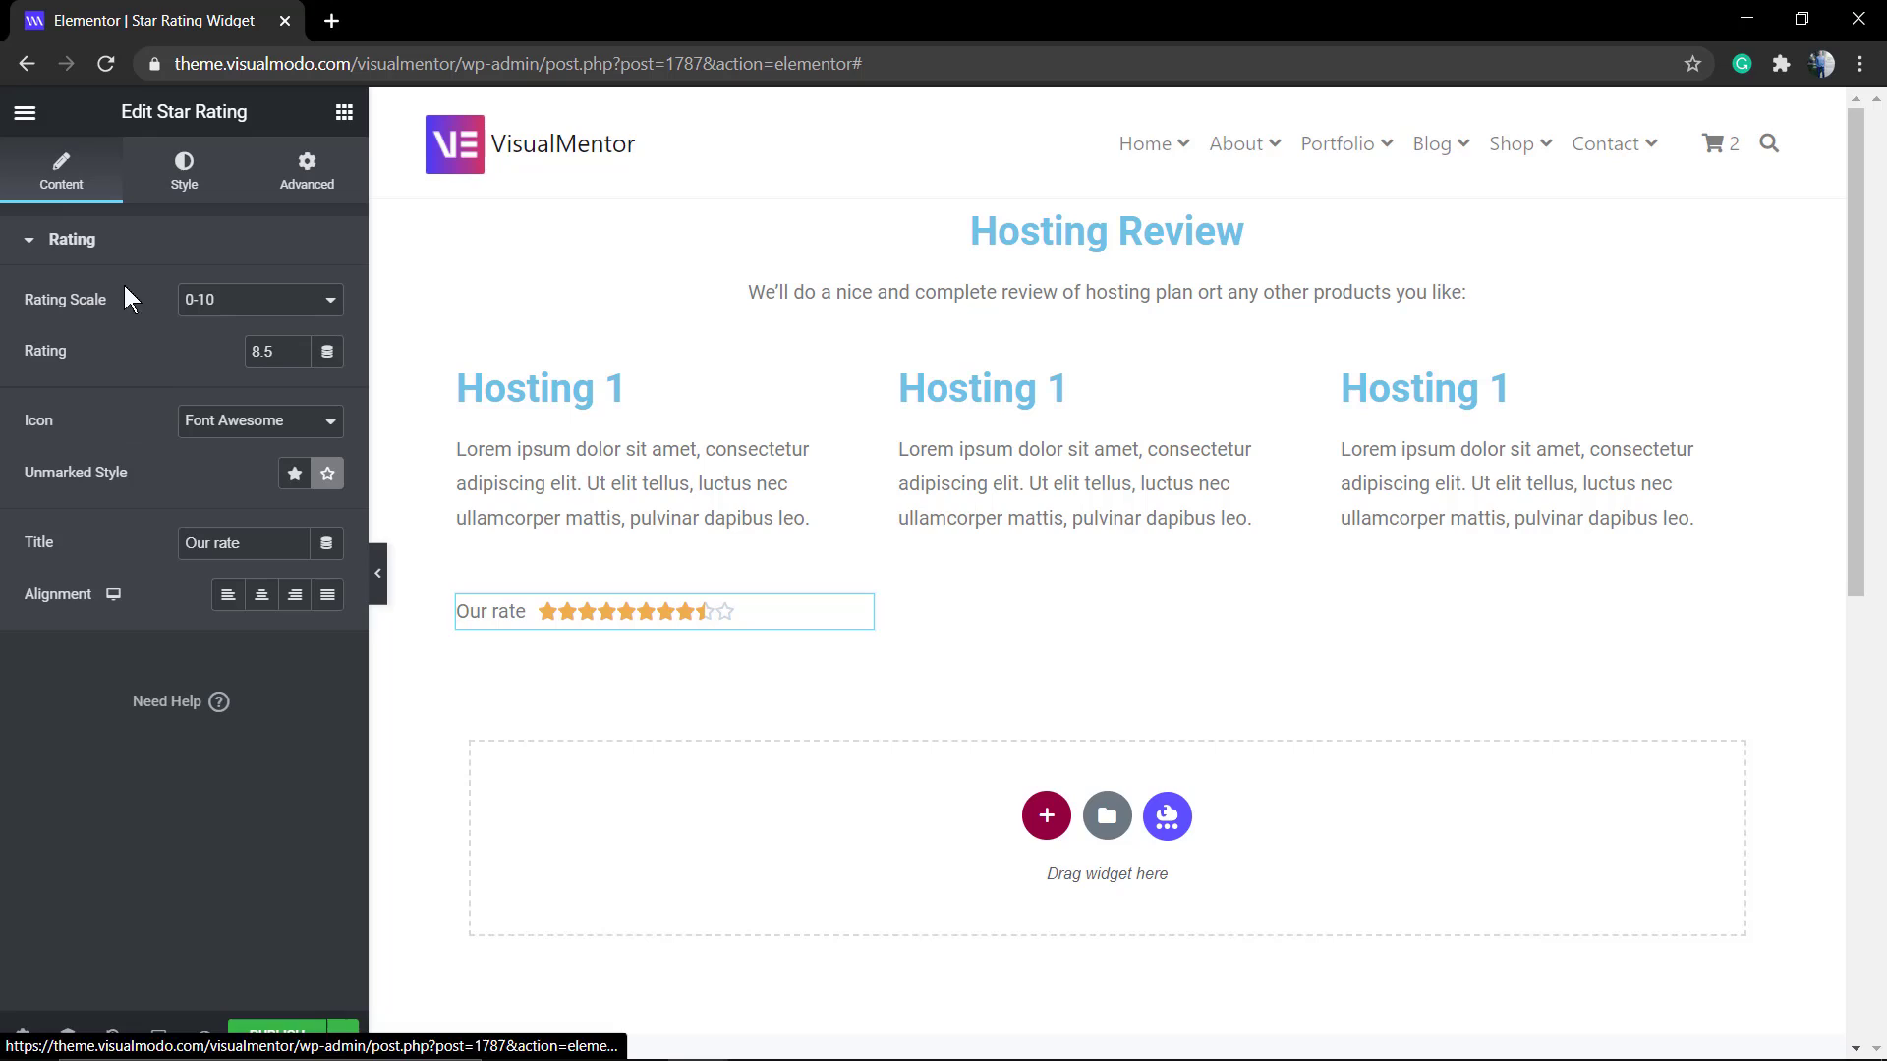
pyautogui.click(261, 596)
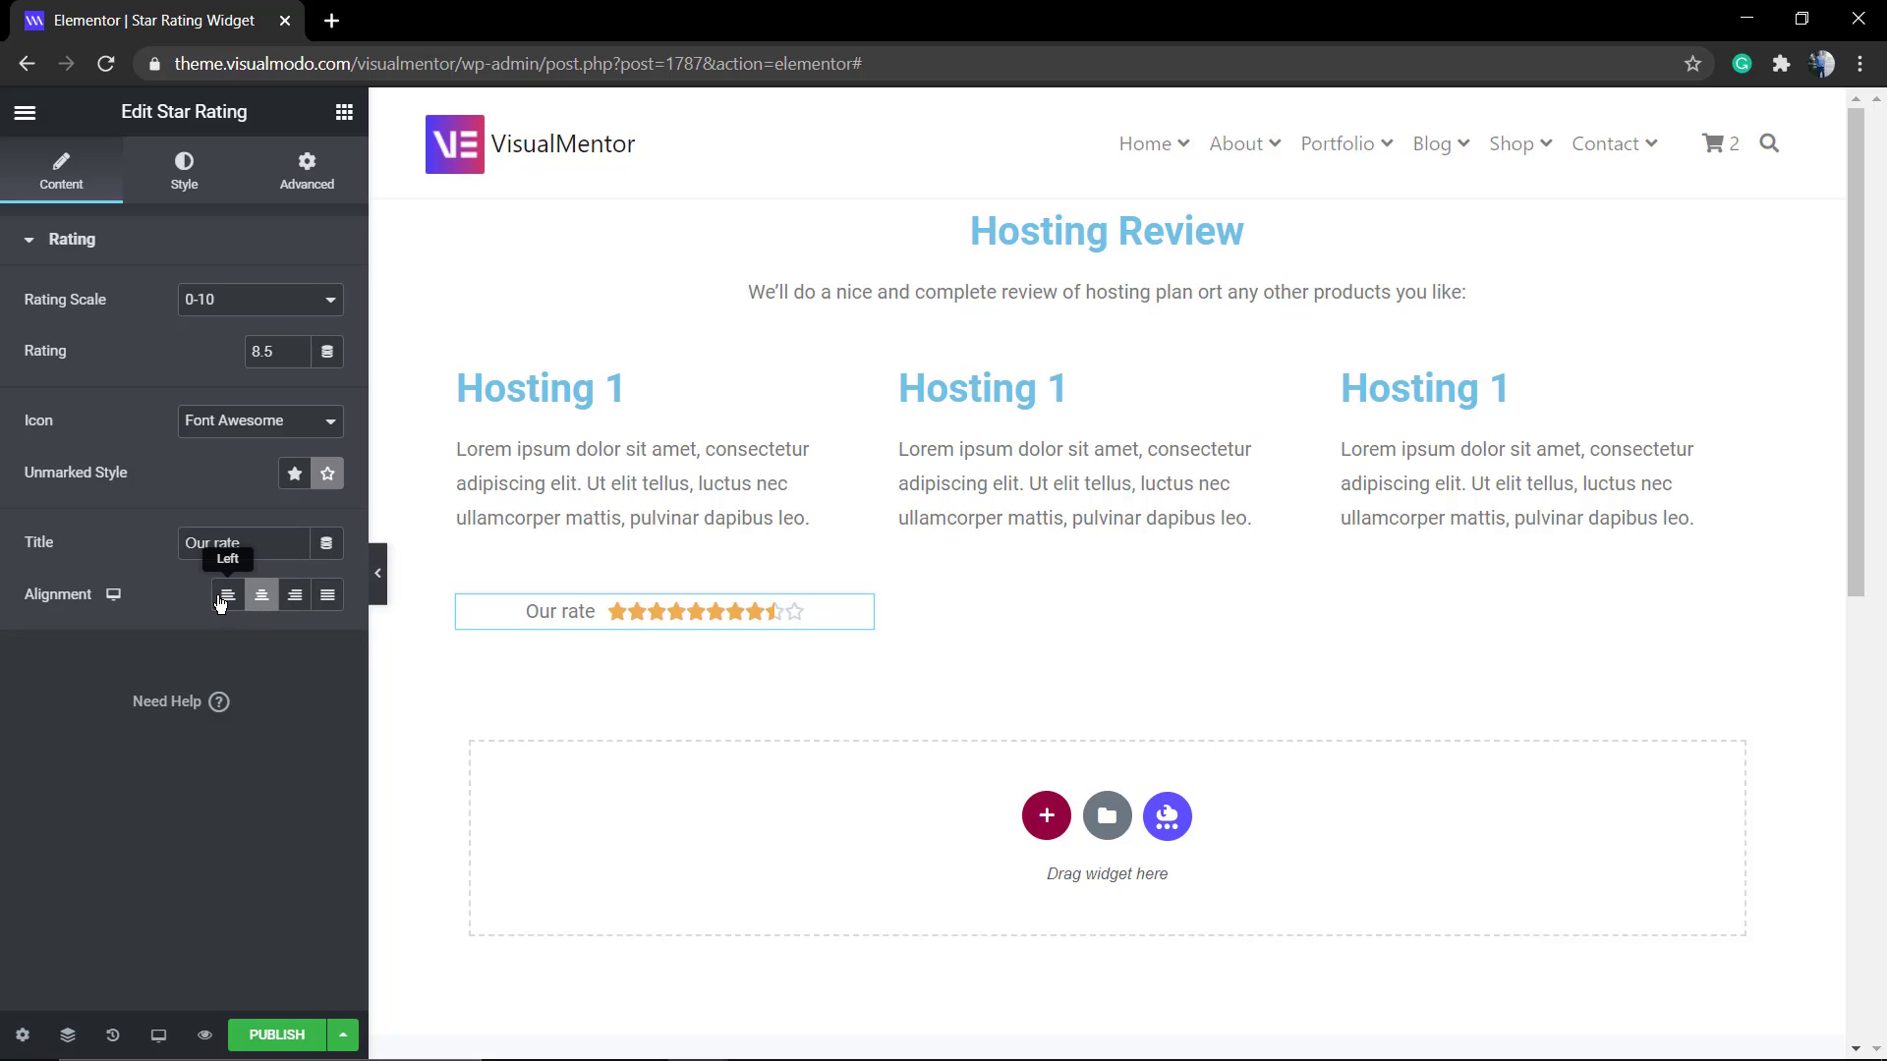
pyautogui.click(227, 596)
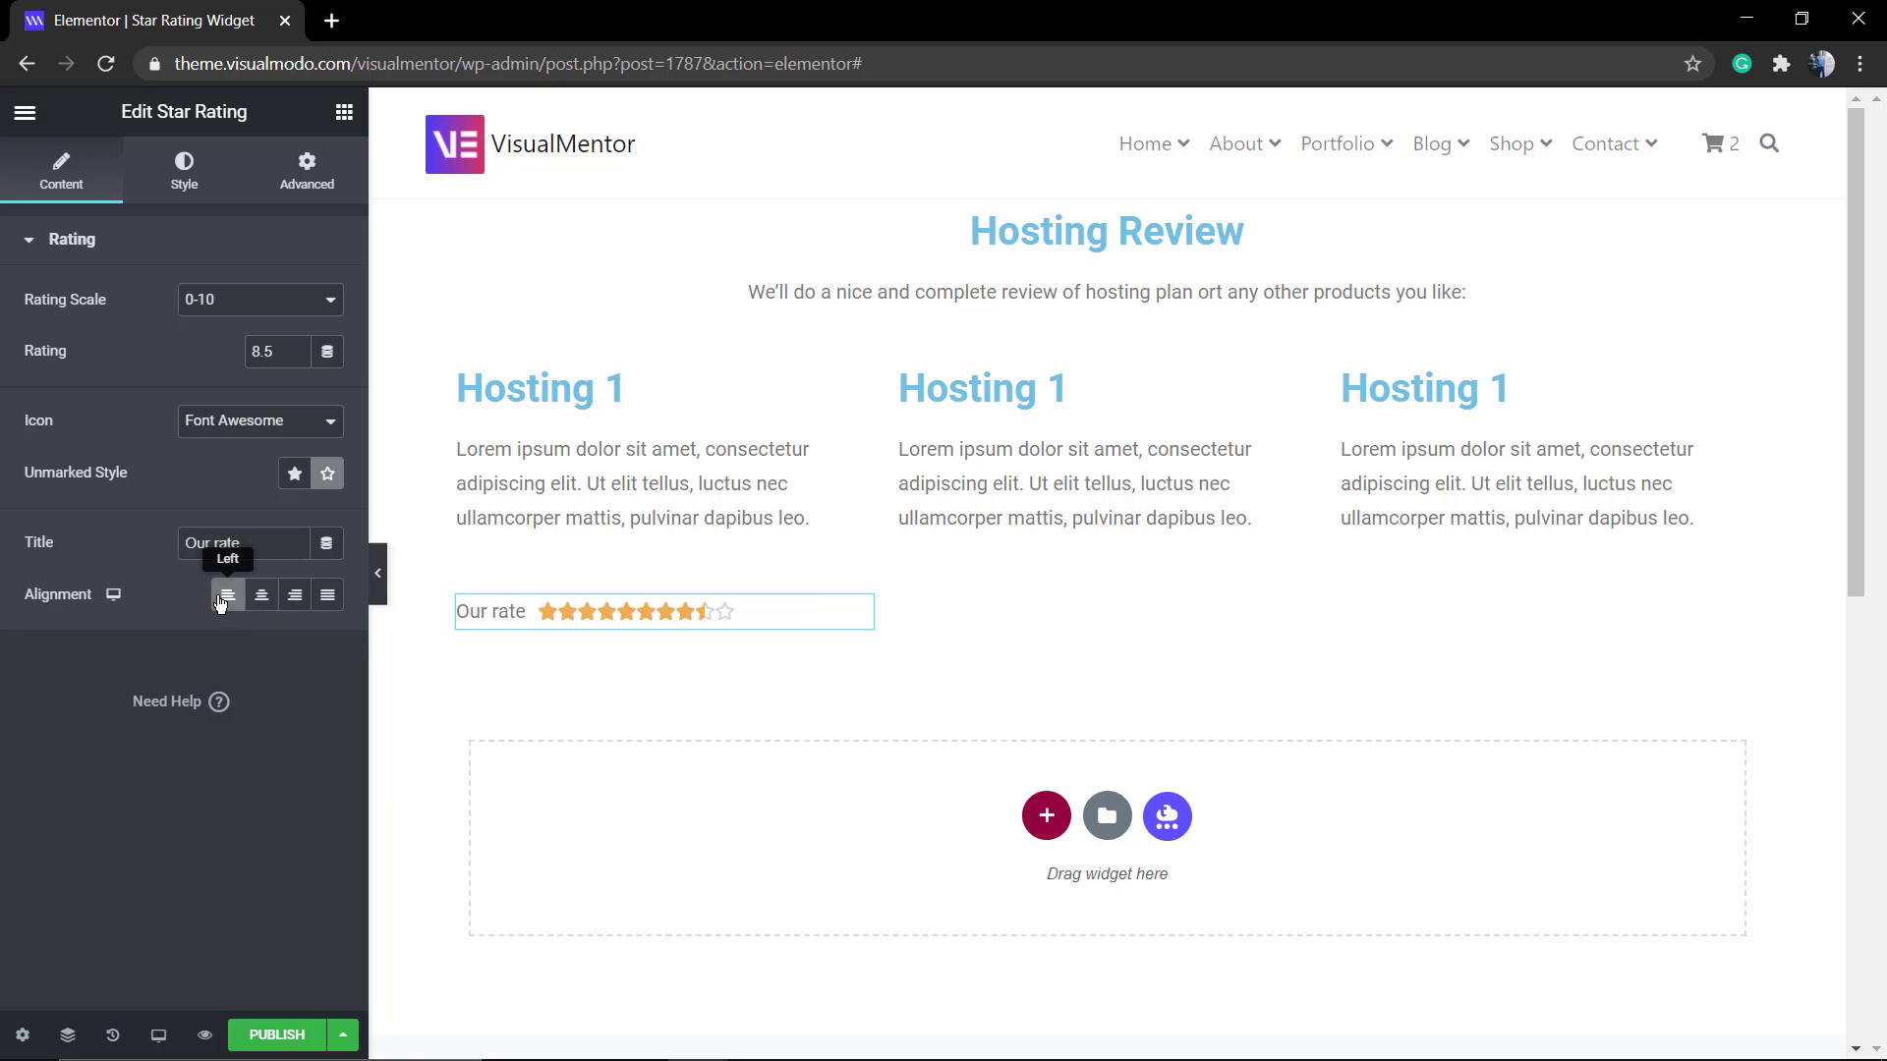
pyautogui.click(326, 595)
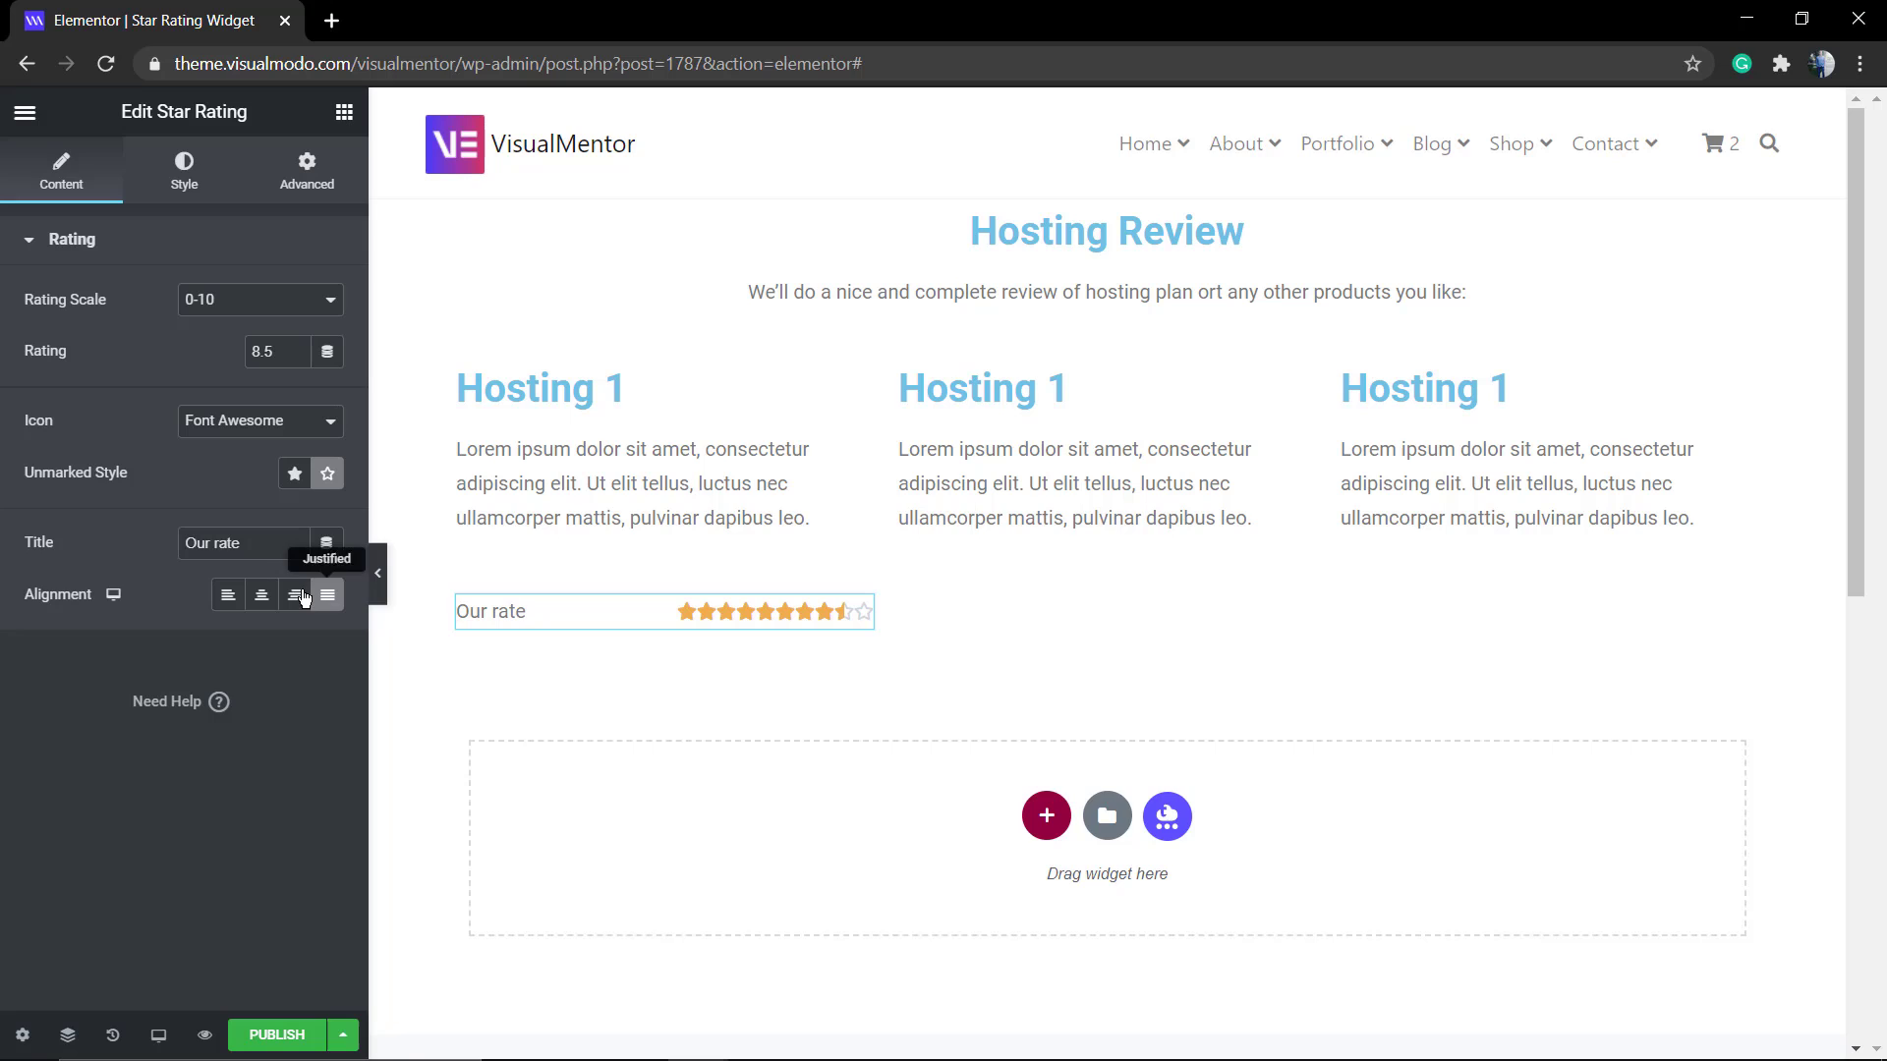
pyautogui.click(232, 601)
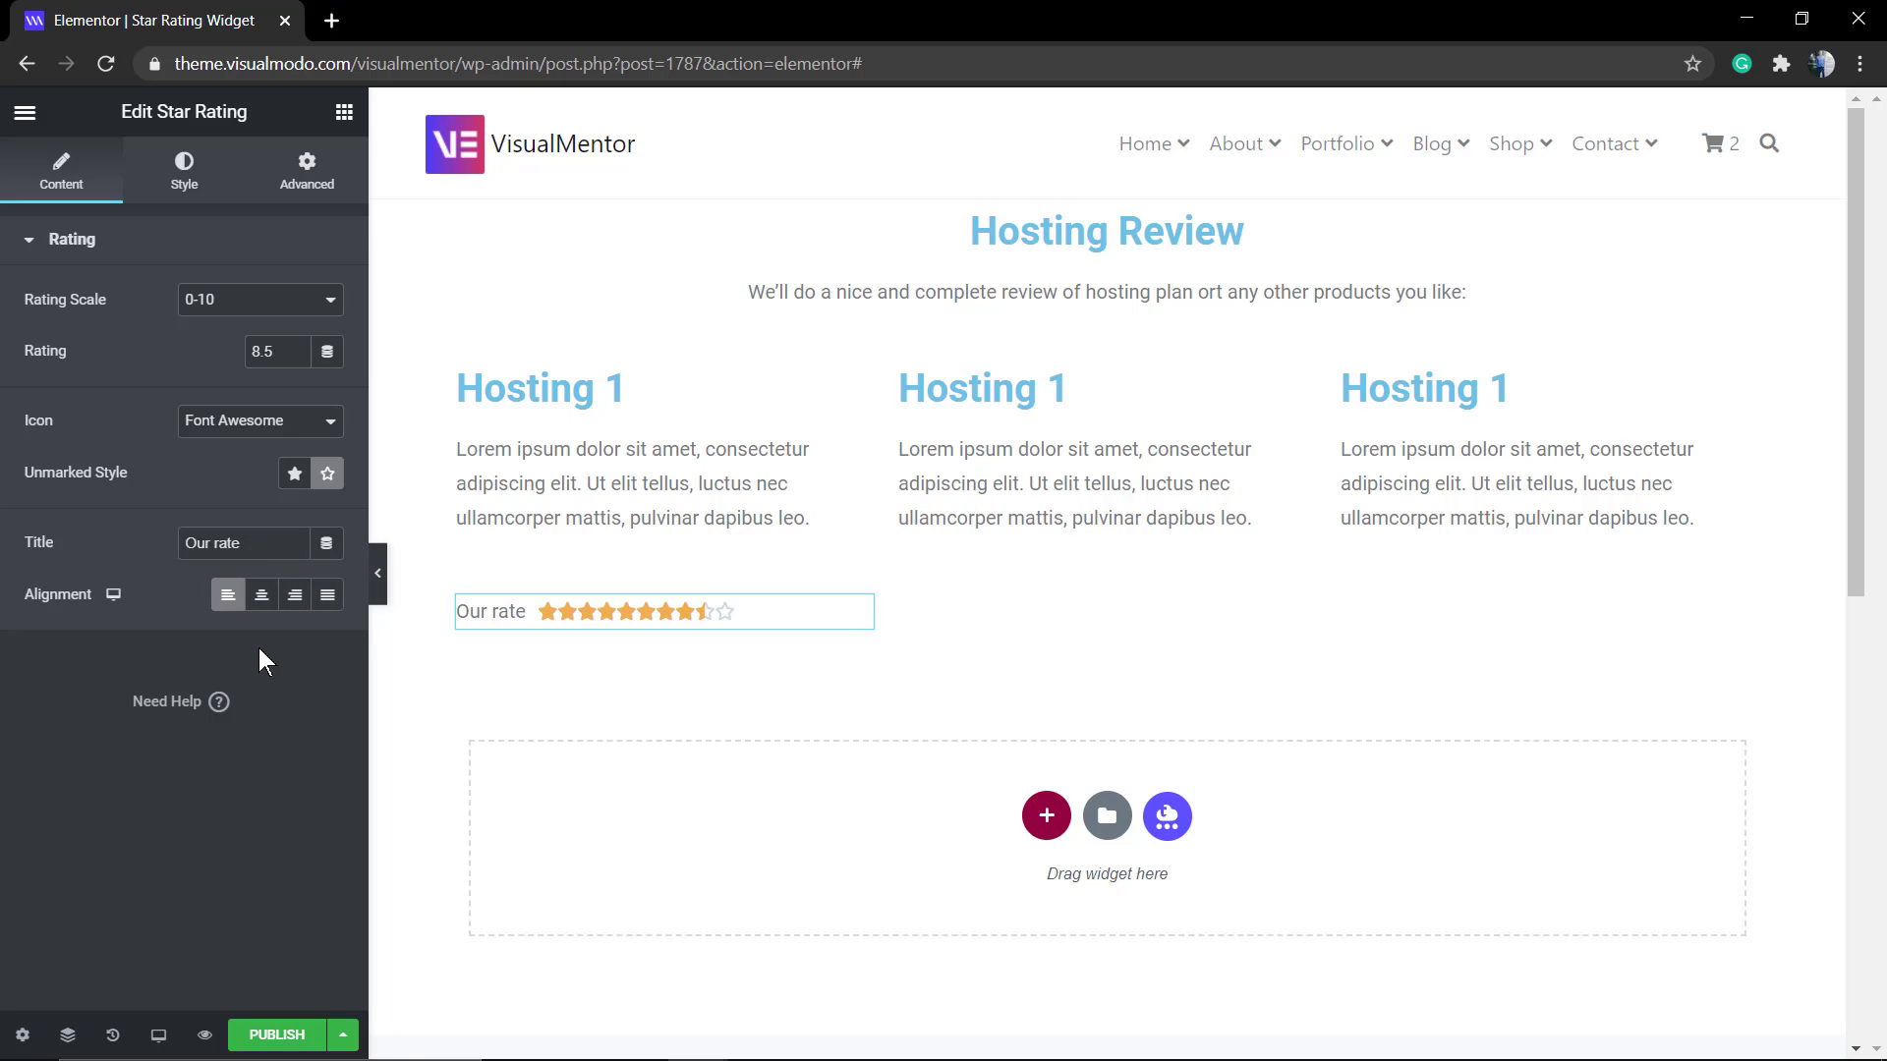
pyautogui.click(293, 177)
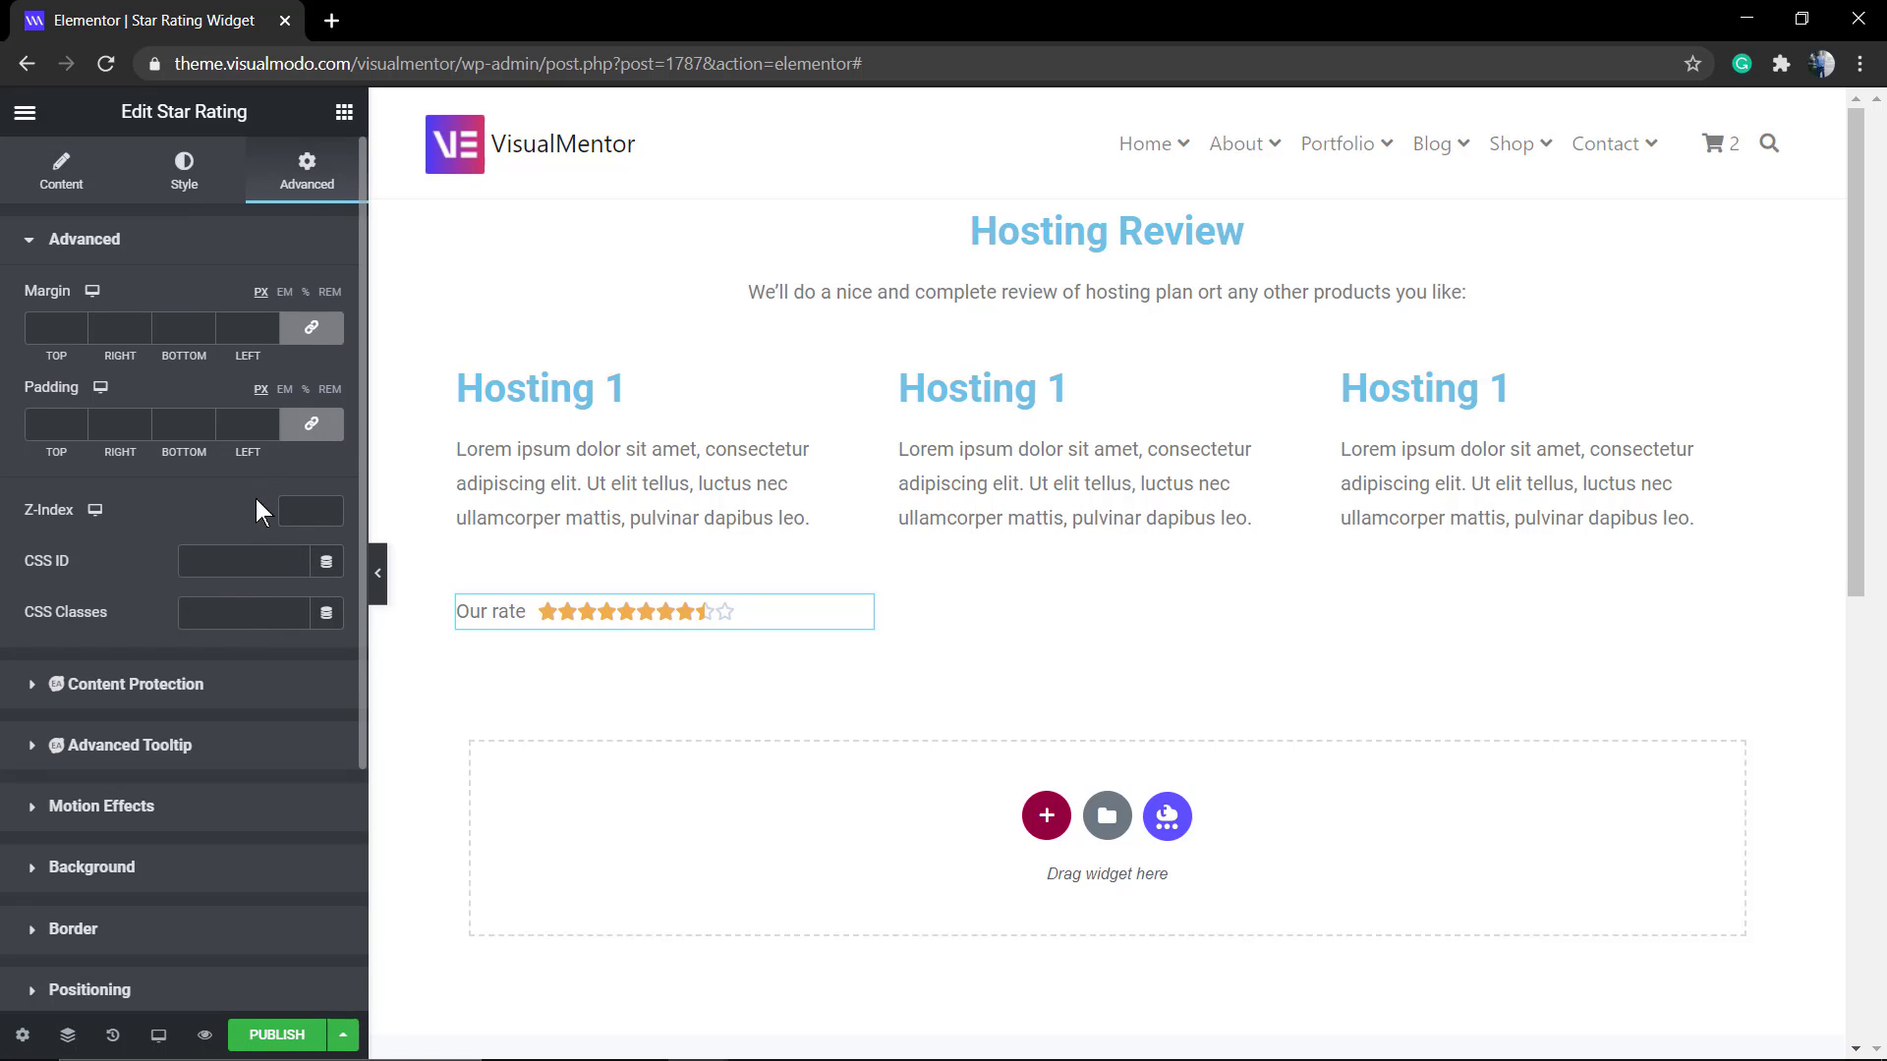
pyautogui.scroll(-3, 239, 865)
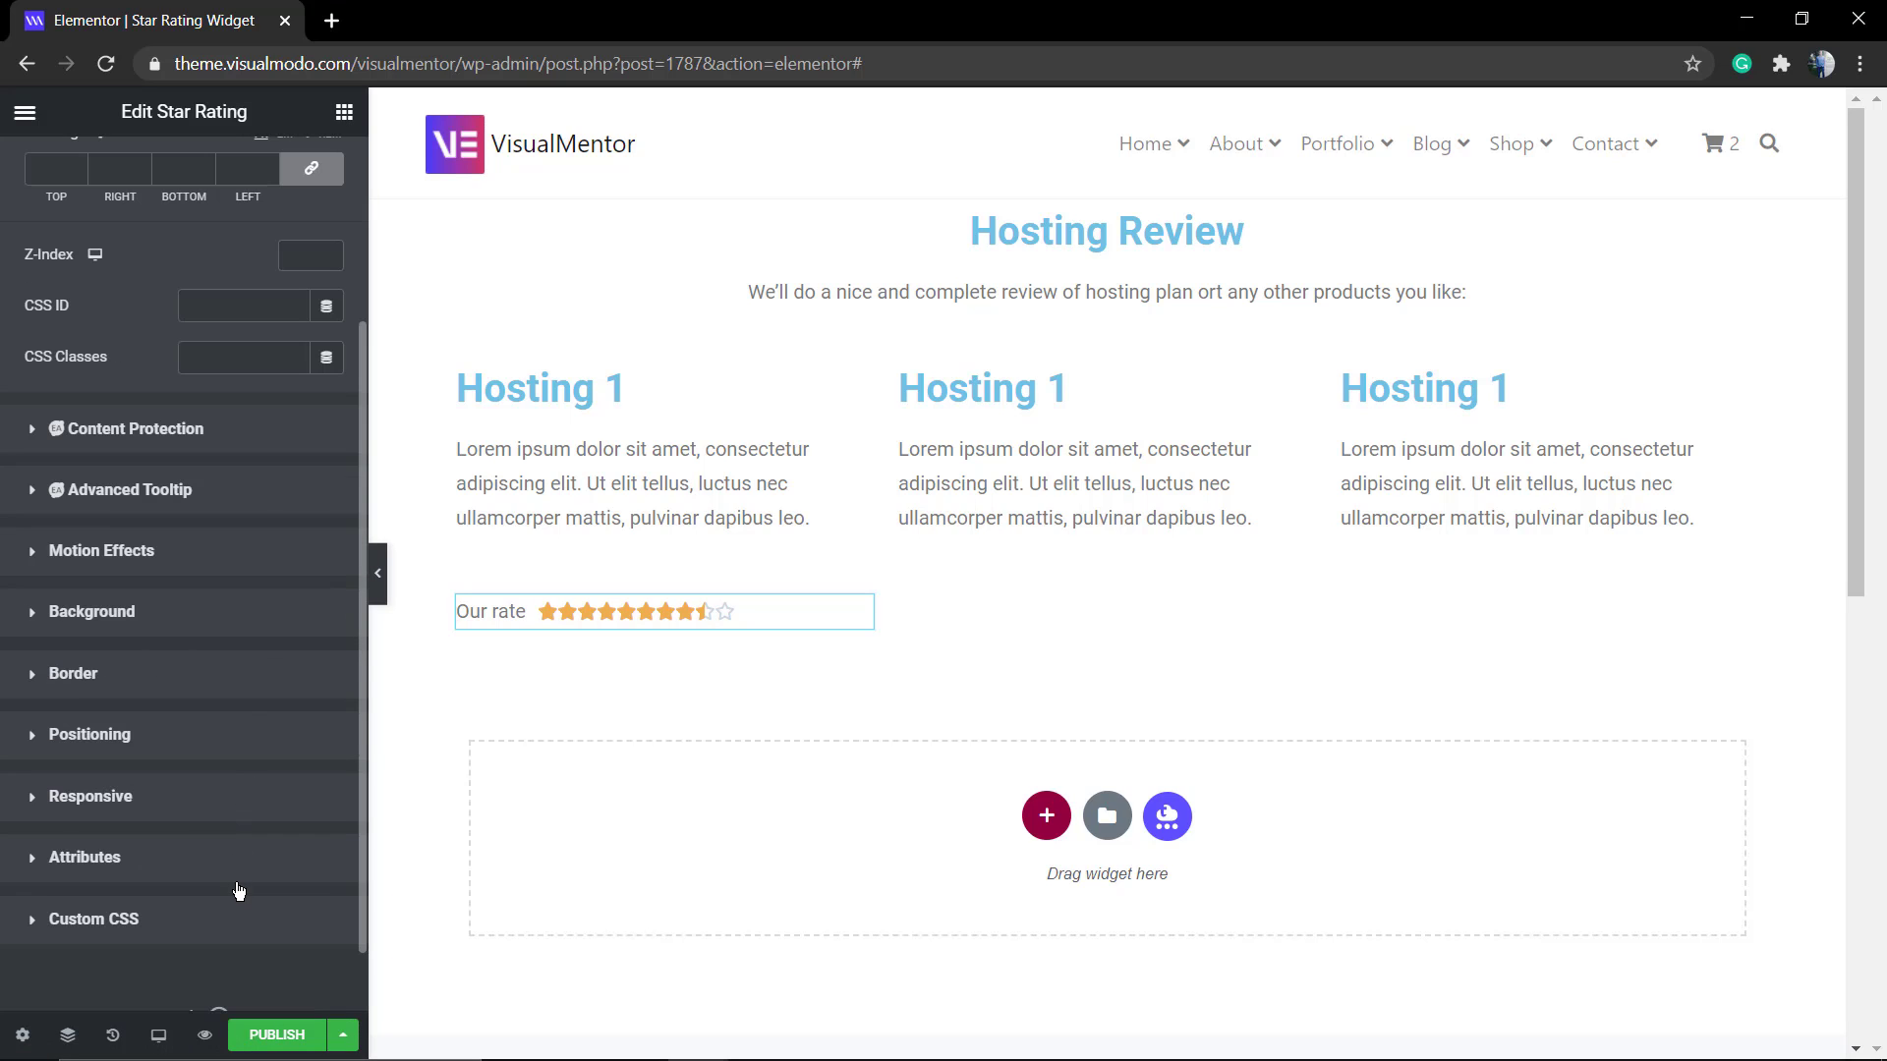
pyautogui.click(208, 867)
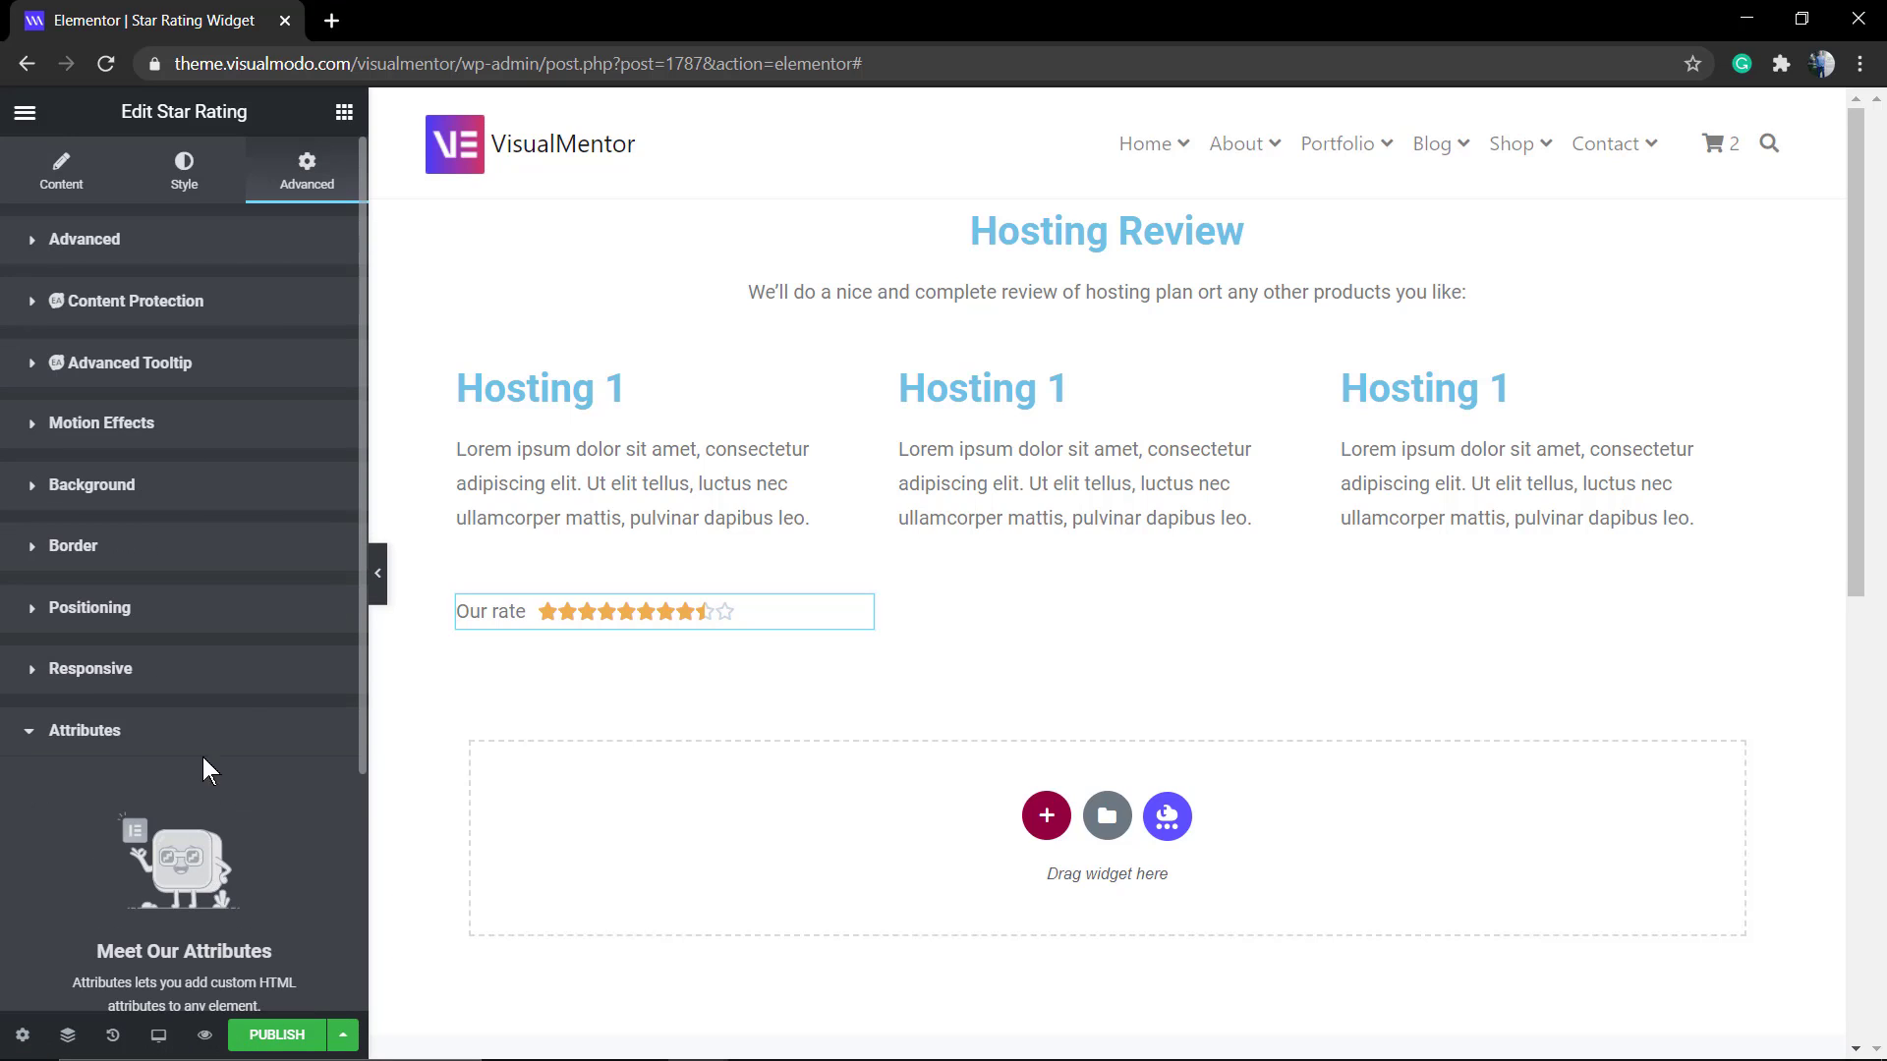
pyautogui.click(187, 727)
pyautogui.click(174, 688)
pyautogui.click(175, 688)
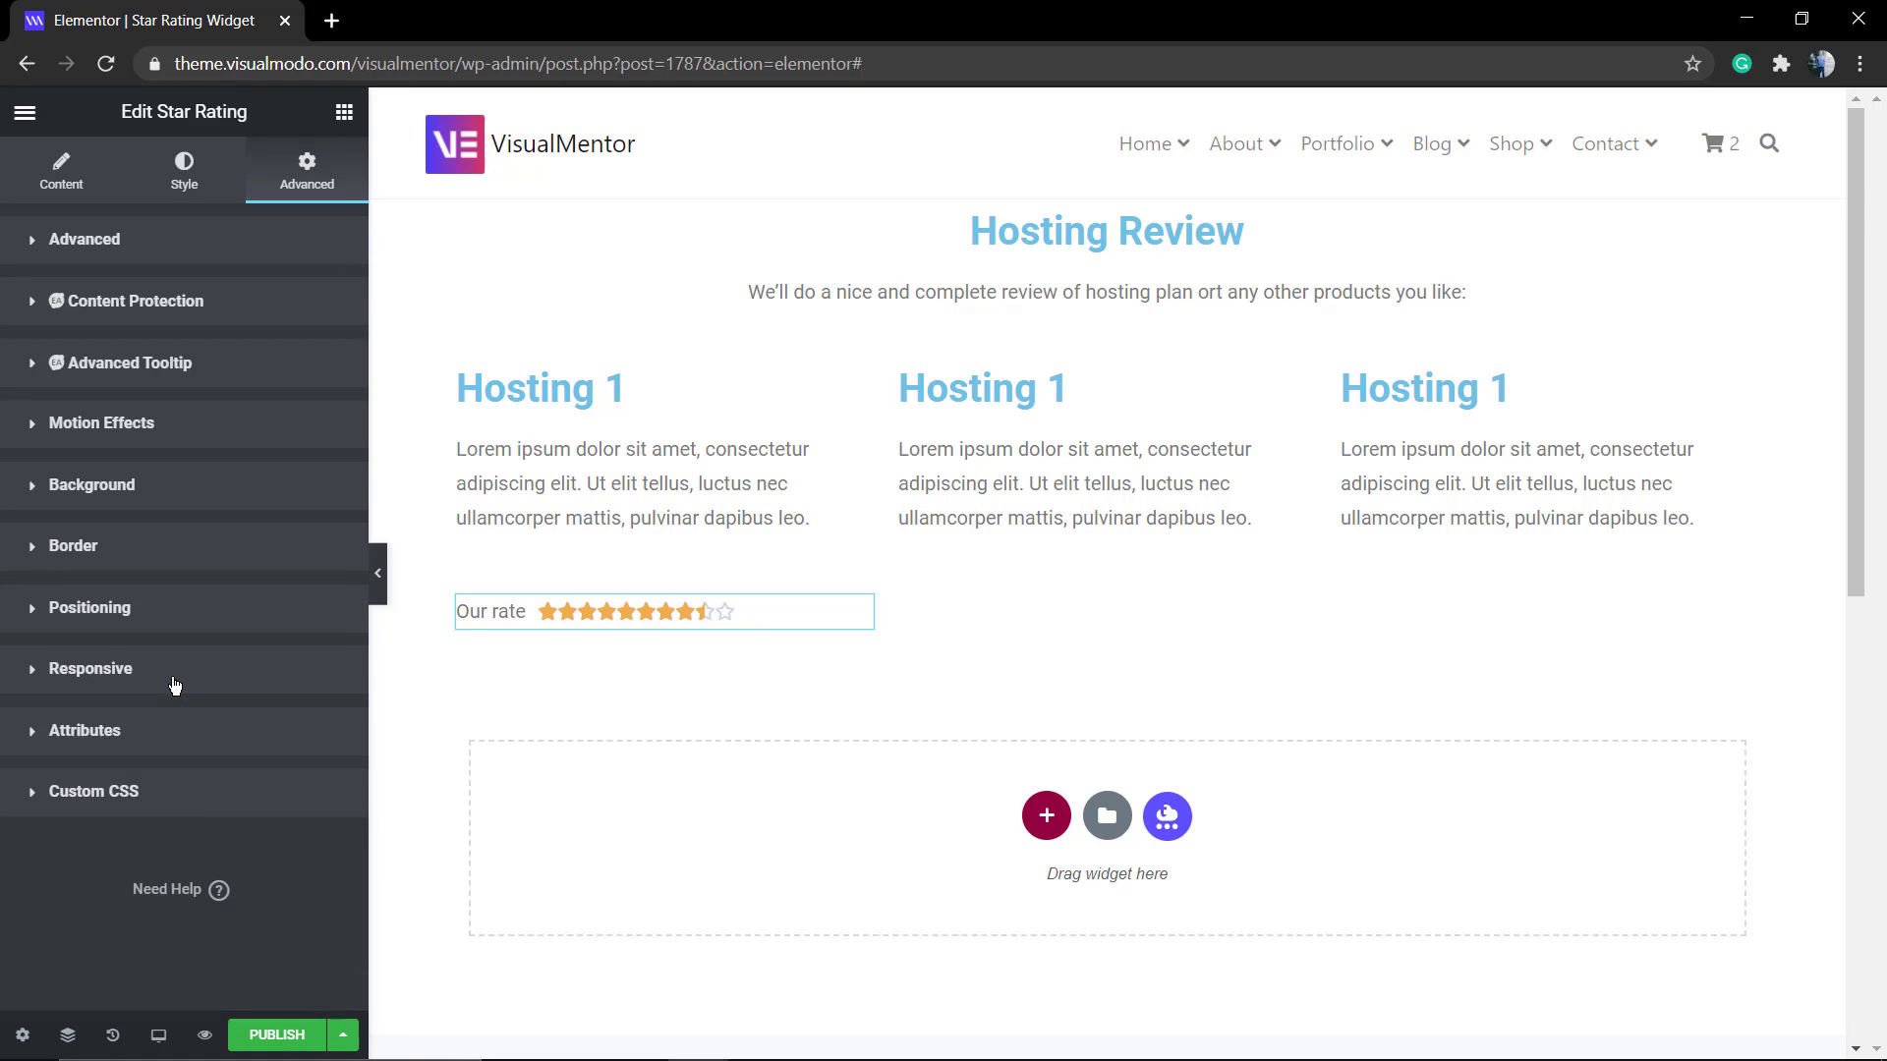
pyautogui.click(199, 798)
pyautogui.click(198, 798)
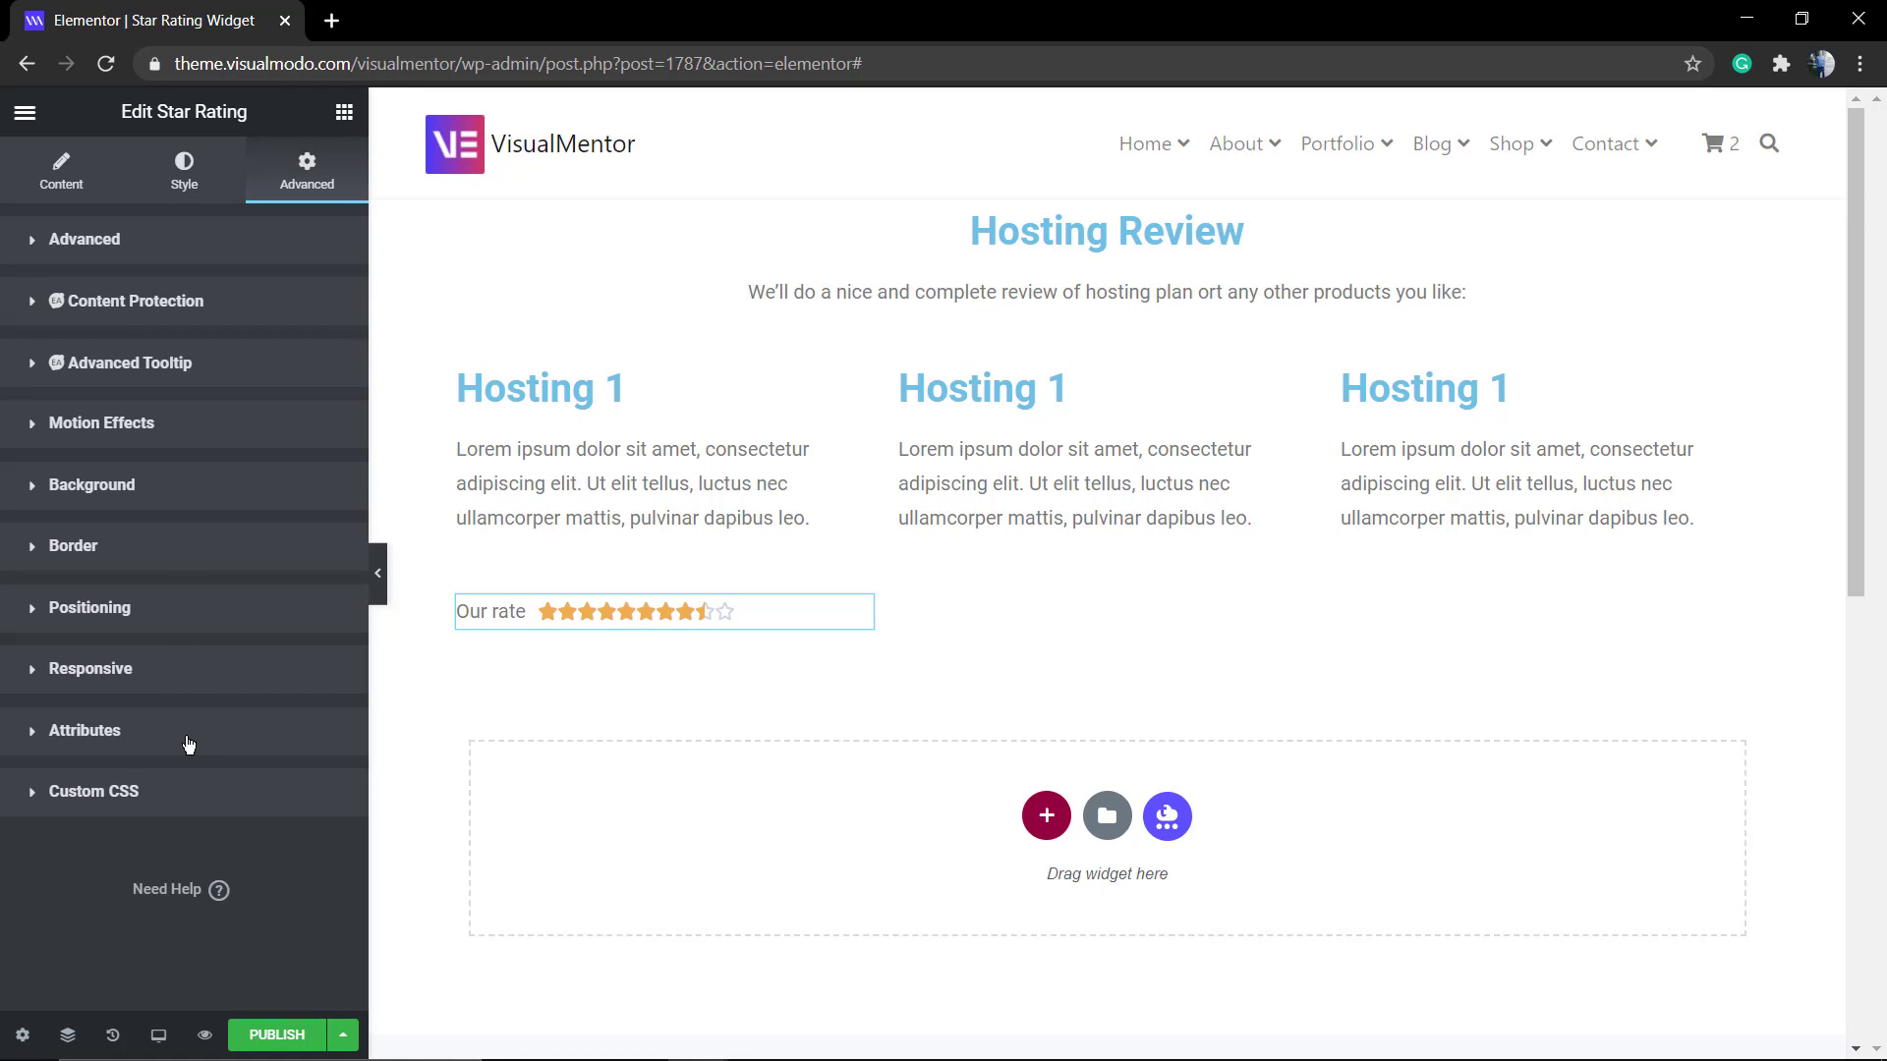
pyautogui.click(167, 608)
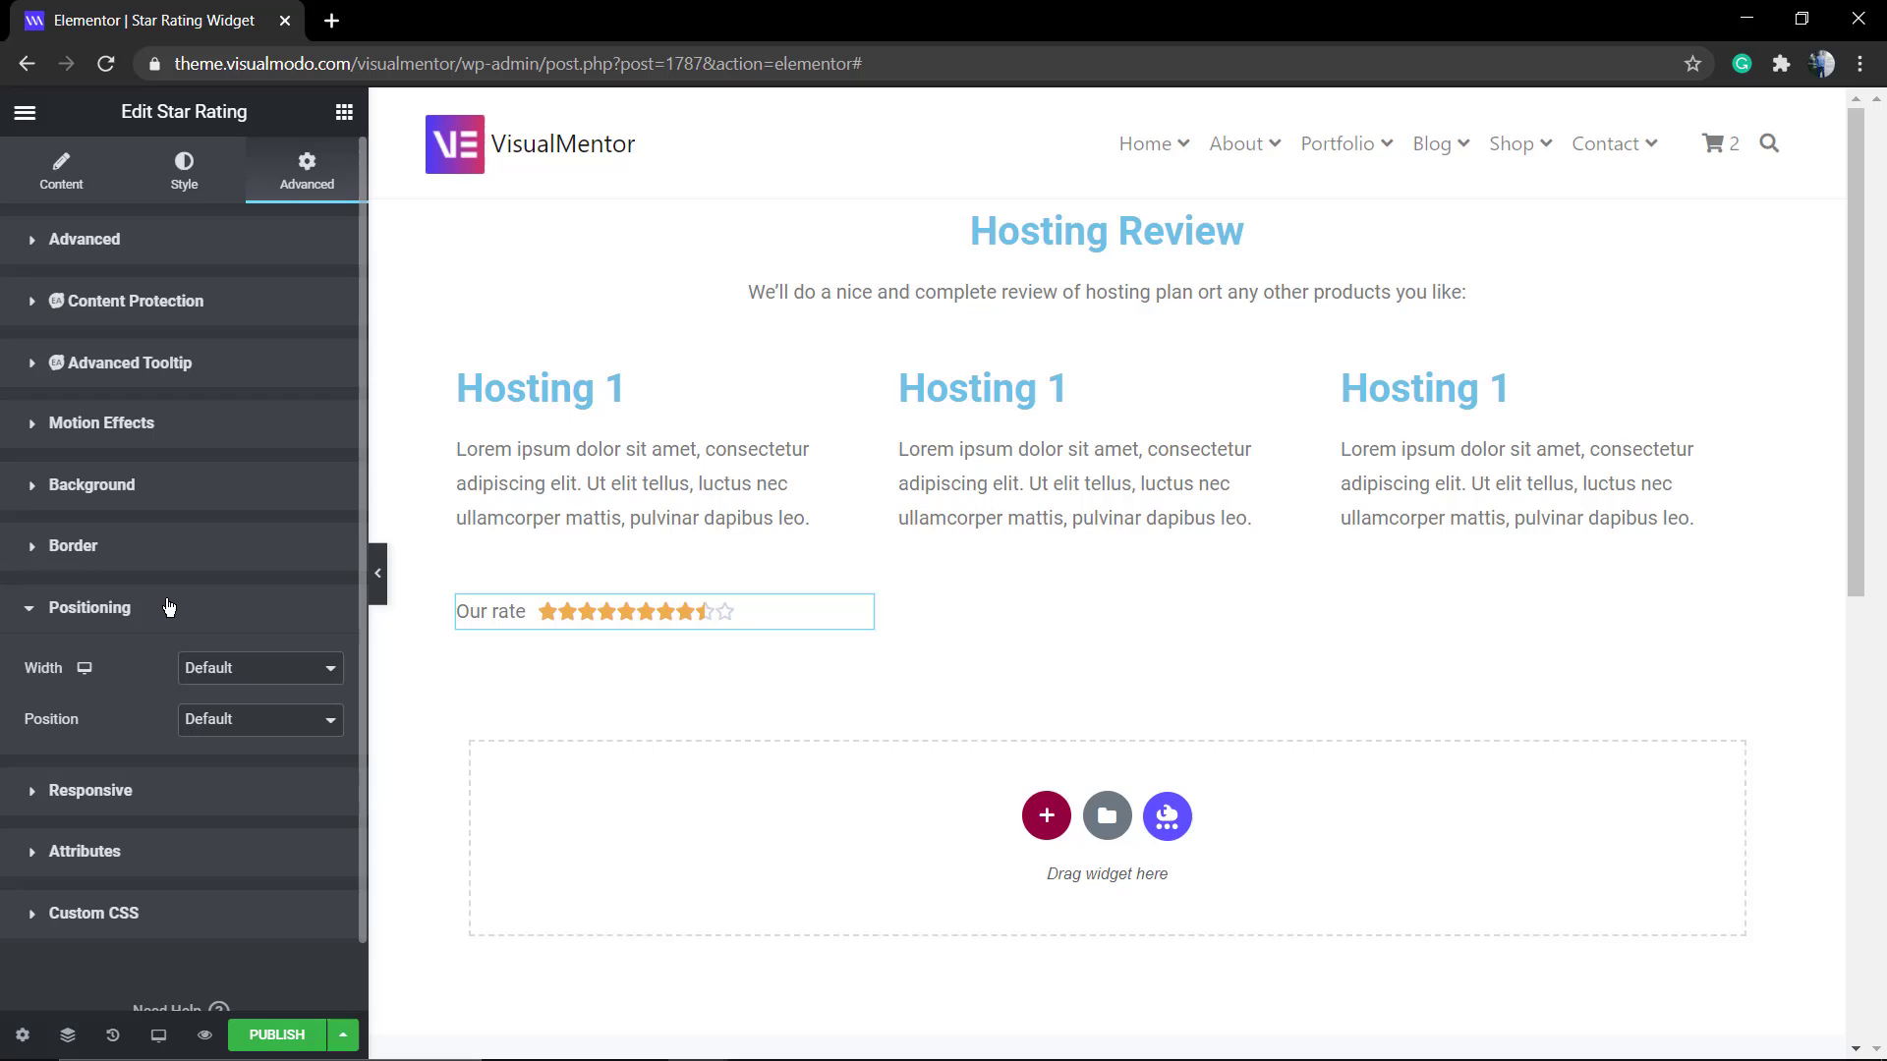
pyautogui.click(246, 671)
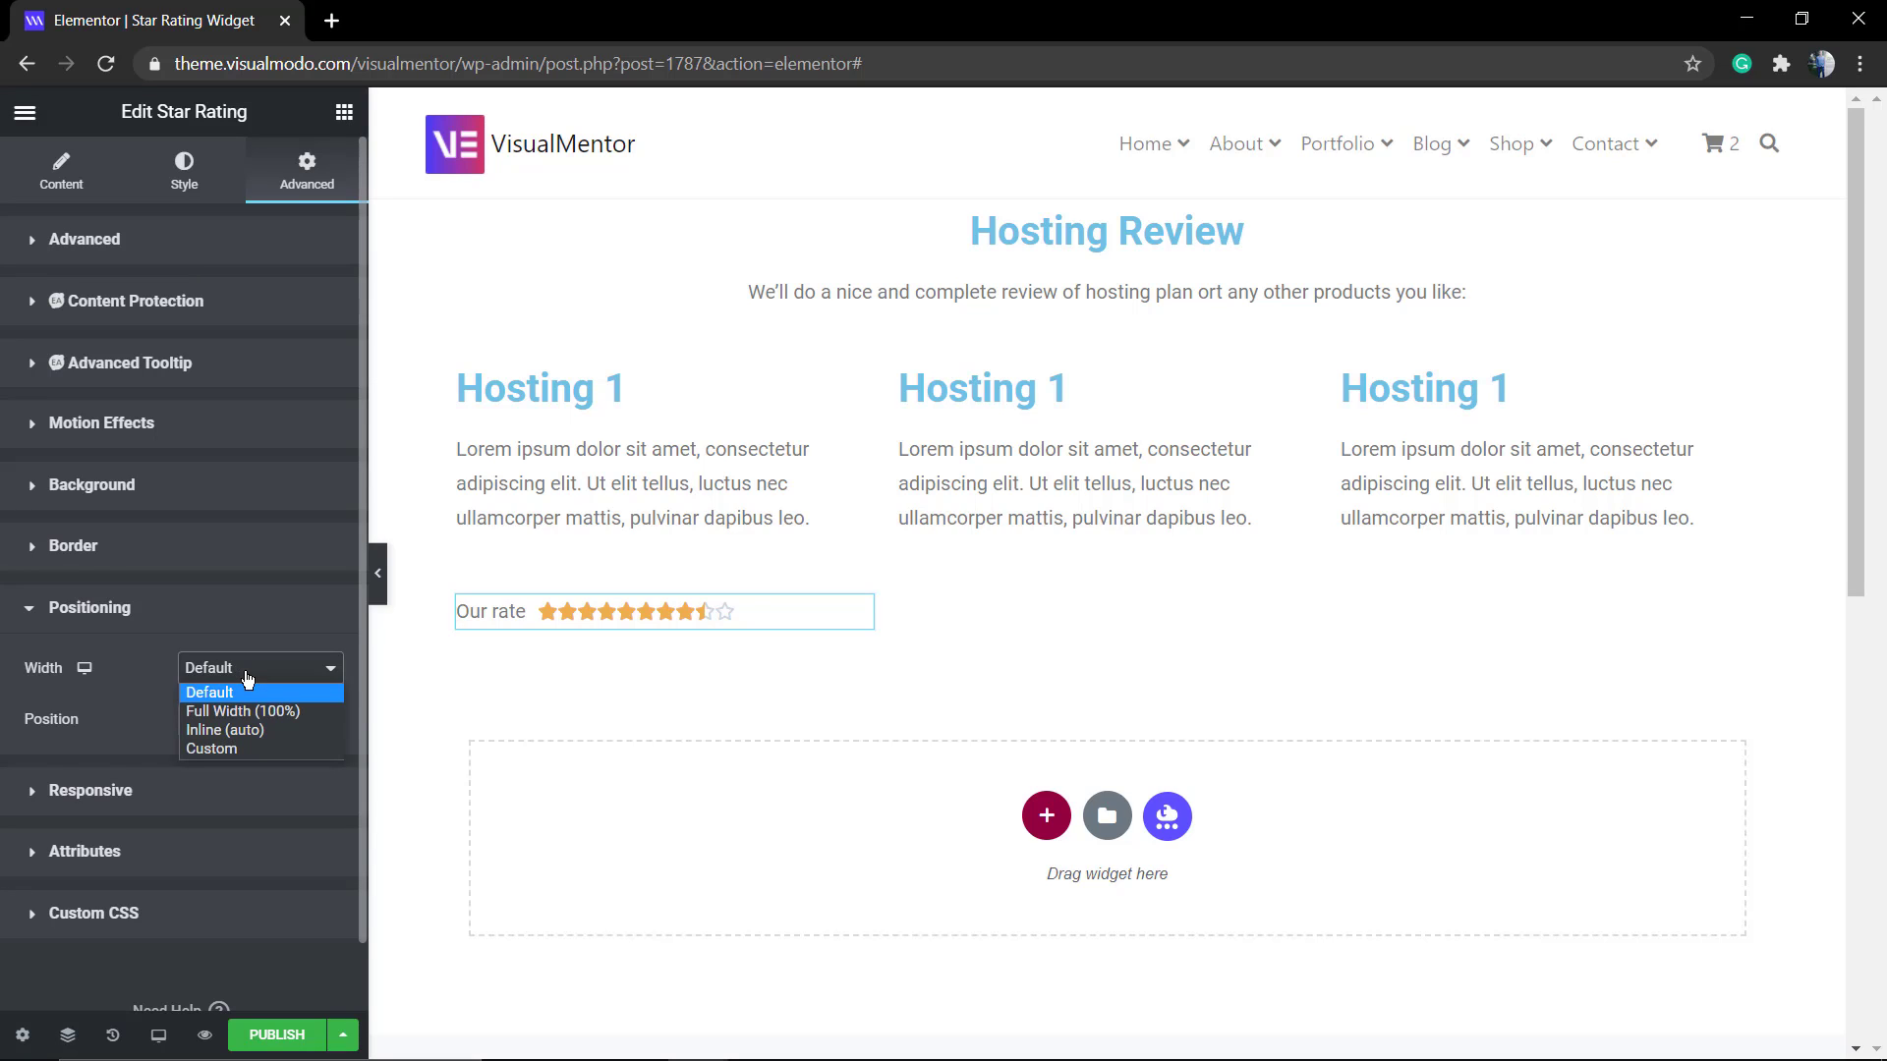
pyautogui.click(248, 678)
pyautogui.click(152, 547)
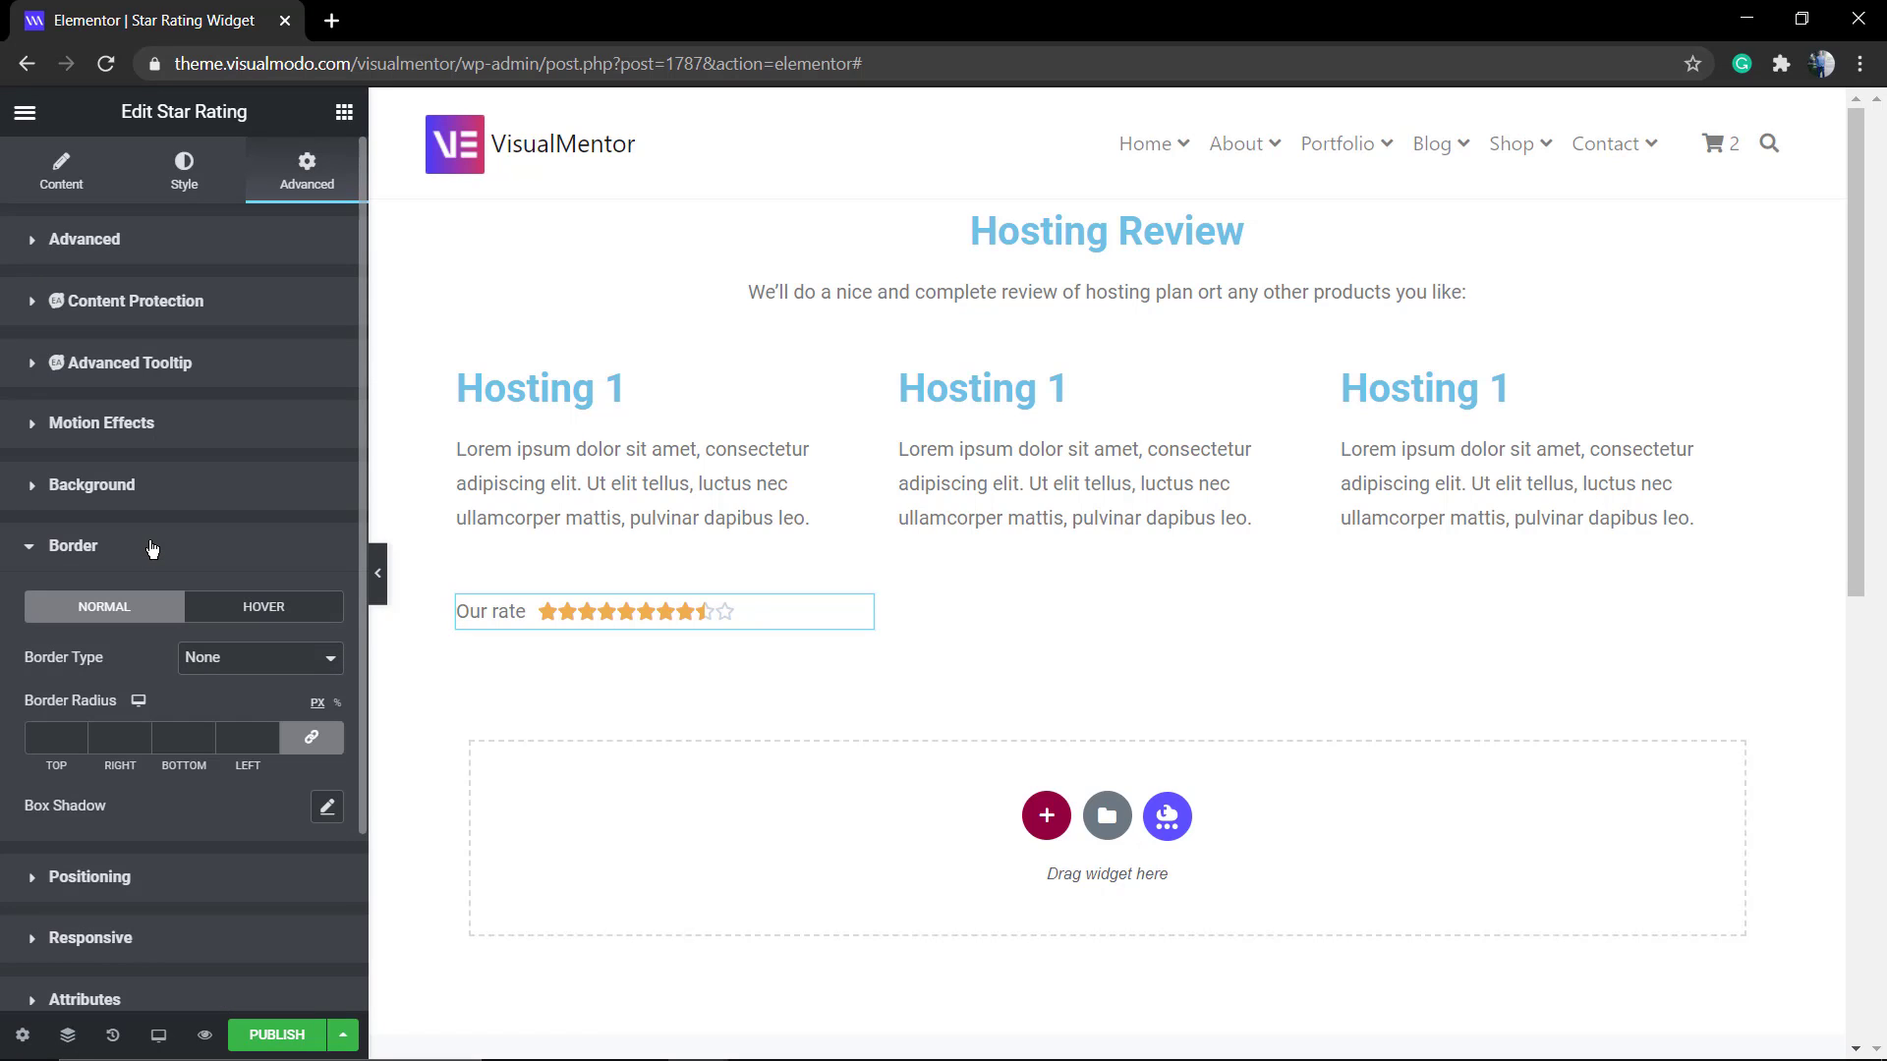
pyautogui.click(183, 486)
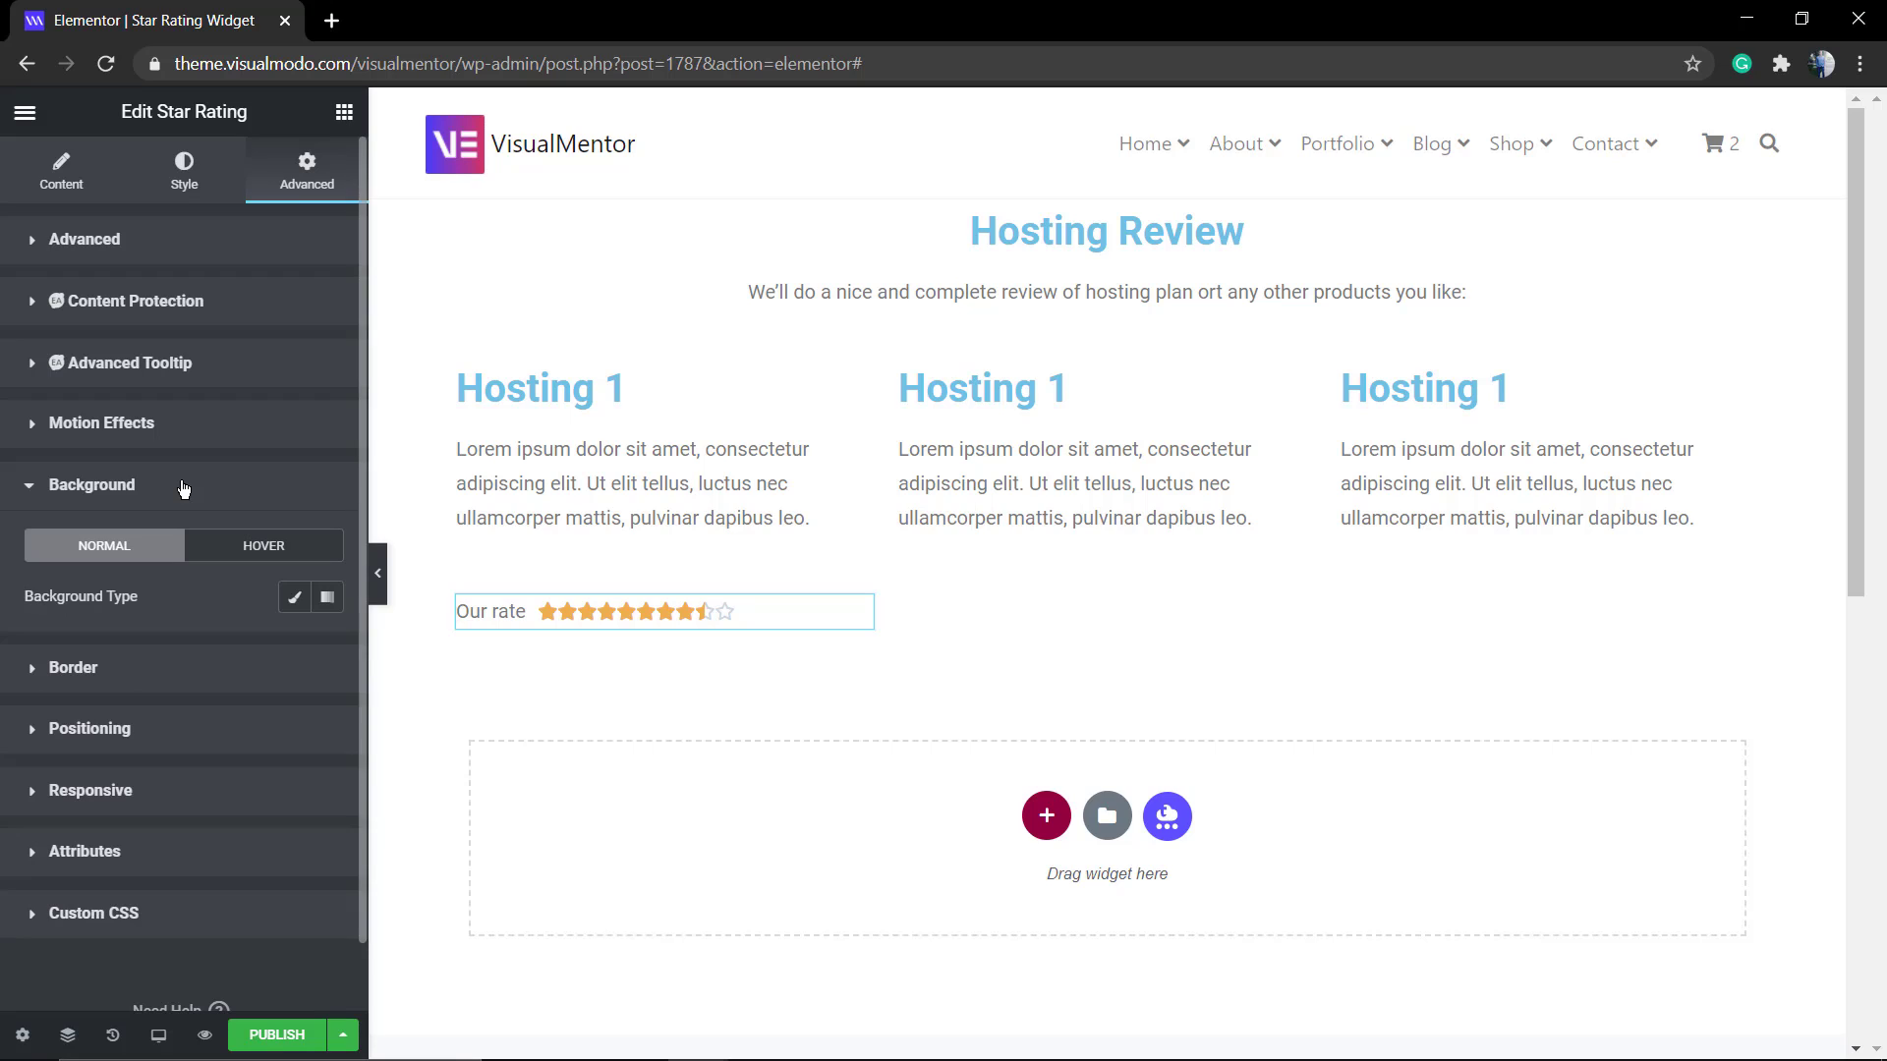
pyautogui.click(174, 437)
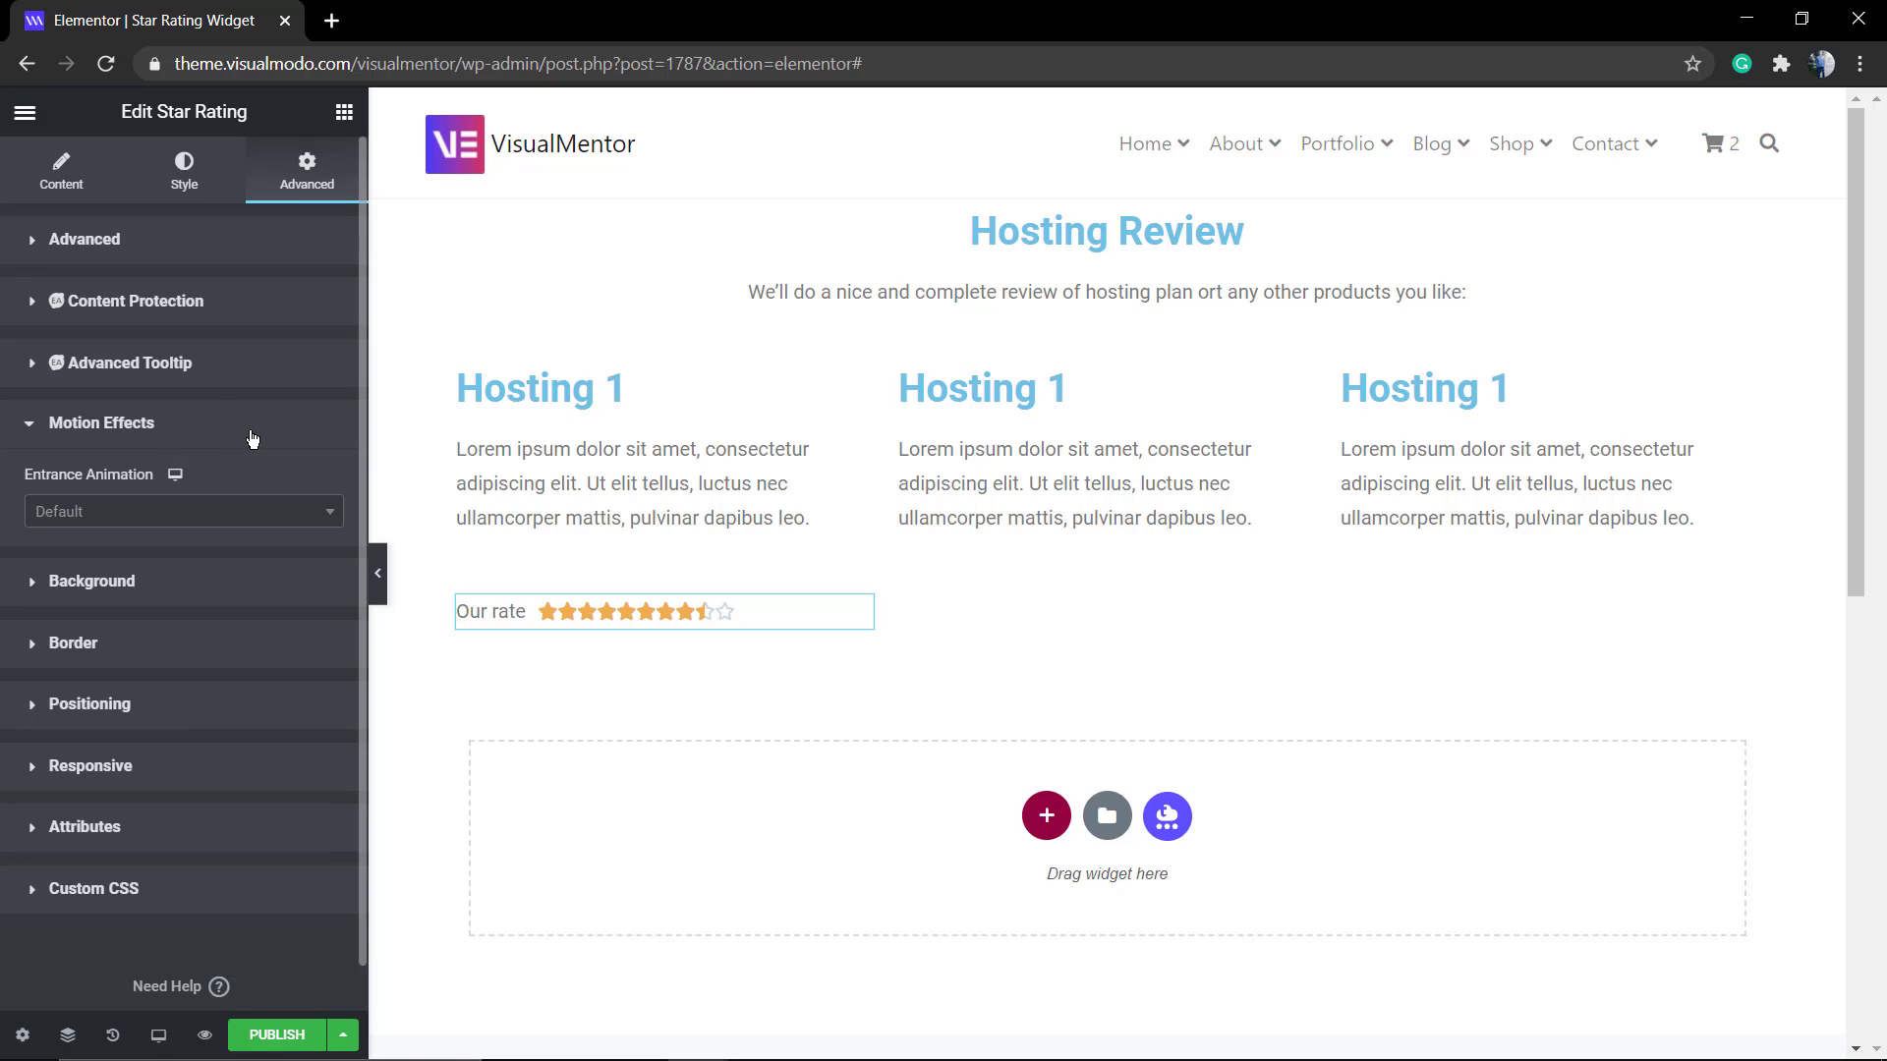
pyautogui.click(222, 248)
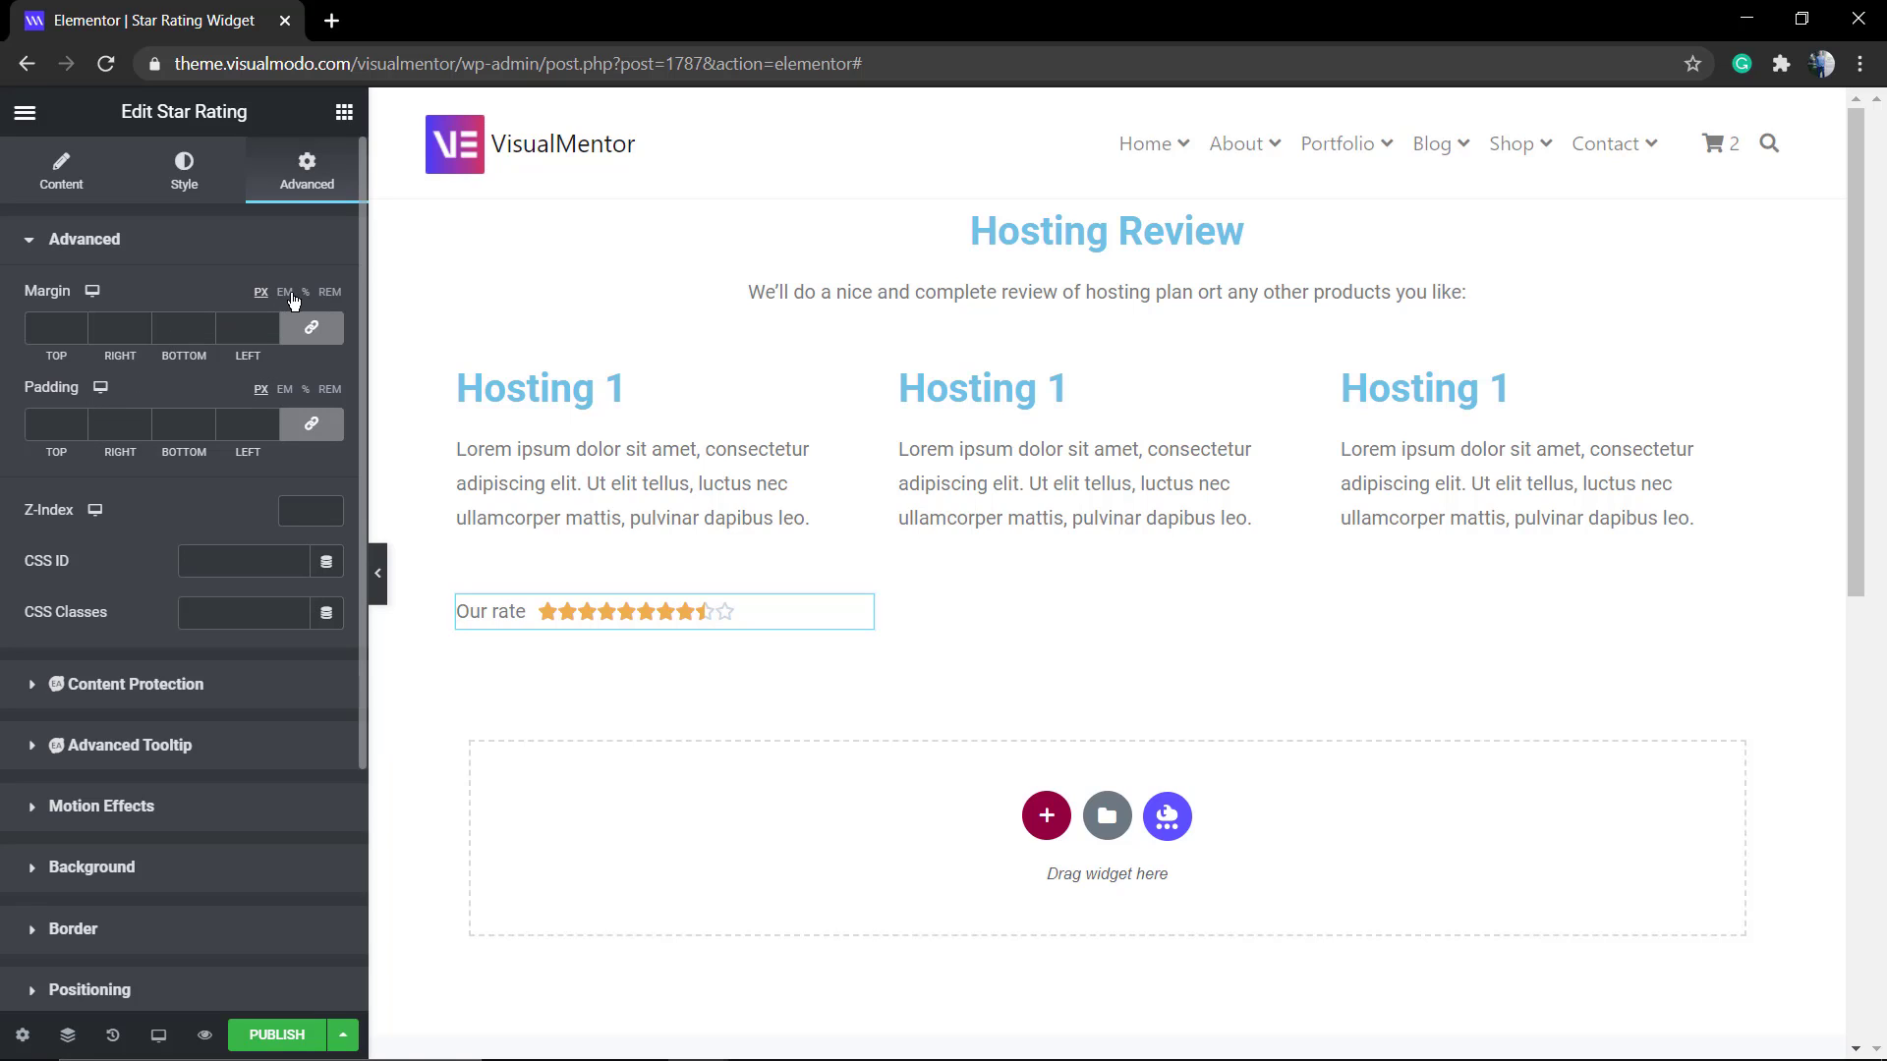
pyautogui.click(70, 205)
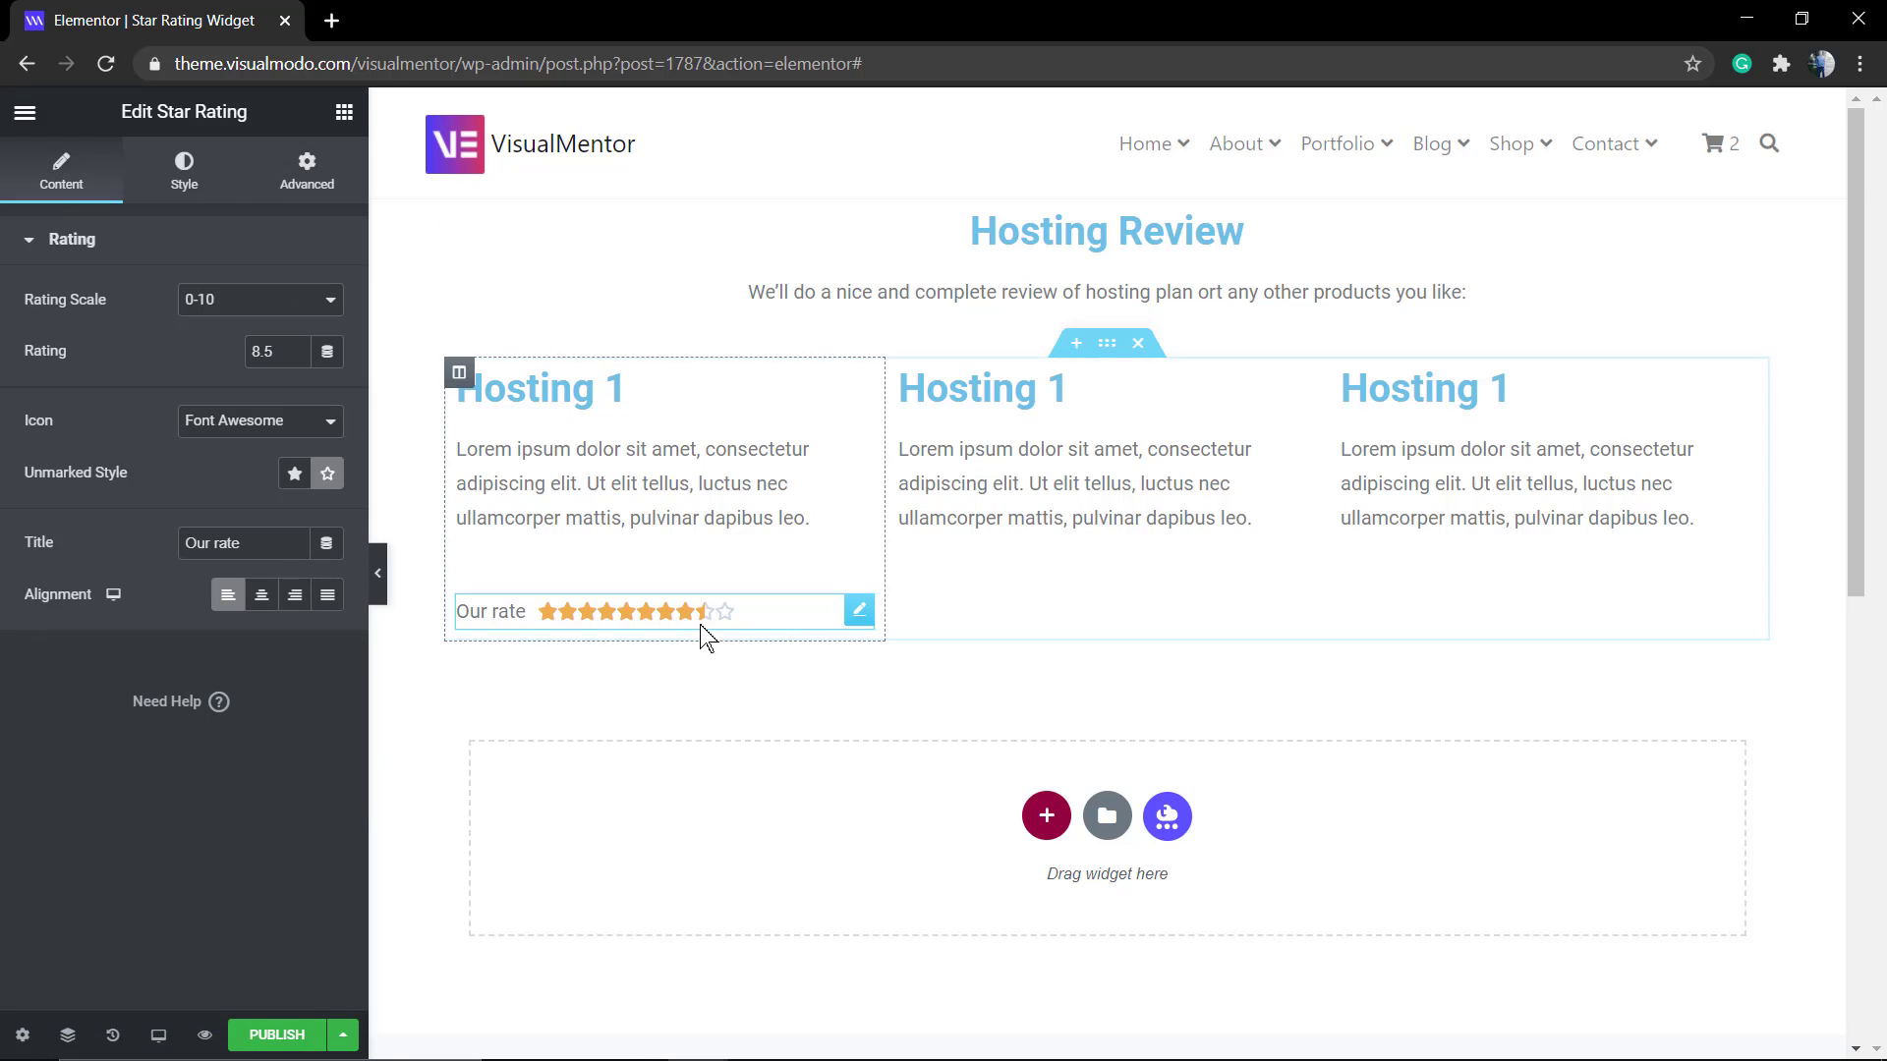
# - Duplicate the Our rate star rating twice and move the copies into the middle and right columns
pyautogui.rightClick(764, 610)
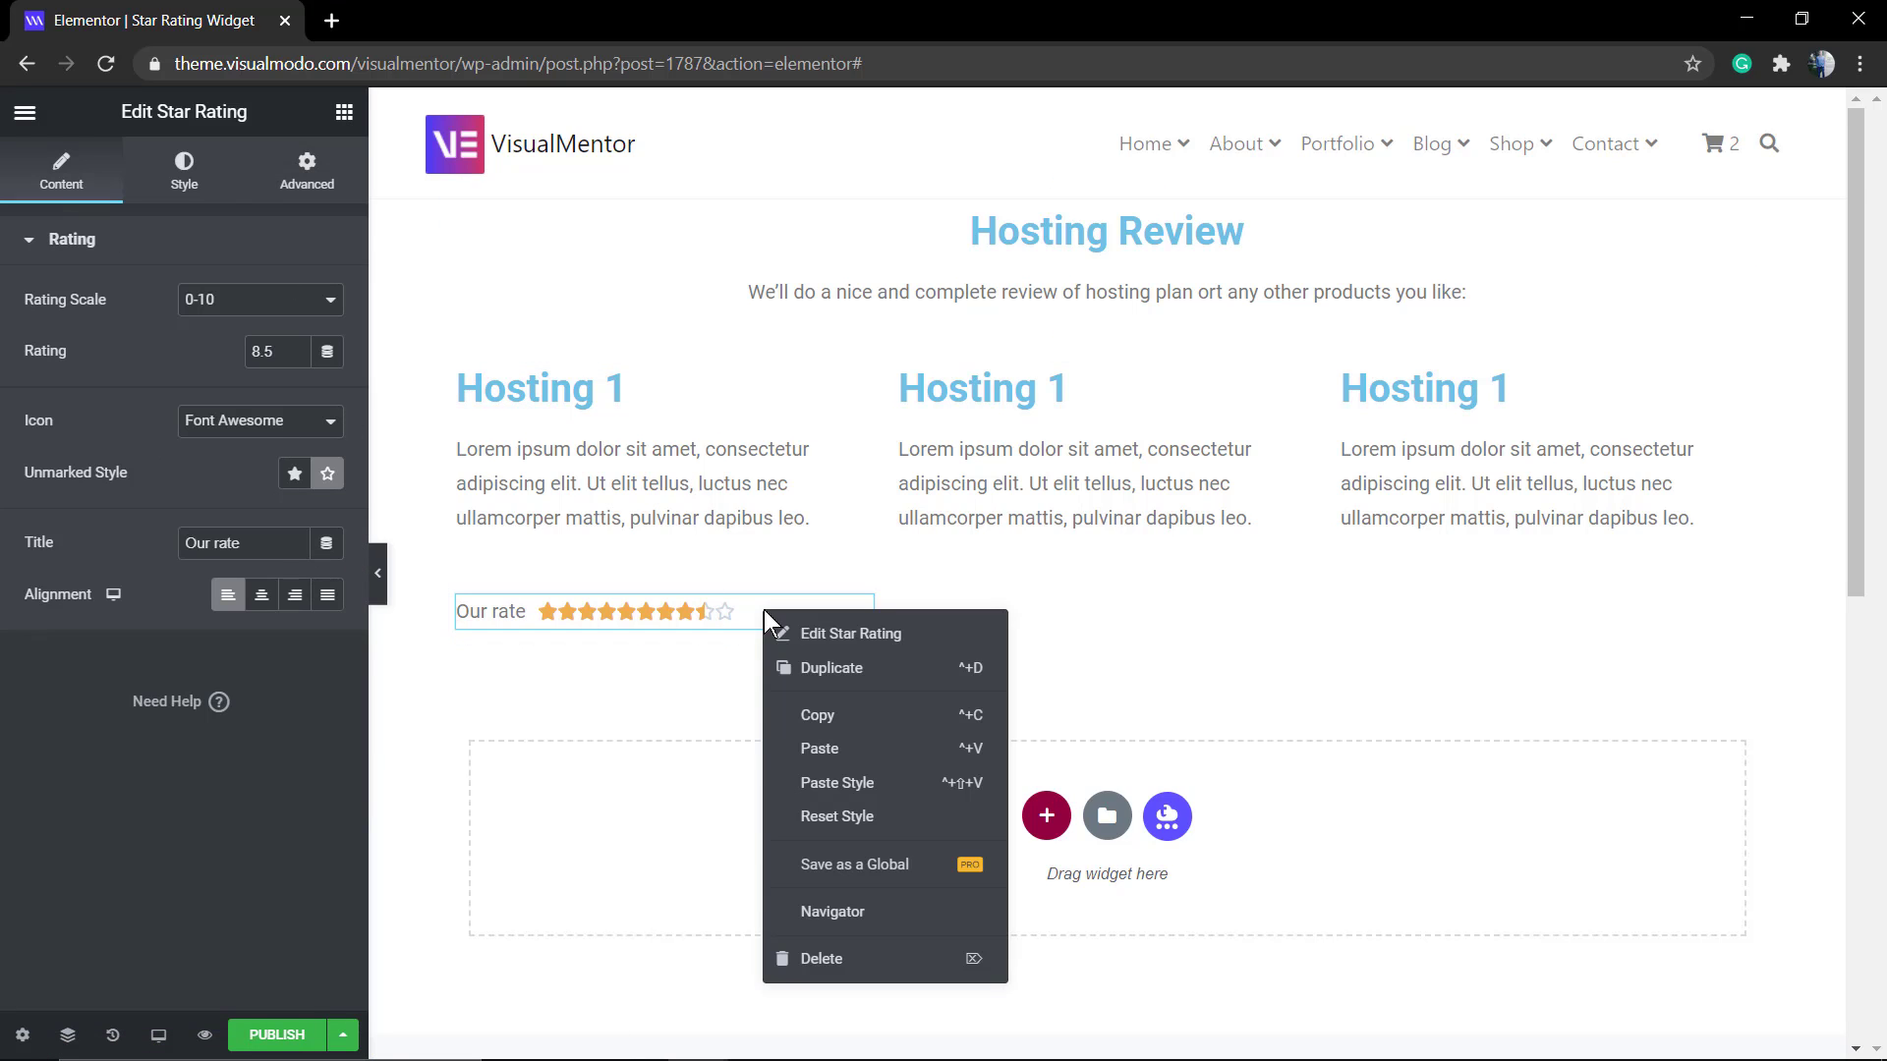
pyautogui.click(834, 670)
pyautogui.rightClick(701, 615)
pyautogui.click(813, 668)
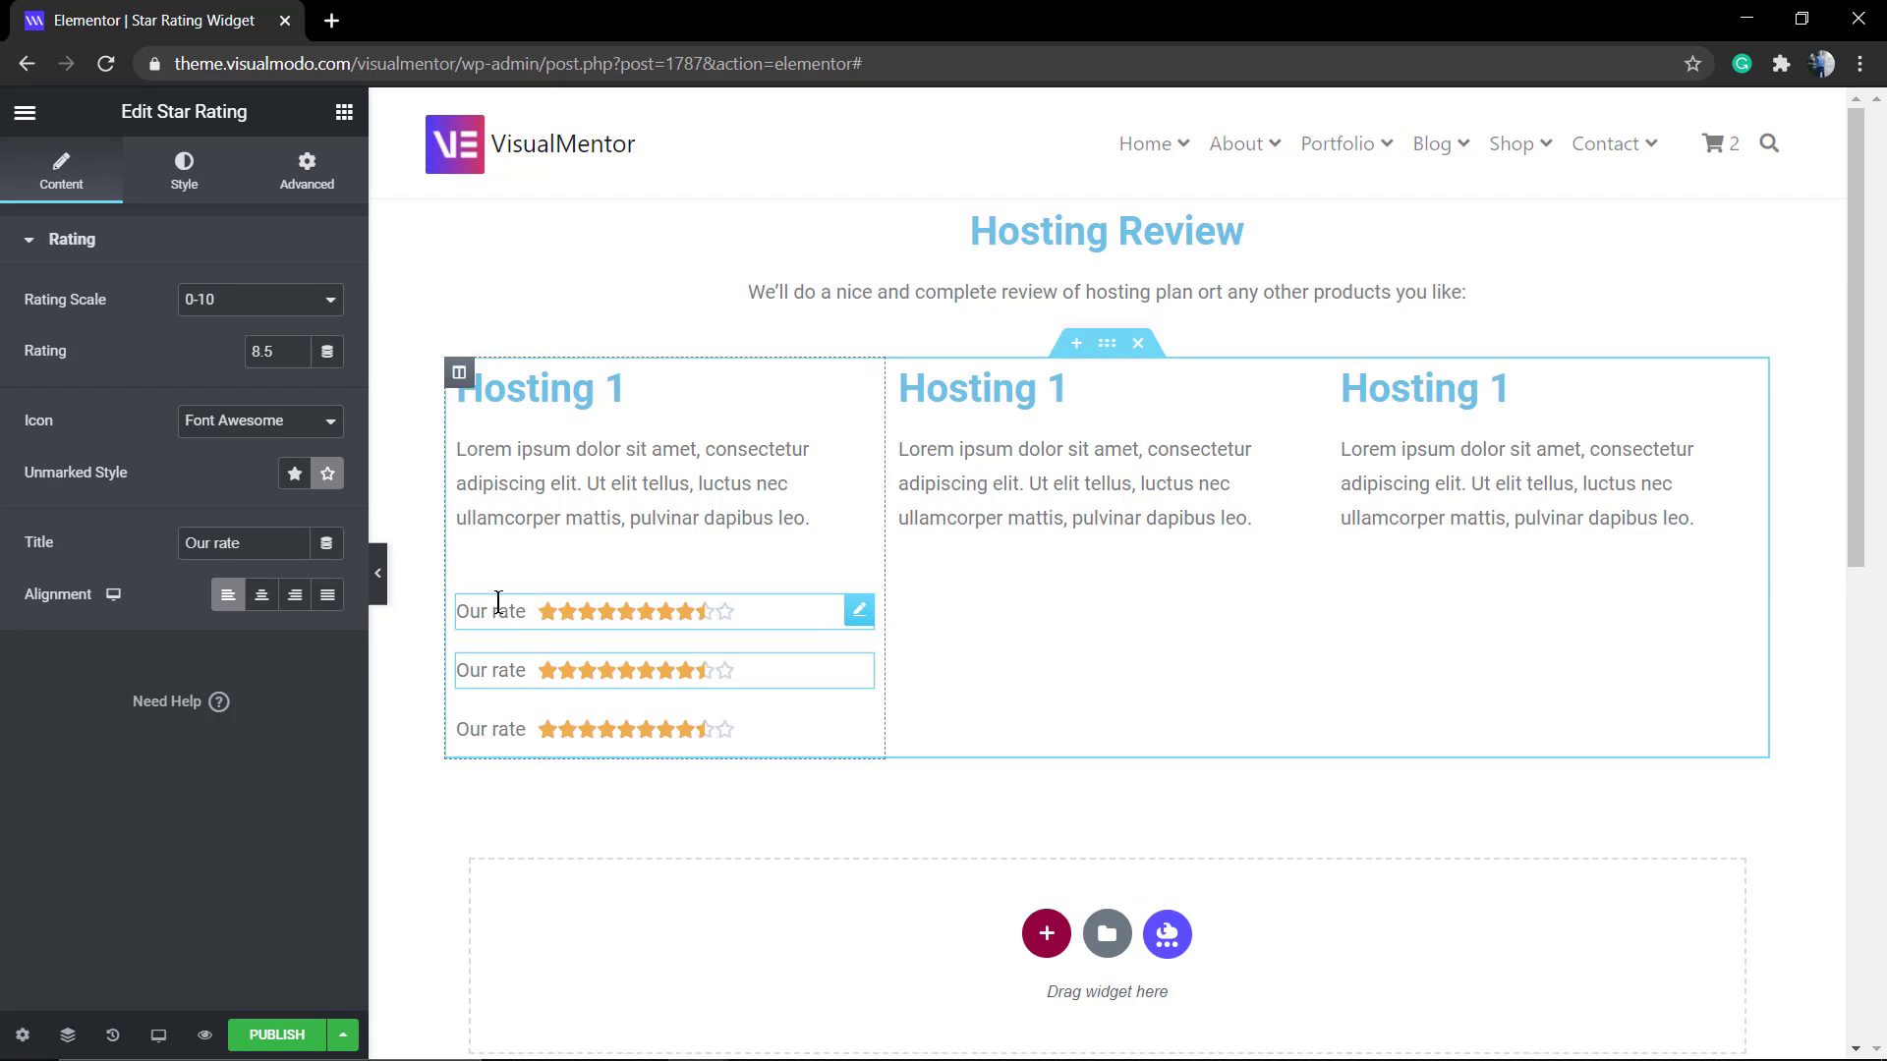
pyautogui.moveTo(859, 610); pyautogui.dragTo(1080, 602)
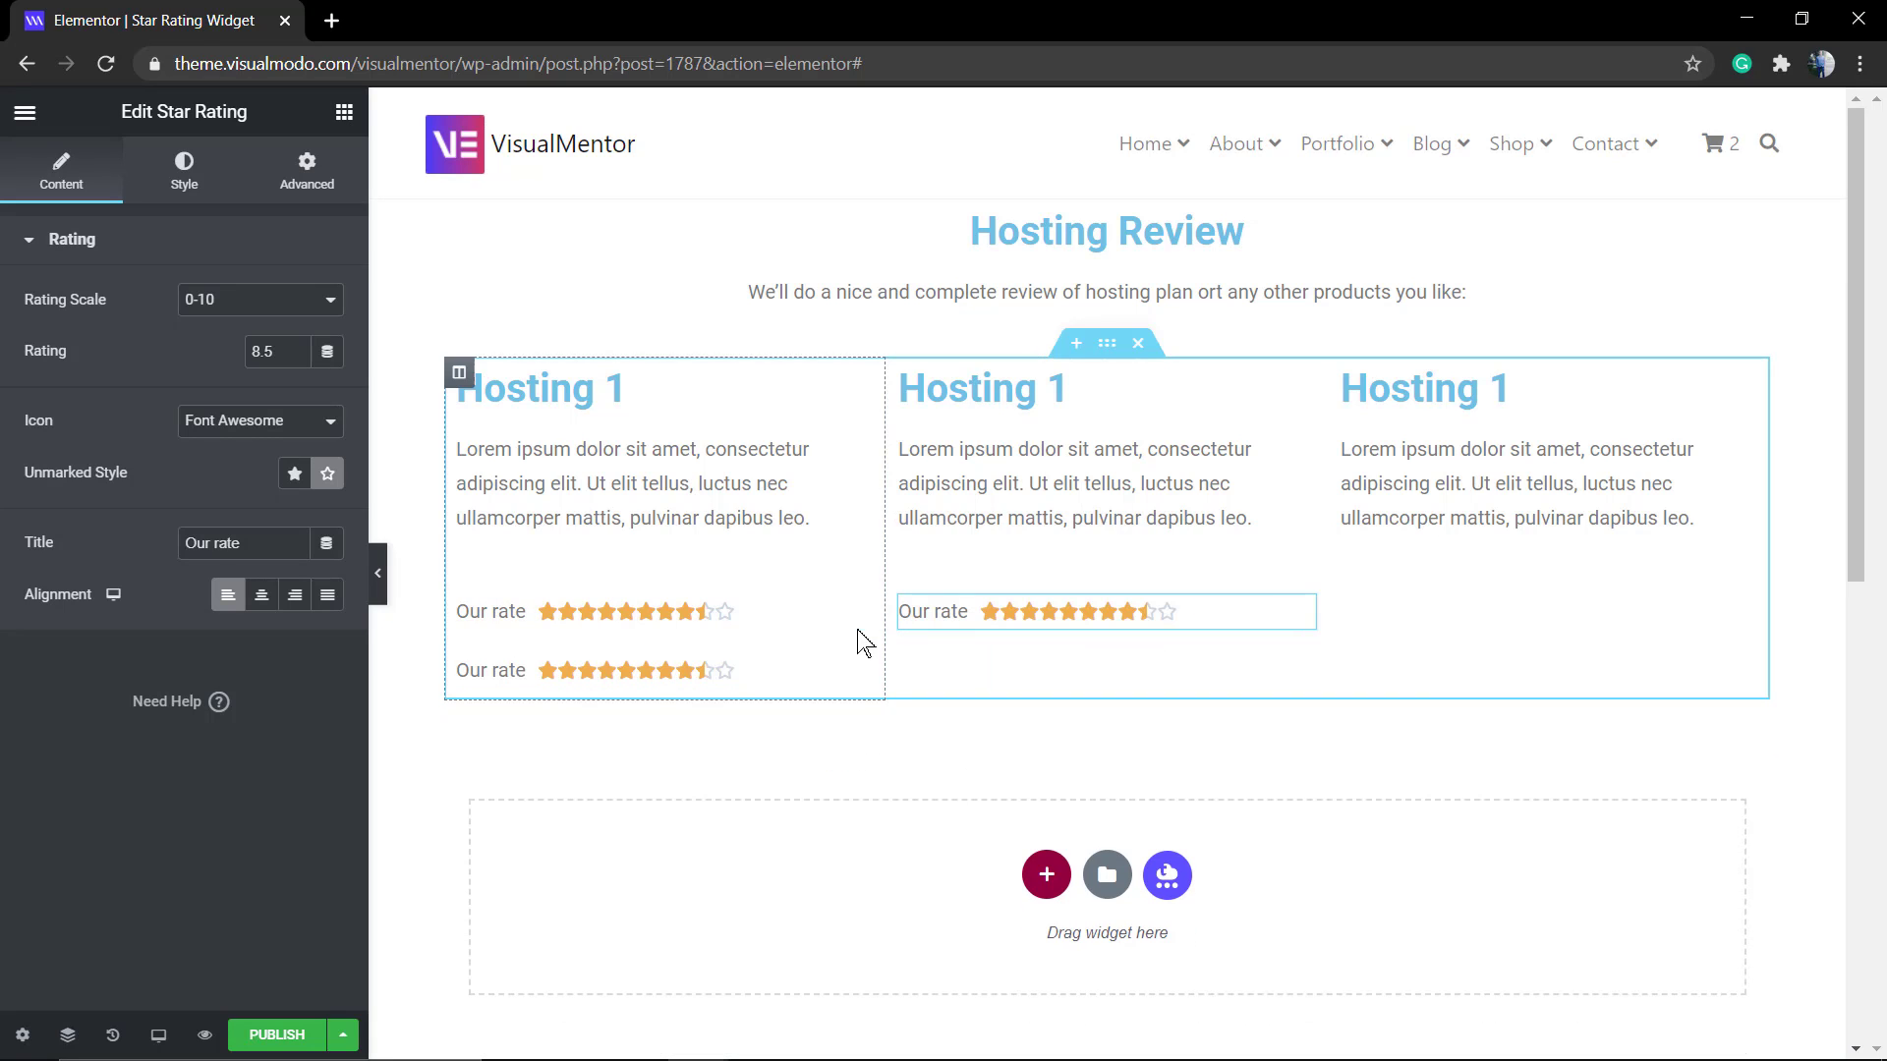
pyautogui.moveTo(855, 665); pyautogui.dragTo(1482, 625)
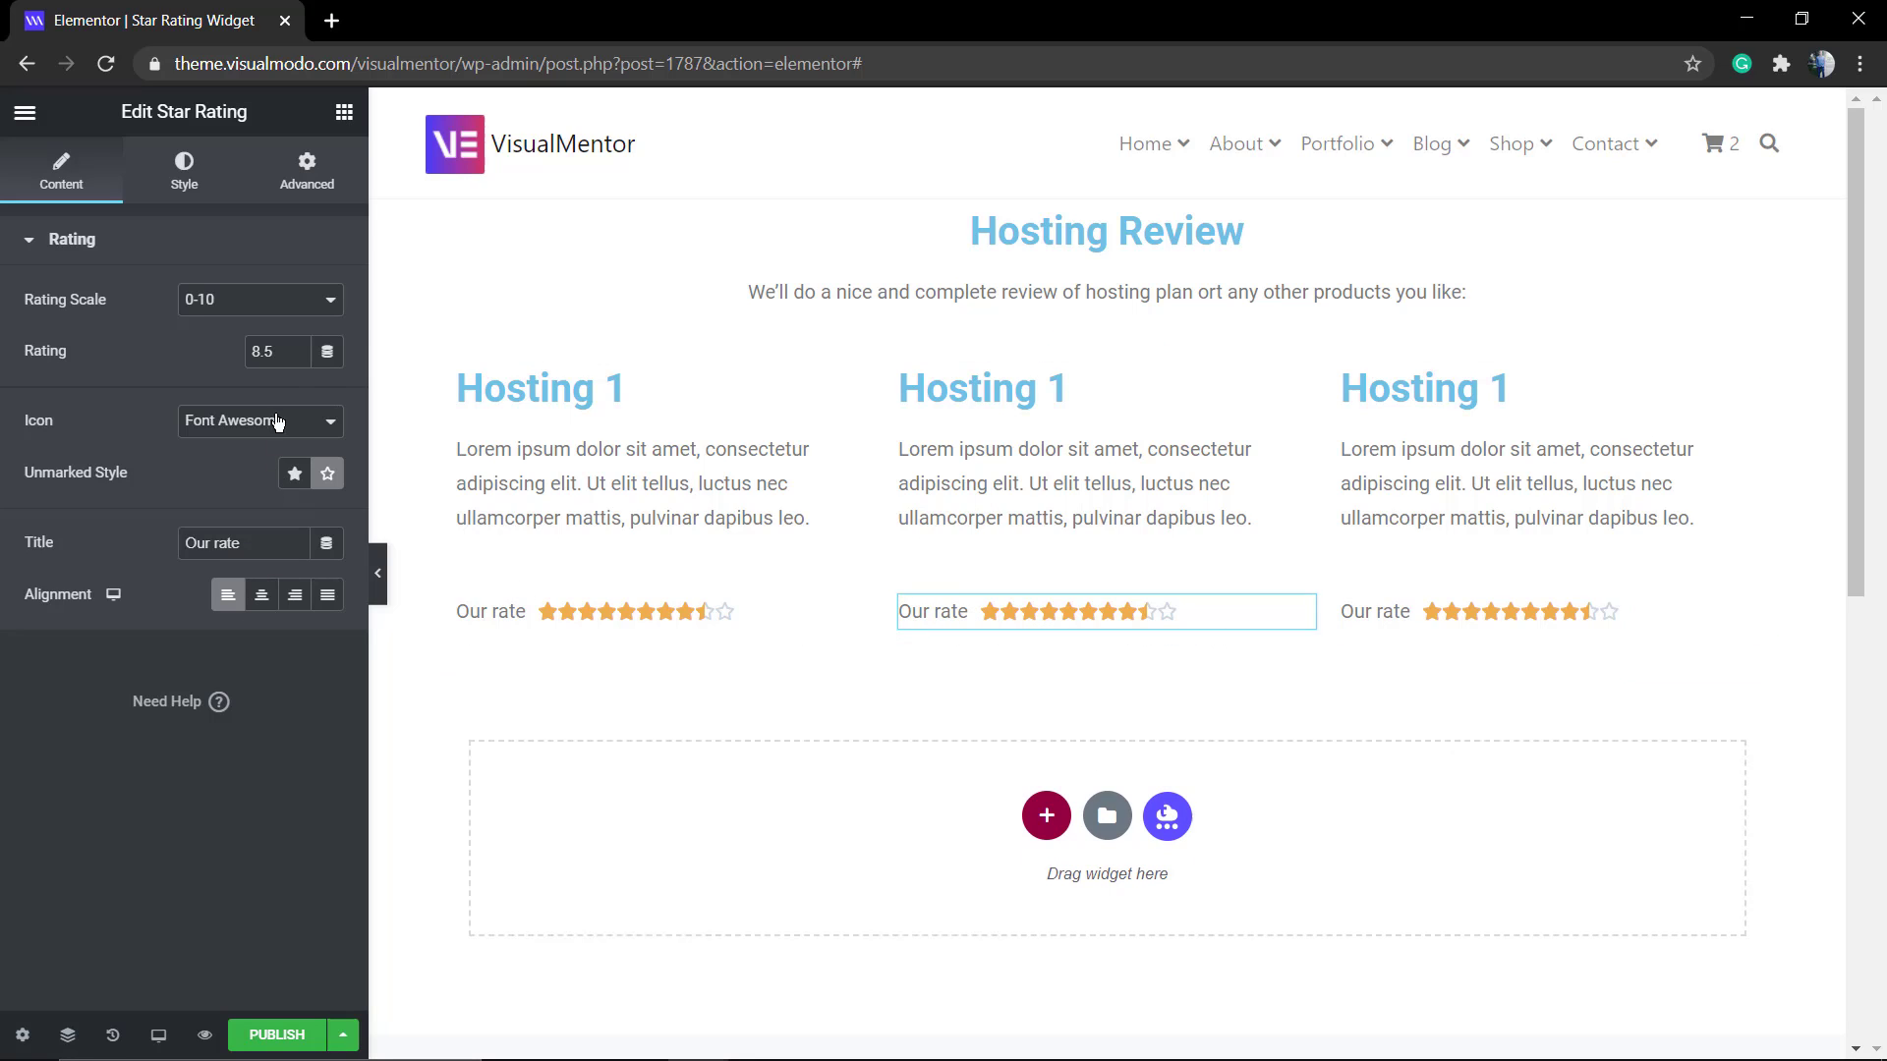
# - Change the middle copy's rating value and set the right column's rating to a full 10
pyautogui.doubleClick(271, 352)
pyautogui.write('7.9')
pyautogui.rightClick(1144, 606)
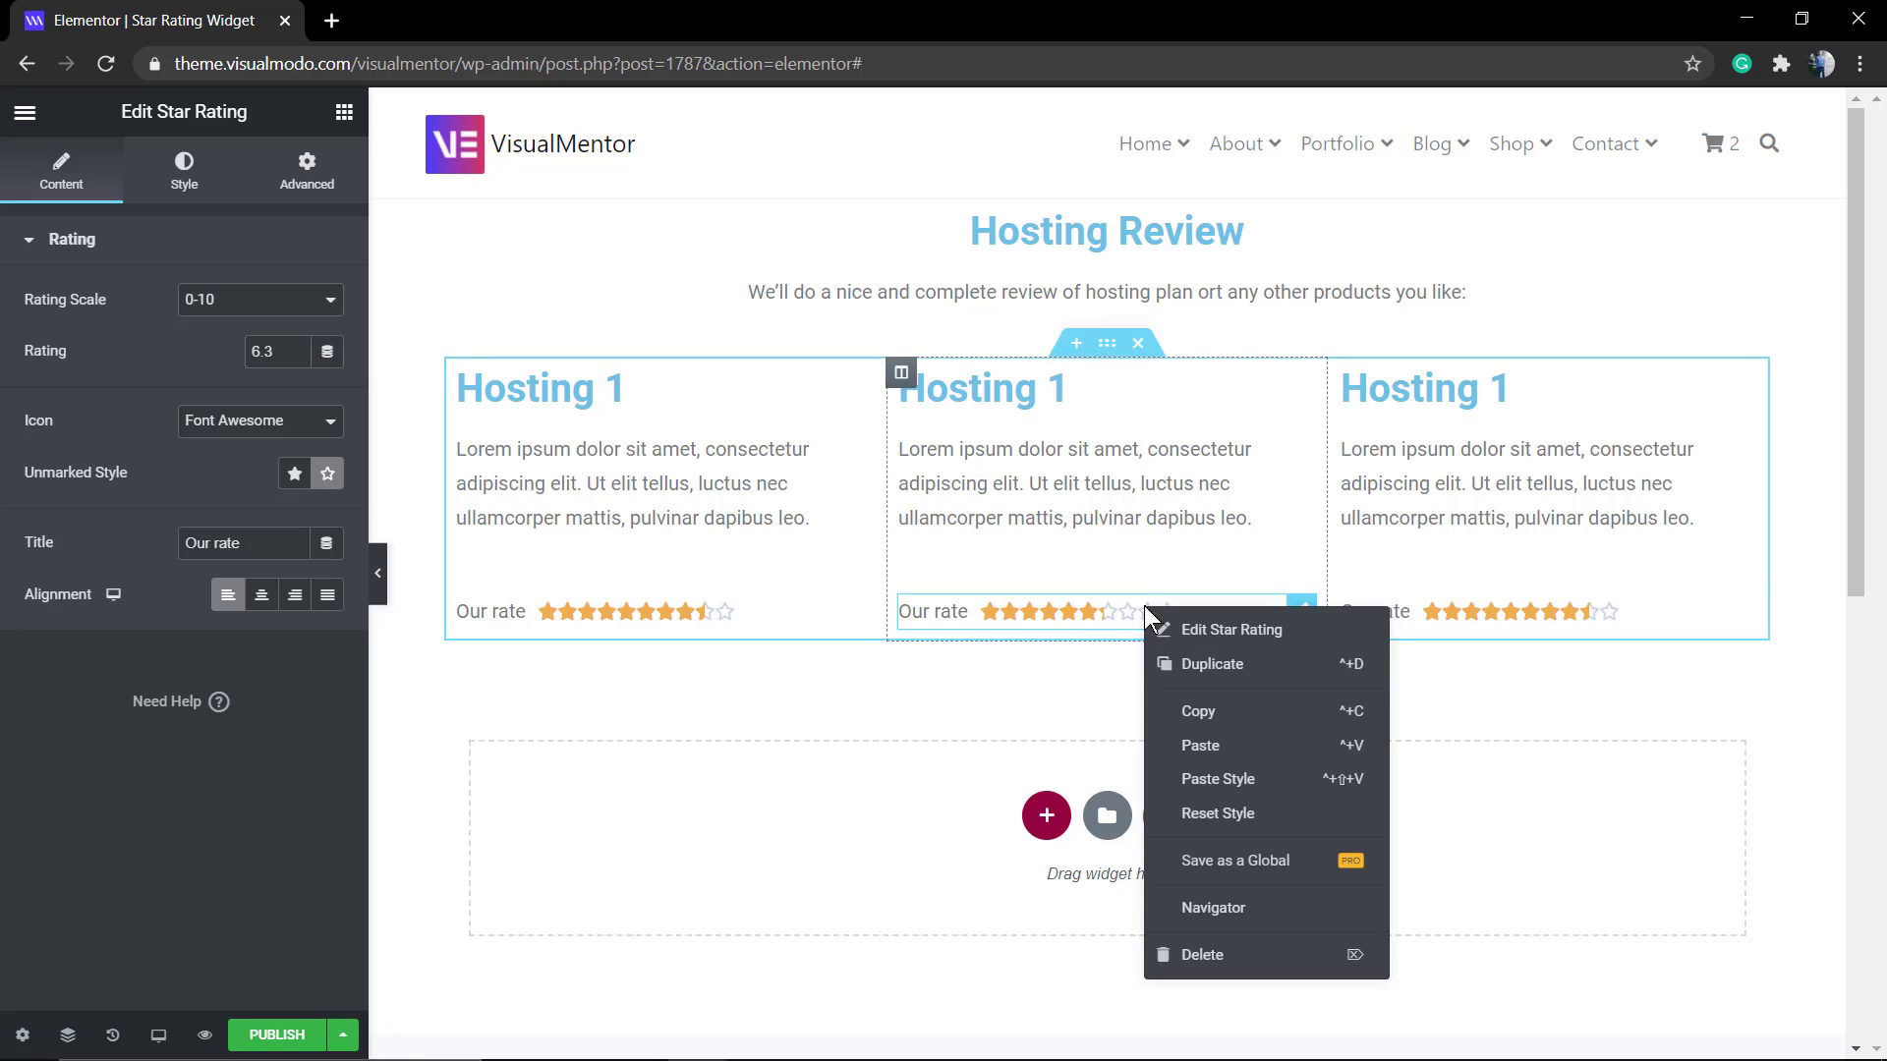
pyautogui.click(1563, 621)
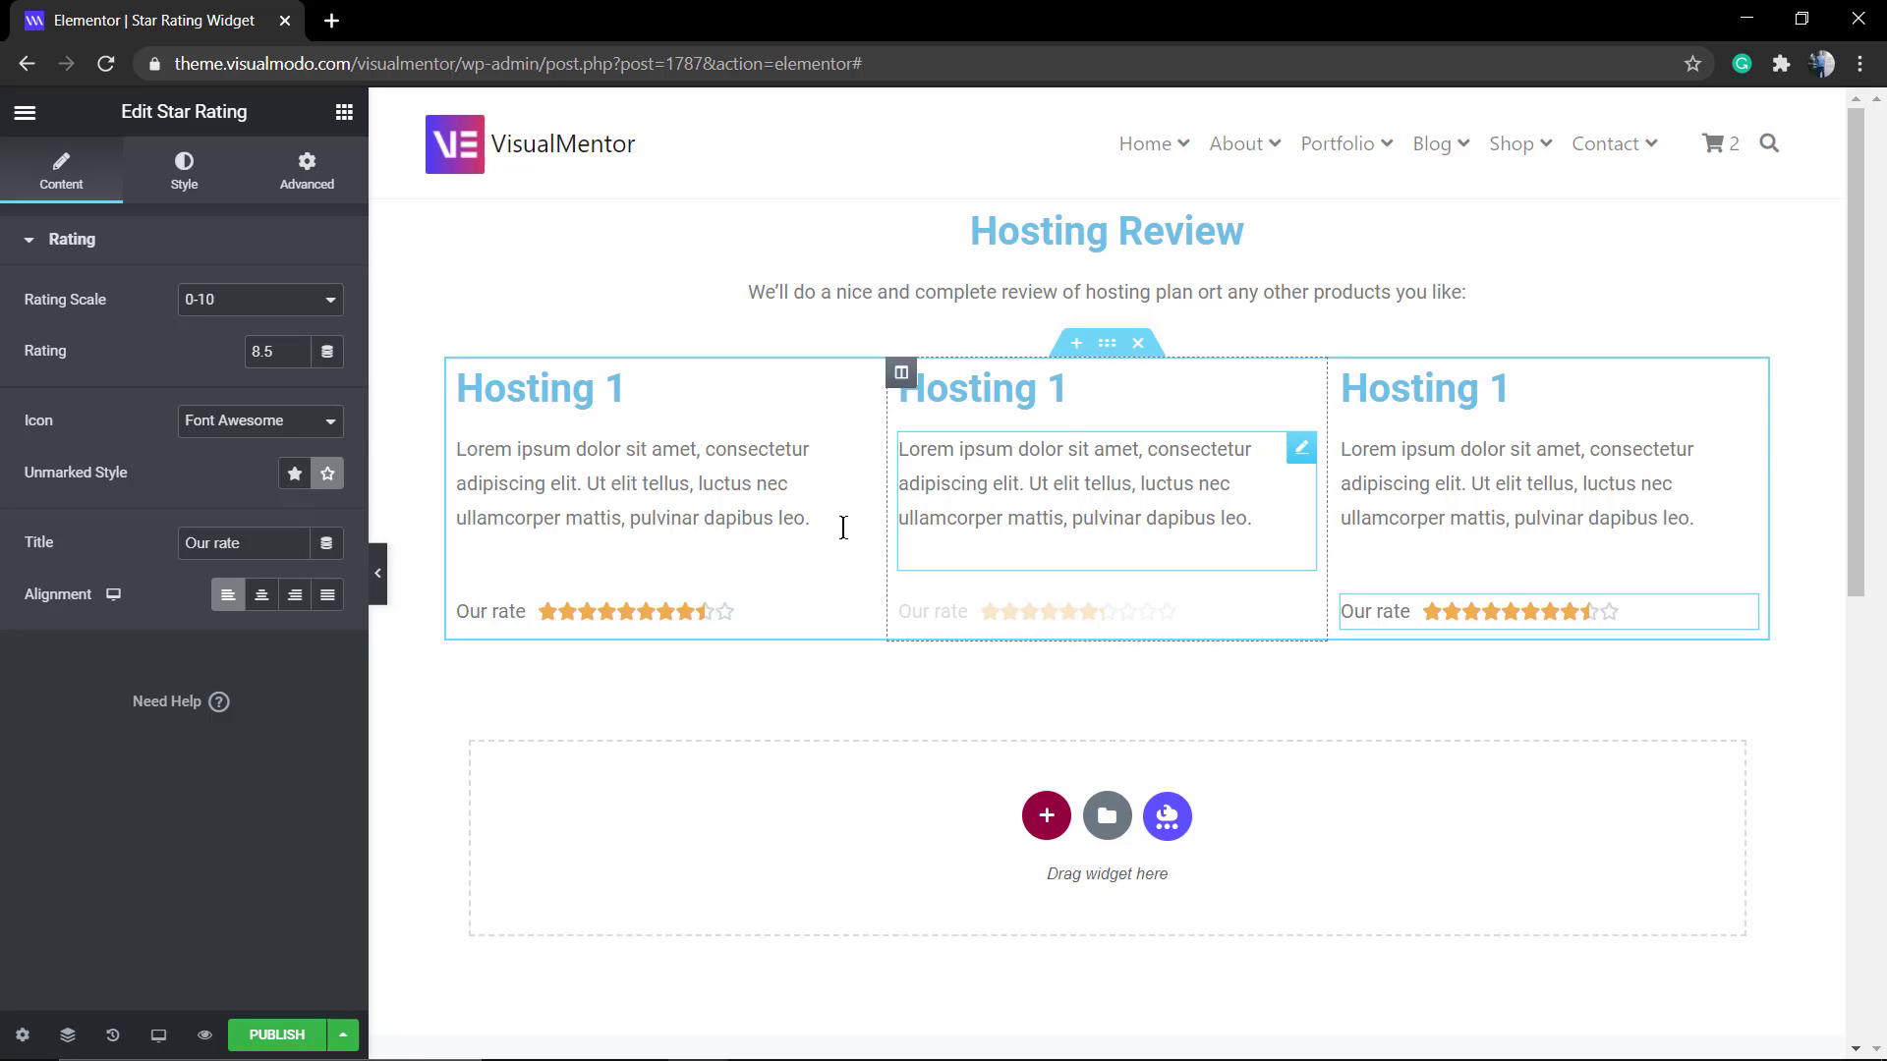
pyautogui.click(327, 352)
pyautogui.click(294, 348)
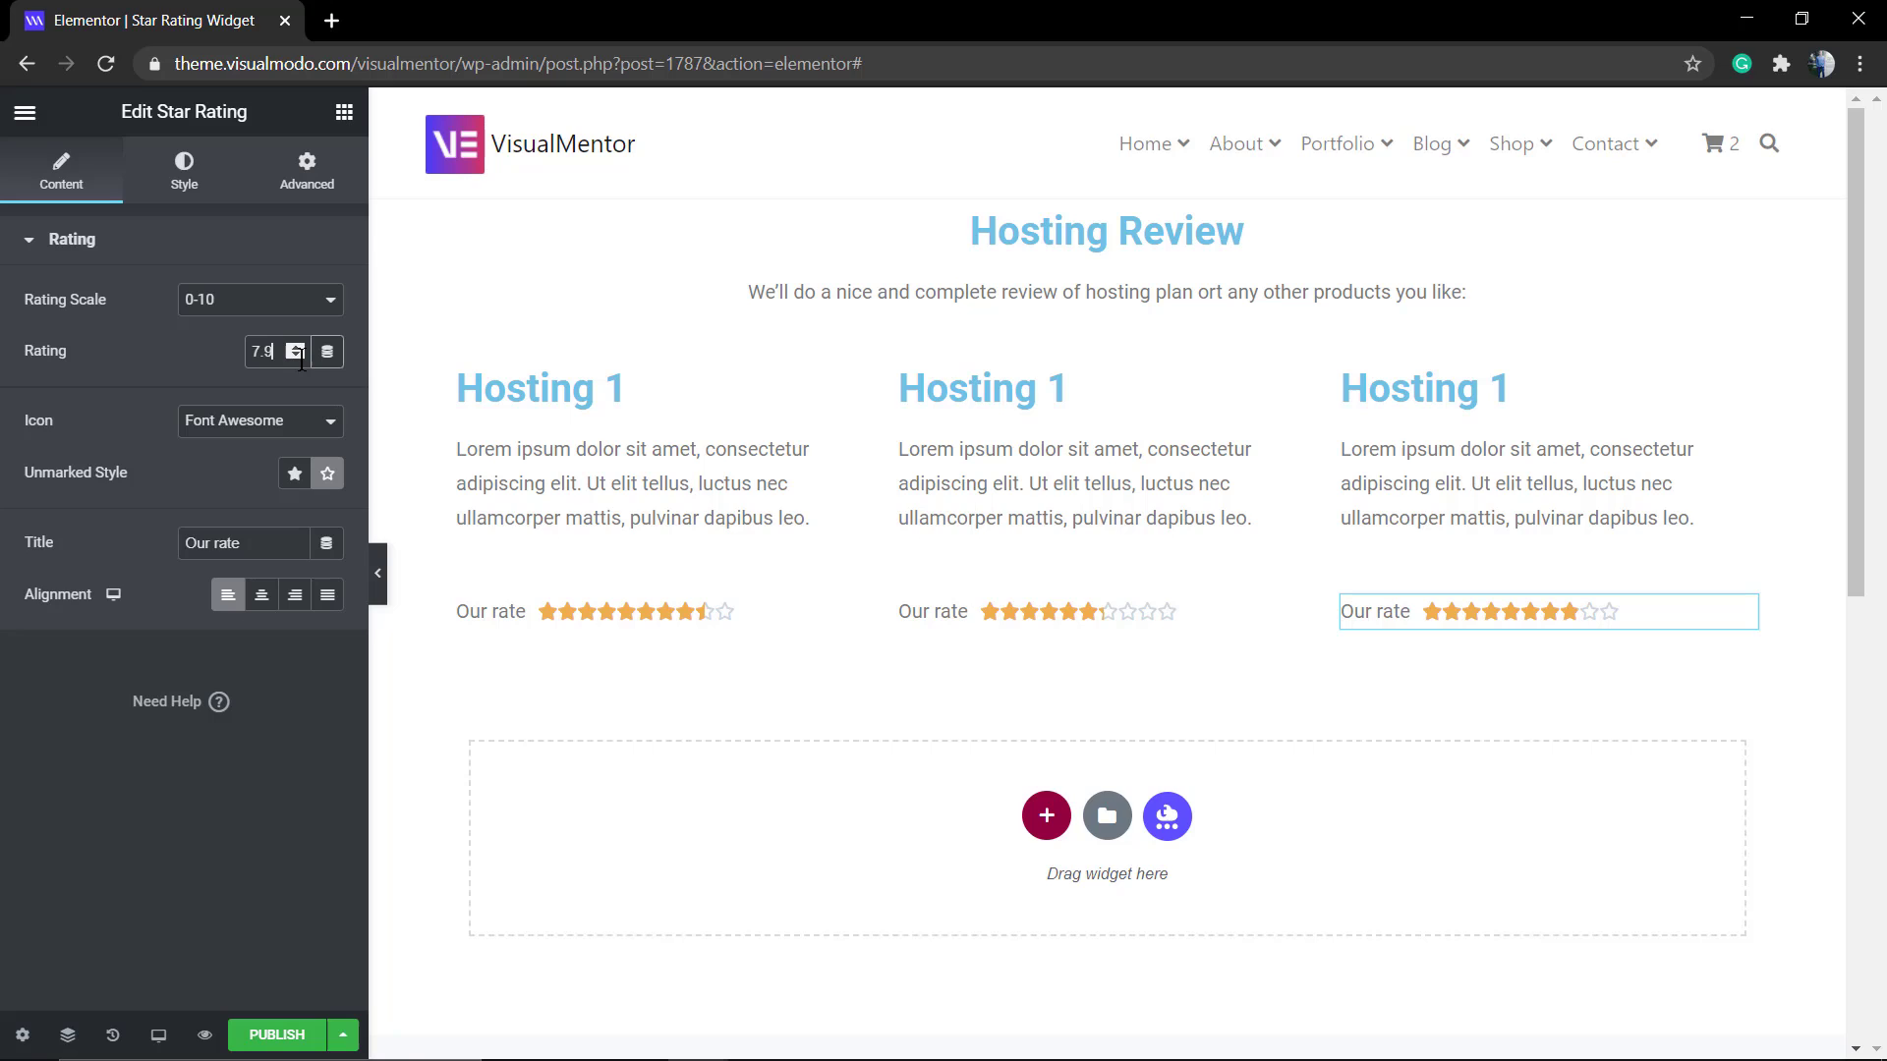
pyautogui.write('.9')
pyautogui.click(296, 348)
pyautogui.click(1093, 387)
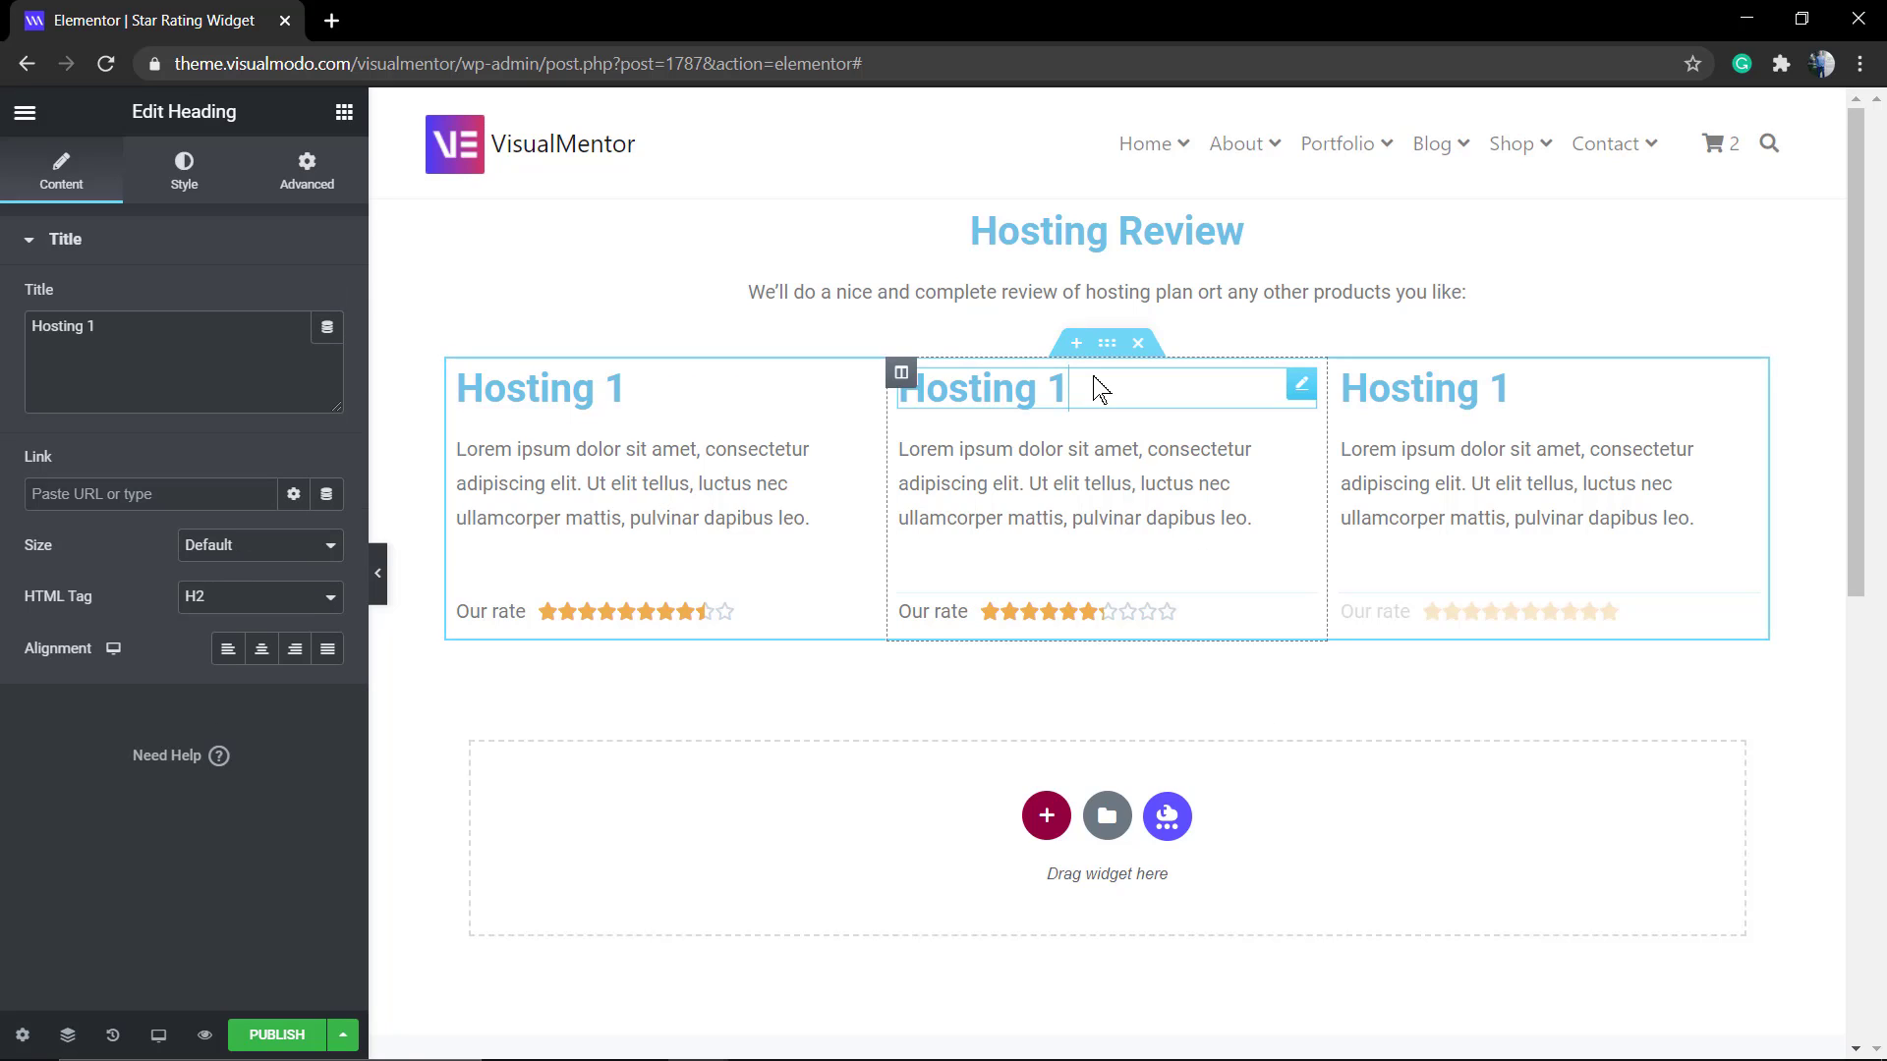
# - Change the middle column heading from Hosting 1 to Hosting 2
pyautogui.click(152, 342)
pyautogui.press('BackSpace')
pyautogui.write('2')
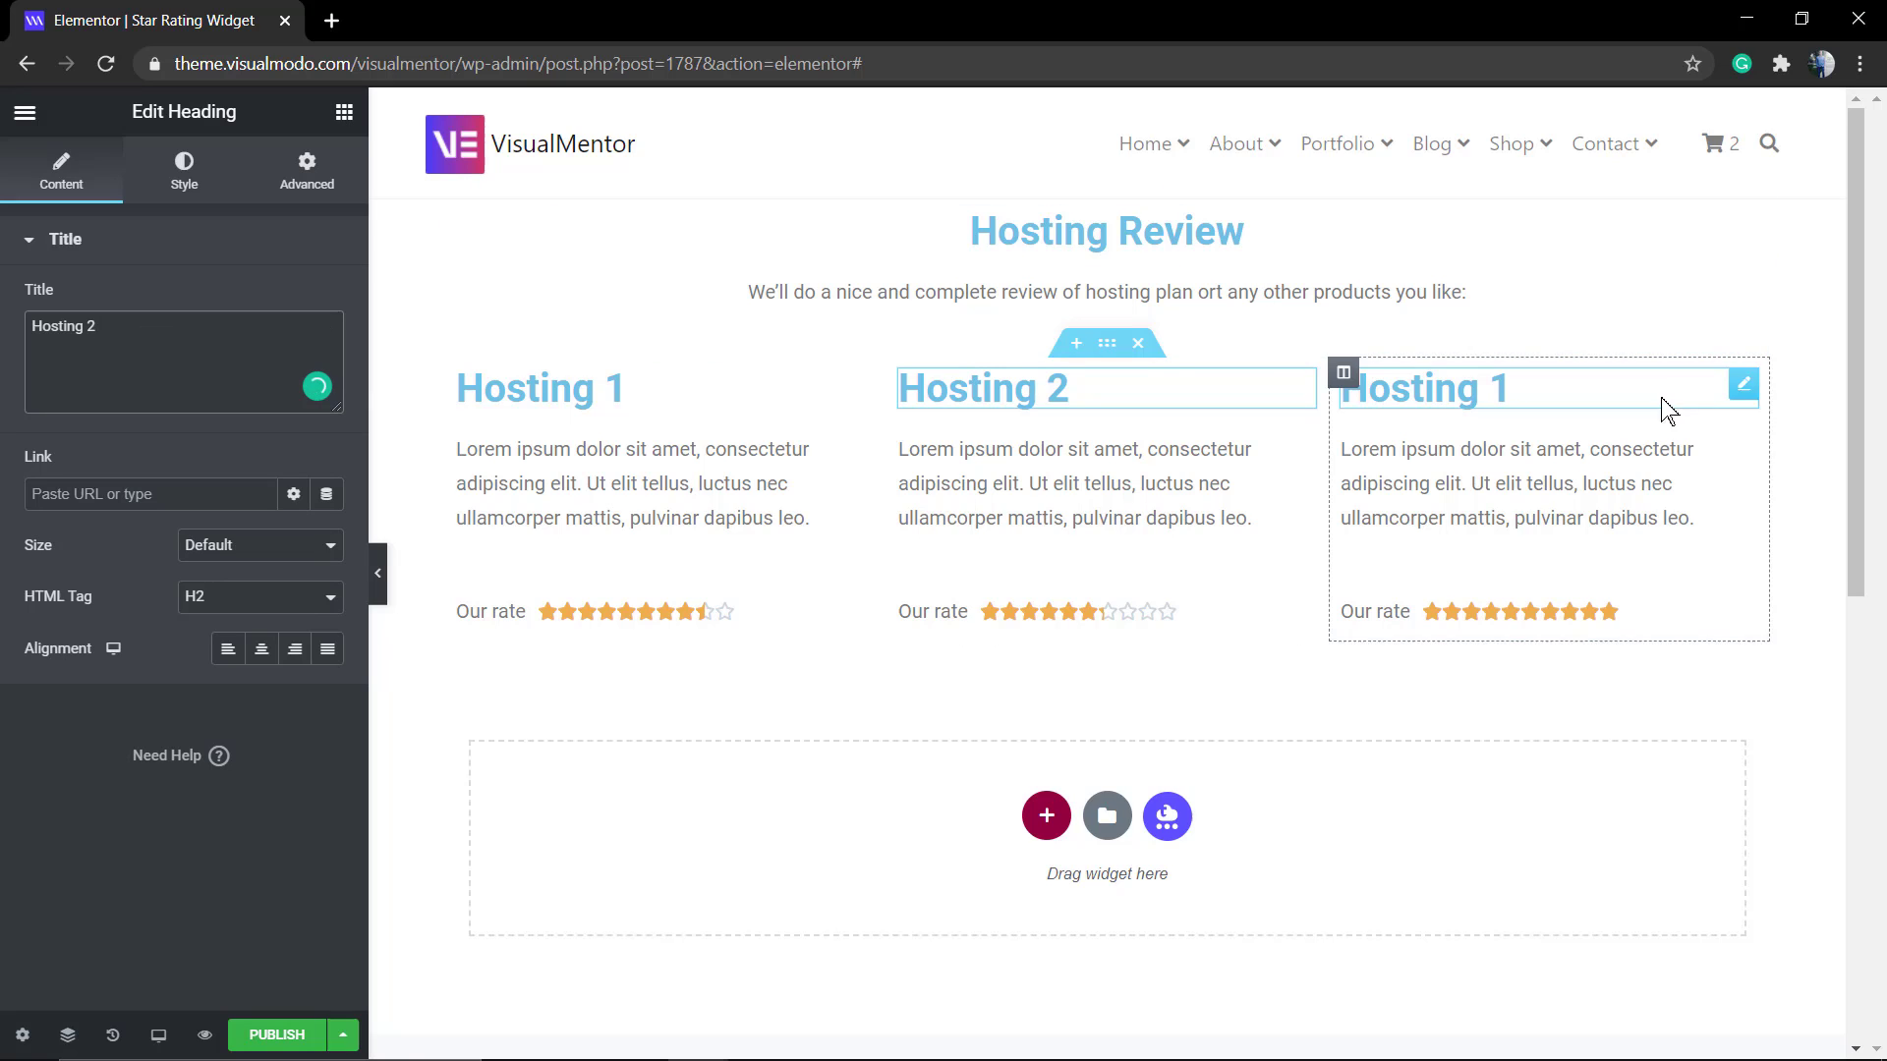
# - Change the right column heading from Hosting 1 to Hosting 3
pyautogui.click(1540, 388)
pyautogui.click(236, 325)
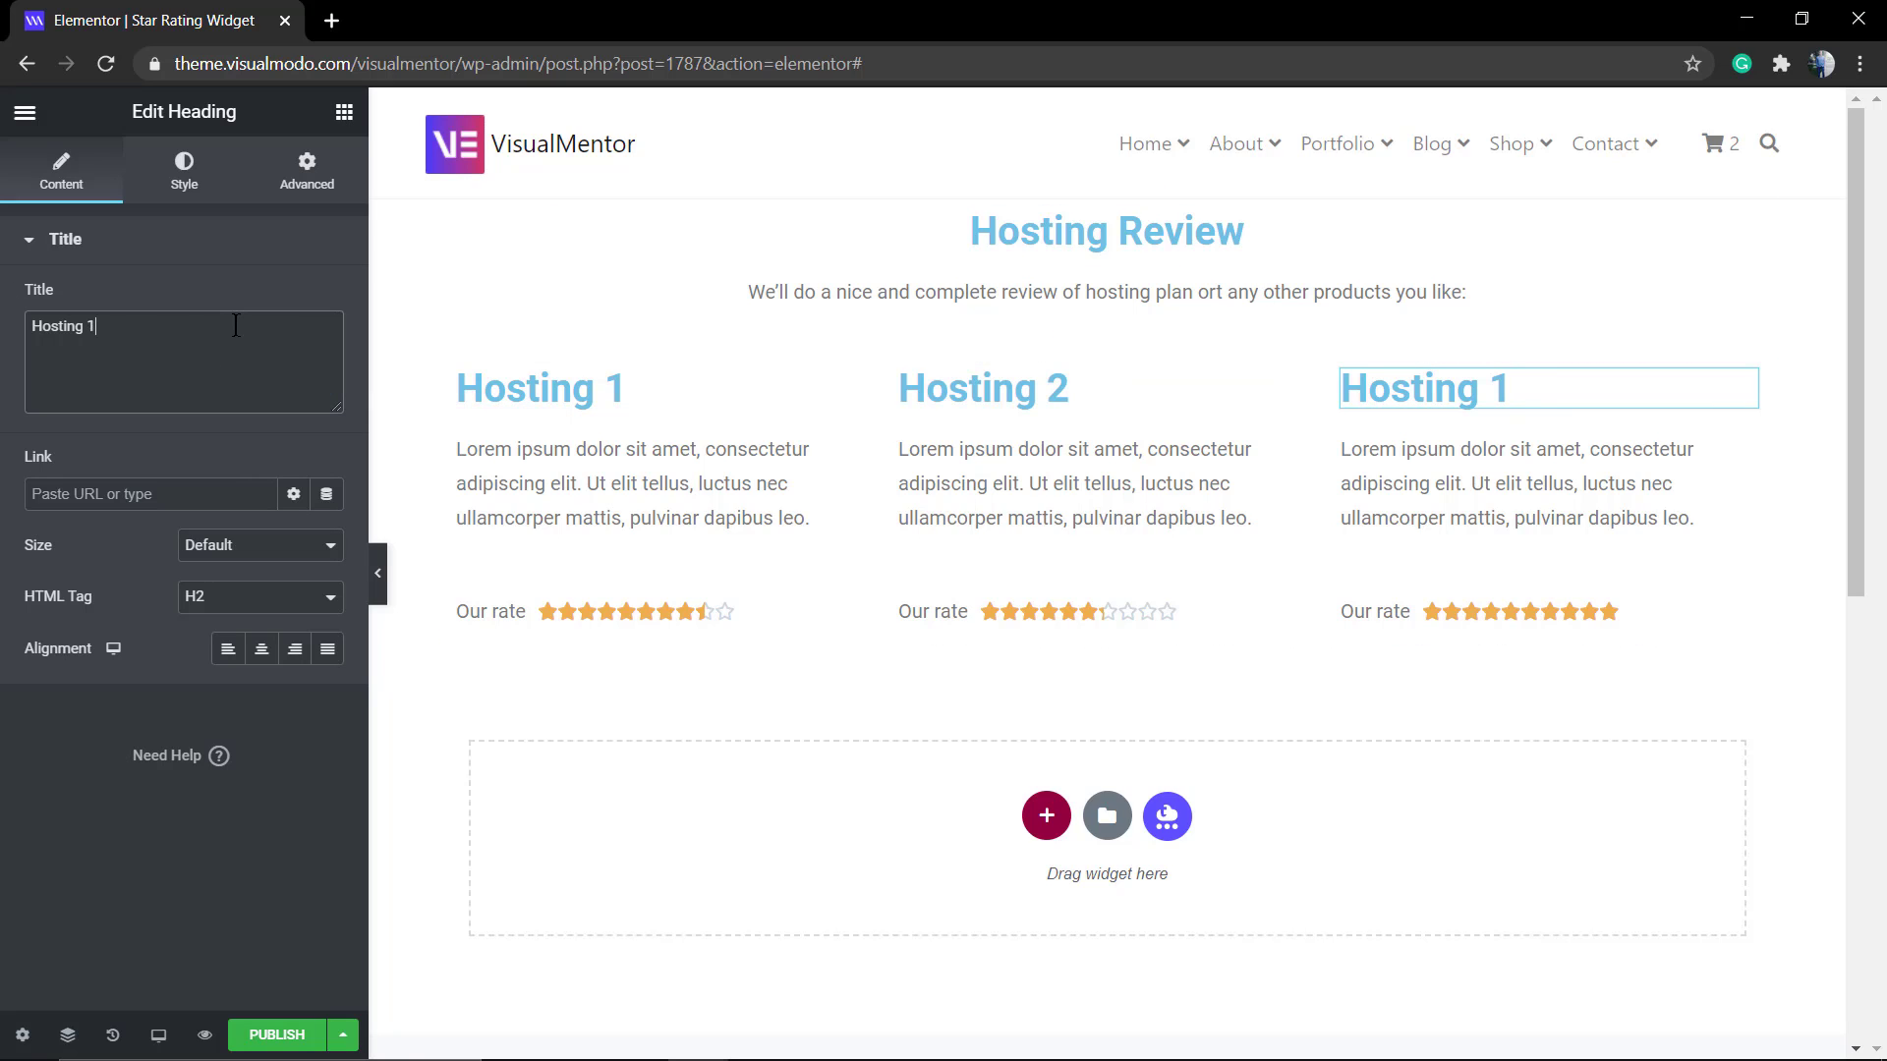
pyautogui.press('BackSpace')
pyautogui.write('3')
pyautogui.scroll(-2, 585, 732)
pyautogui.scroll(2, 718, 657)
pyautogui.scroll(-4, 1196, 544)
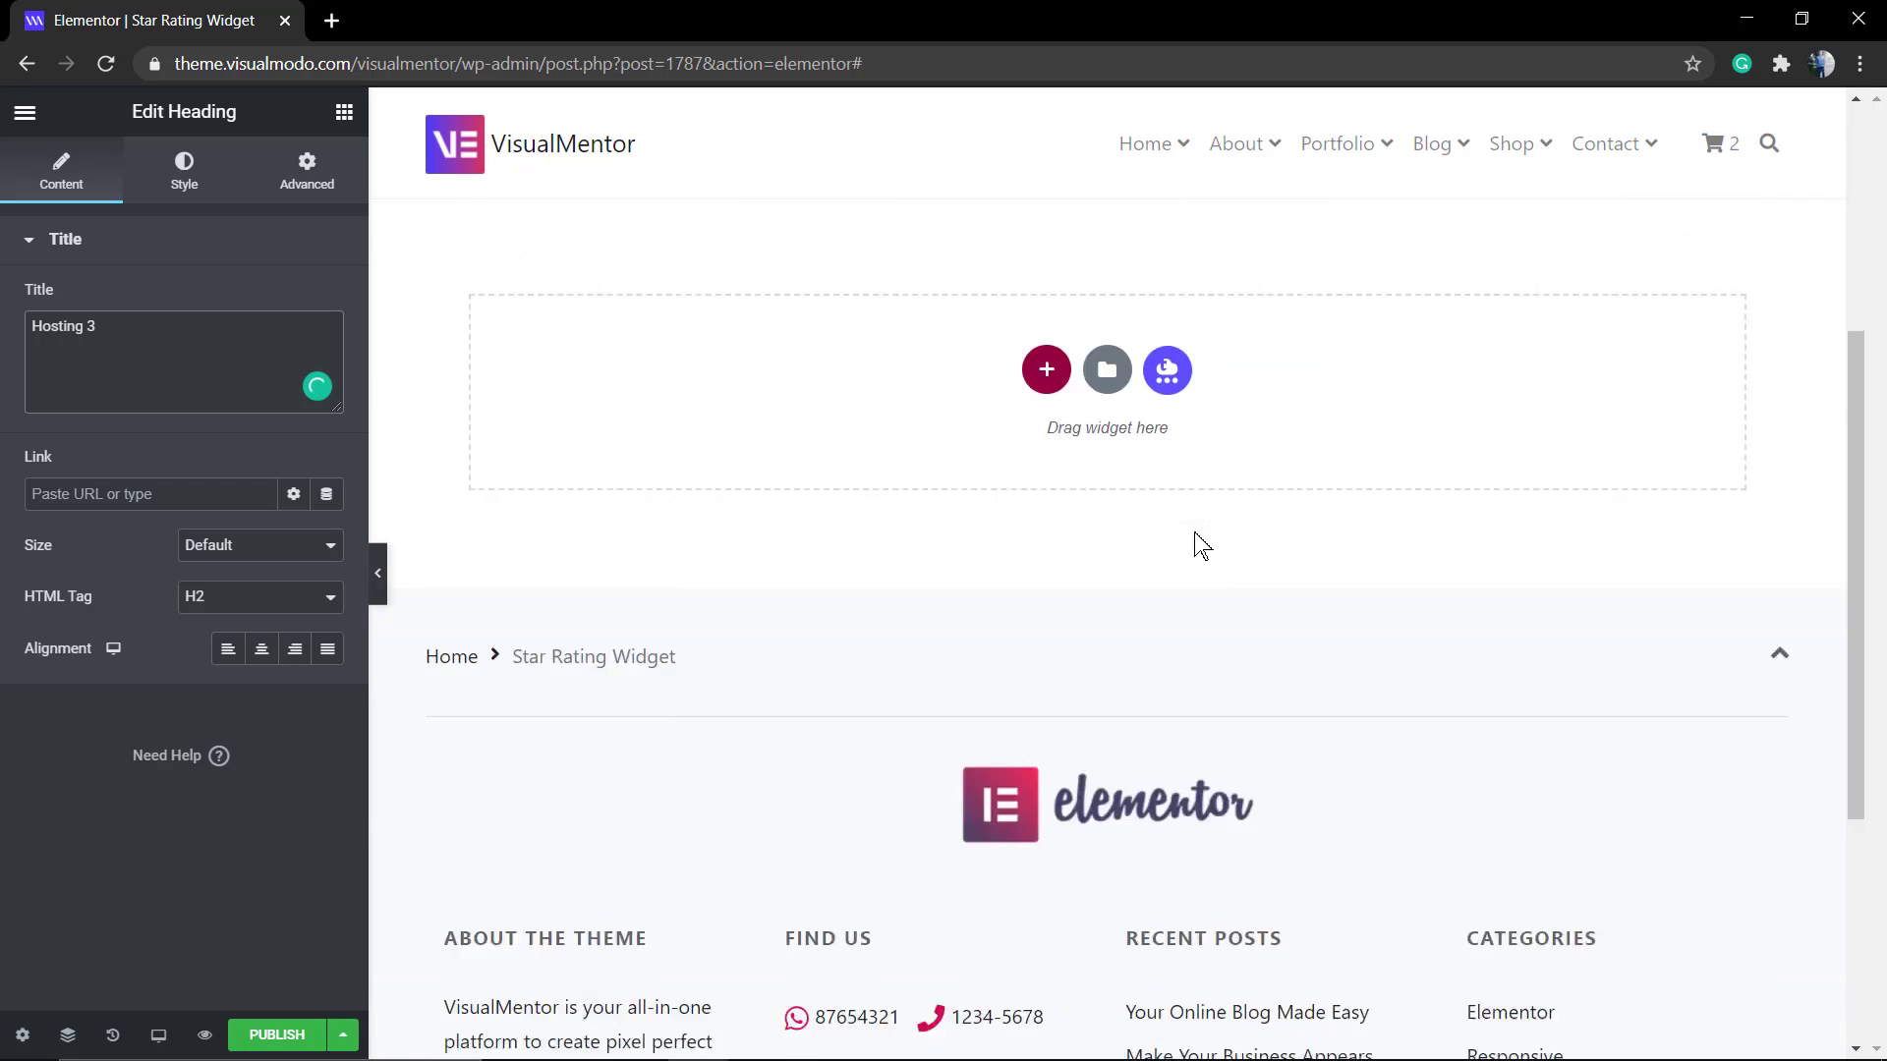
pyautogui.scroll(4, 1196, 543)
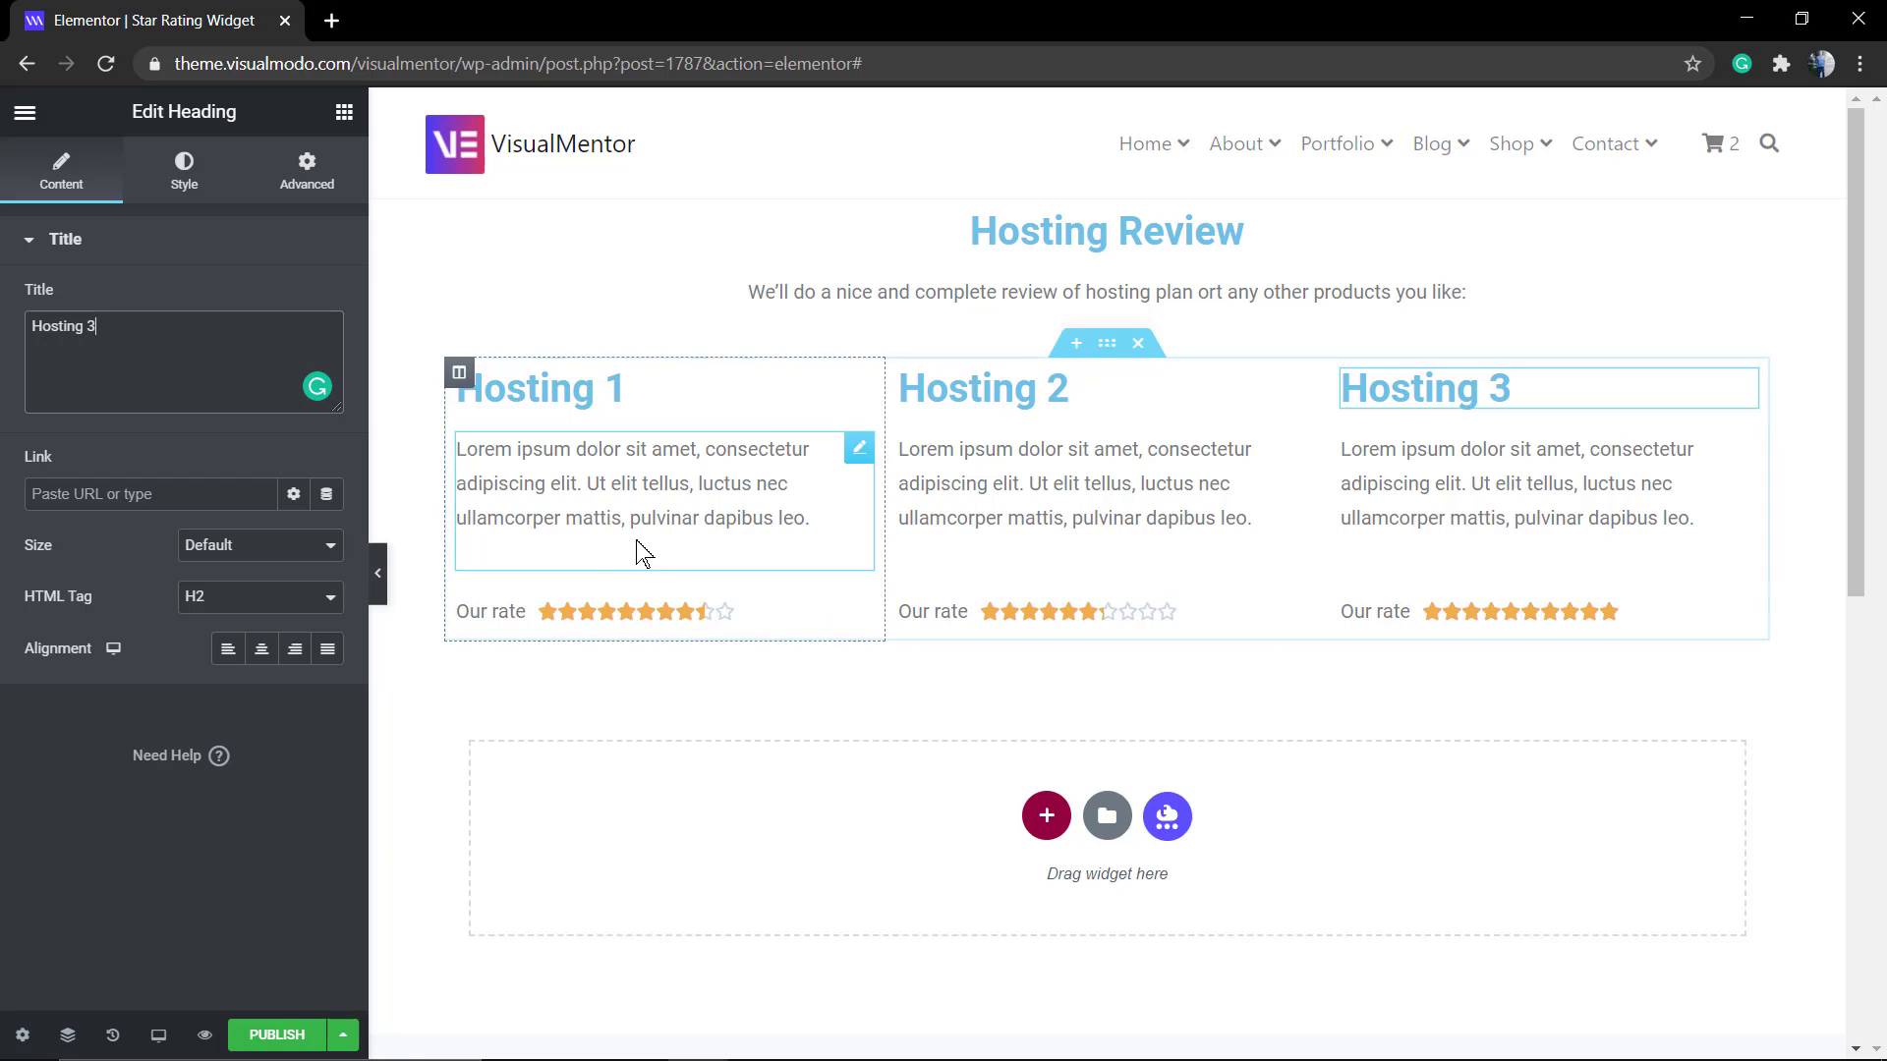
# - Add a Text Editor widget to the Hosting 1 column above its star rating
pyautogui.click(26, 111)
pyautogui.click(25, 111)
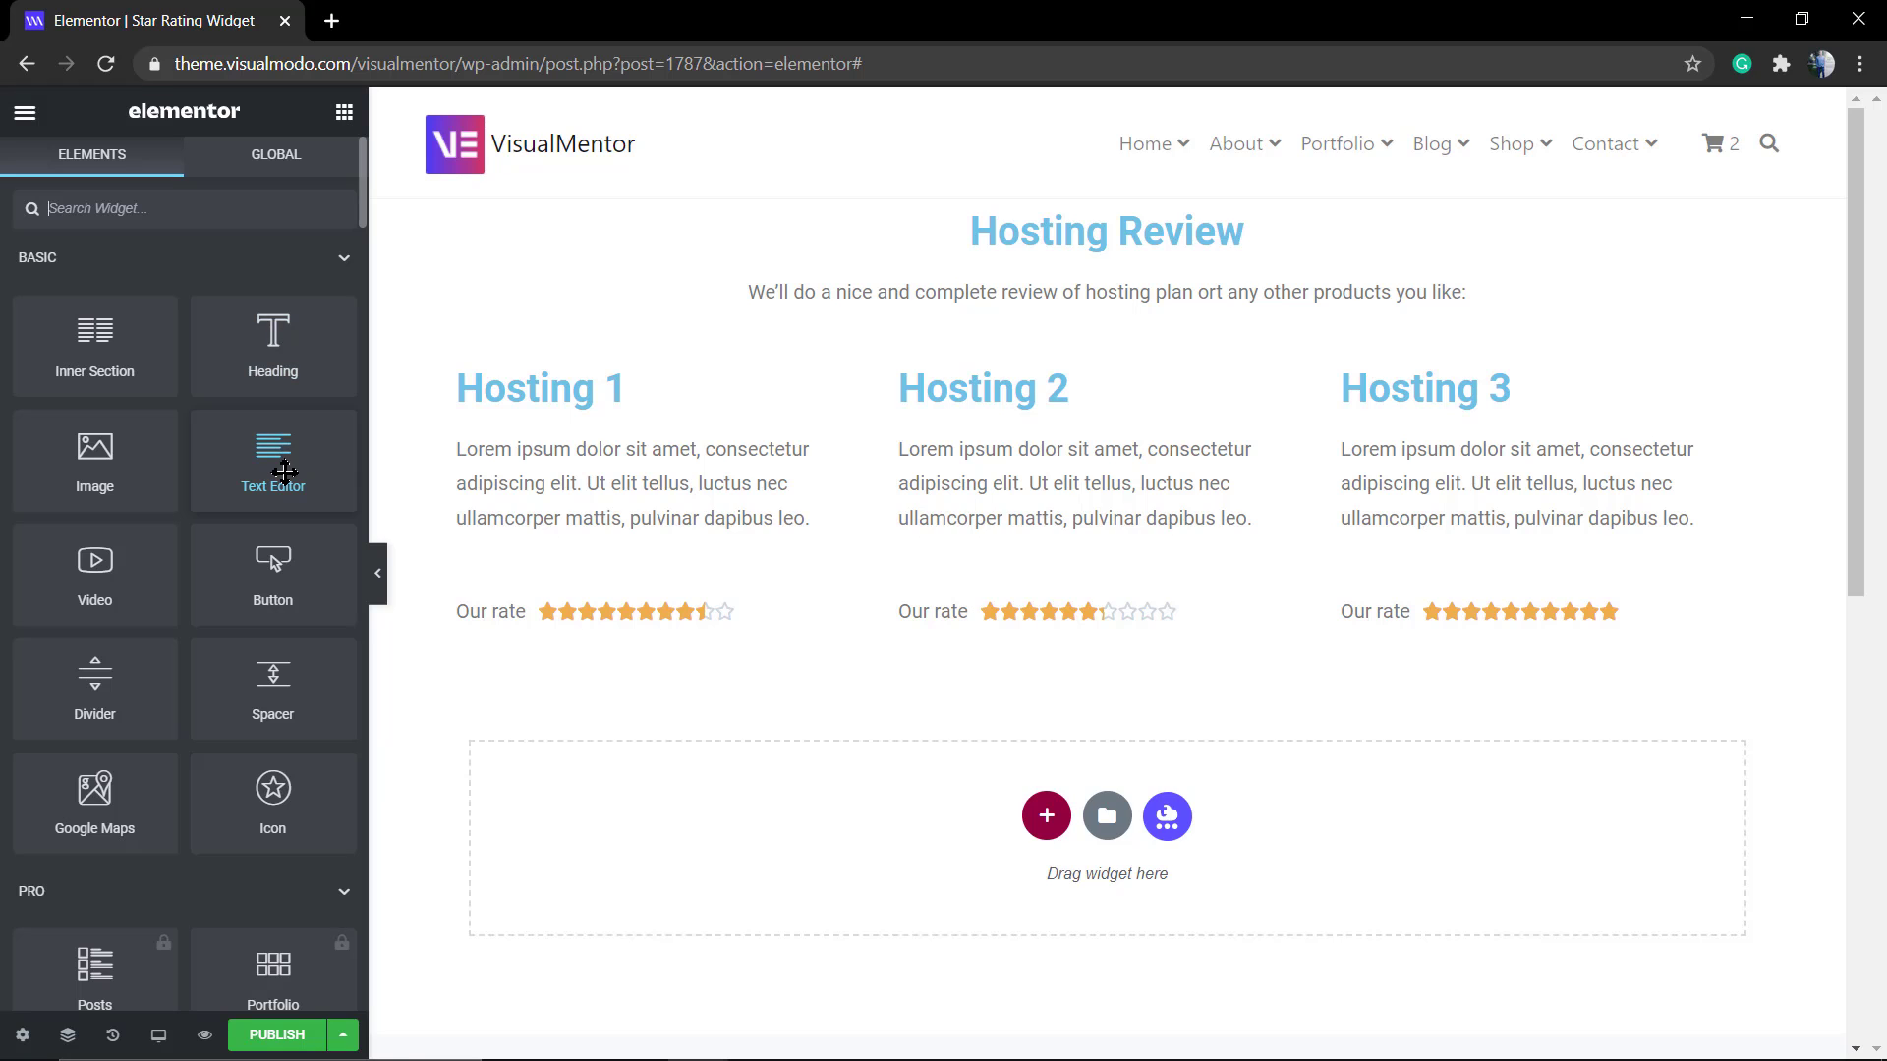
pyautogui.moveTo(284, 472); pyautogui.dragTo(661, 555)
pyautogui.tripleClick(199, 617)
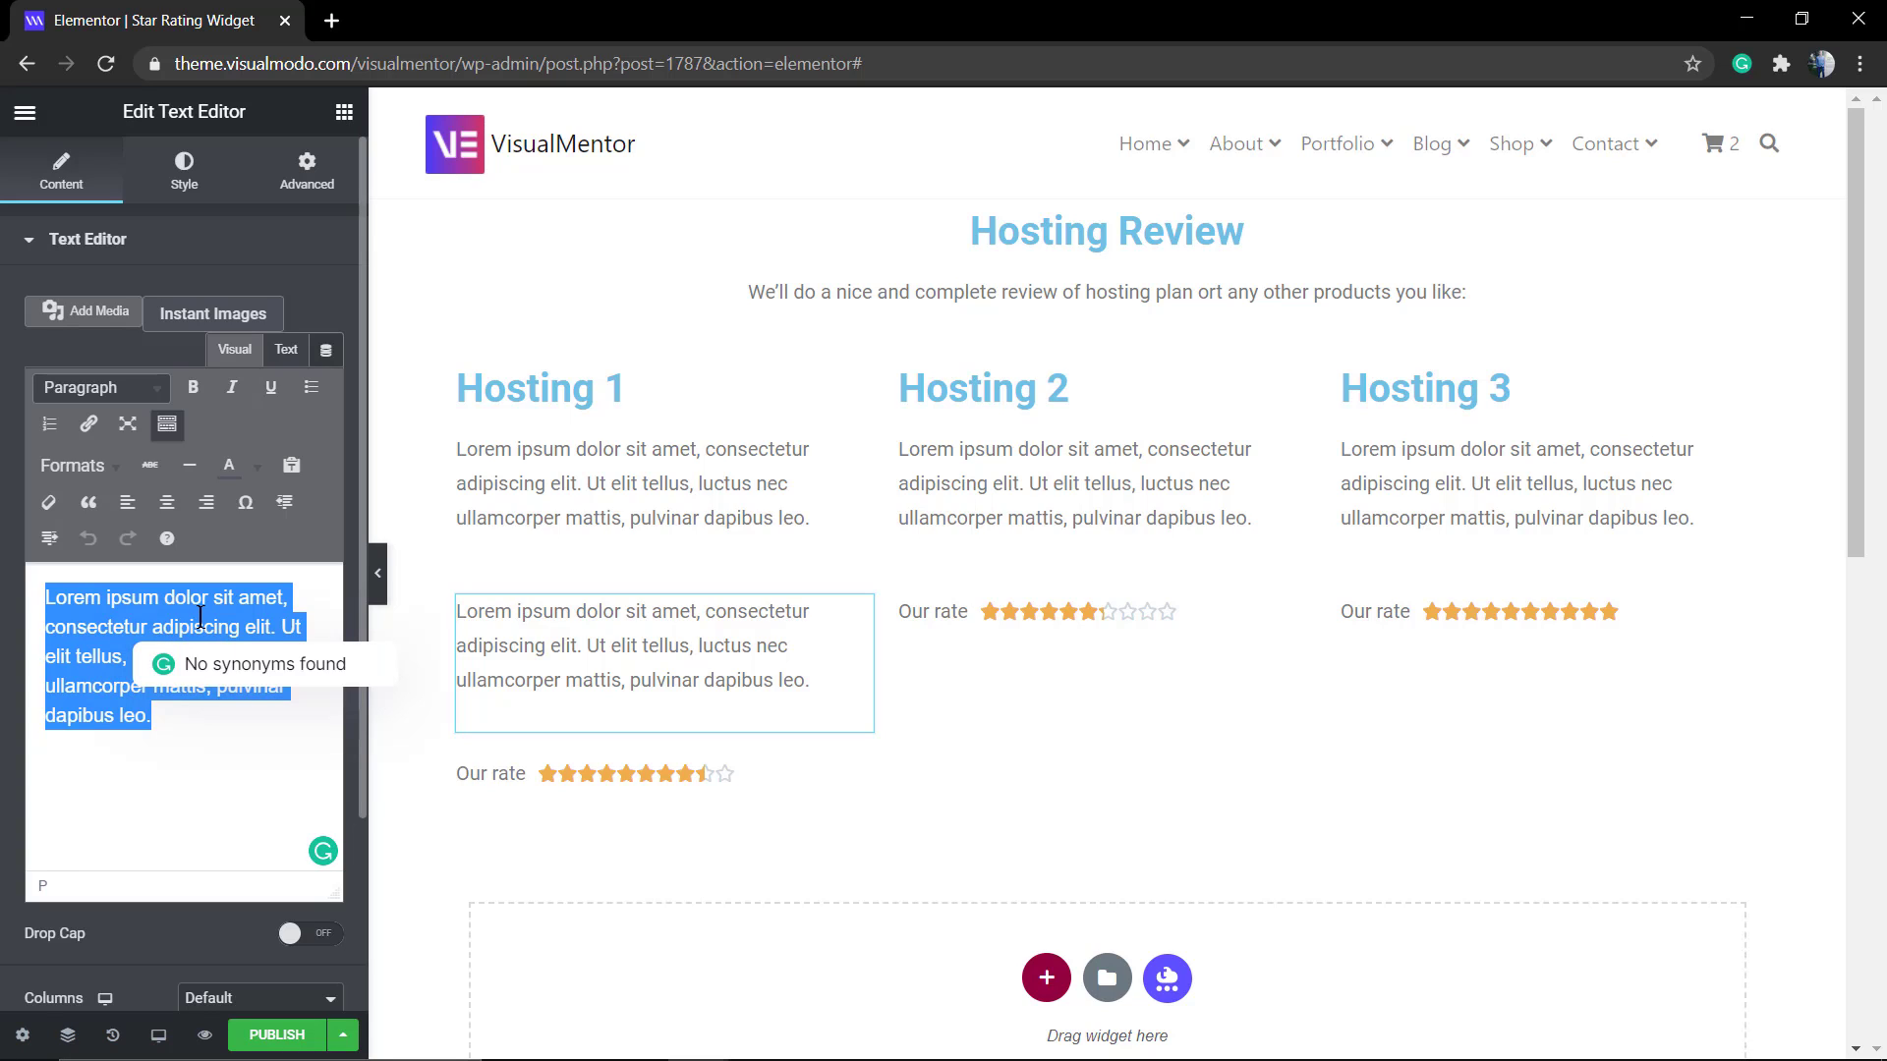
pyautogui.click(197, 599)
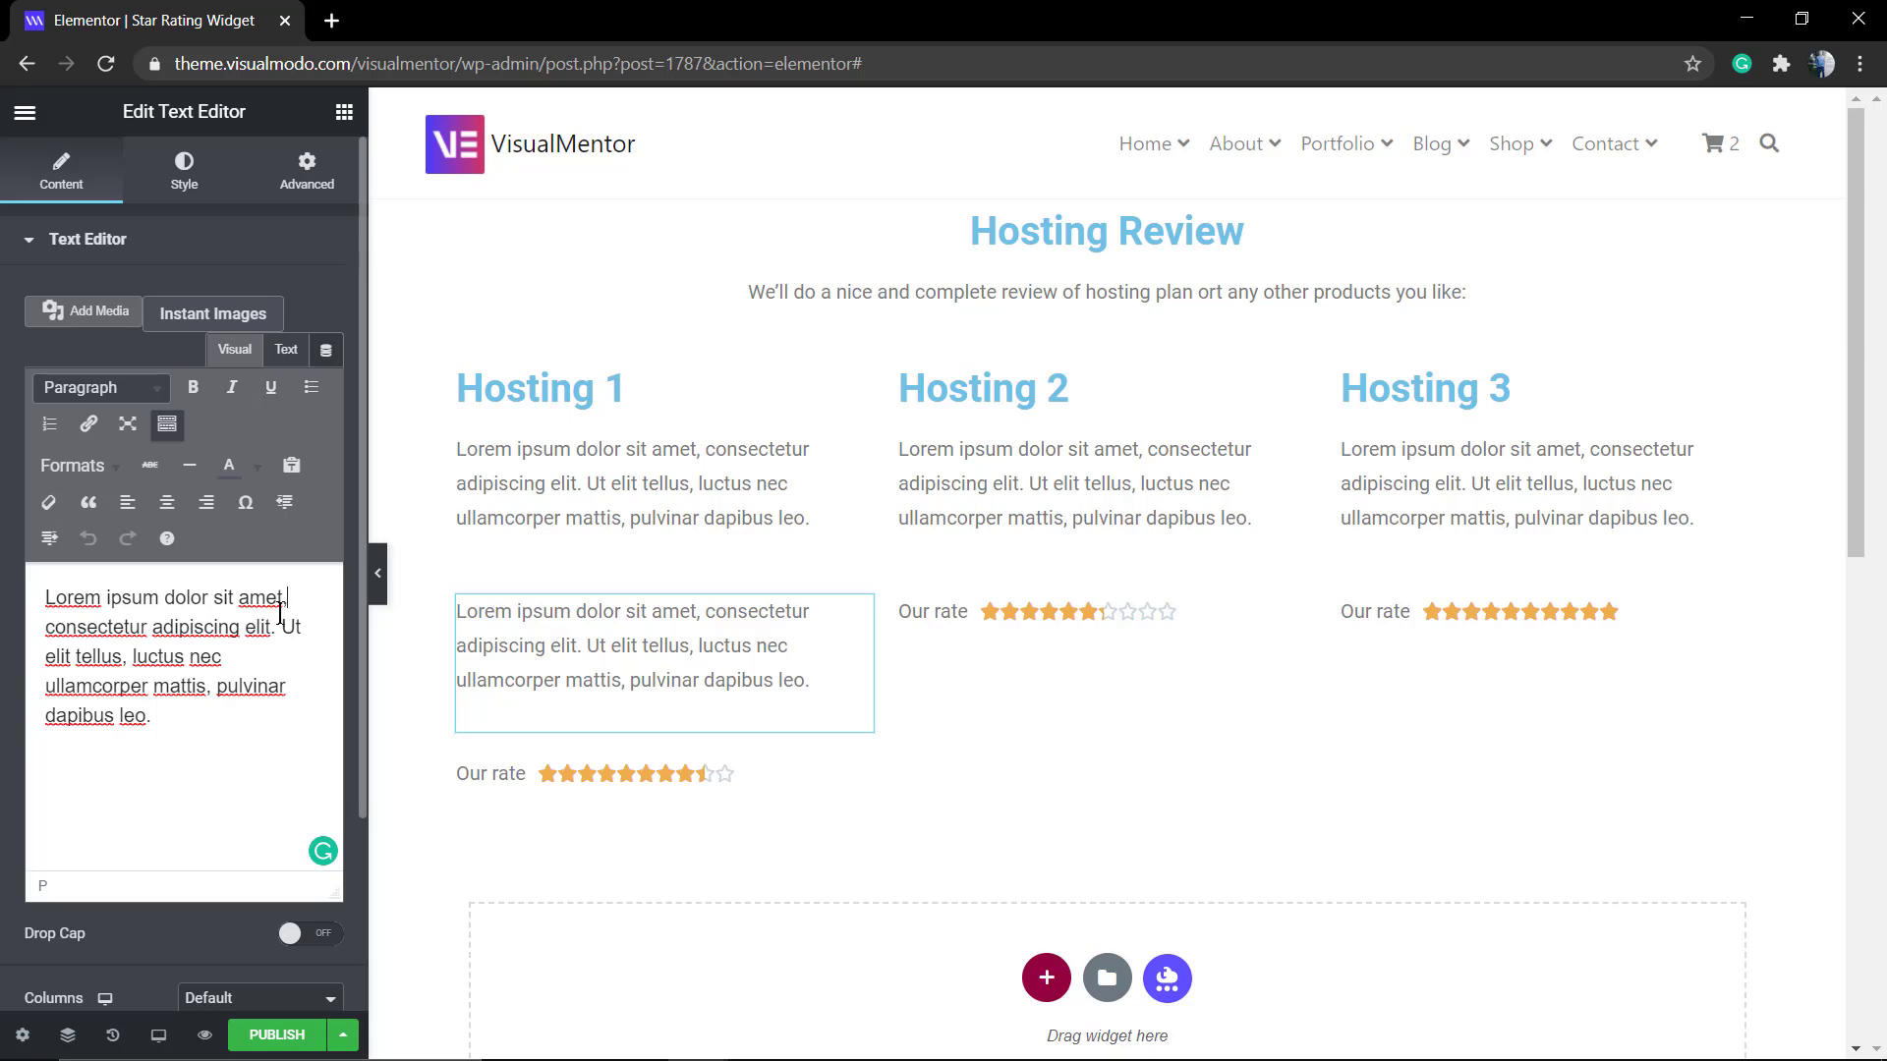
# - Split the lorem ipsum text into four lines starting Ut, Pulvinar and Consectetur, fixing punctuation
pyautogui.press('Return')
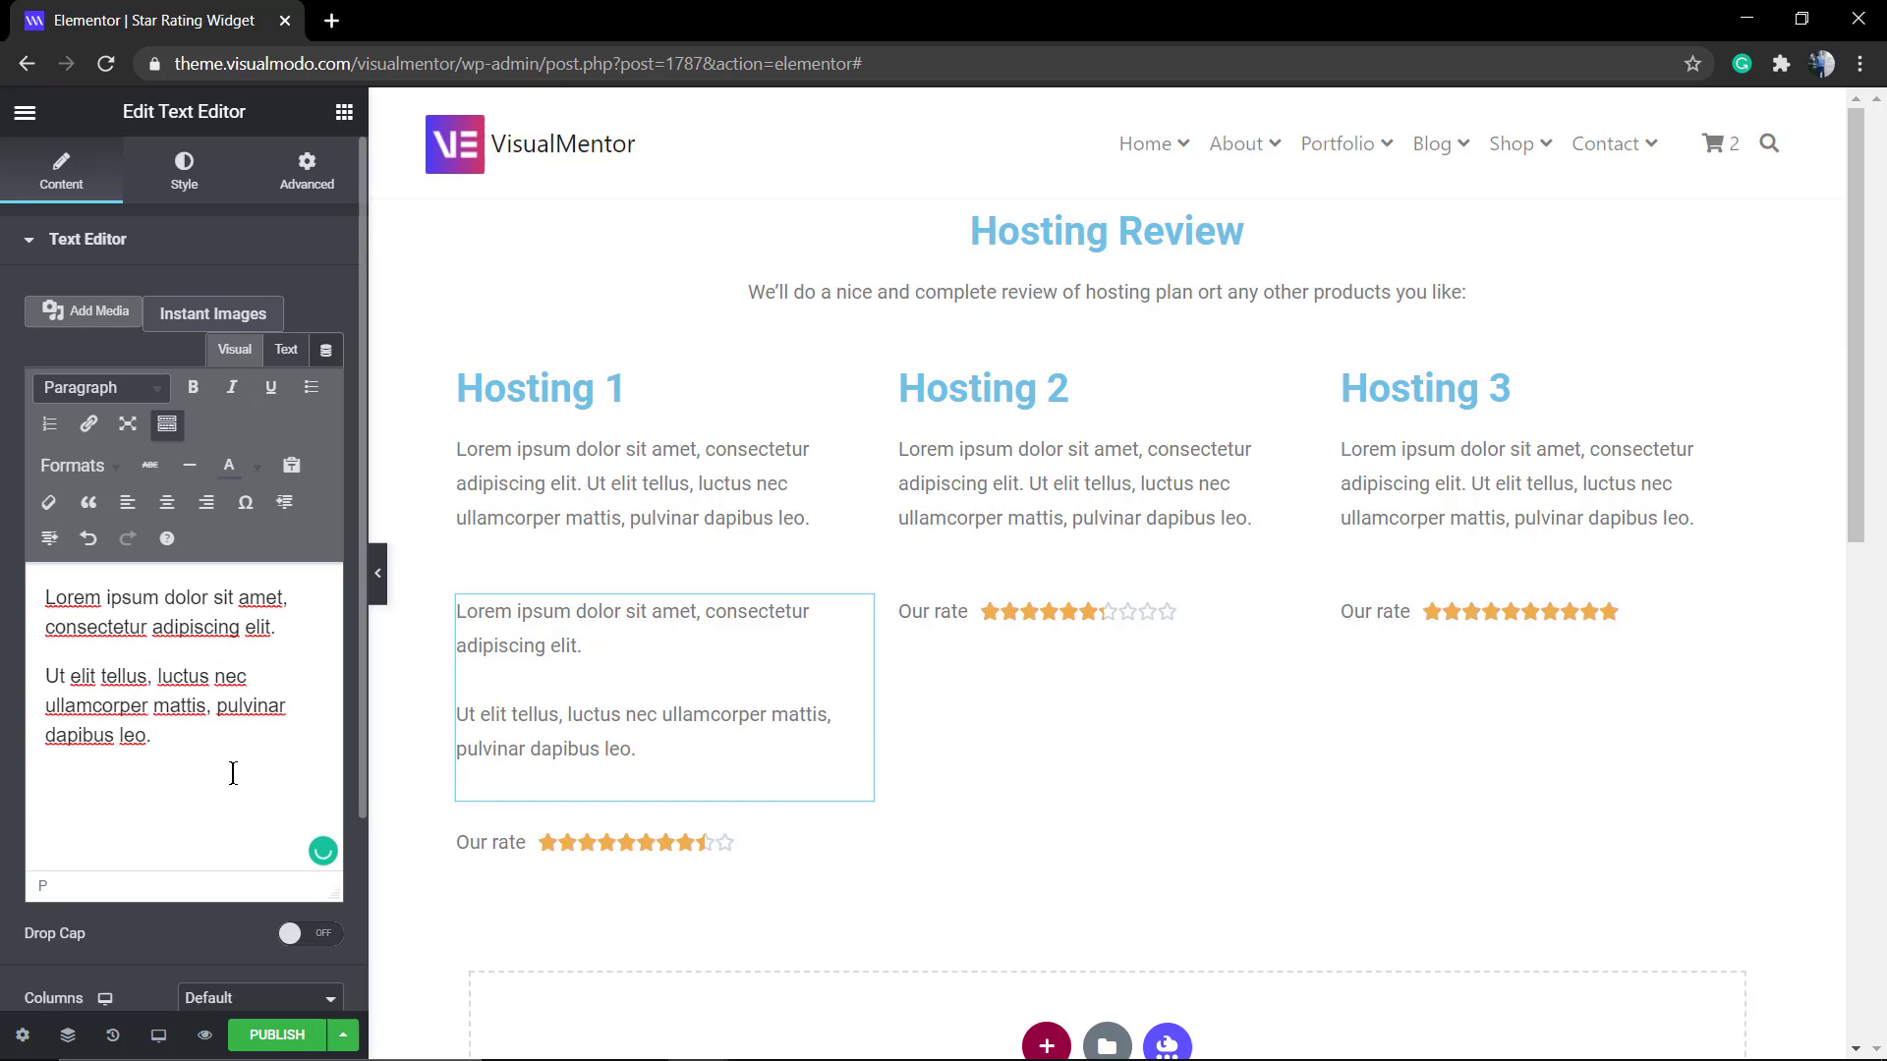
pyautogui.press('BackSpace')
pyautogui.write('P')
pyautogui.press('Left')
pyautogui.press('Return')
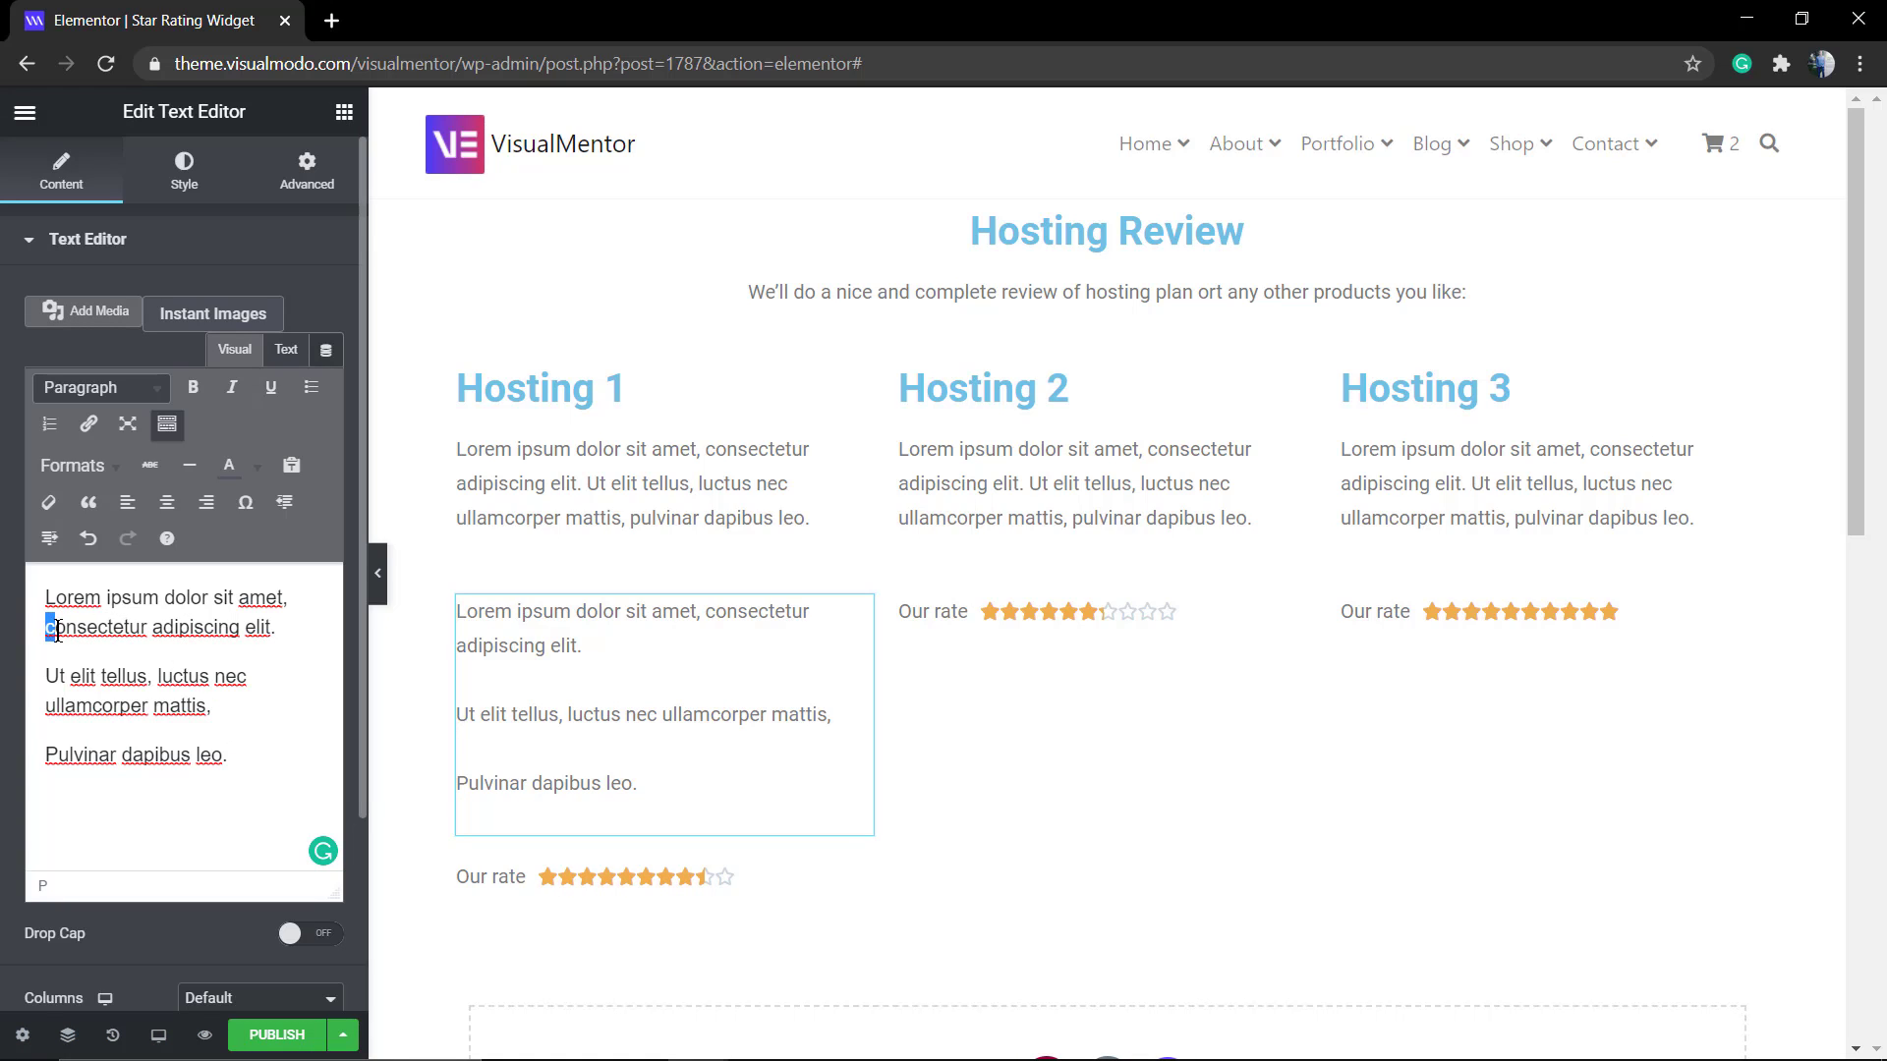
pyautogui.press('BackSpace')
pyautogui.press('BackSpace')
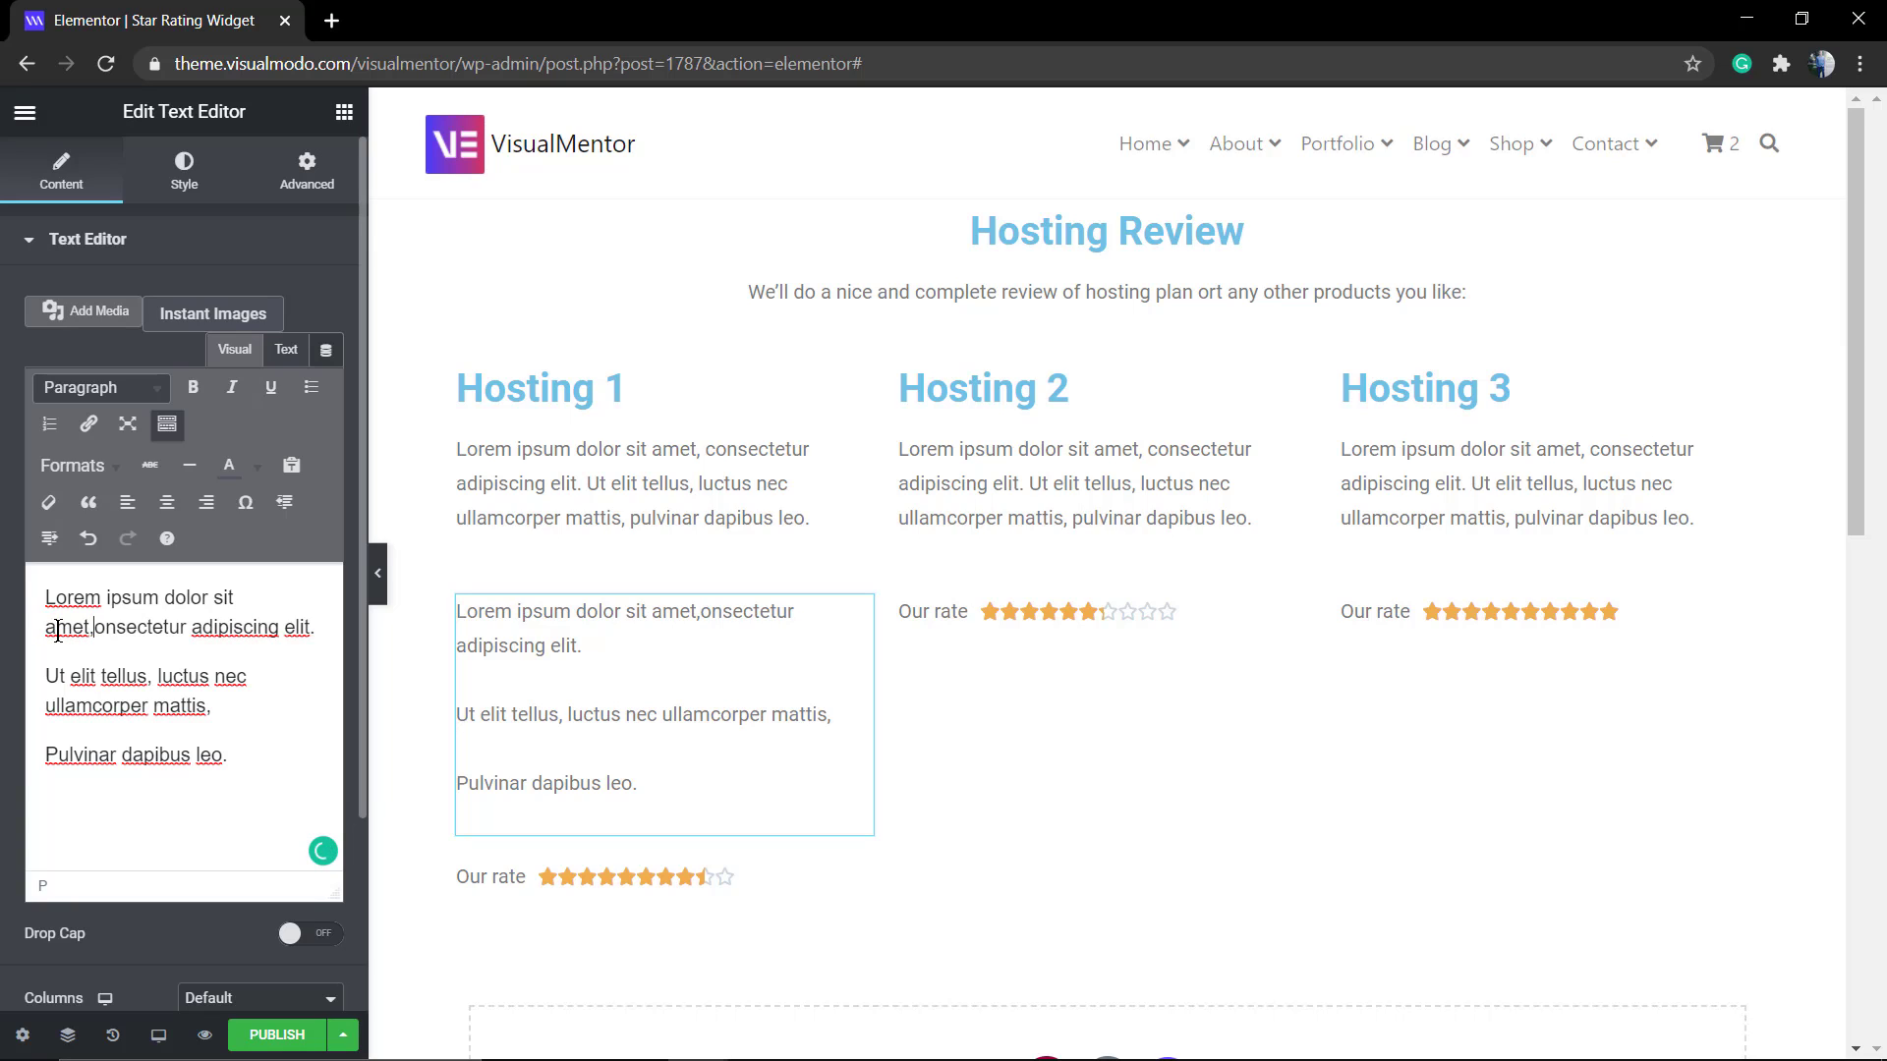
pyautogui.press('BackSpace')
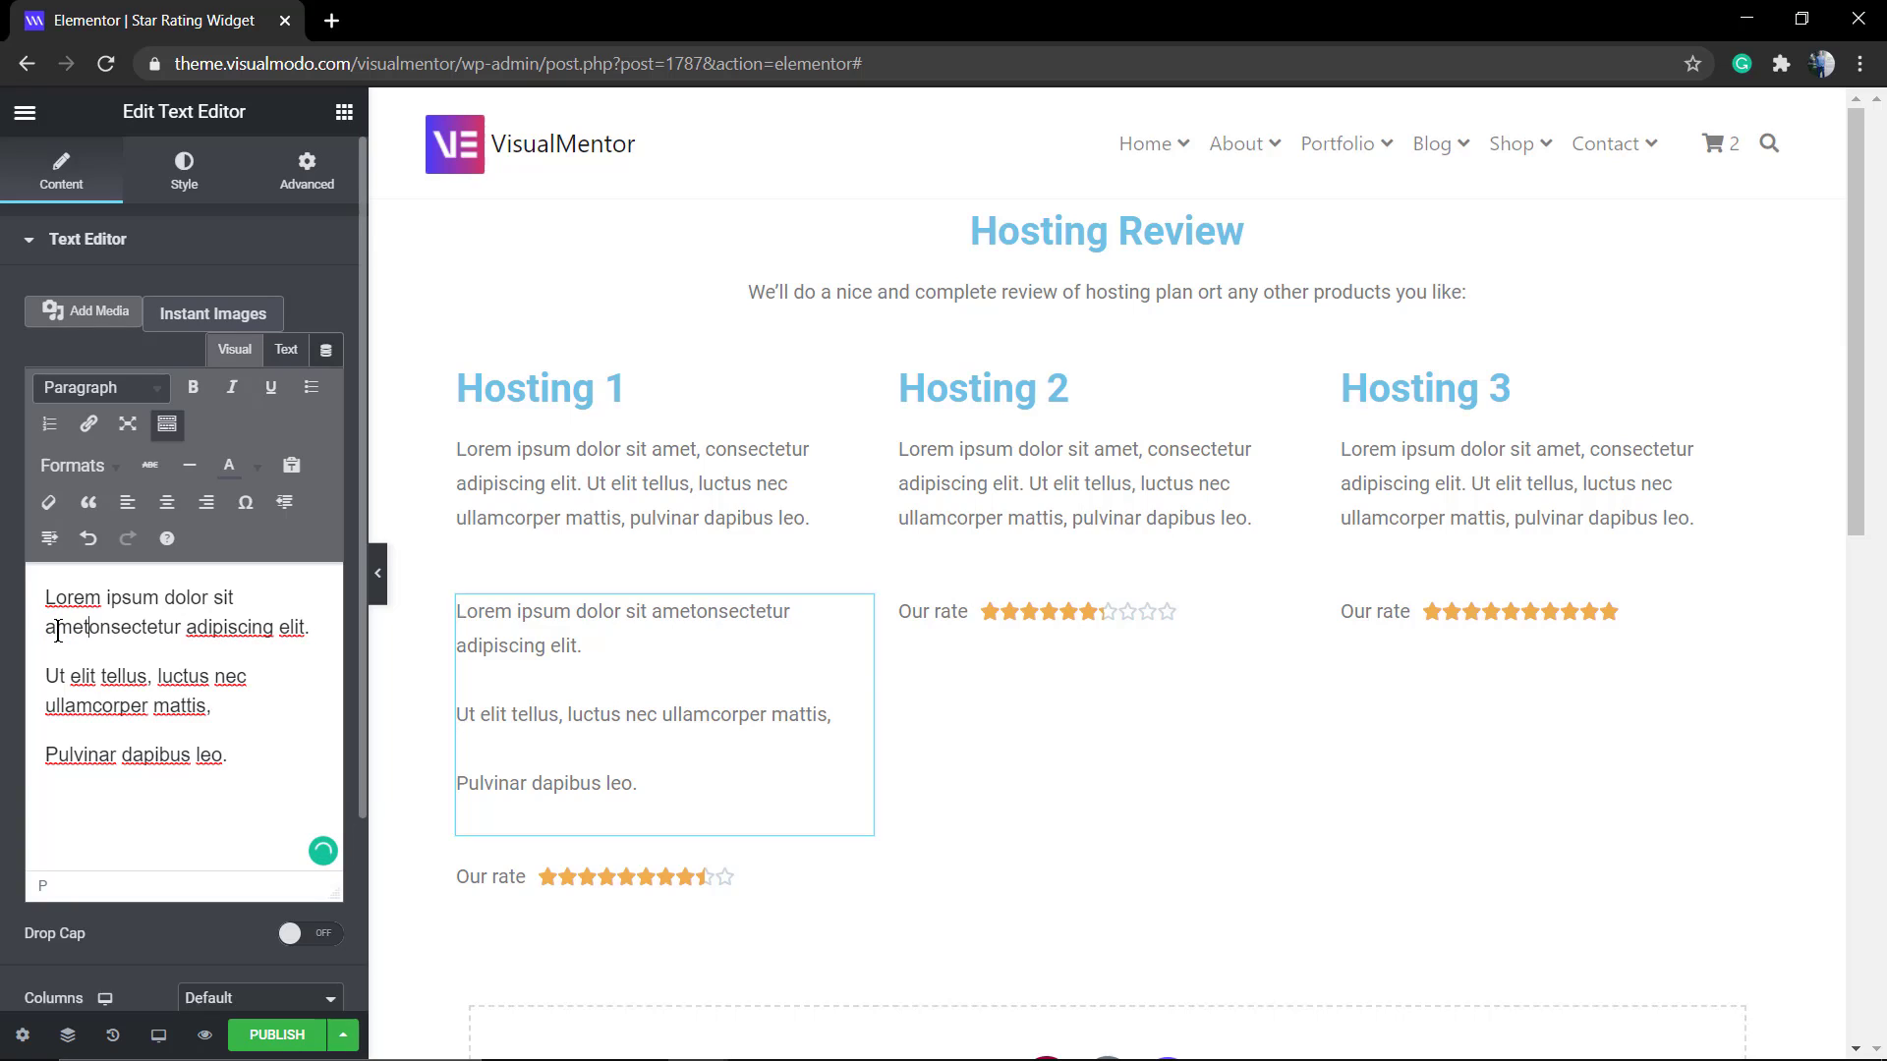
pyautogui.write('. C')
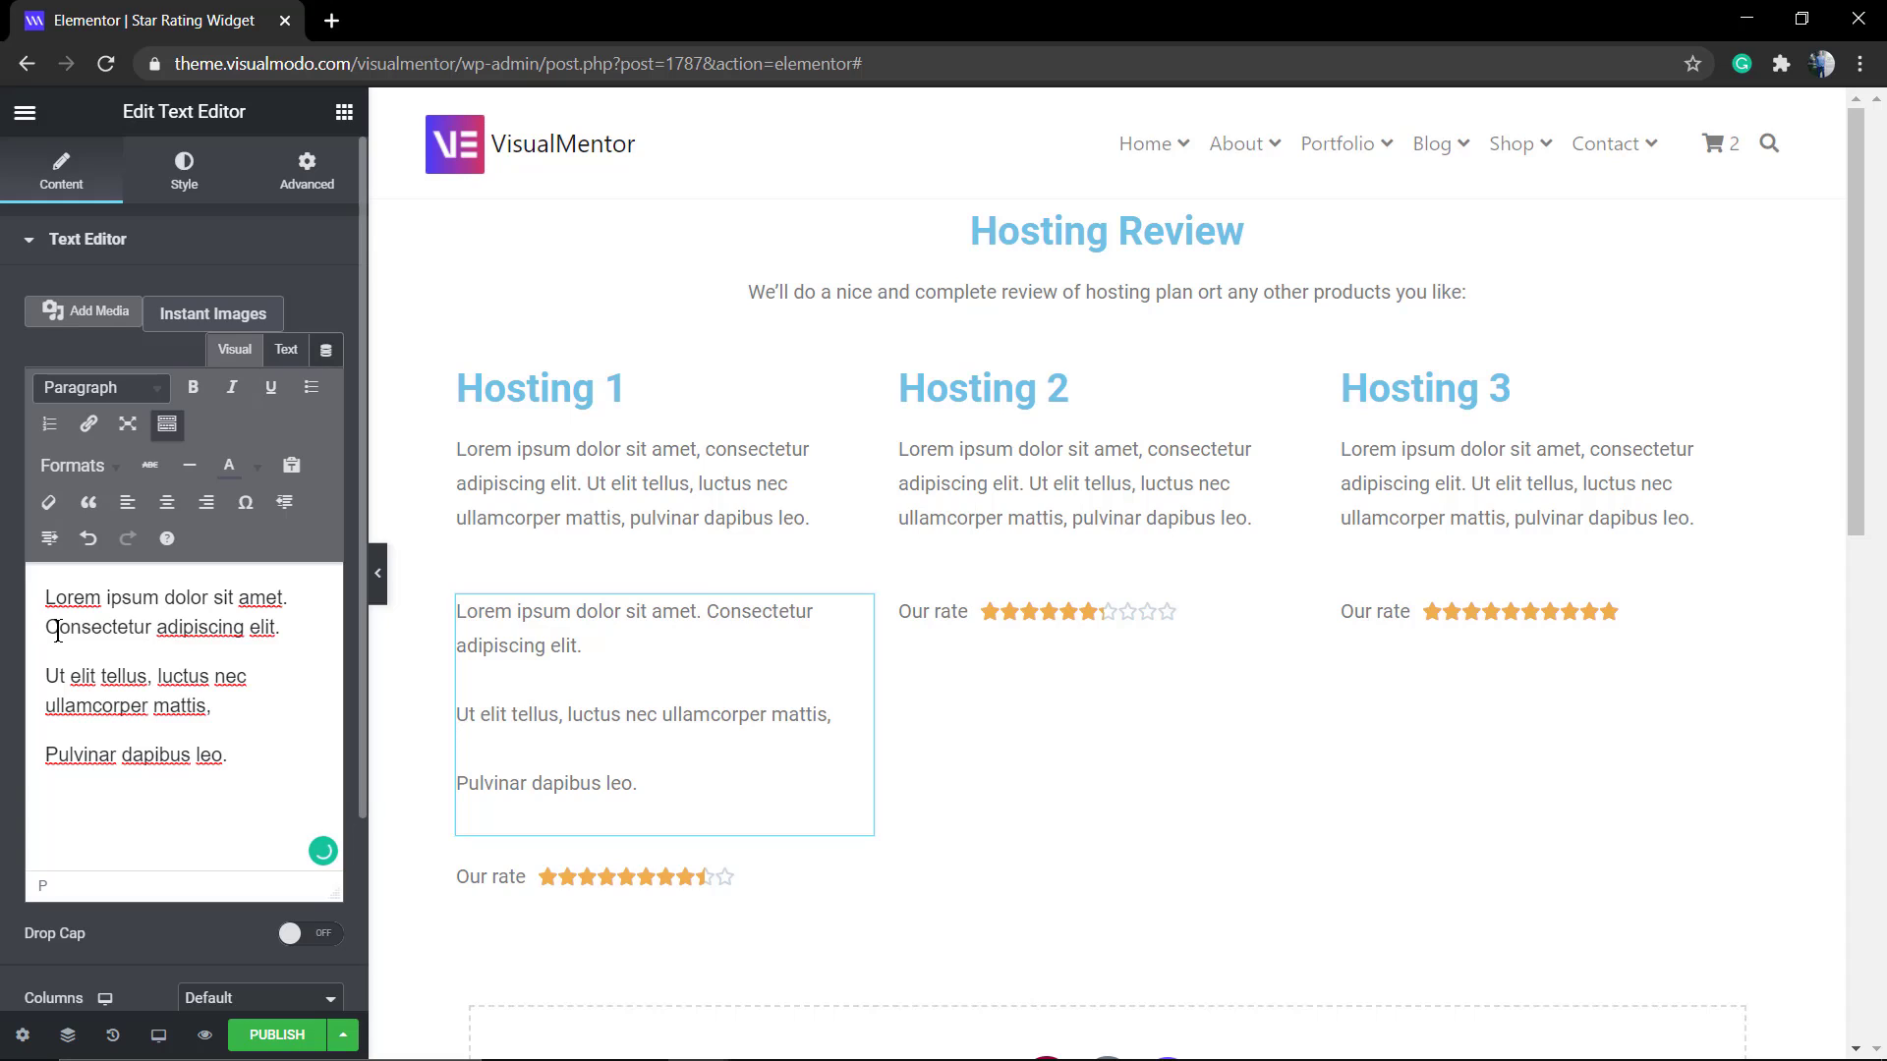
pyautogui.press('Left')
pyautogui.press('Return')
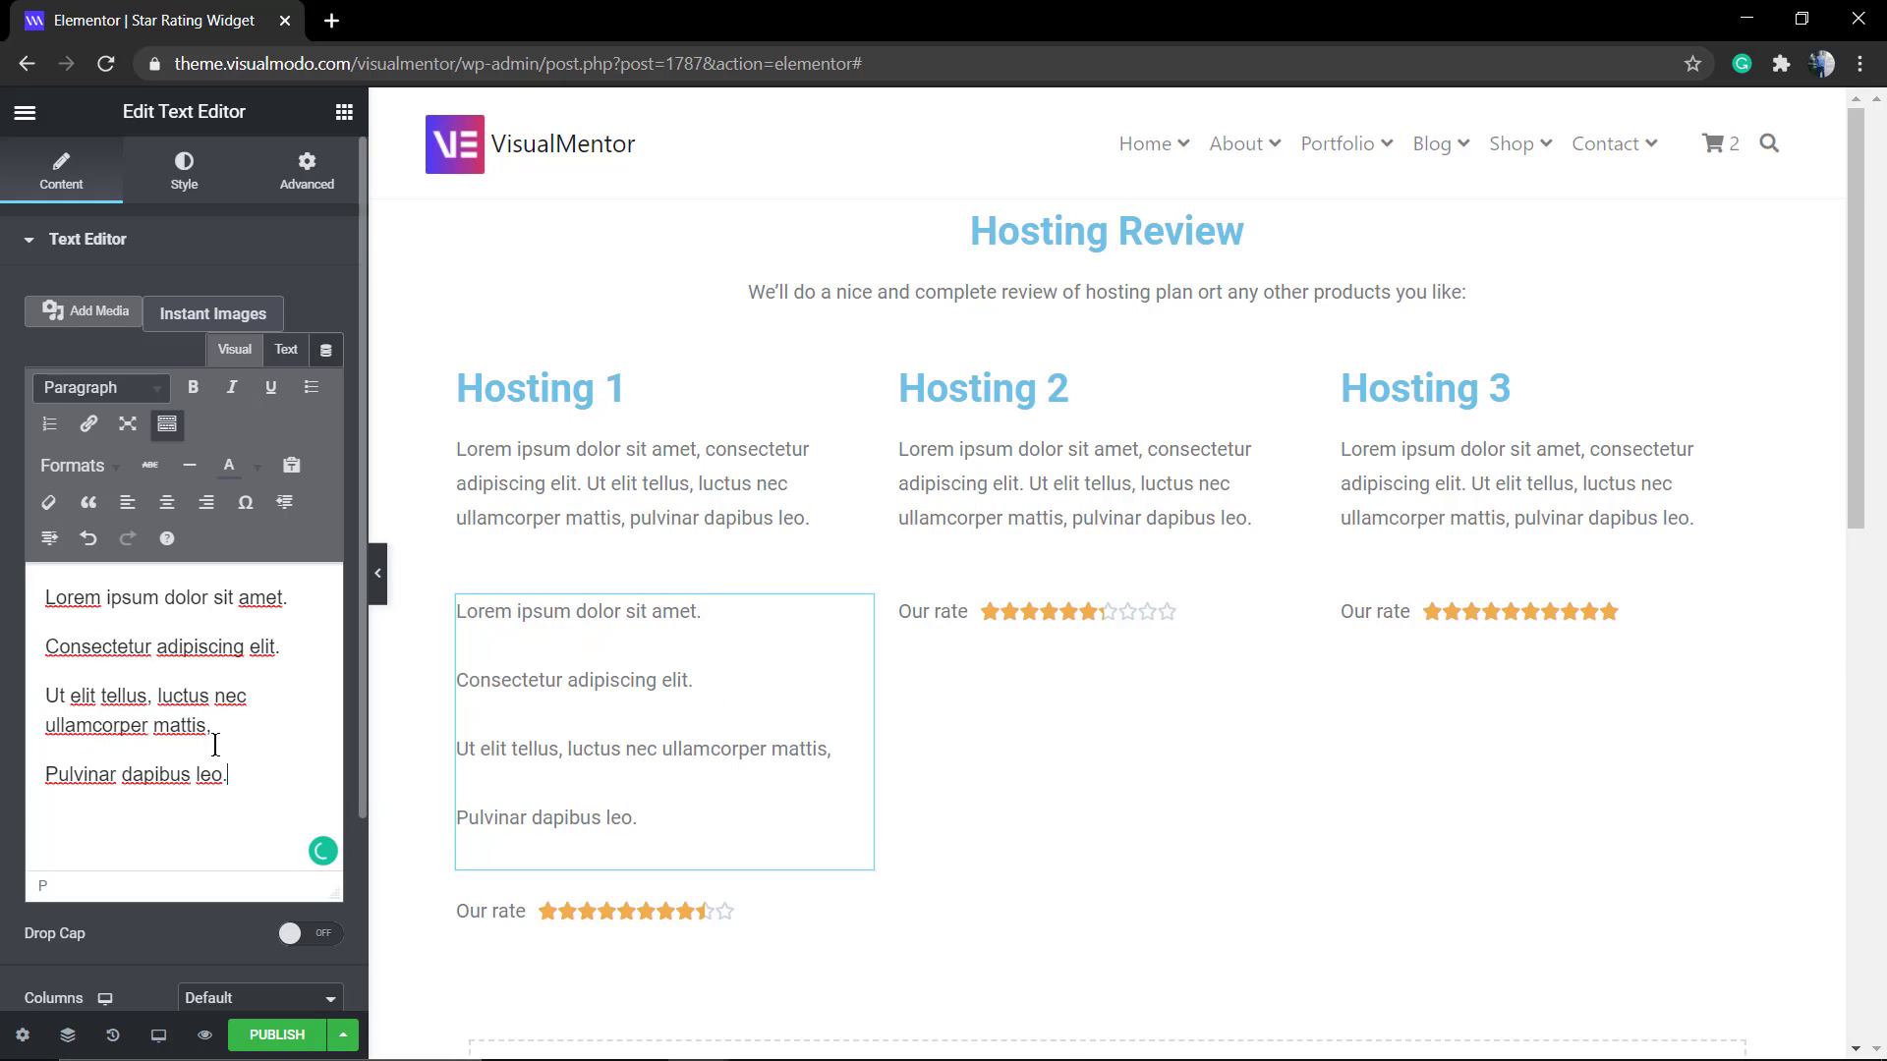
# - Select all the block's text, keeping it in Paragraph format
pyautogui.hotkey('ctrl', 'a')
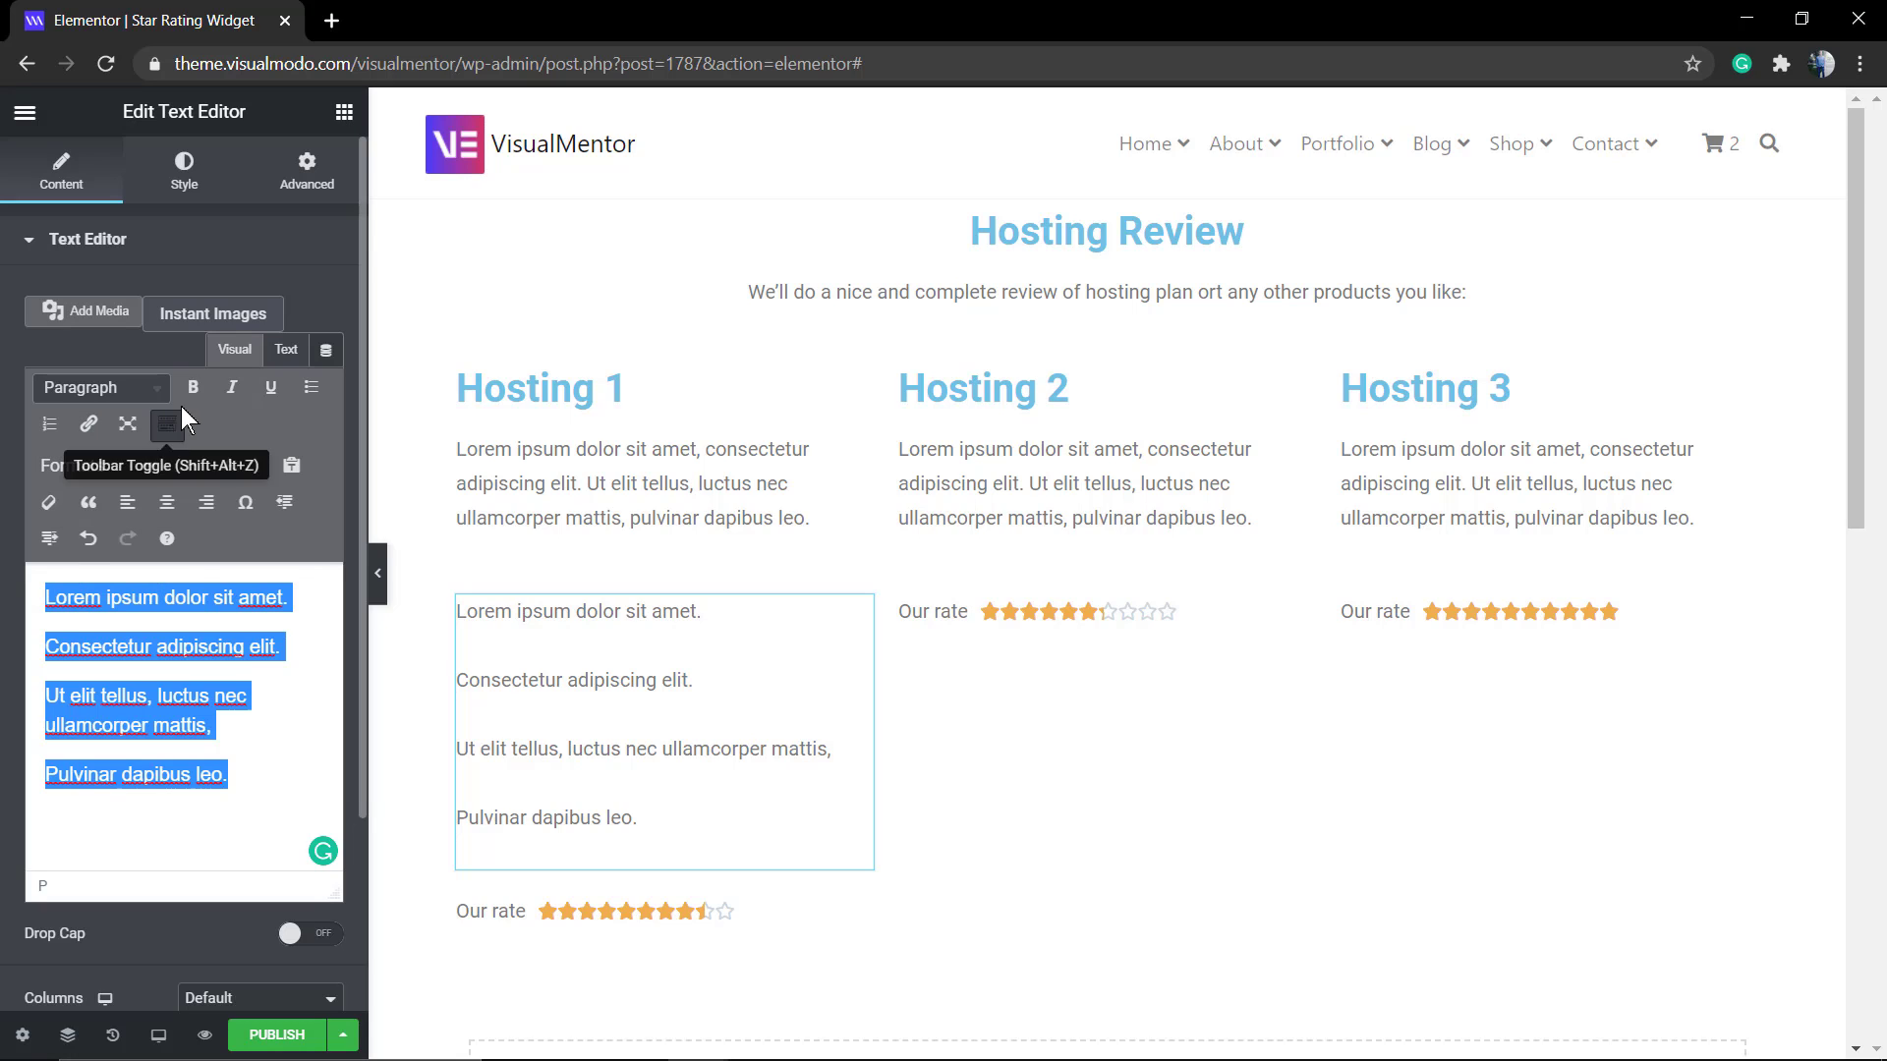
pyautogui.click(123, 398)
pyautogui.click(123, 431)
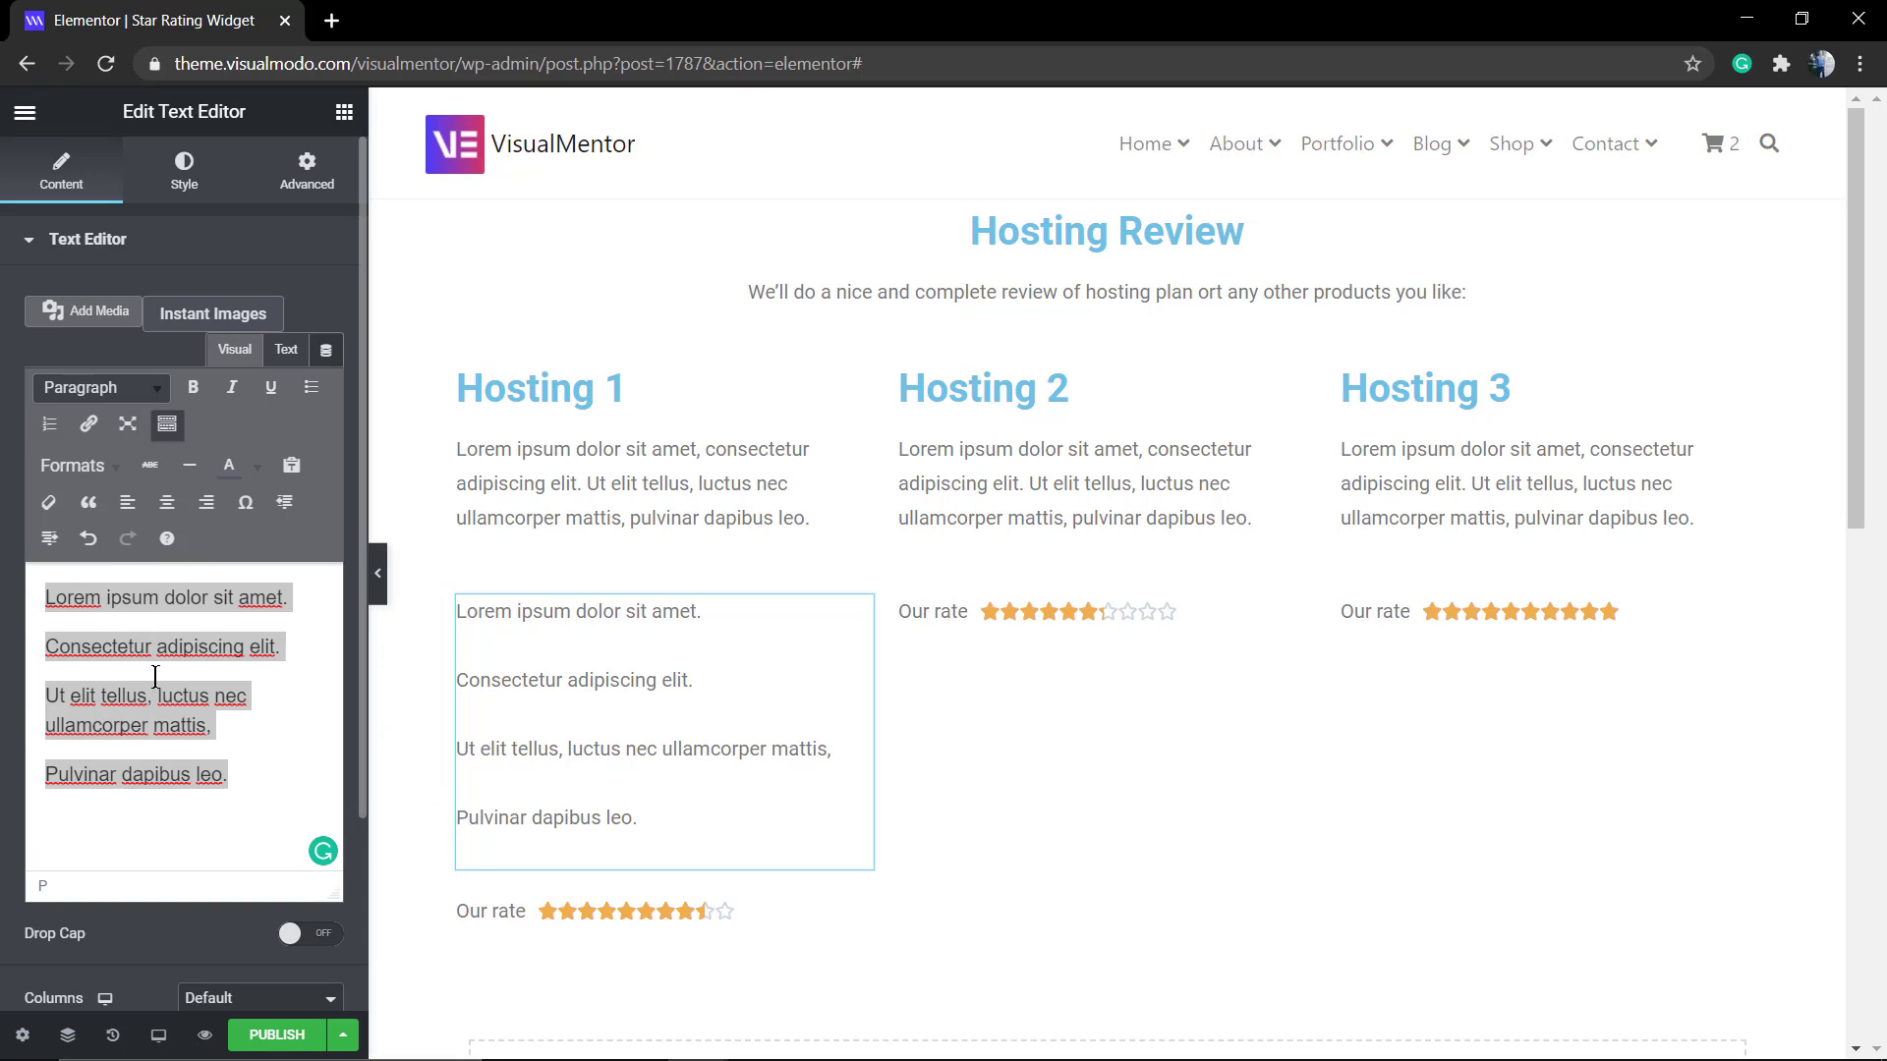
# - Undo an accidental horizontal line, then format the four Hosting 1 lines as a bulleted list
pyautogui.scroll(-3, 181, 934)
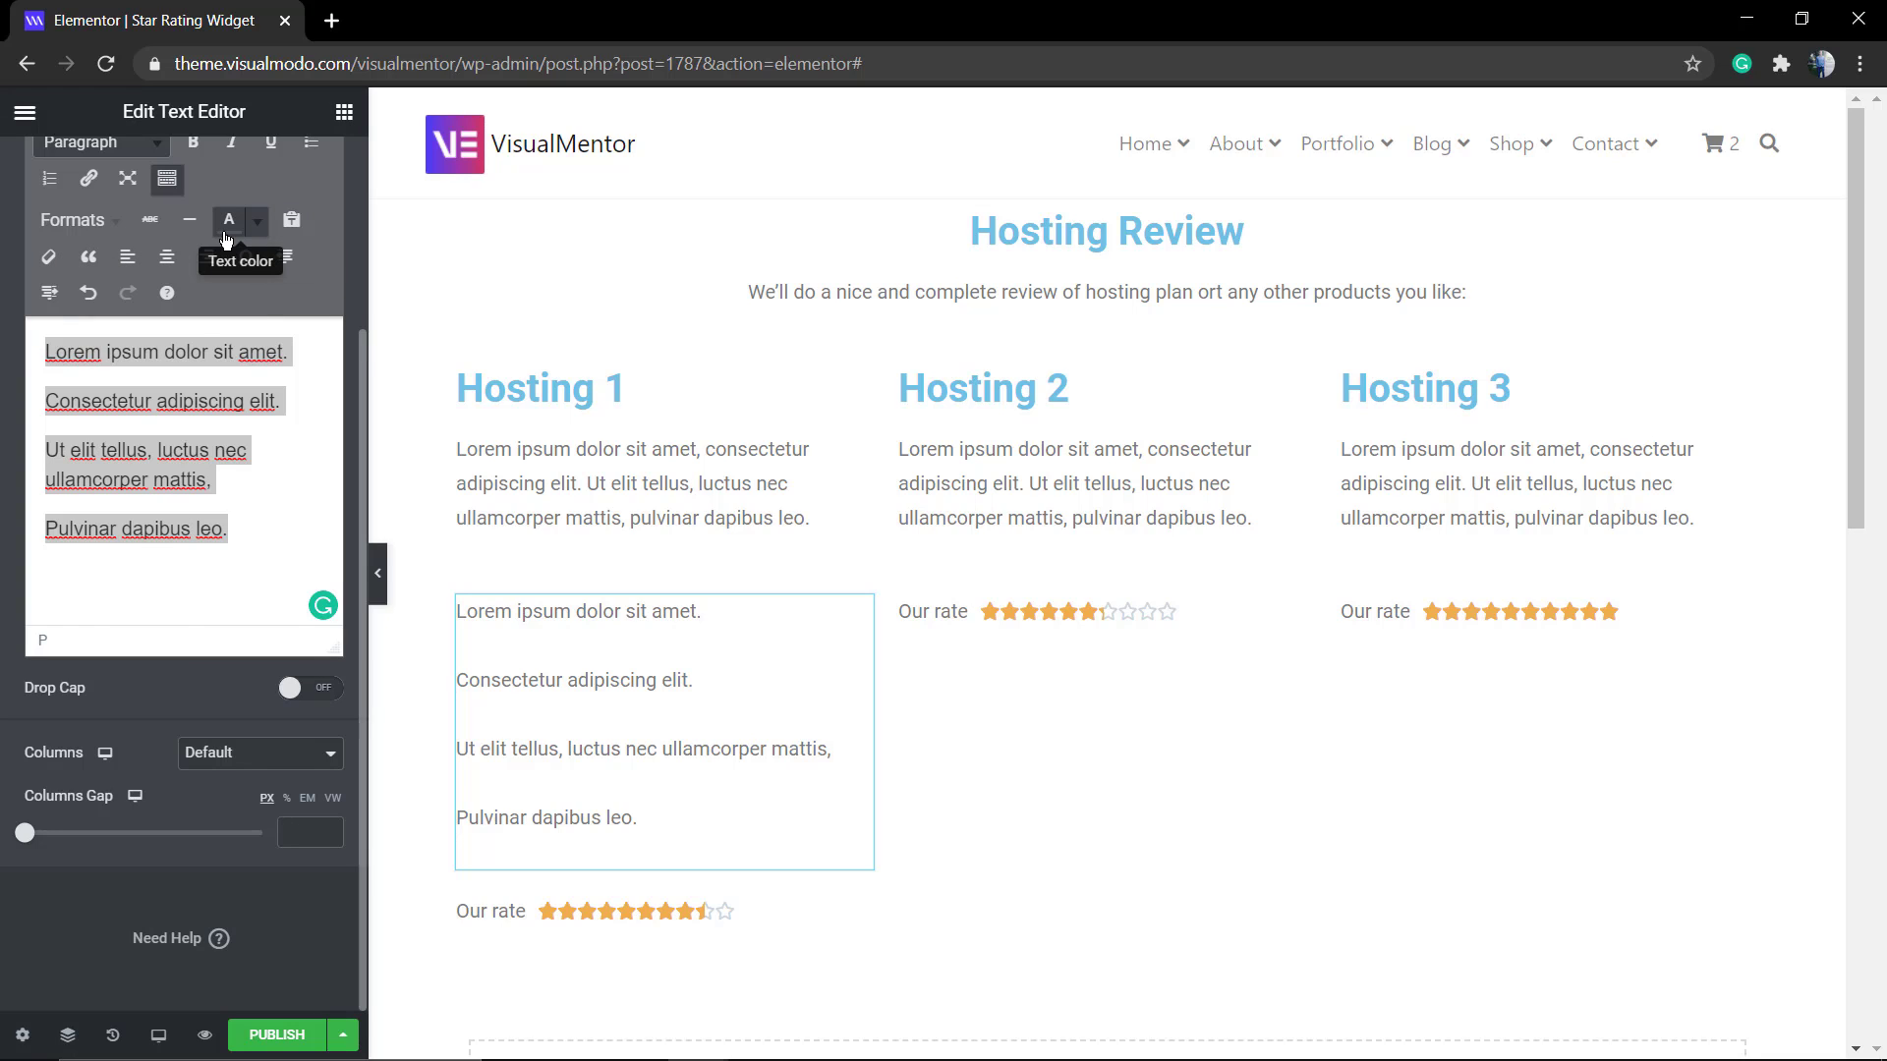
pyautogui.click(189, 222)
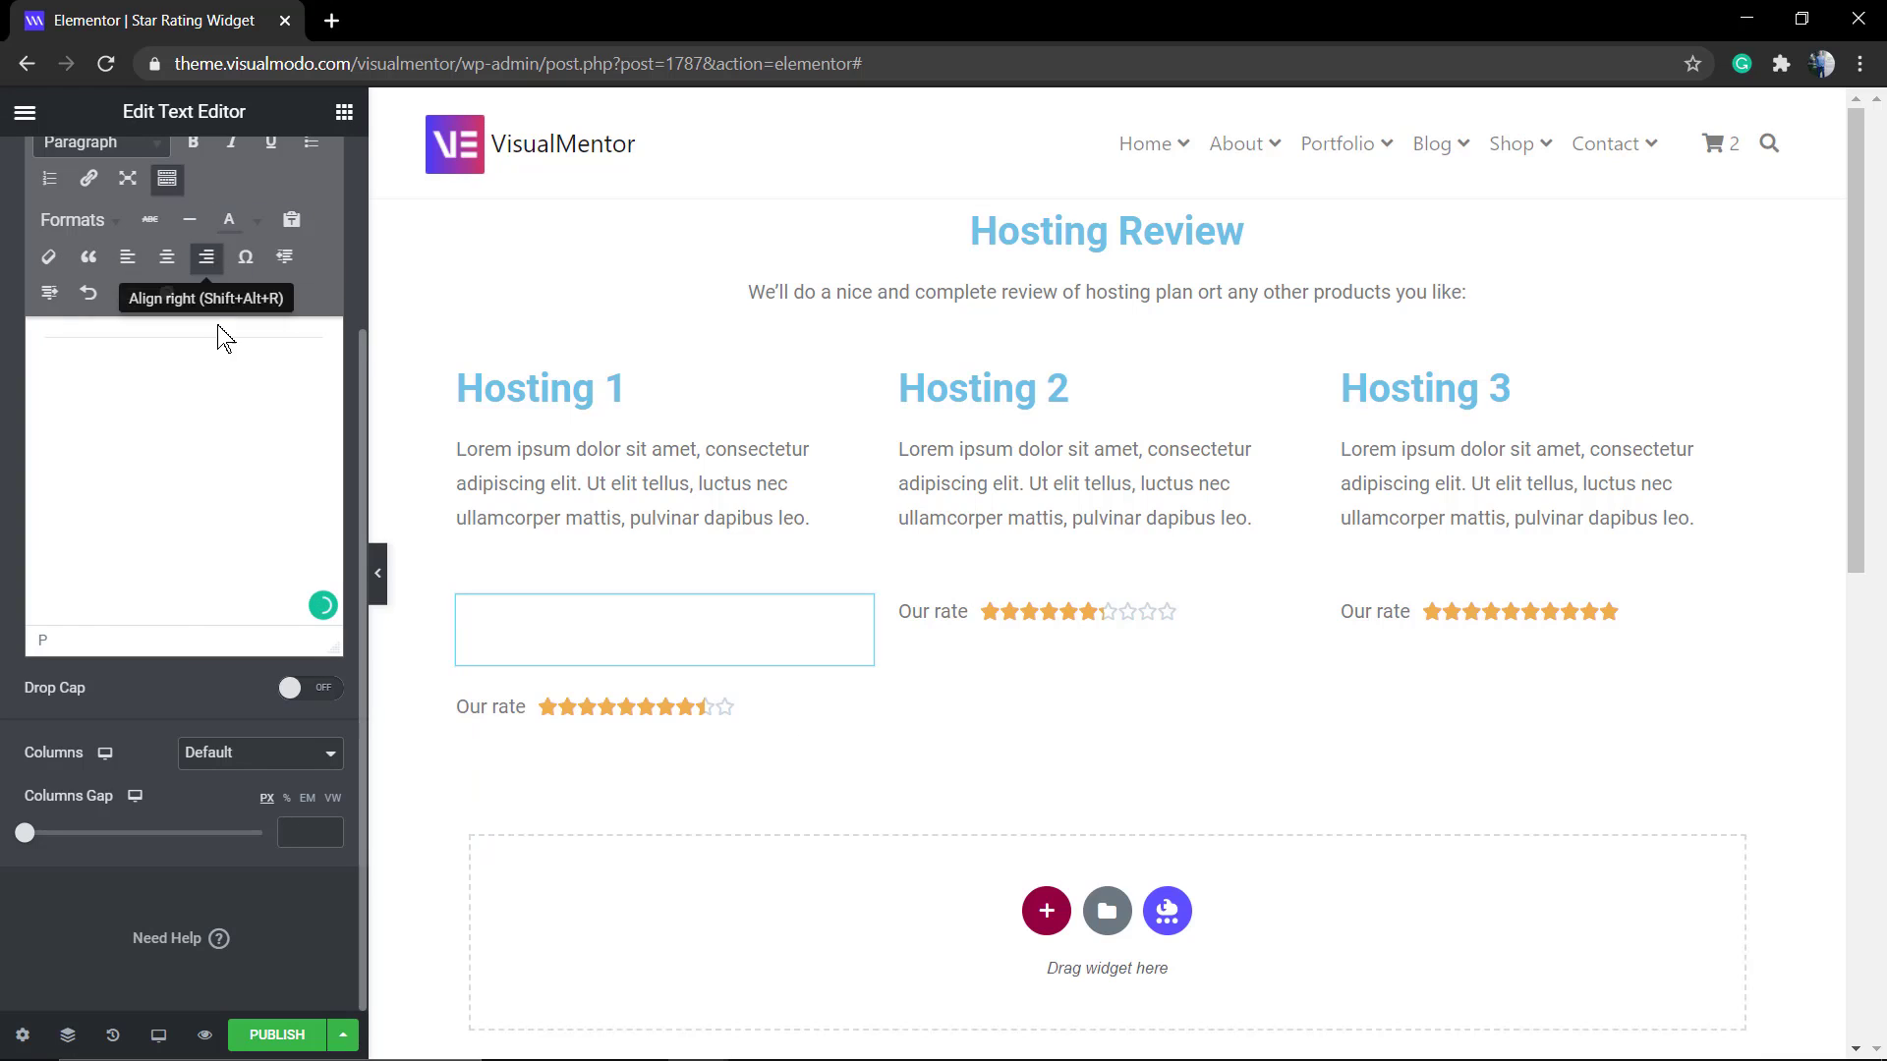
pyautogui.hotkey('ctrl', 'z')
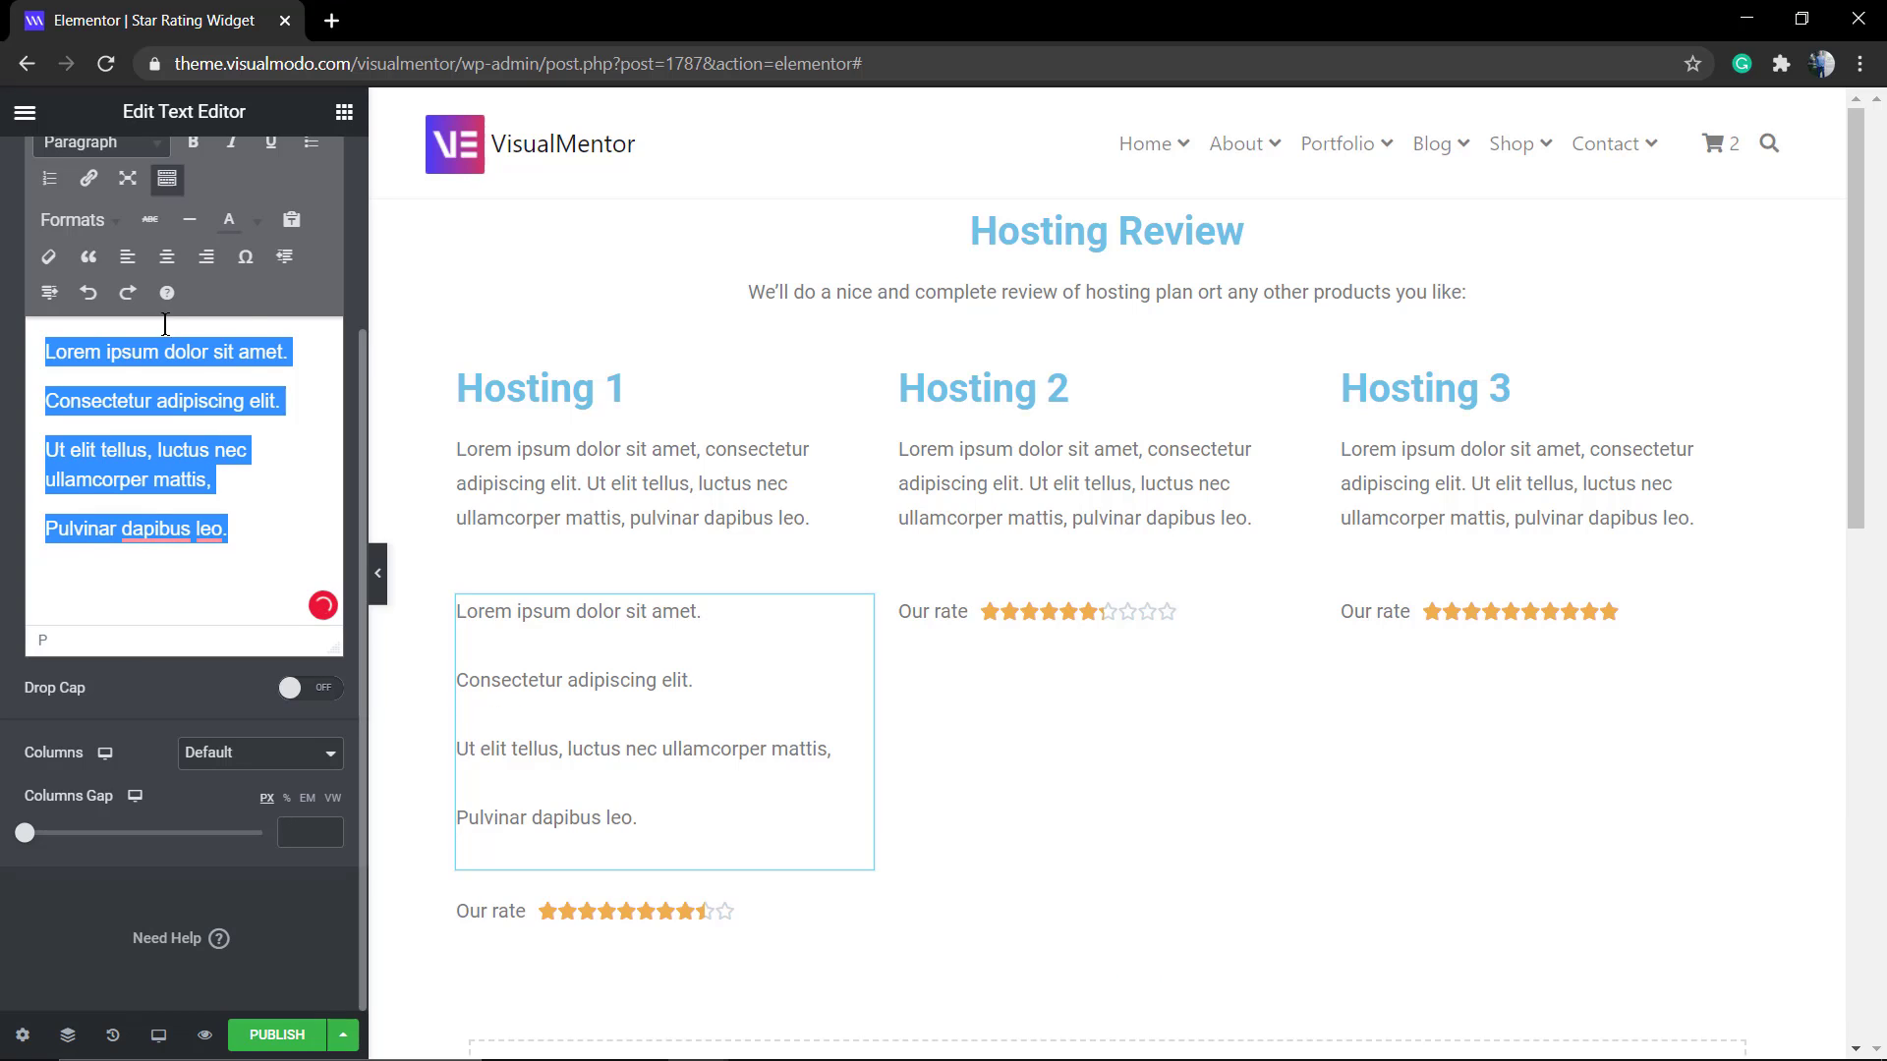
pyautogui.scroll(3, 86, 263)
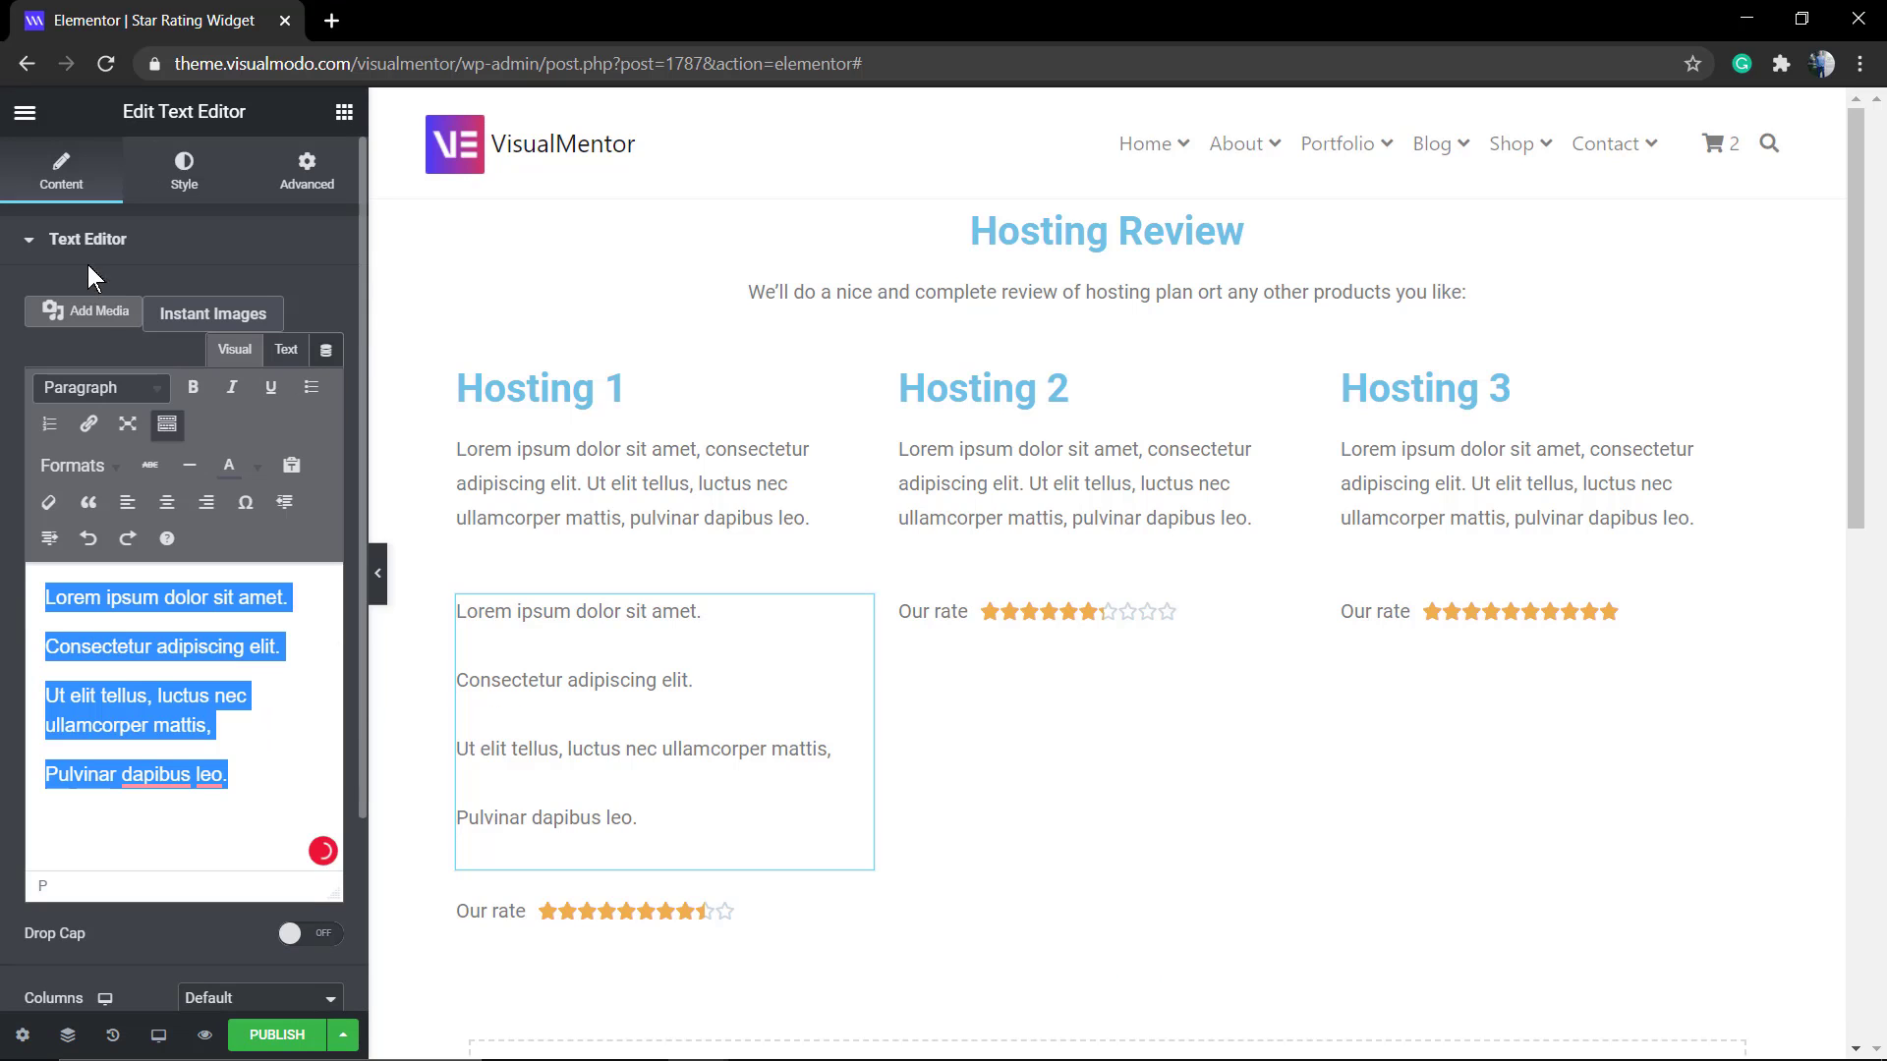
pyautogui.click(125, 472)
pyautogui.click(125, 472)
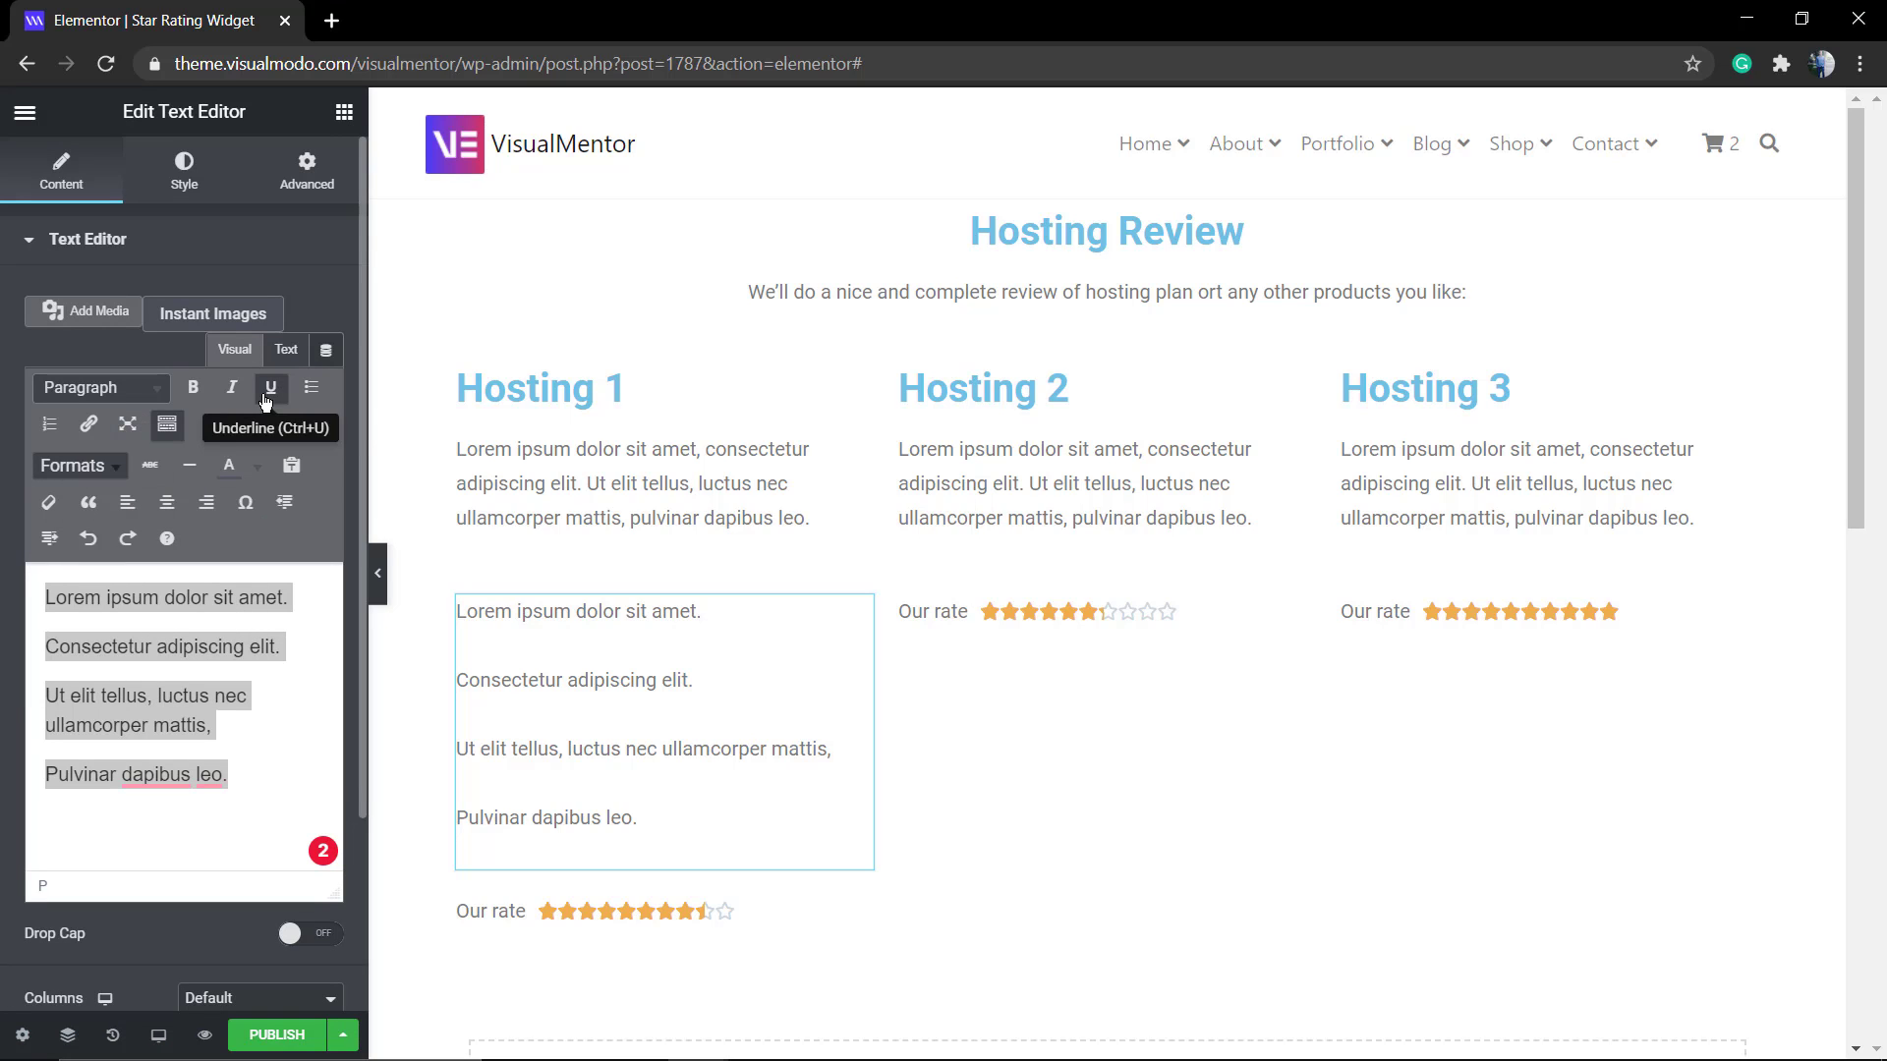
pyautogui.click(310, 389)
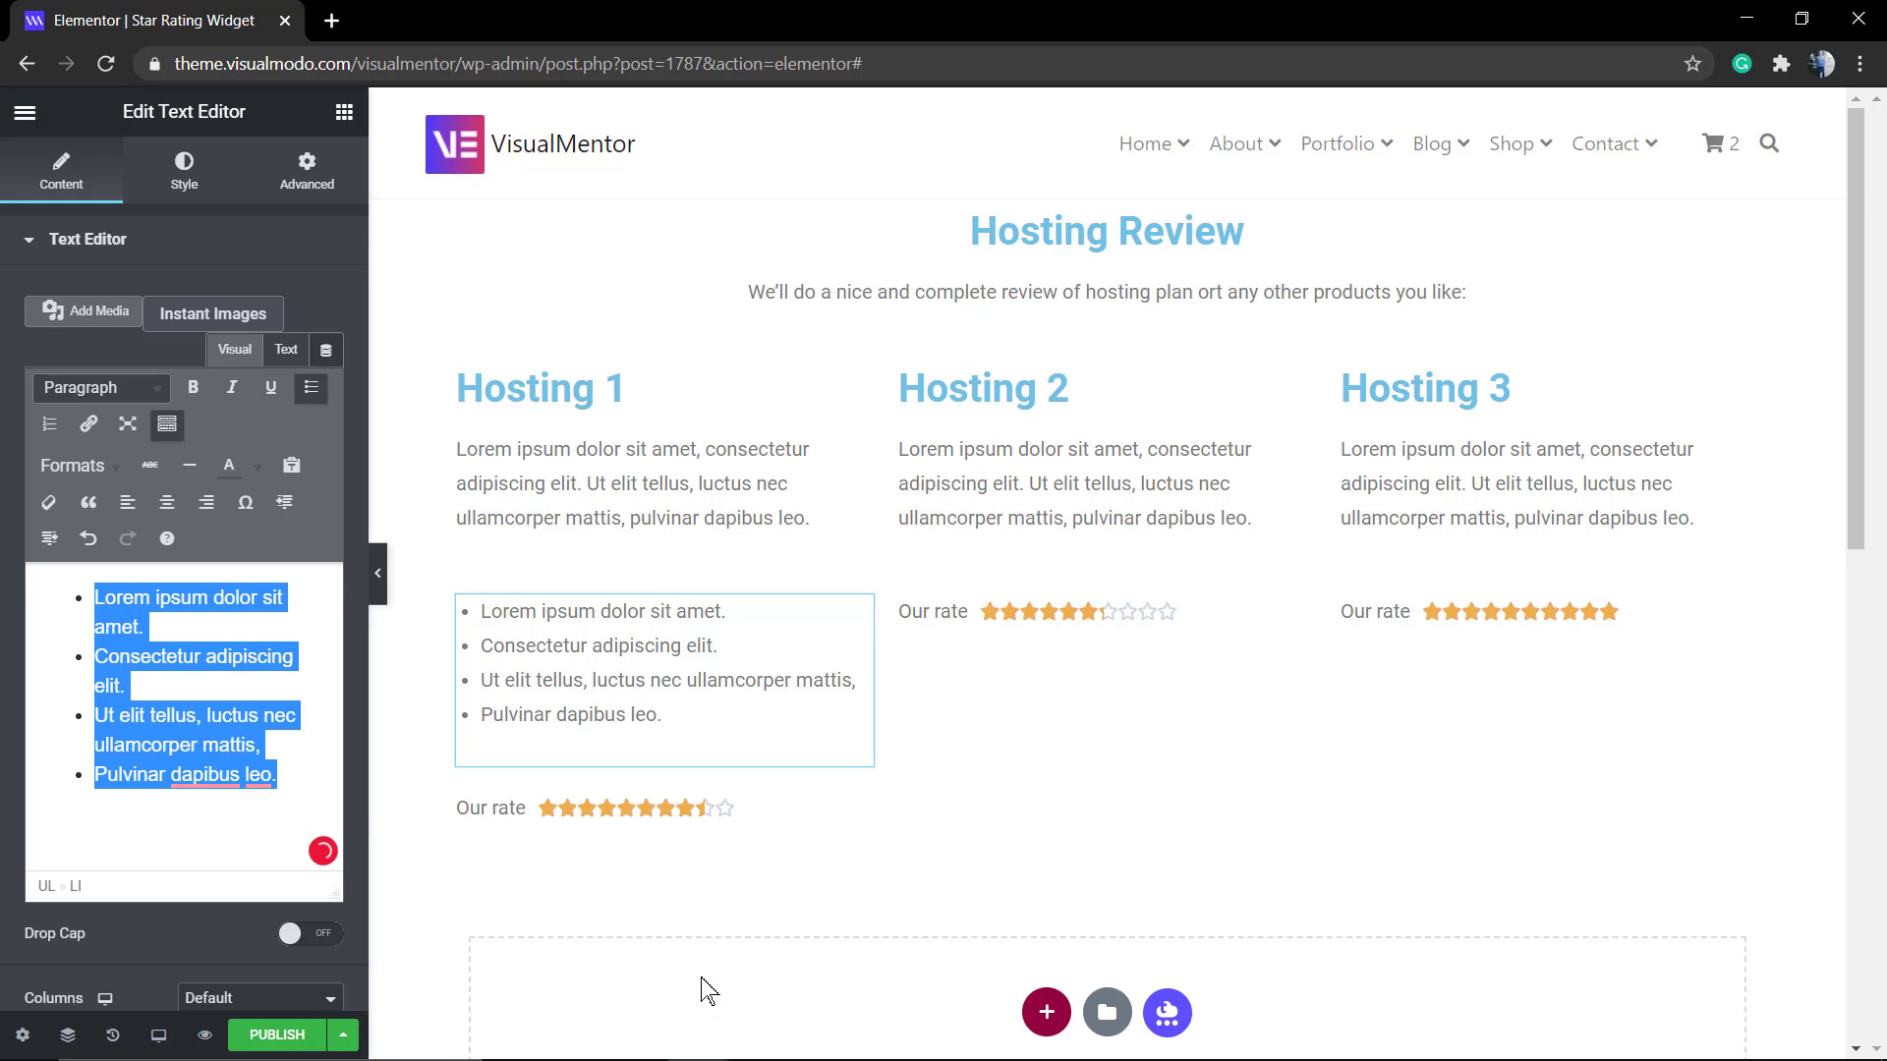
# - Duplicate the Hosting 1 bulleted list and delete the stray Image Box pasted below it
pyautogui.click(716, 733)
pyautogui.rightClick(711, 717)
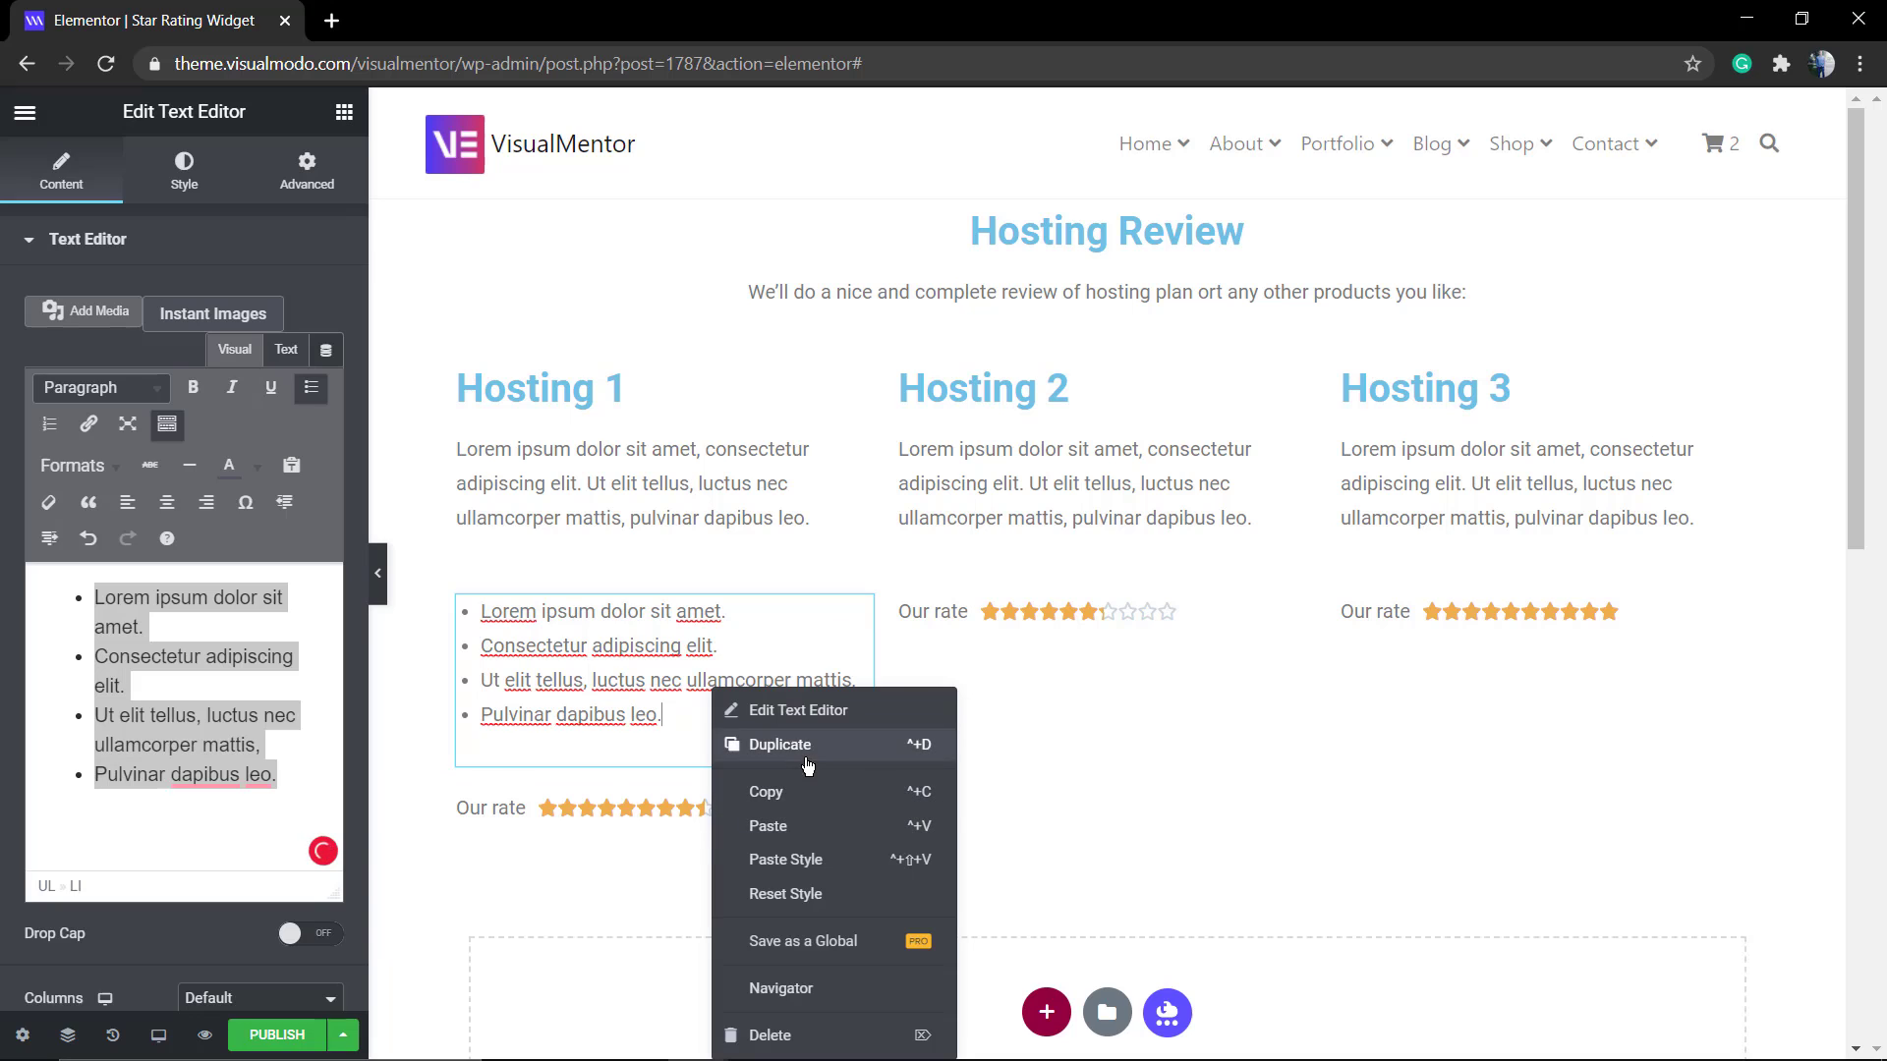
pyautogui.click(918, 744)
pyautogui.rightClick(752, 716)
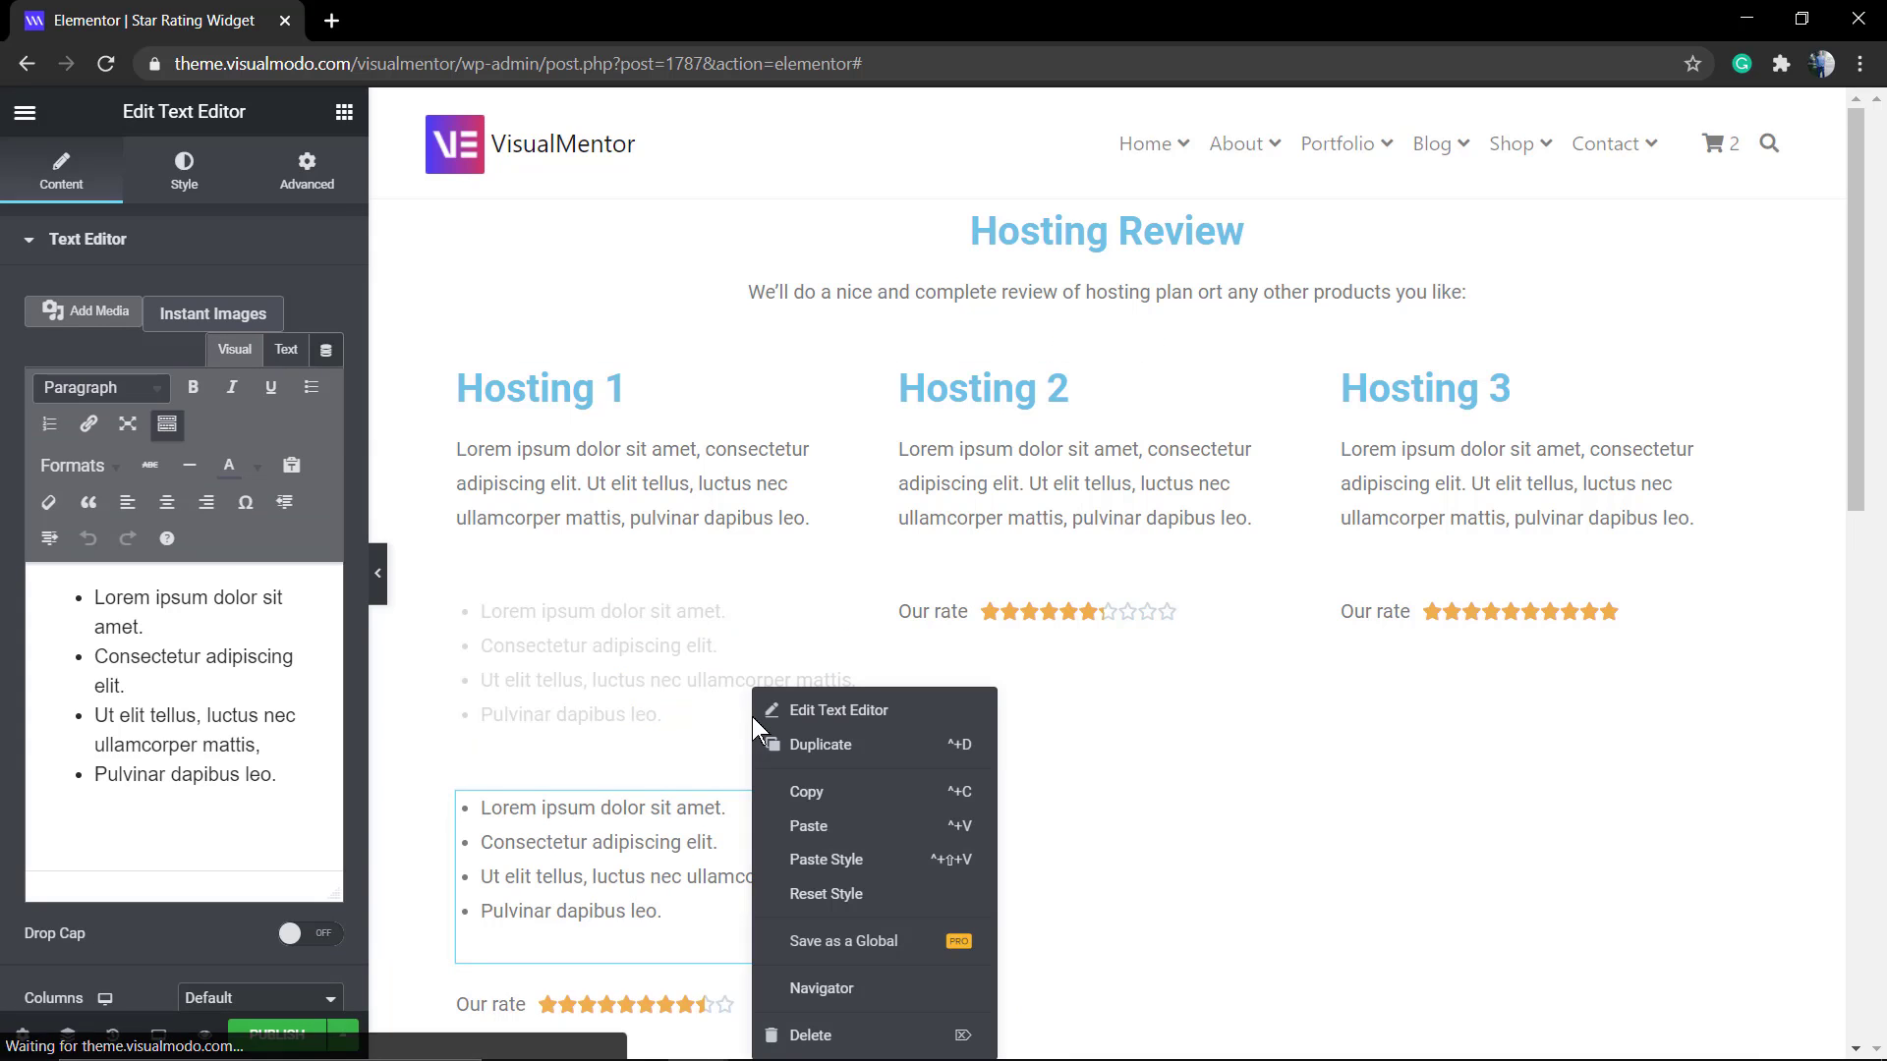
pyautogui.click(857, 825)
pyautogui.scroll(-4, 586, 752)
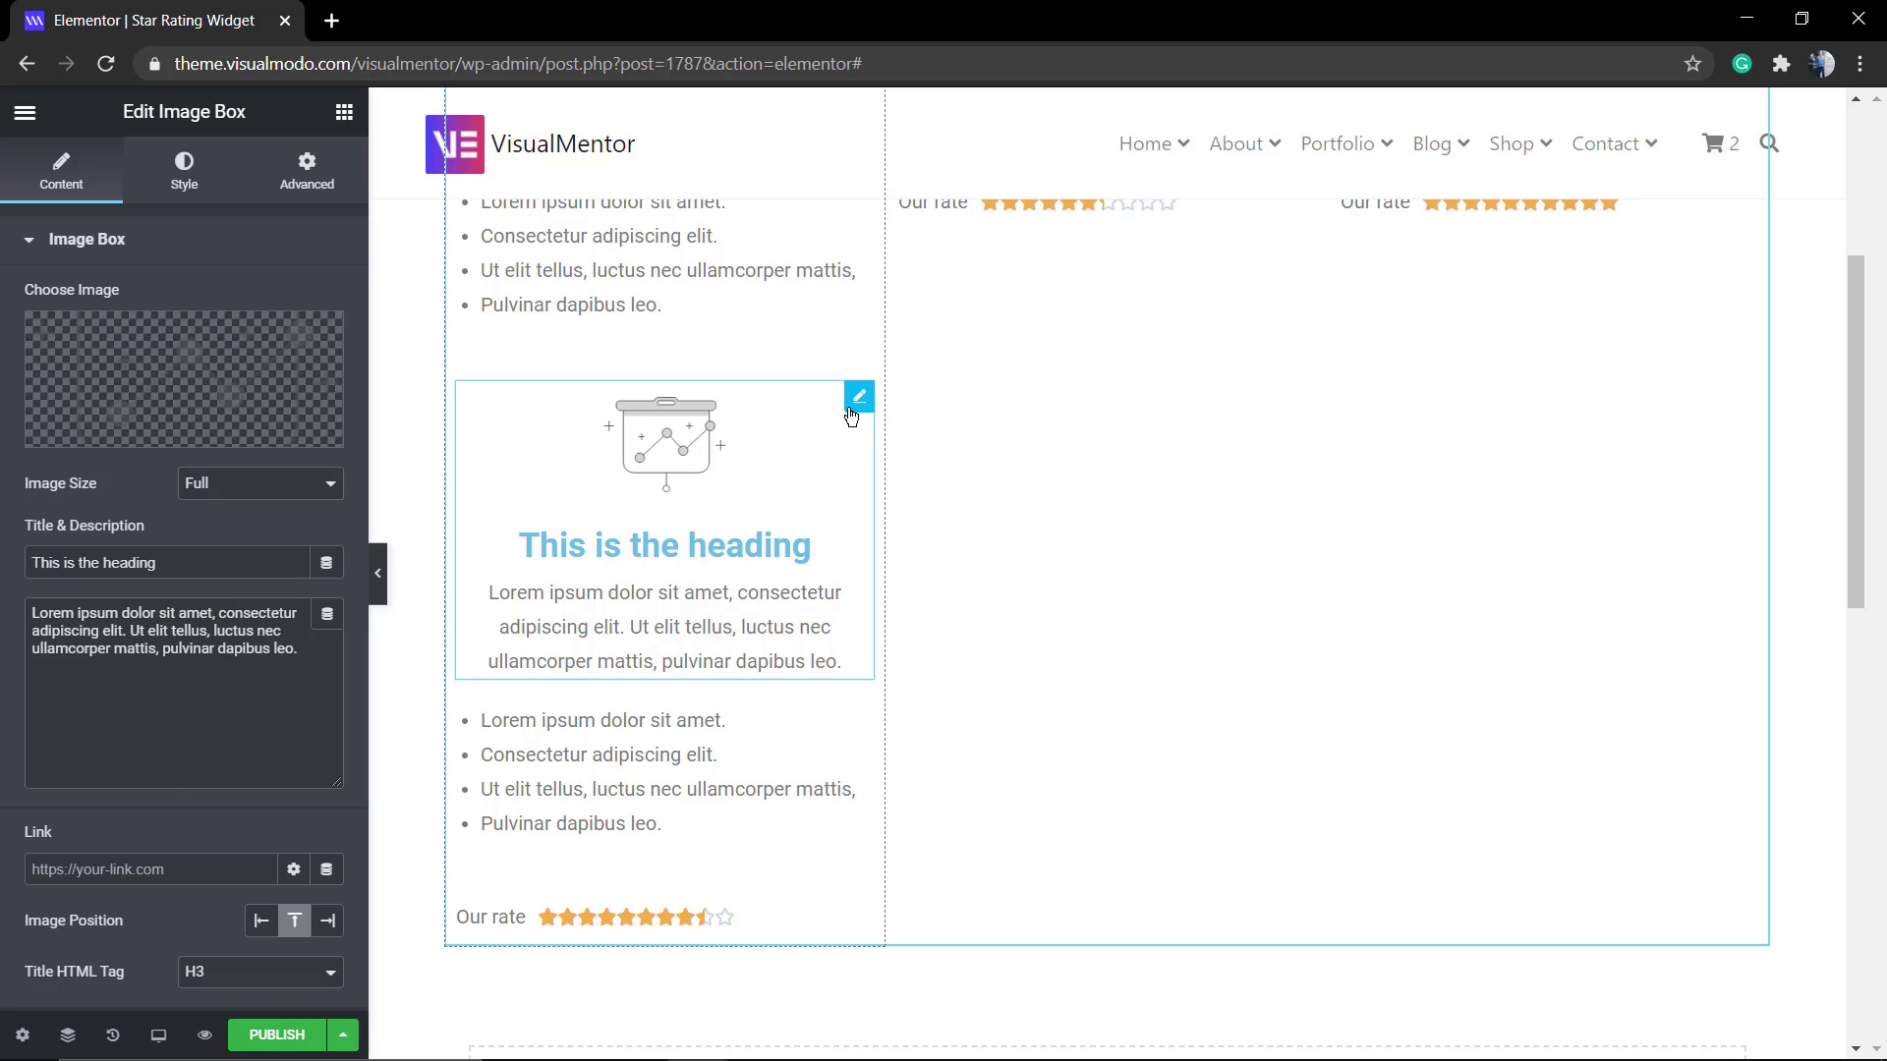
pyautogui.rightClick(851, 416)
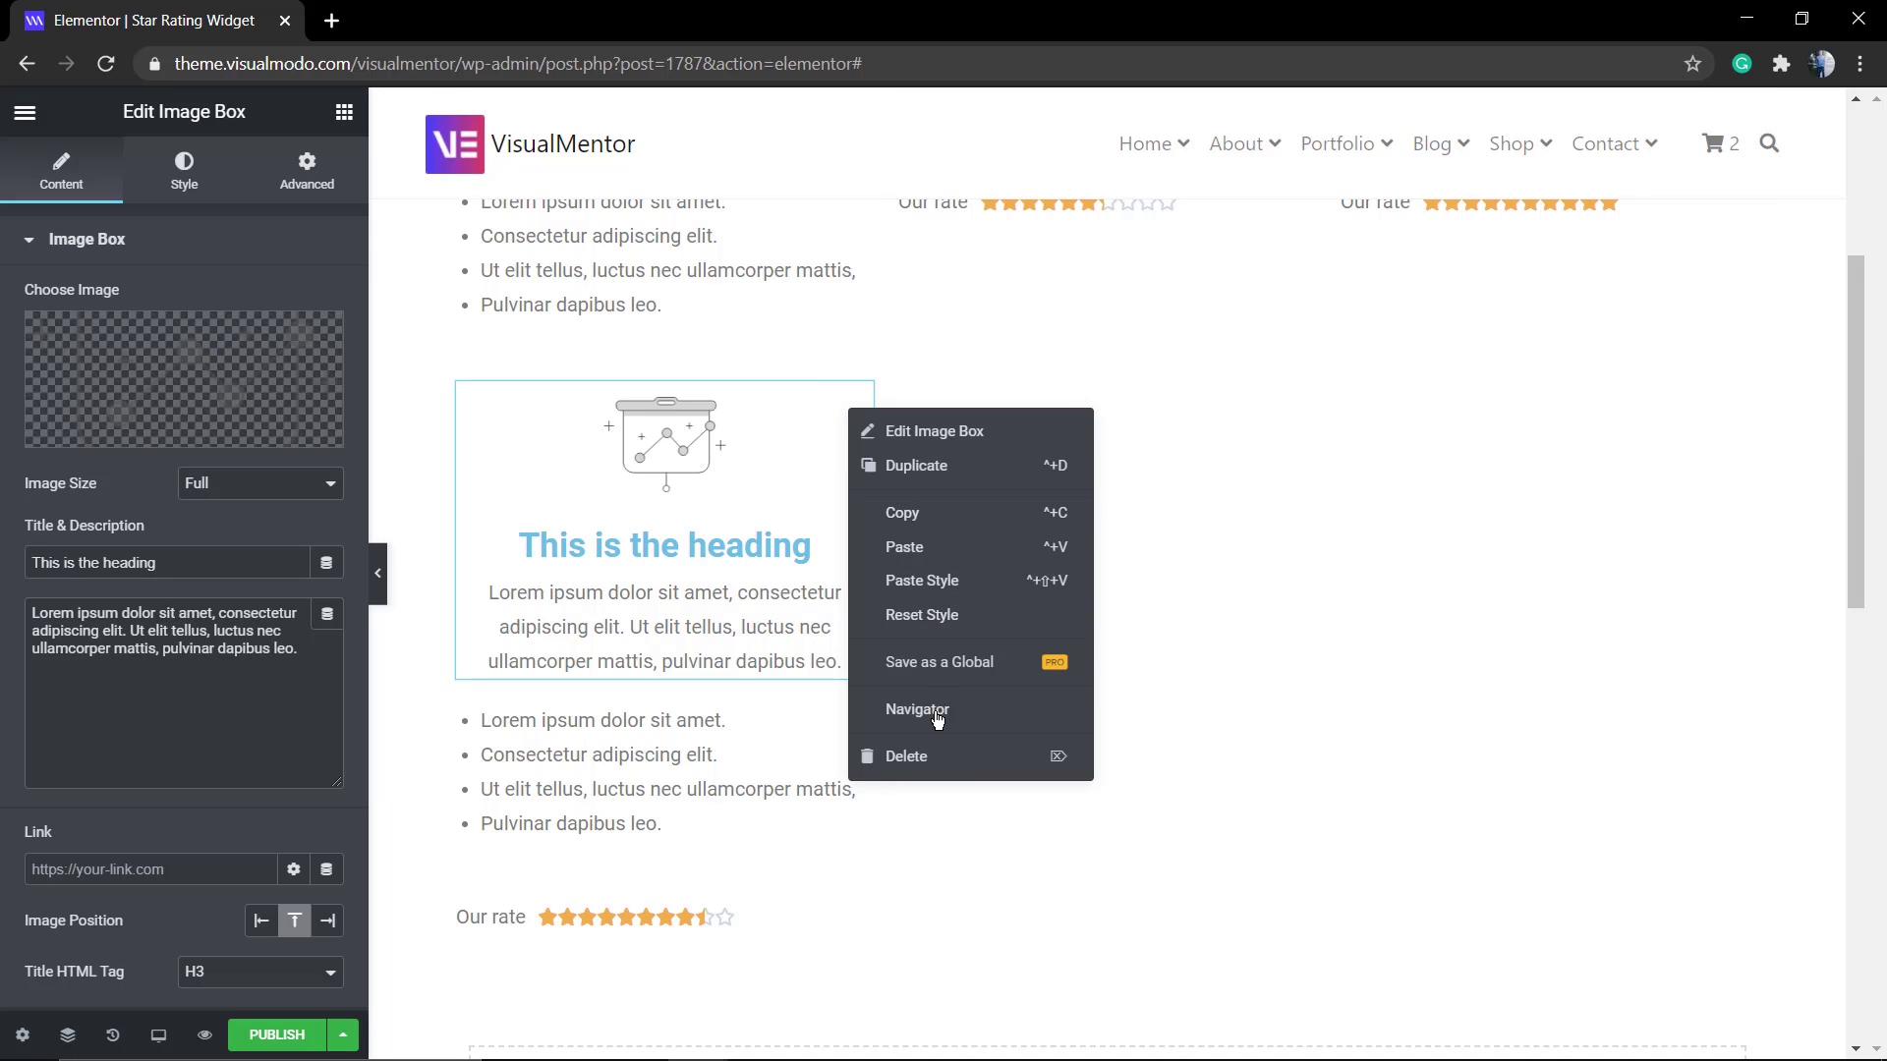
pyautogui.click(935, 756)
pyautogui.scroll(2, 649, 527)
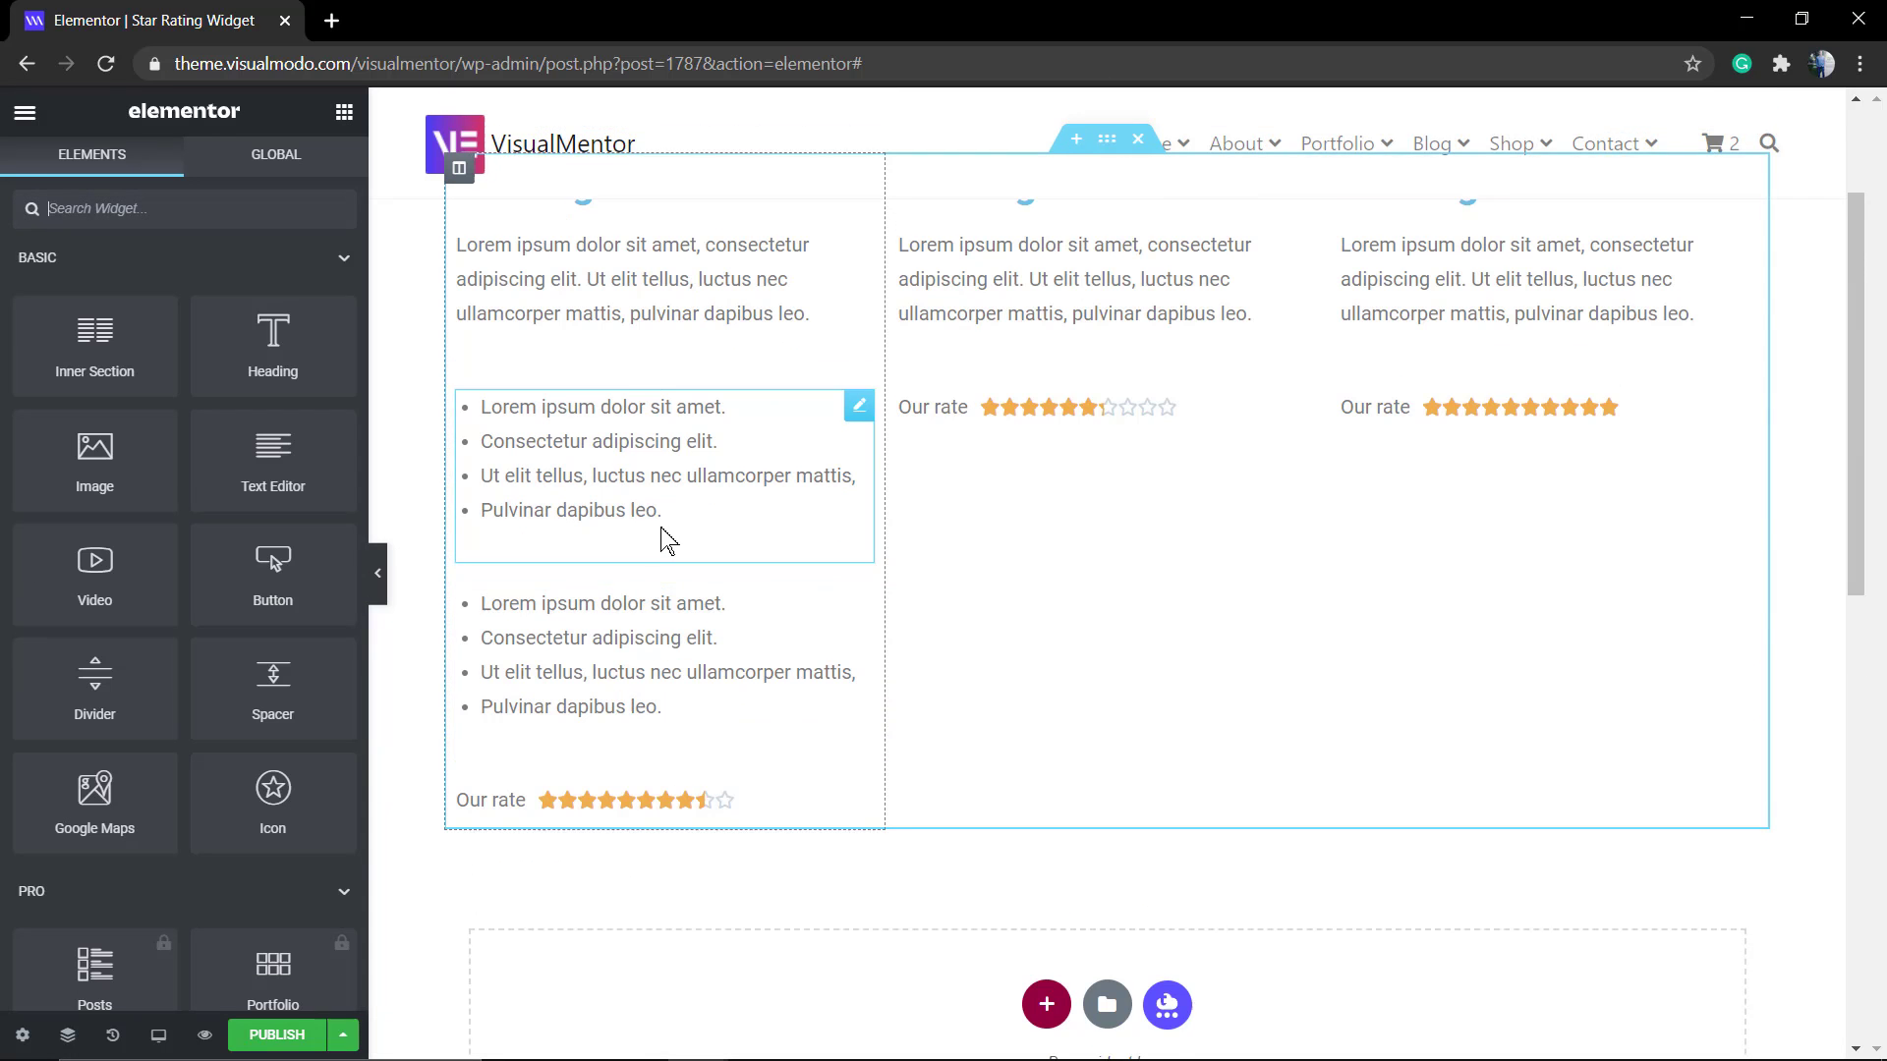
# - Make another list copy and move the two copies into the Hosting 2 and Hosting 3 columns
pyautogui.rightClick(656, 637)
pyautogui.click(784, 692)
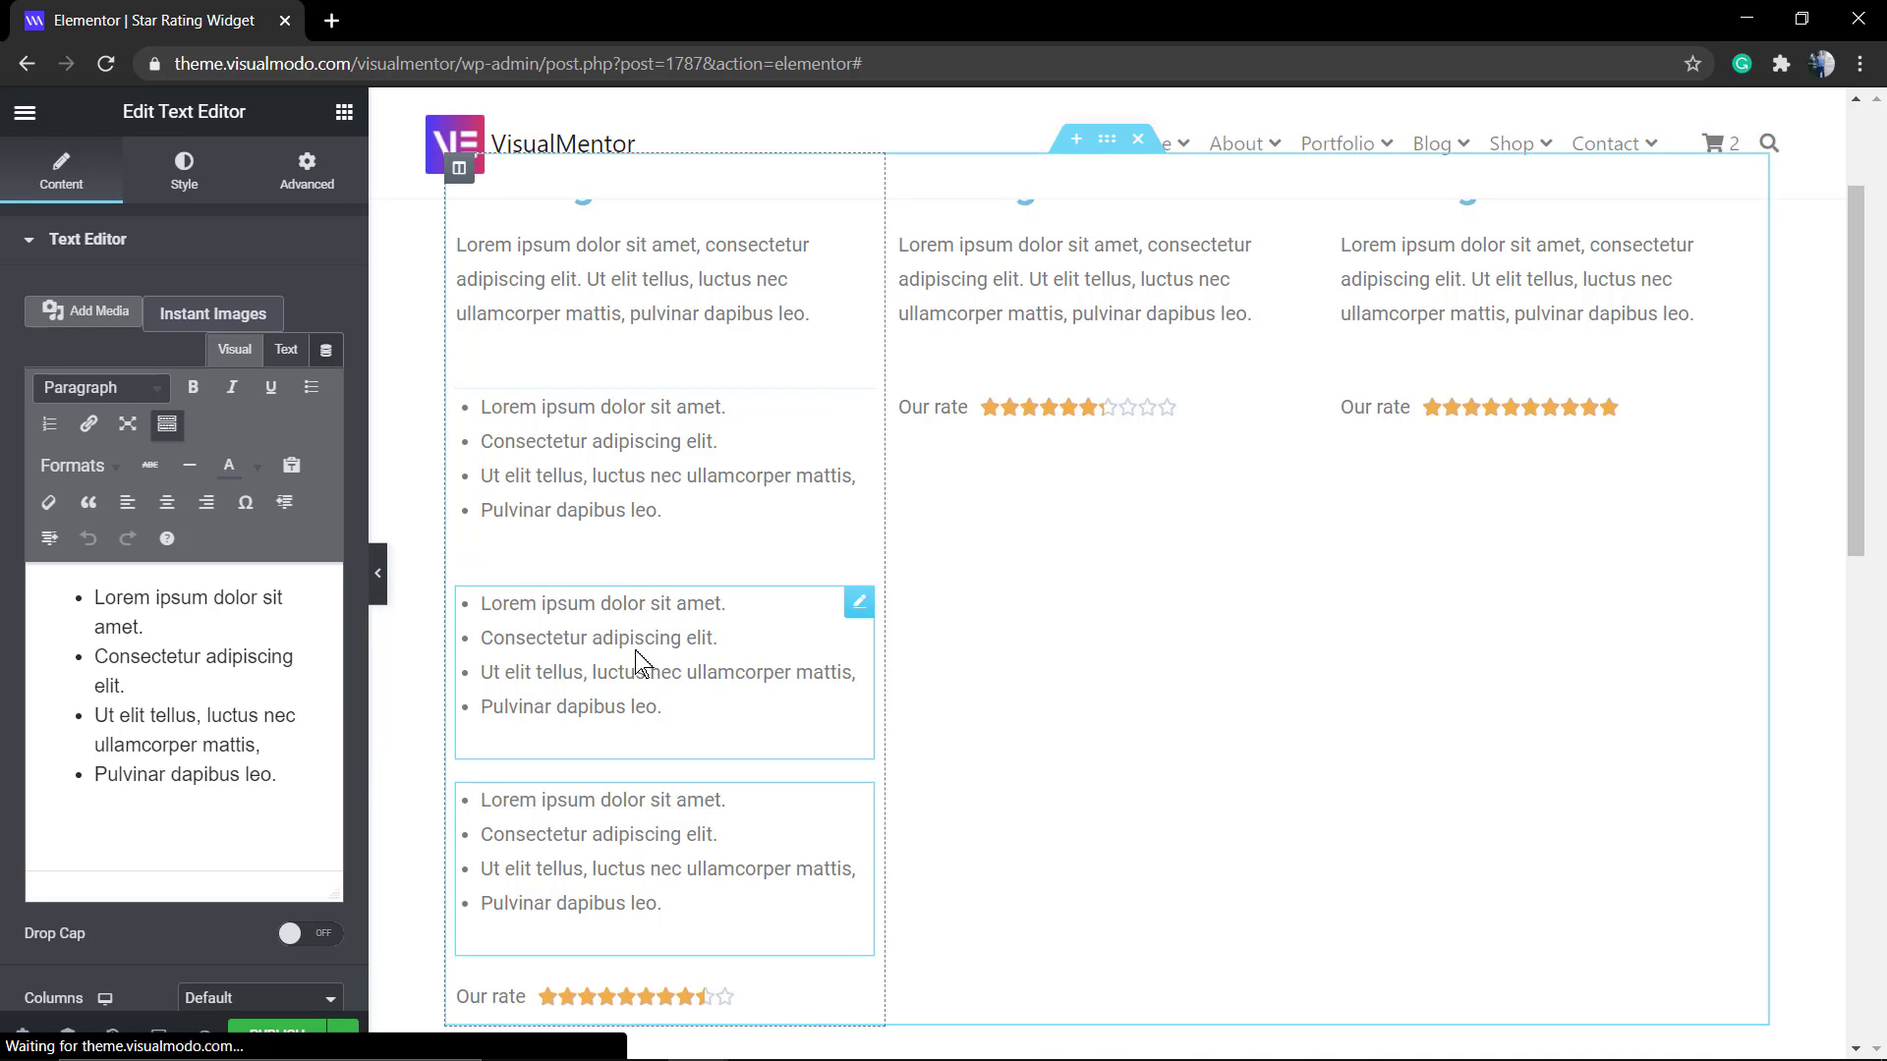
pyautogui.moveTo(843, 617); pyautogui.dragTo(1061, 379)
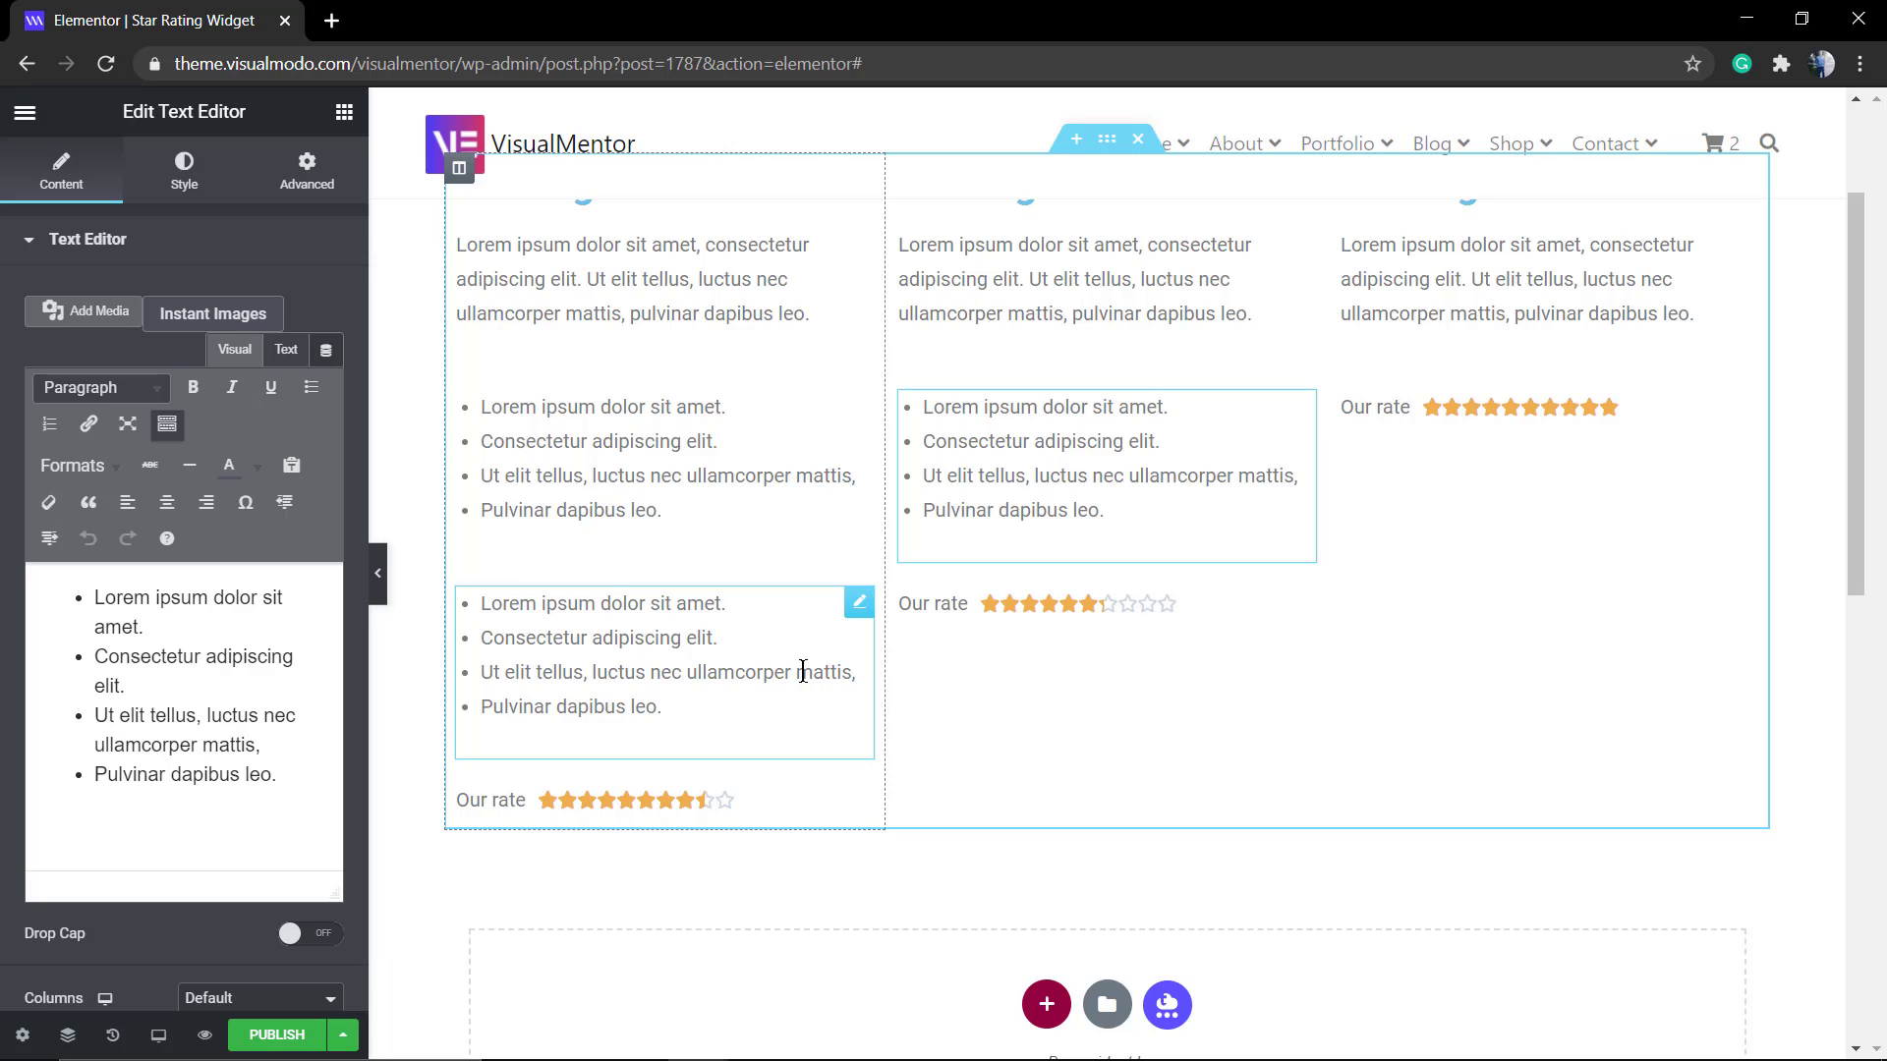
pyautogui.moveTo(859, 602); pyautogui.dragTo(1389, 442)
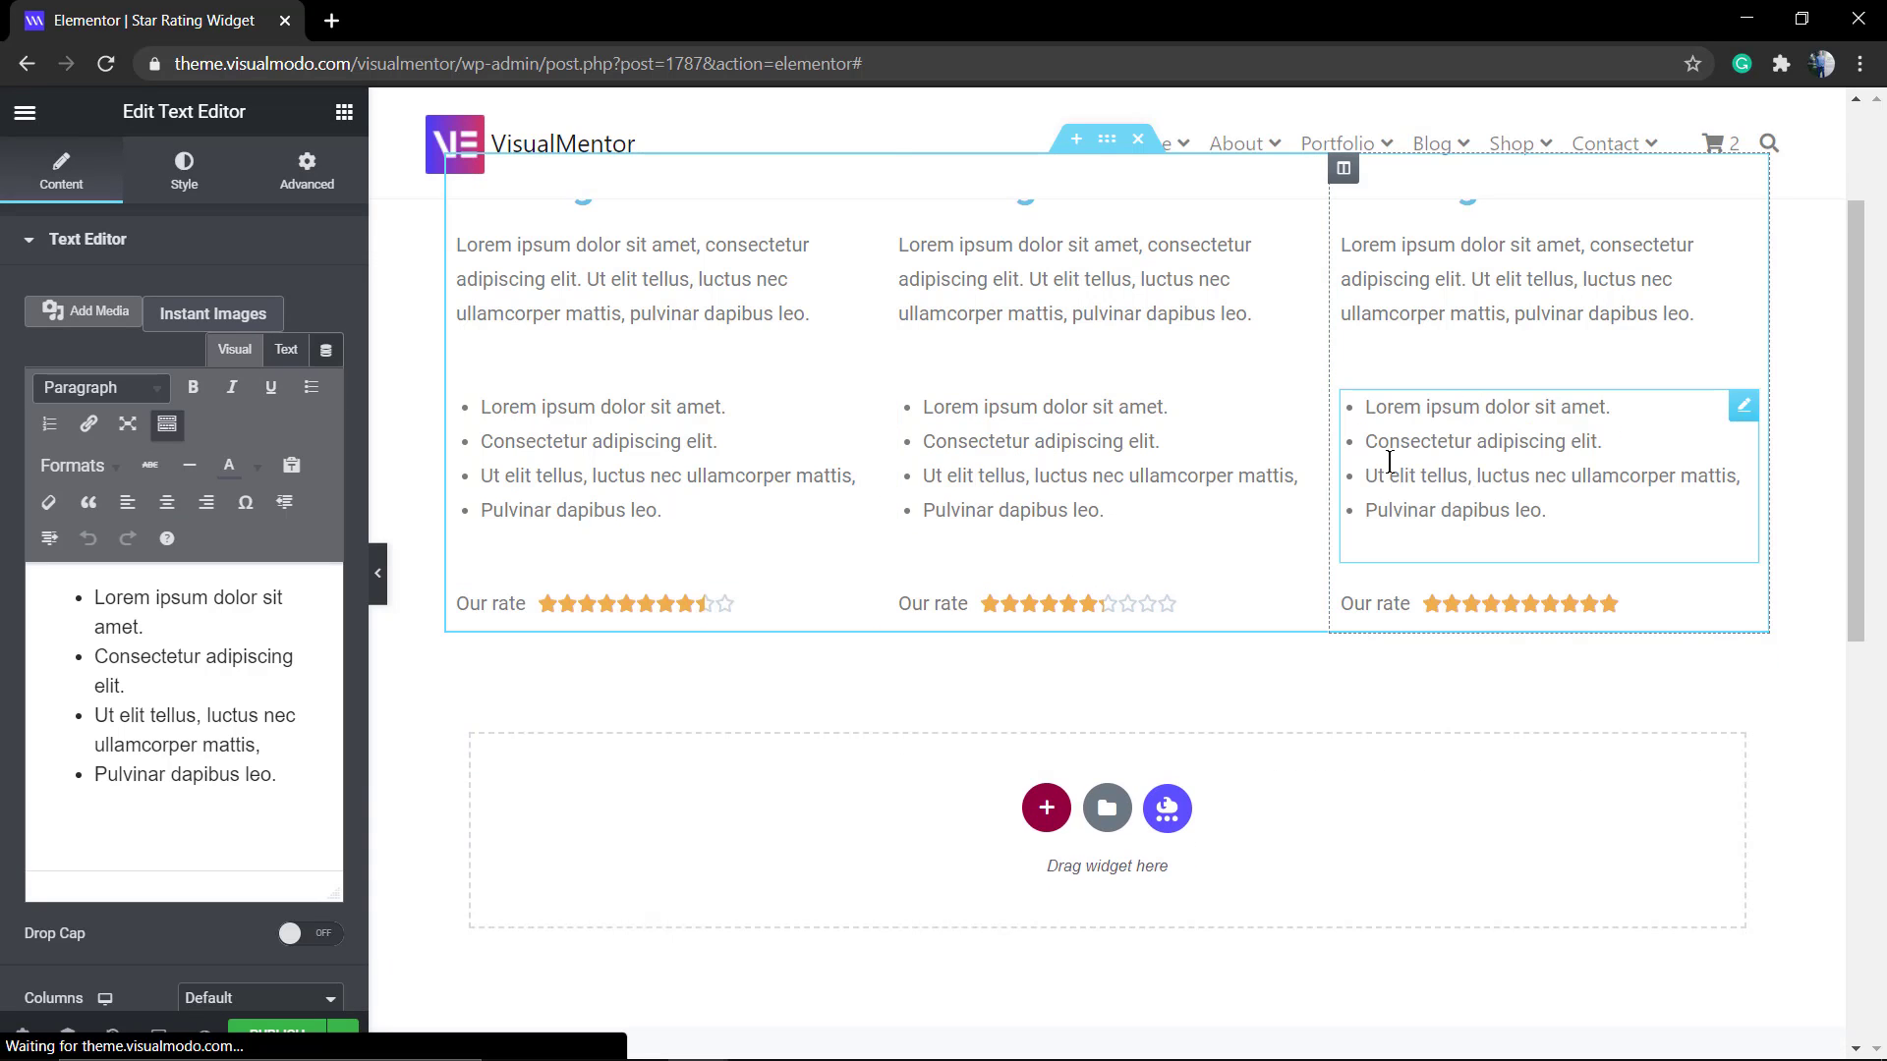
pyautogui.scroll(2, 846, 703)
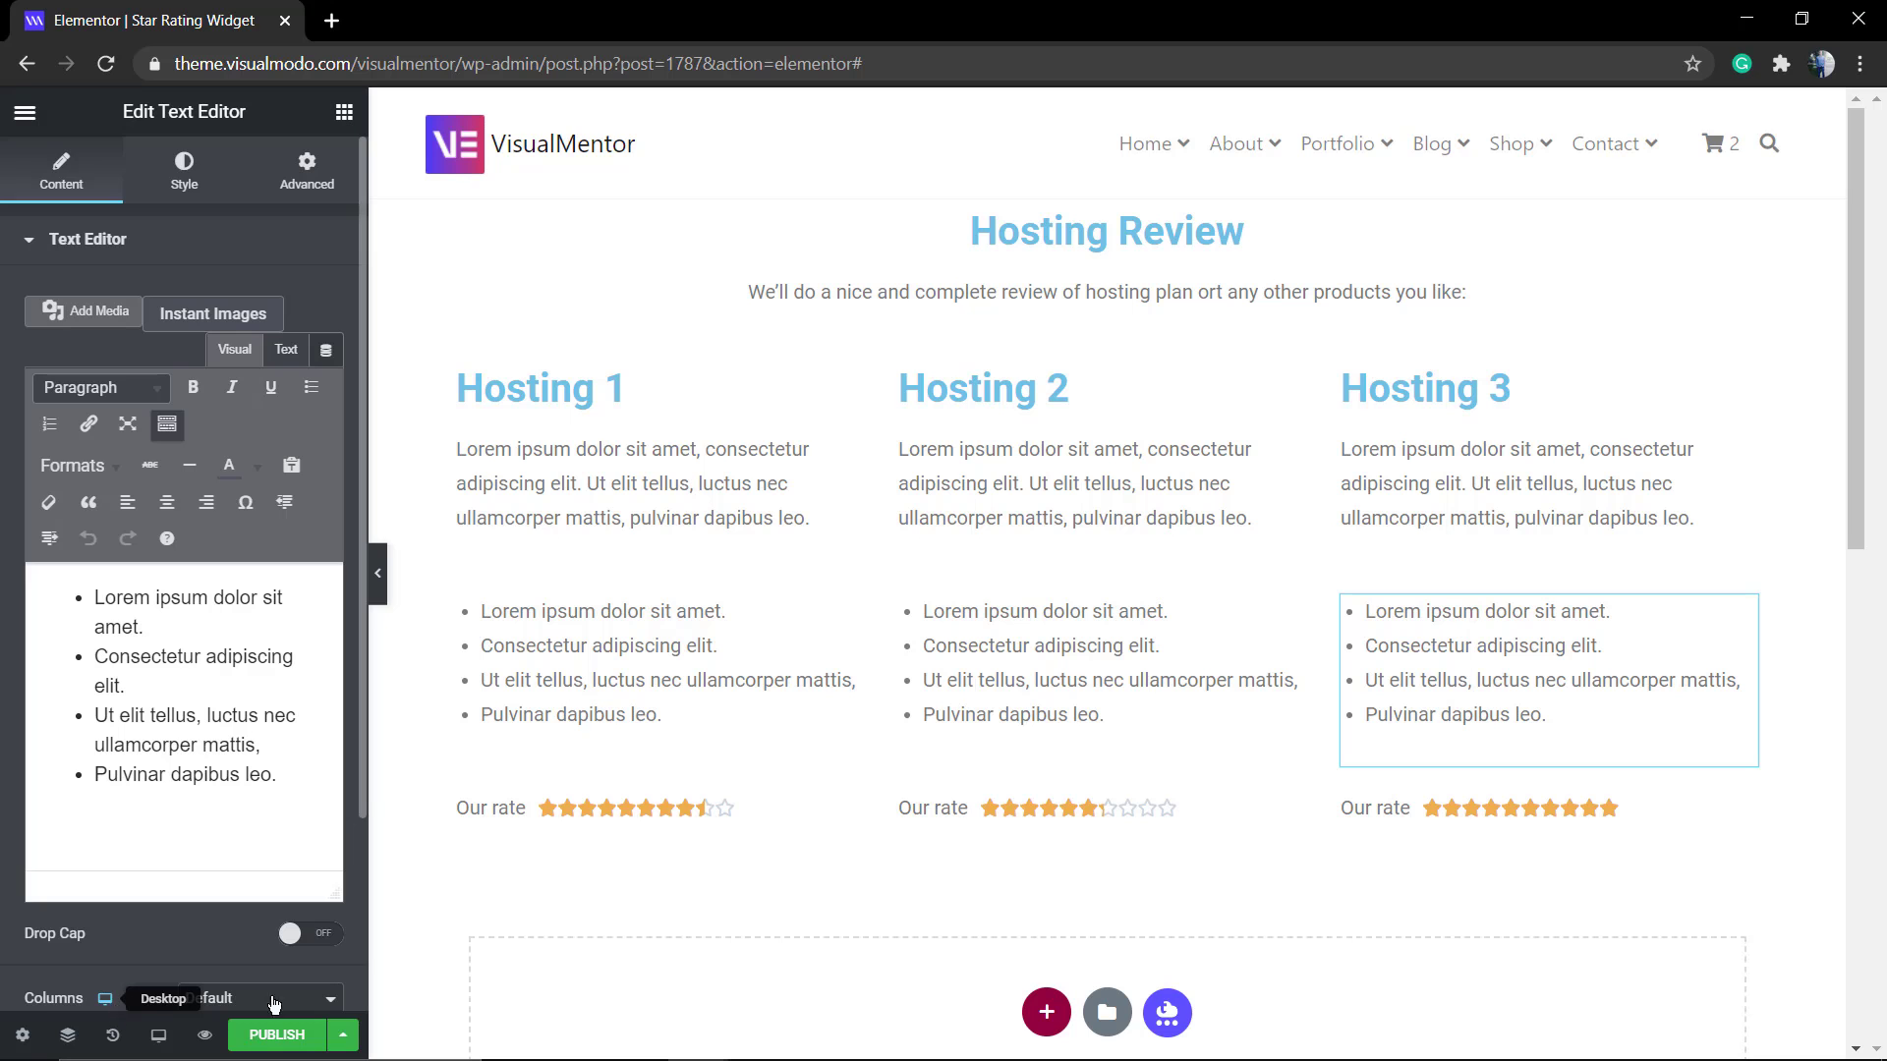
# - Unlink the header section's padding and add top padding above the Hosting Review heading
pyautogui.scroll(-5, 1071, 791)
pyautogui.scroll(5, 1070, 786)
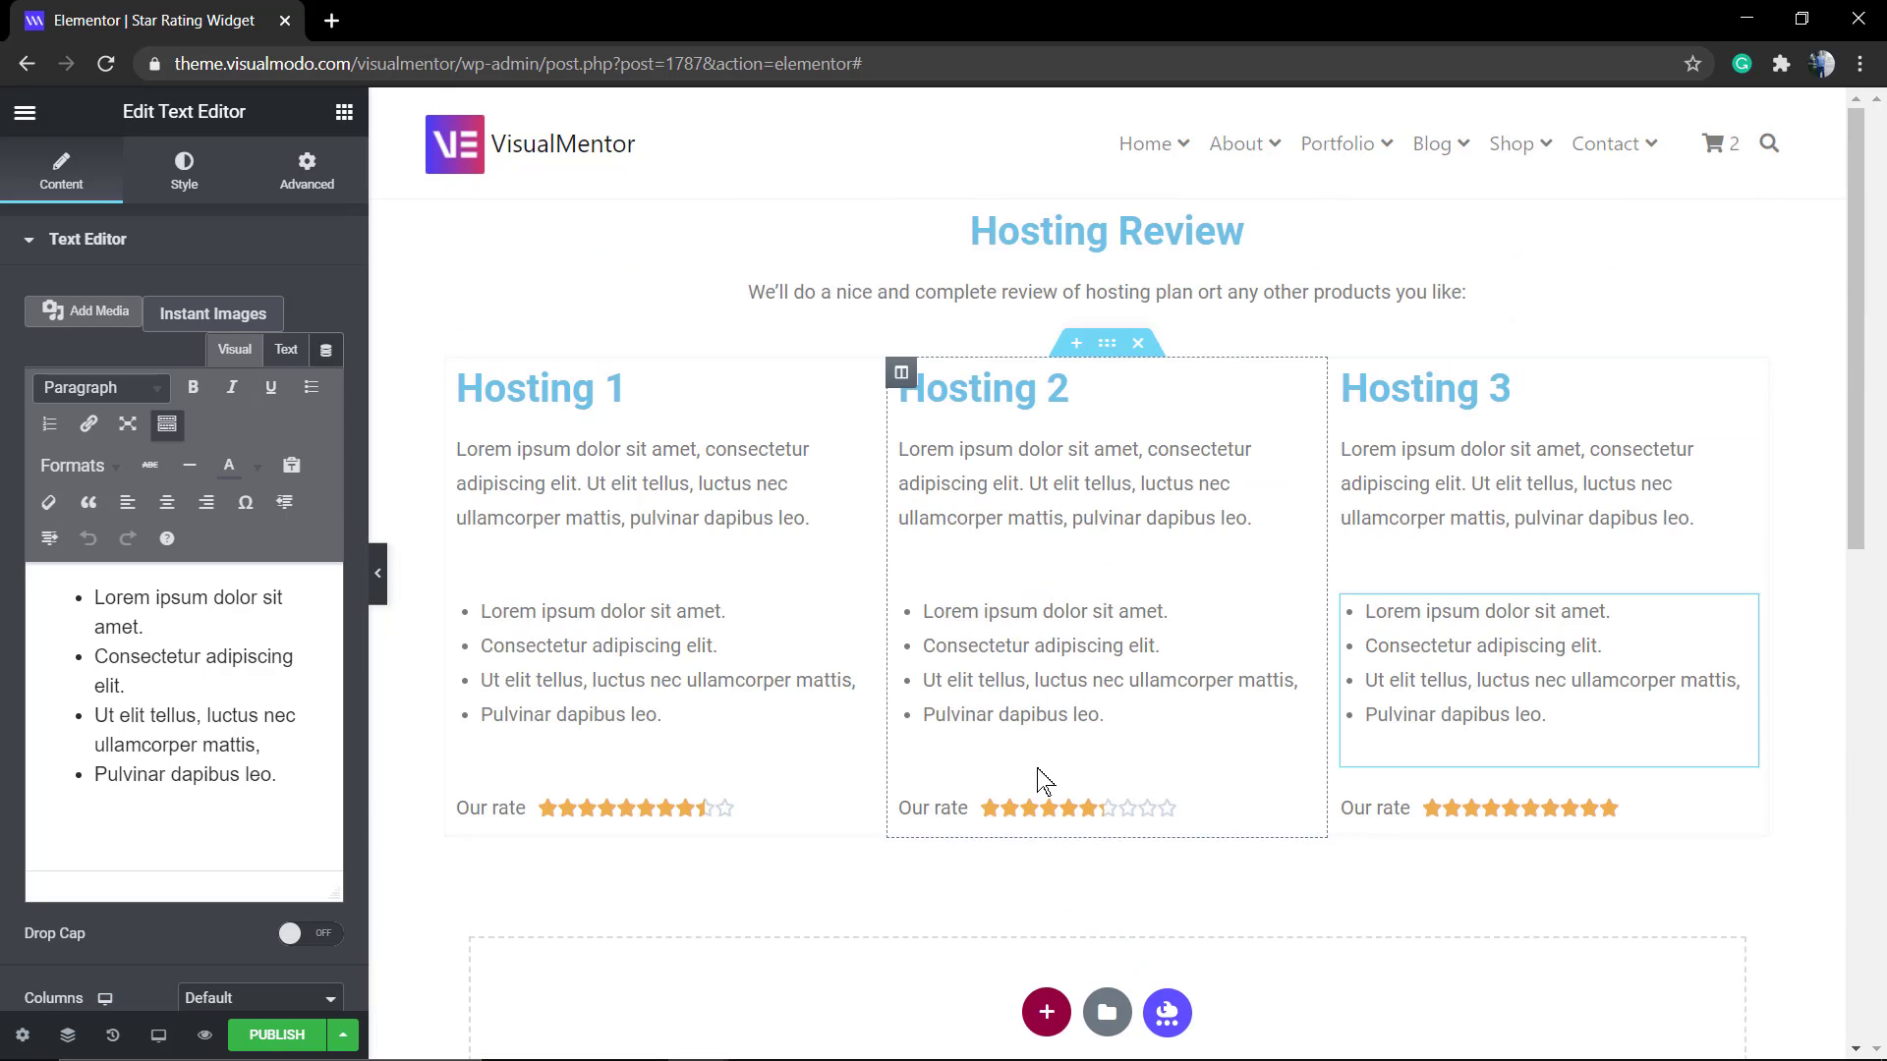
pyautogui.click(1107, 191)
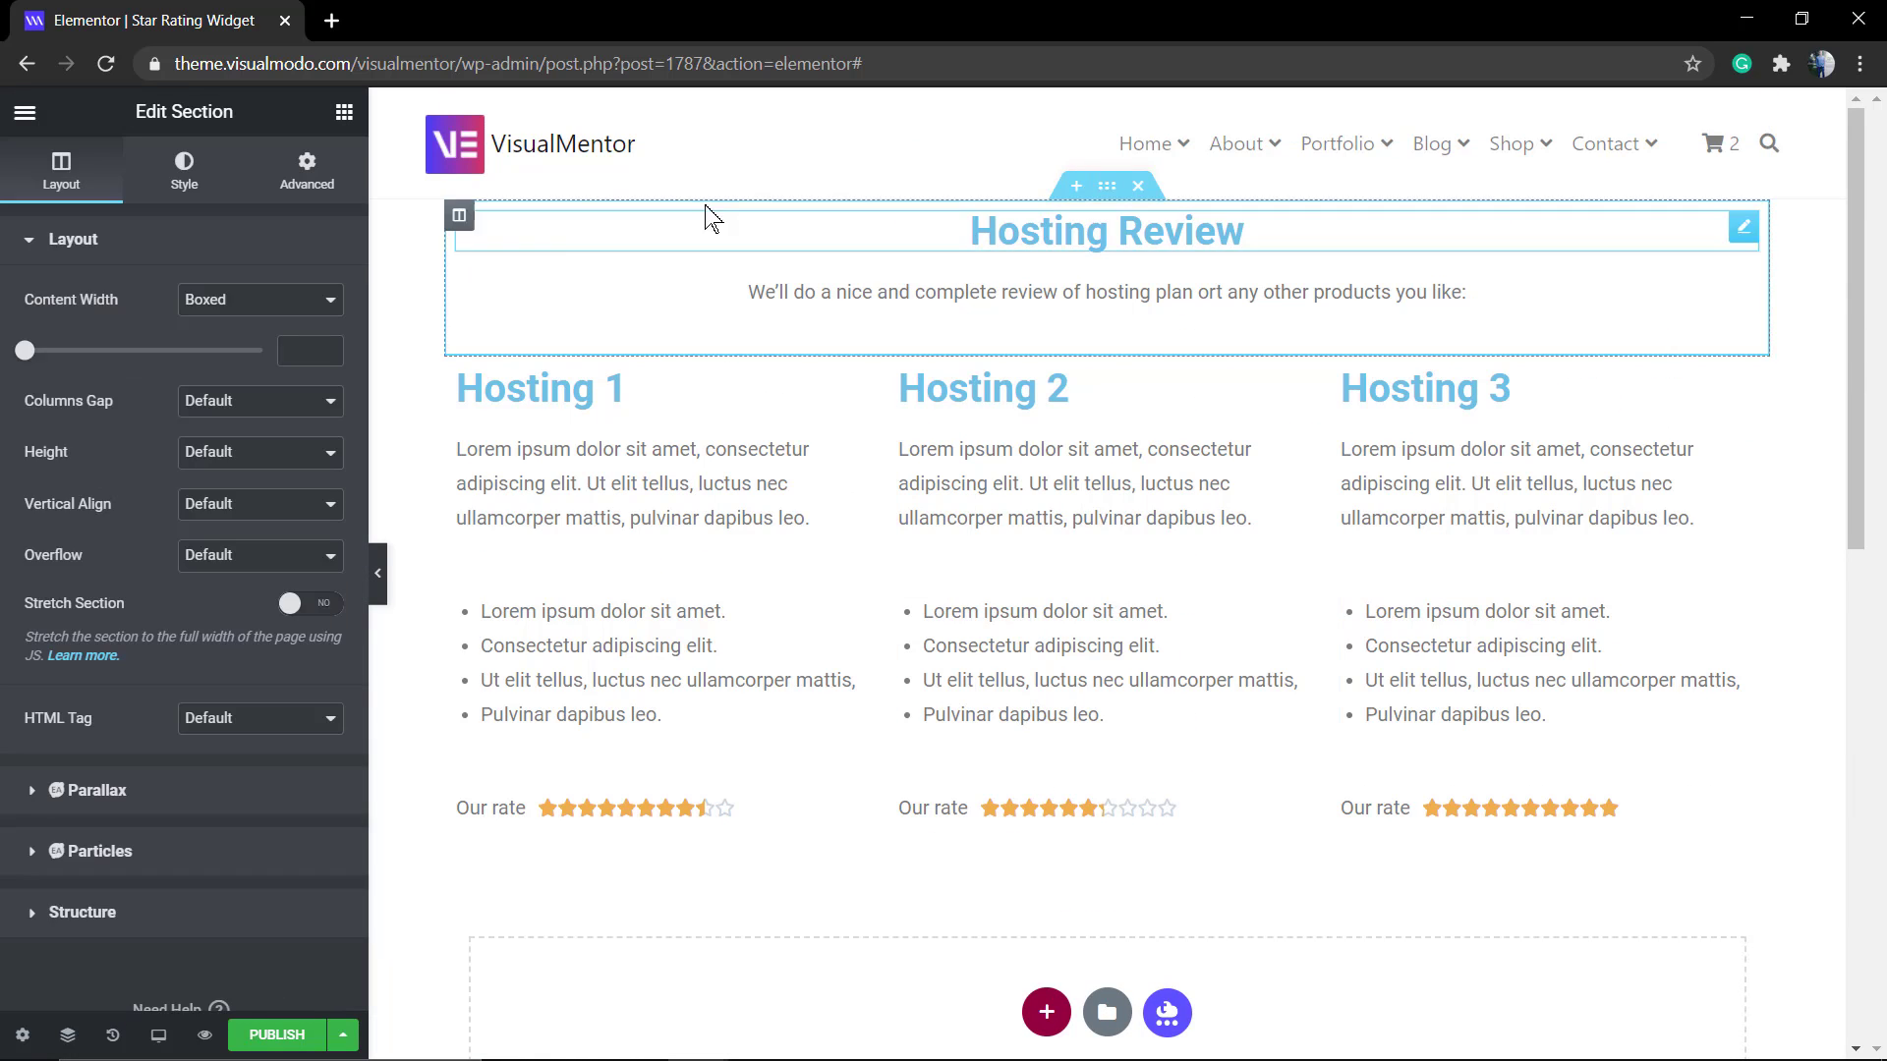
pyautogui.click(274, 170)
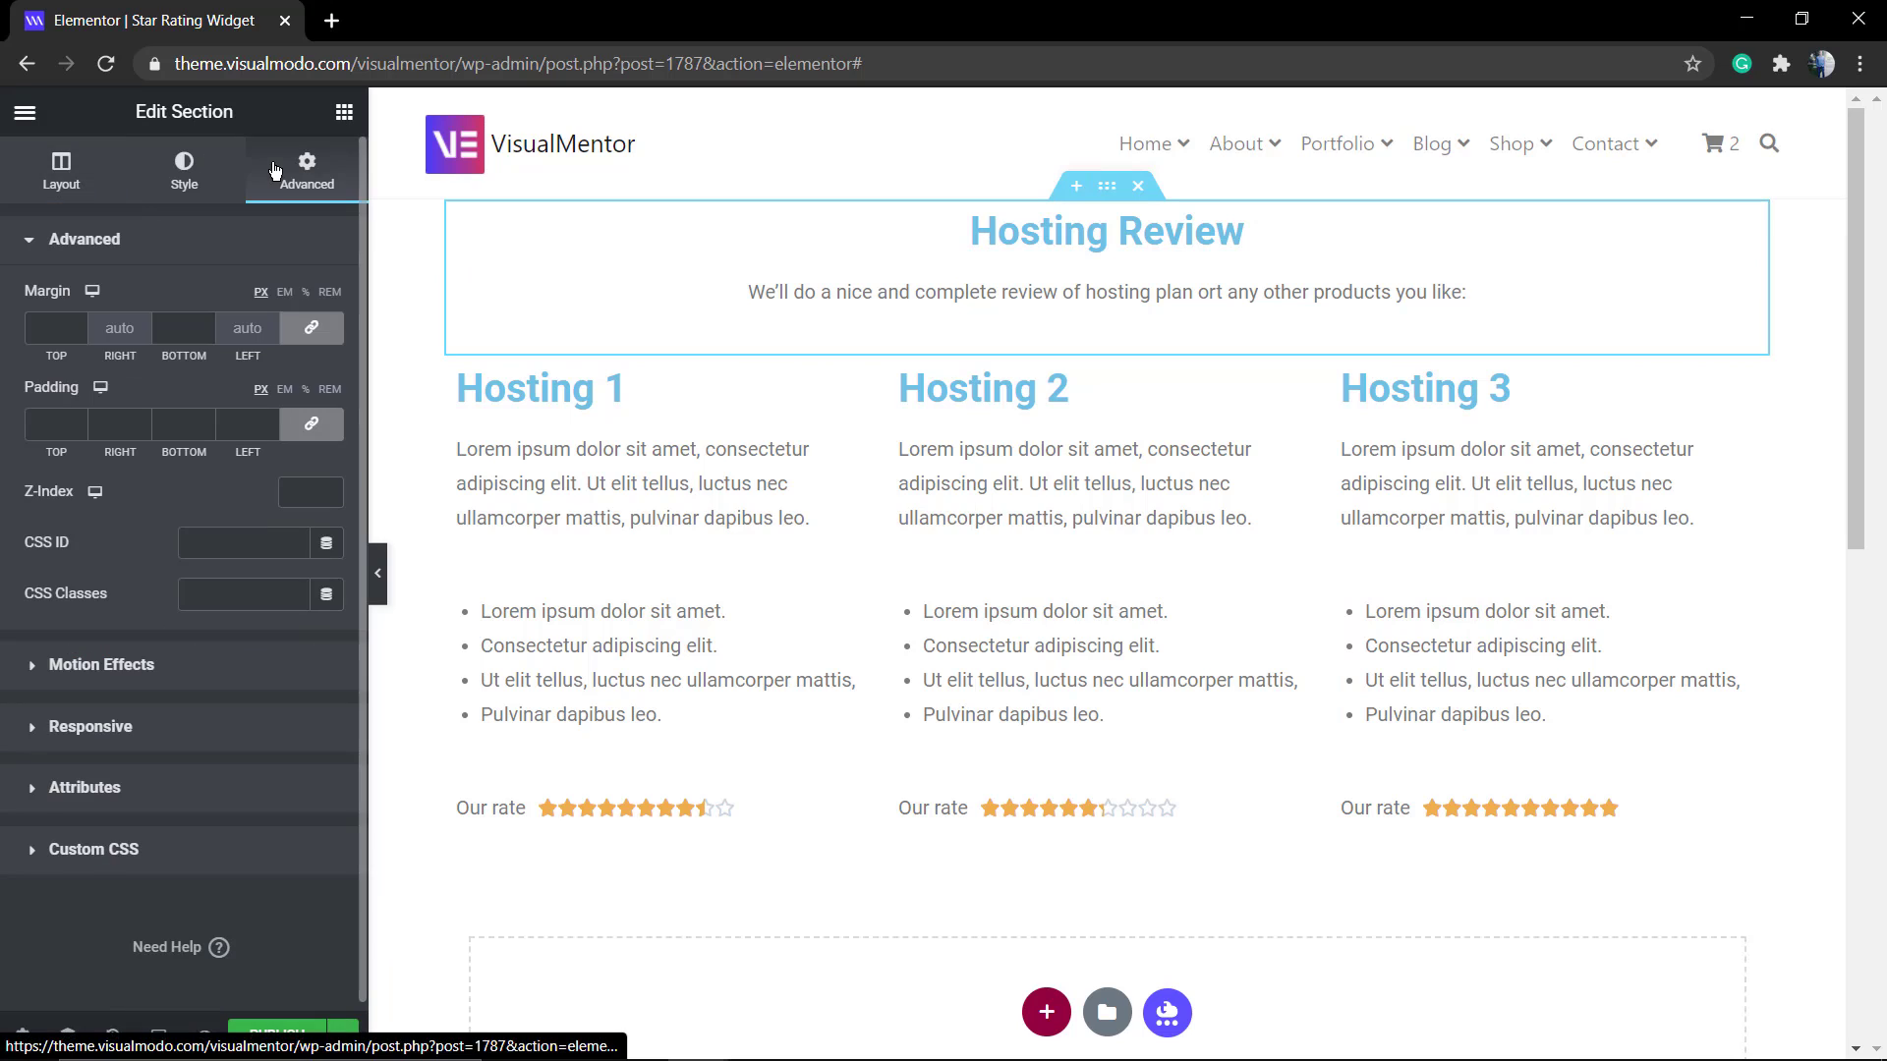
pyautogui.click(77, 422)
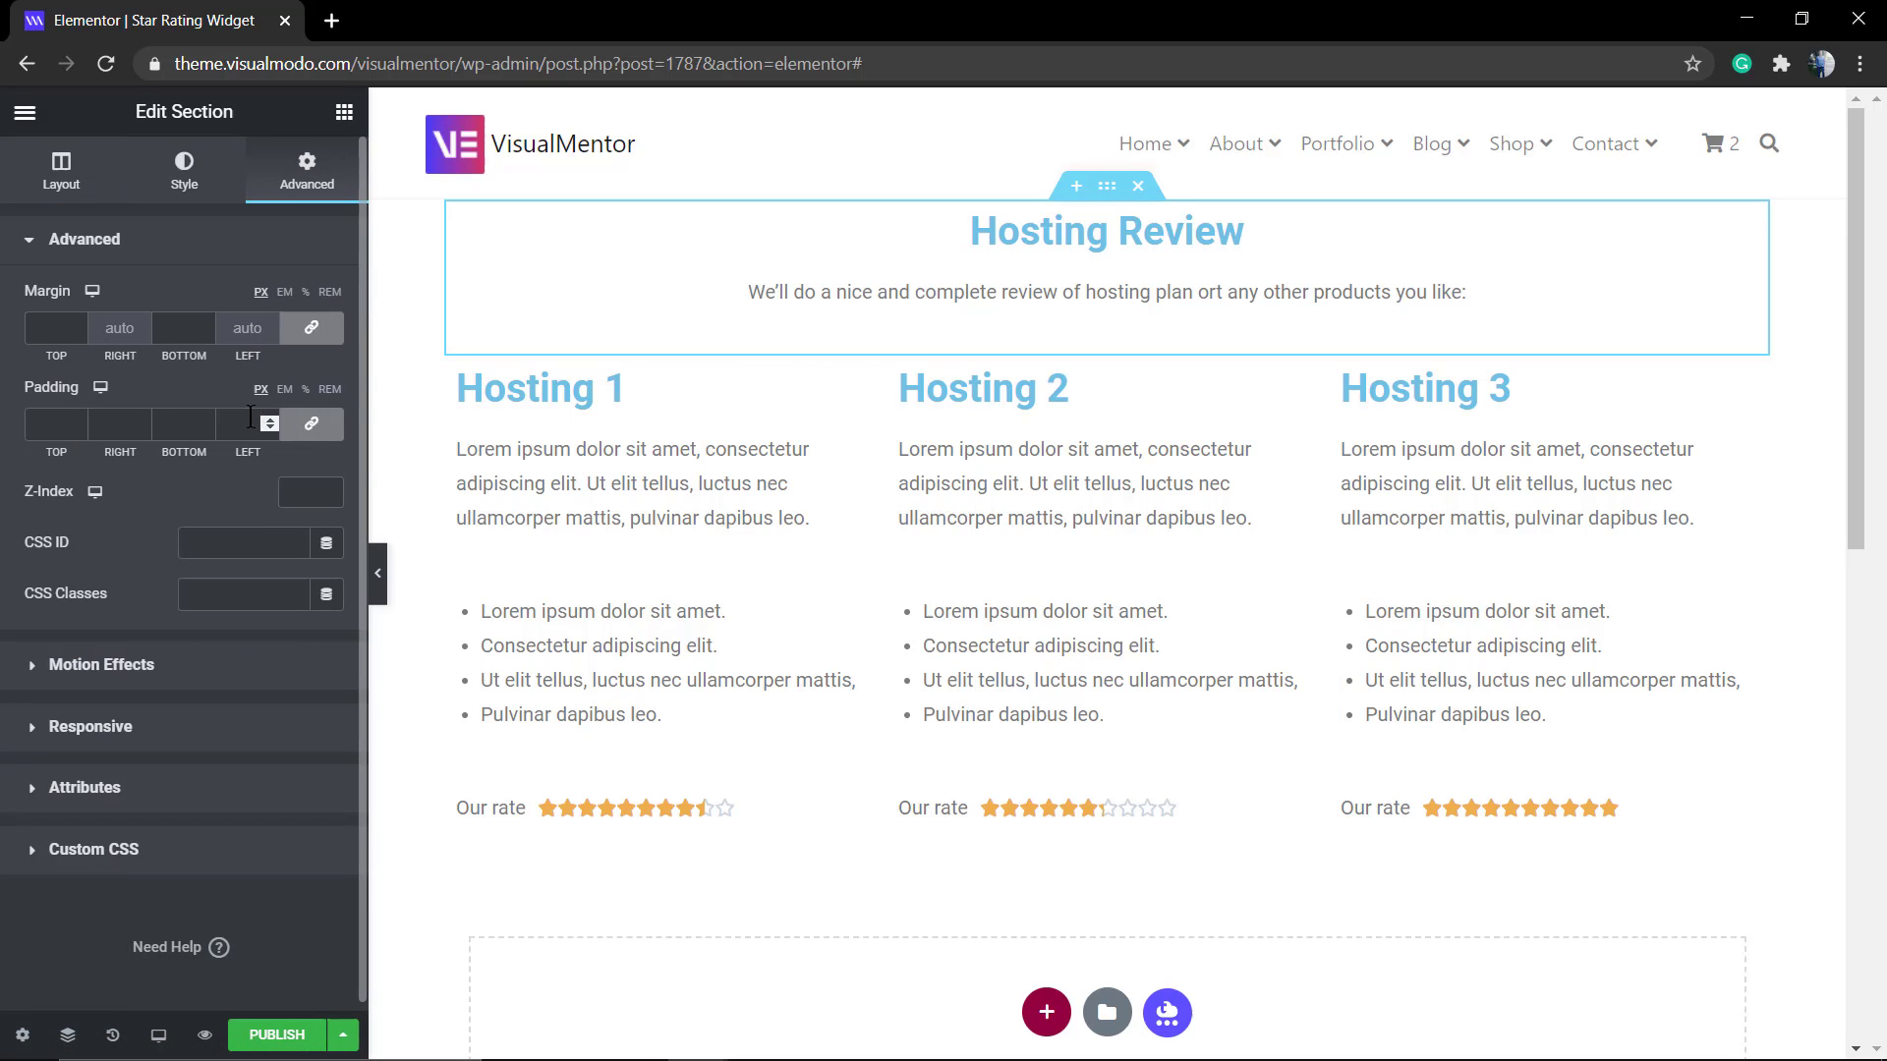
pyautogui.moveTo(81, 418); pyautogui.dragTo(80, 418)
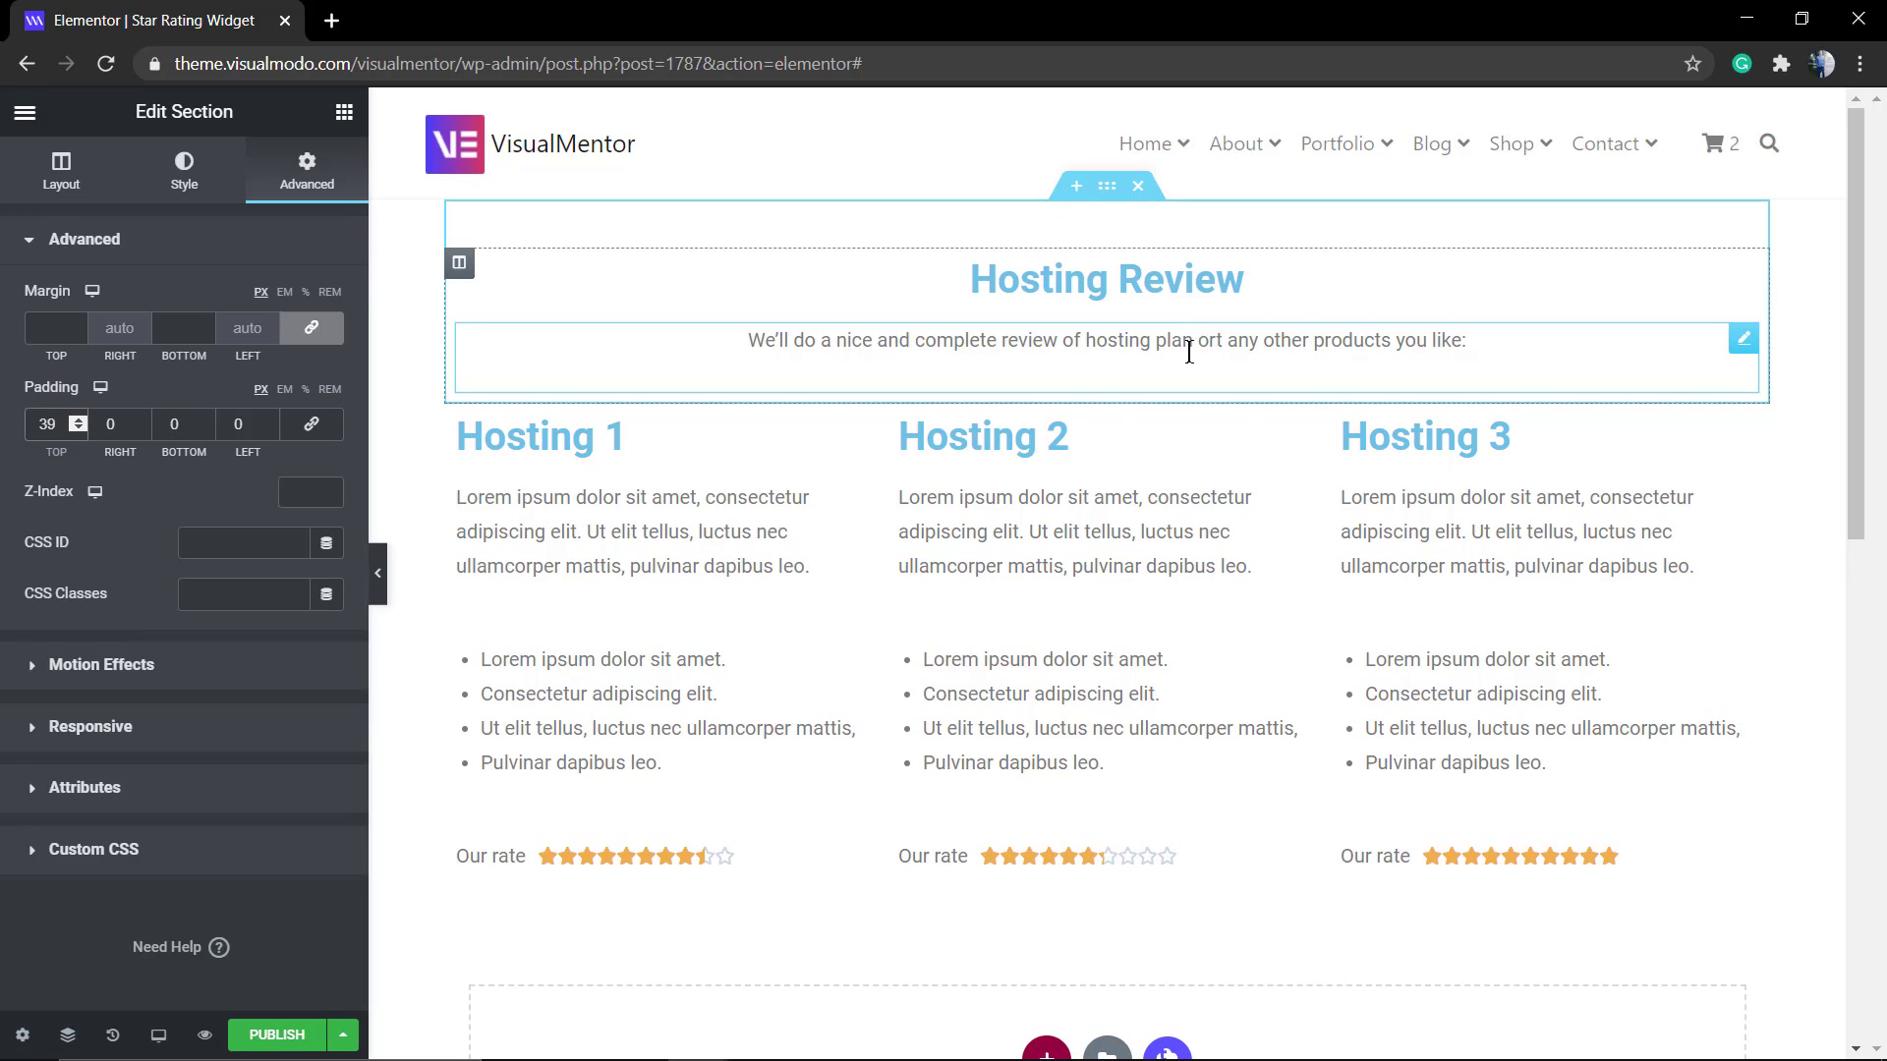
# - Unlink the description text's padding and set its bottom padding to 20 px
pyautogui.click(1165, 391)
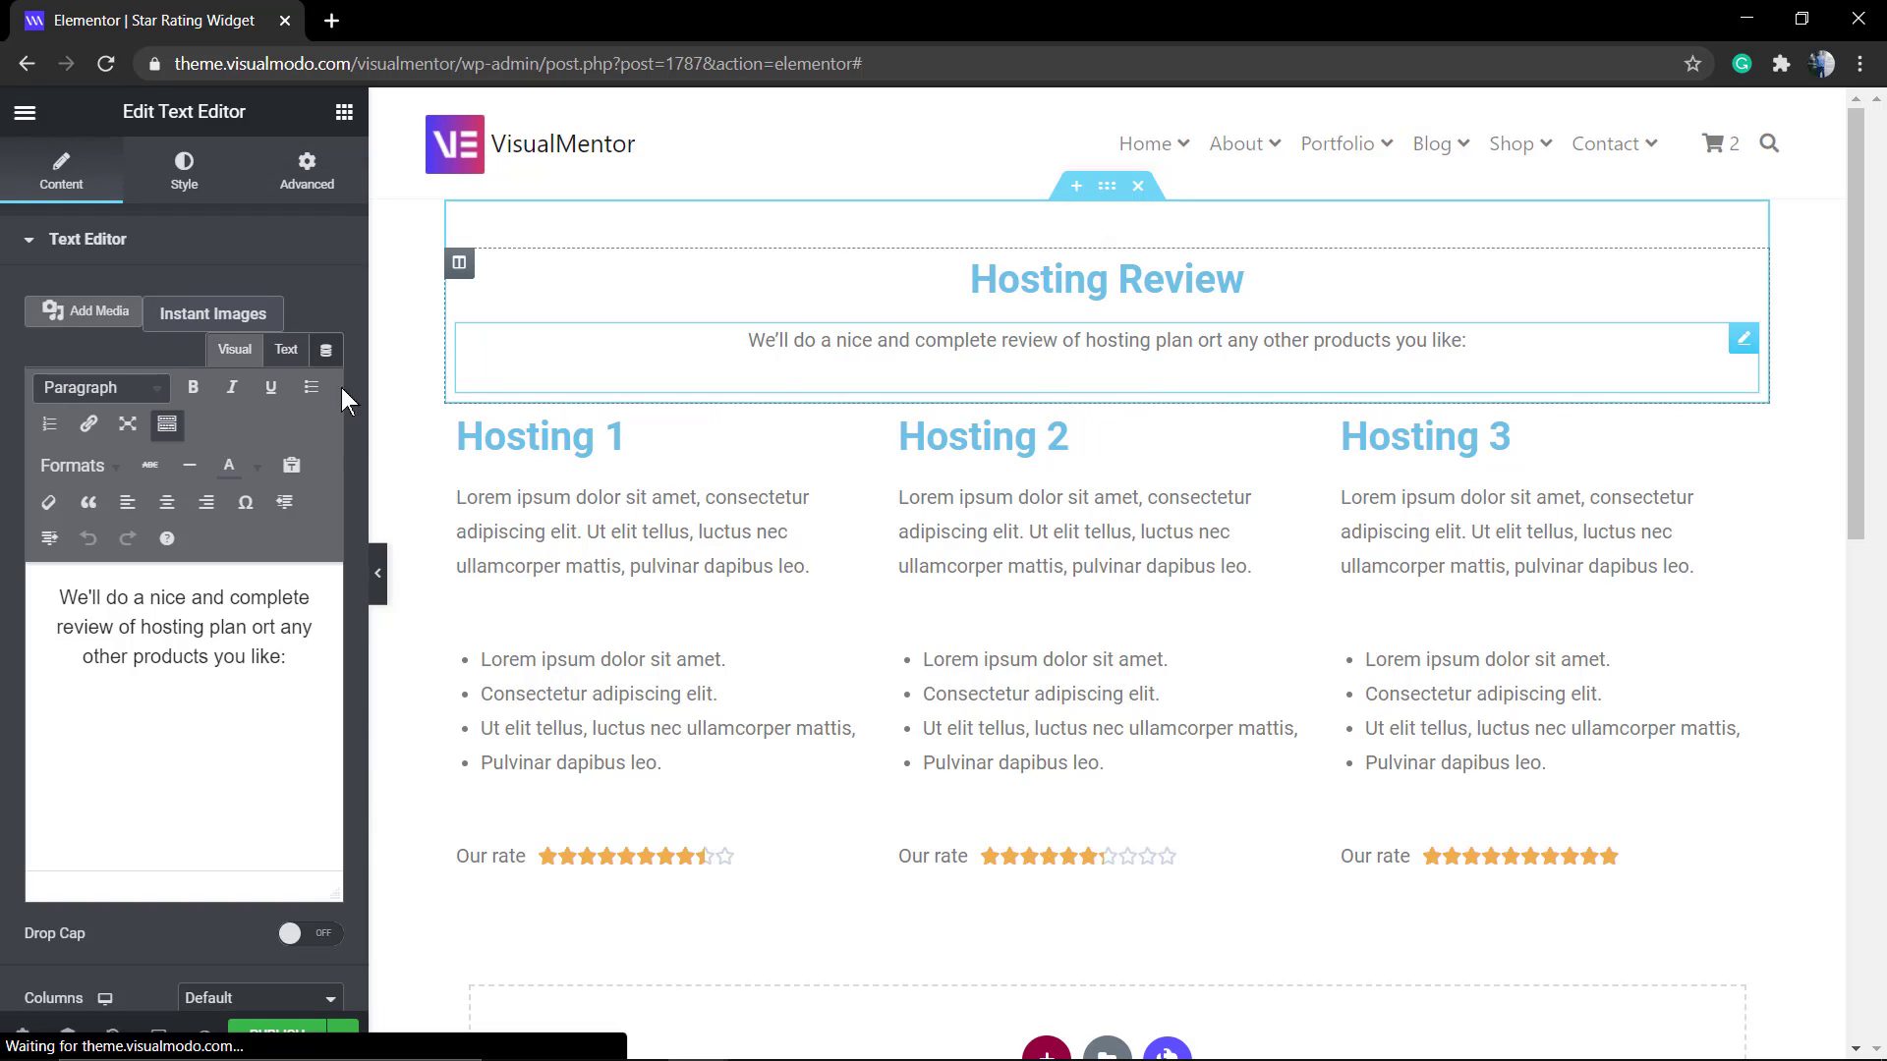
pyautogui.click(306, 169)
pyautogui.click(310, 436)
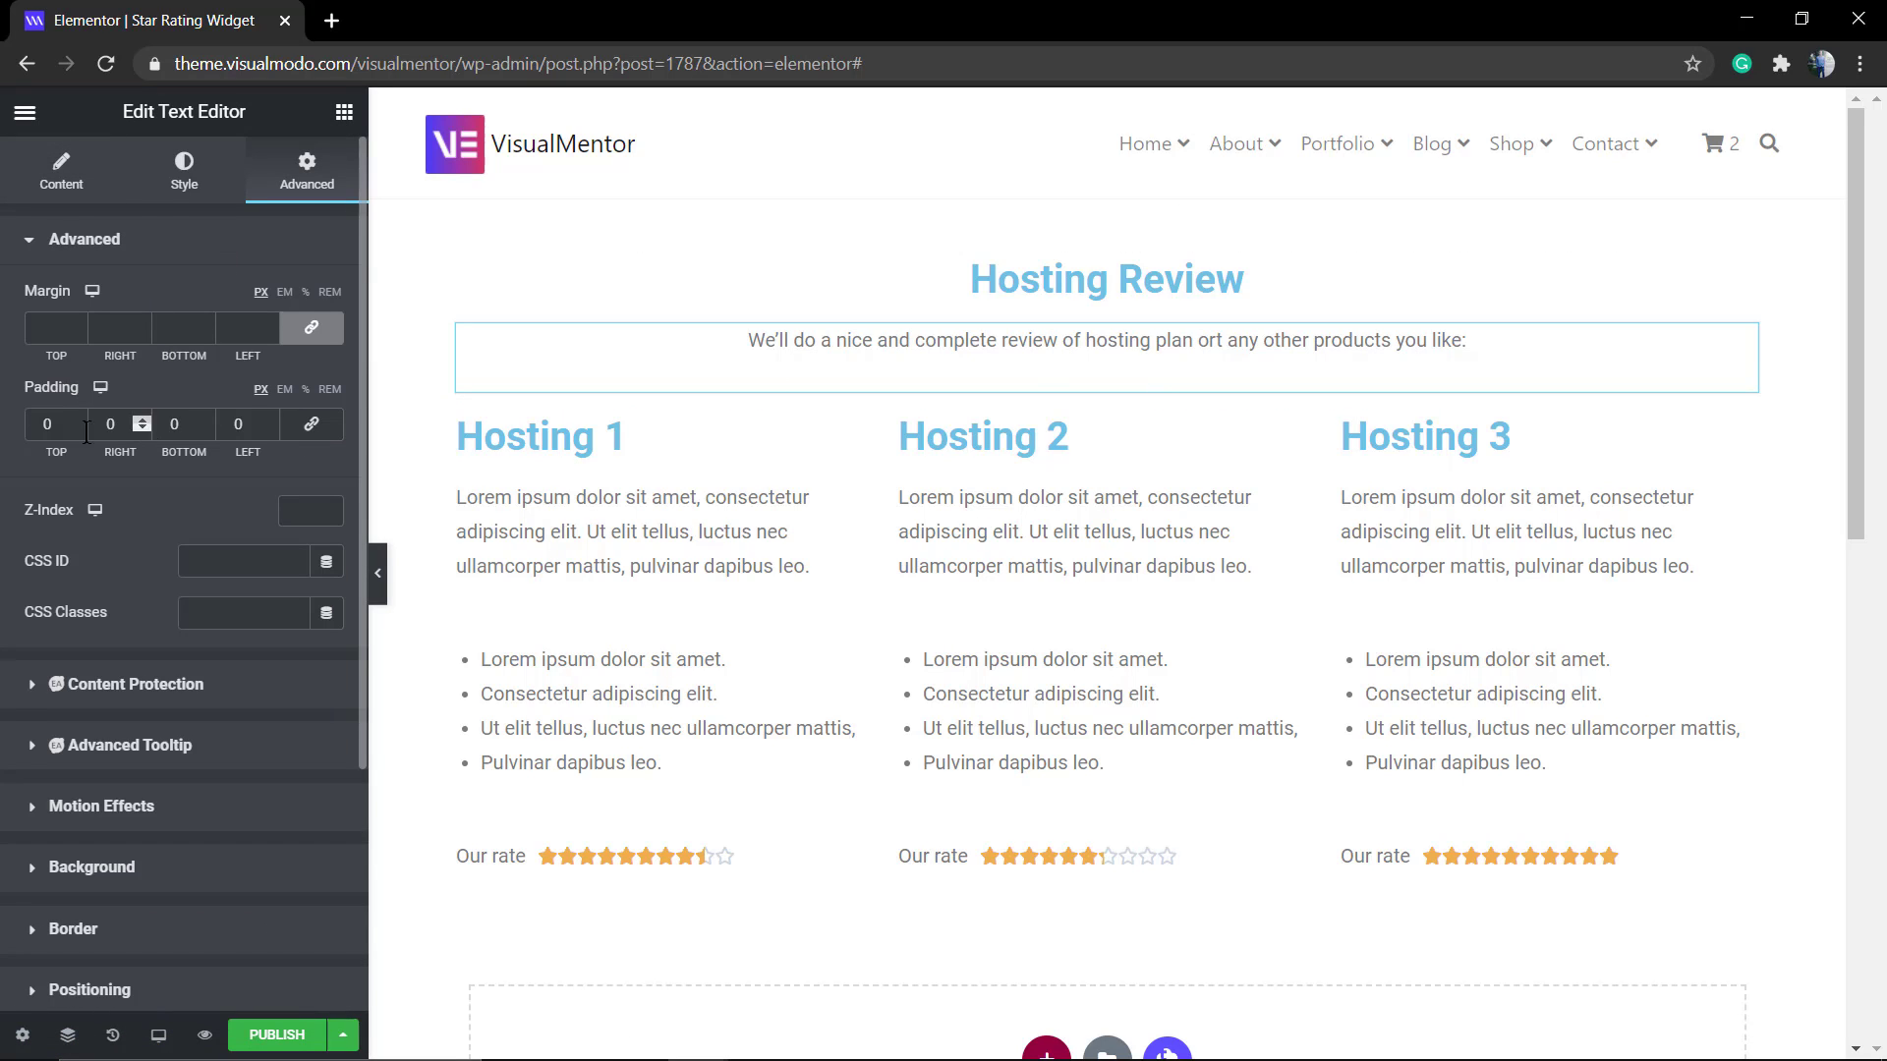
pyautogui.click(205, 429)
pyautogui.click(206, 429)
pyautogui.click(203, 417)
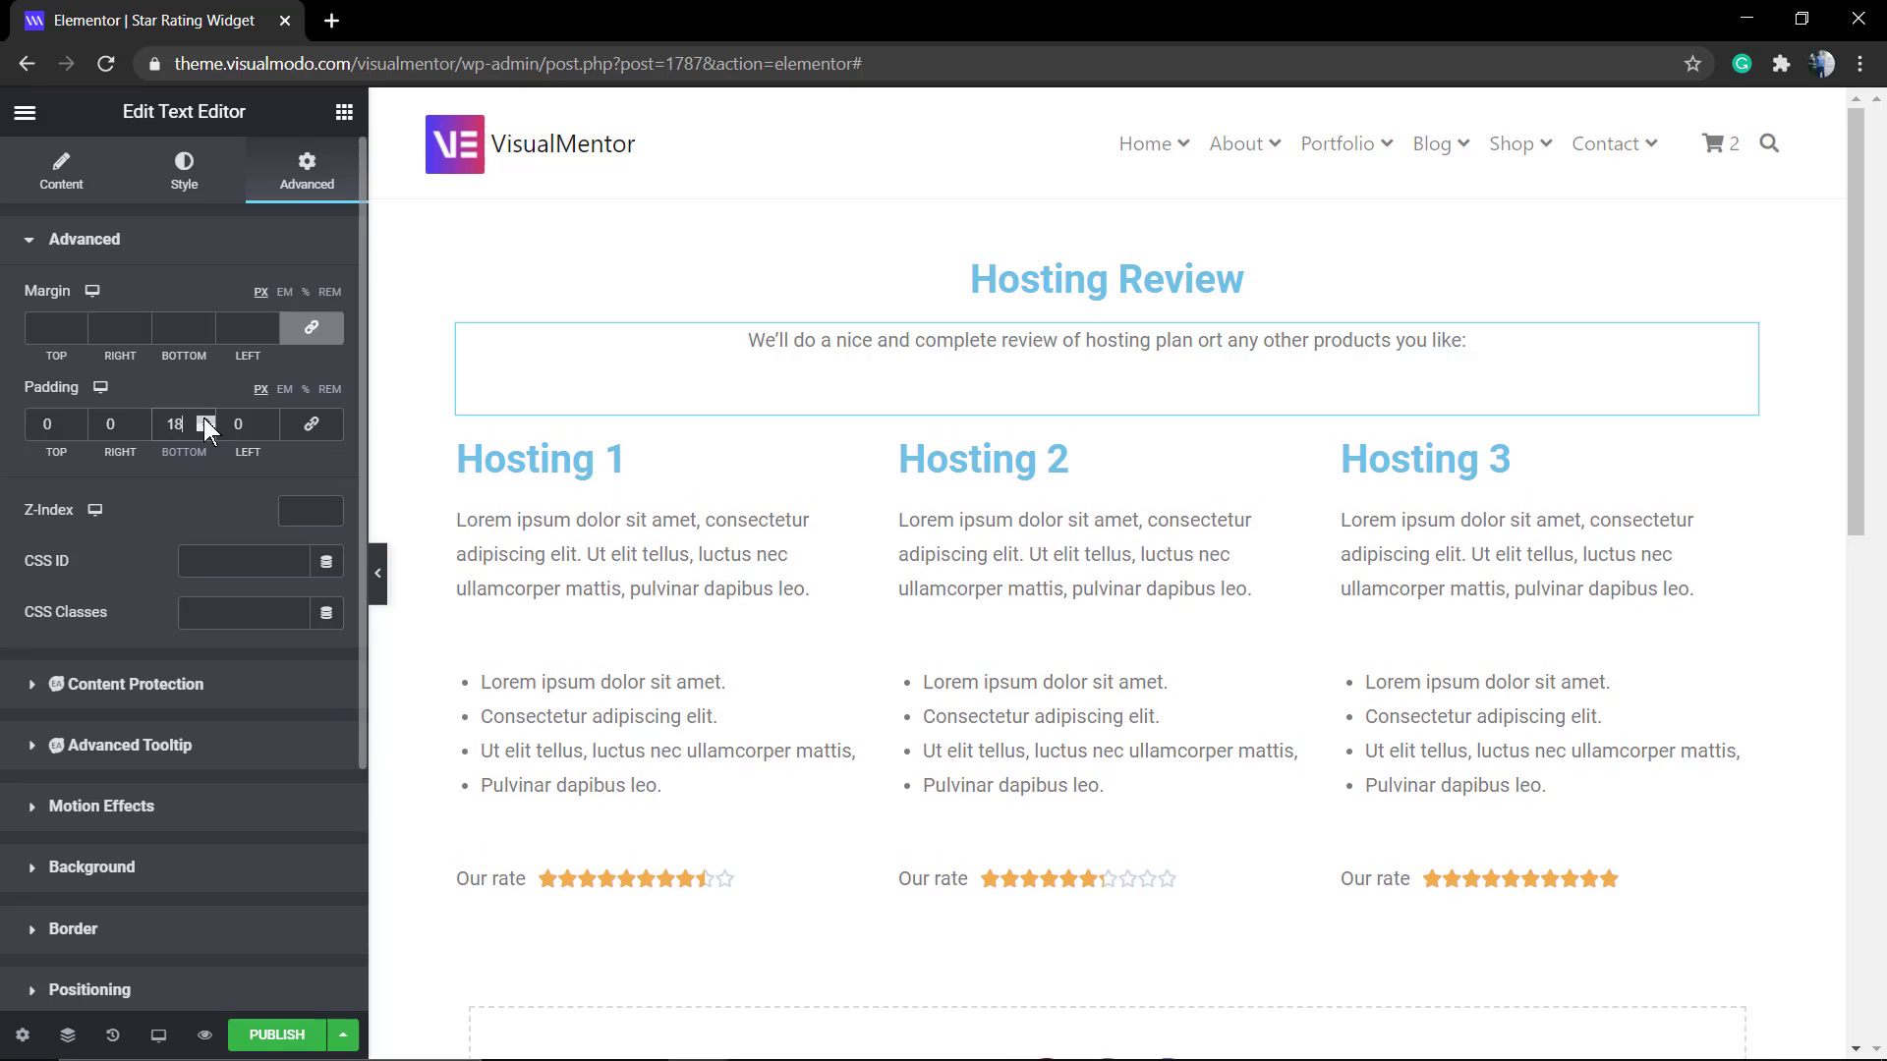
pyautogui.click(203, 417)
pyautogui.scroll(-2, 1023, 593)
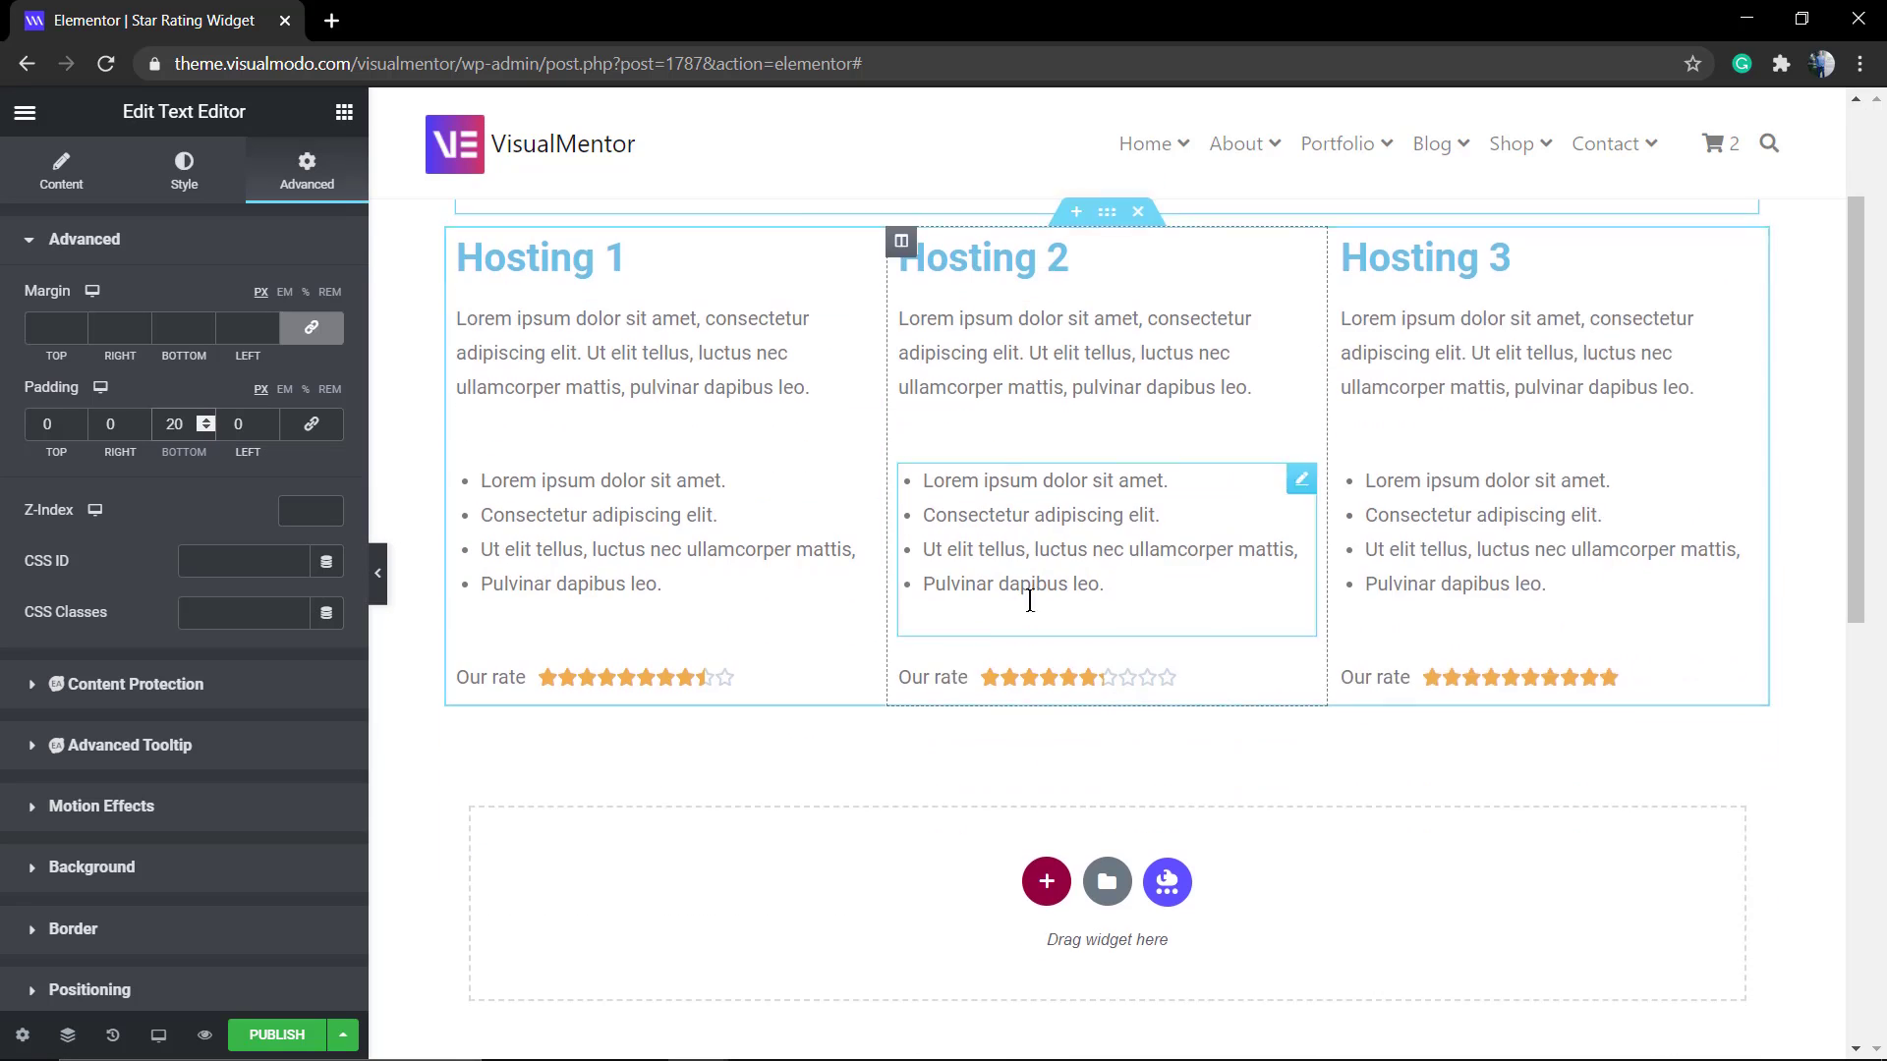
pyautogui.scroll(-2, 742, 887)
pyautogui.scroll(4, 737, 865)
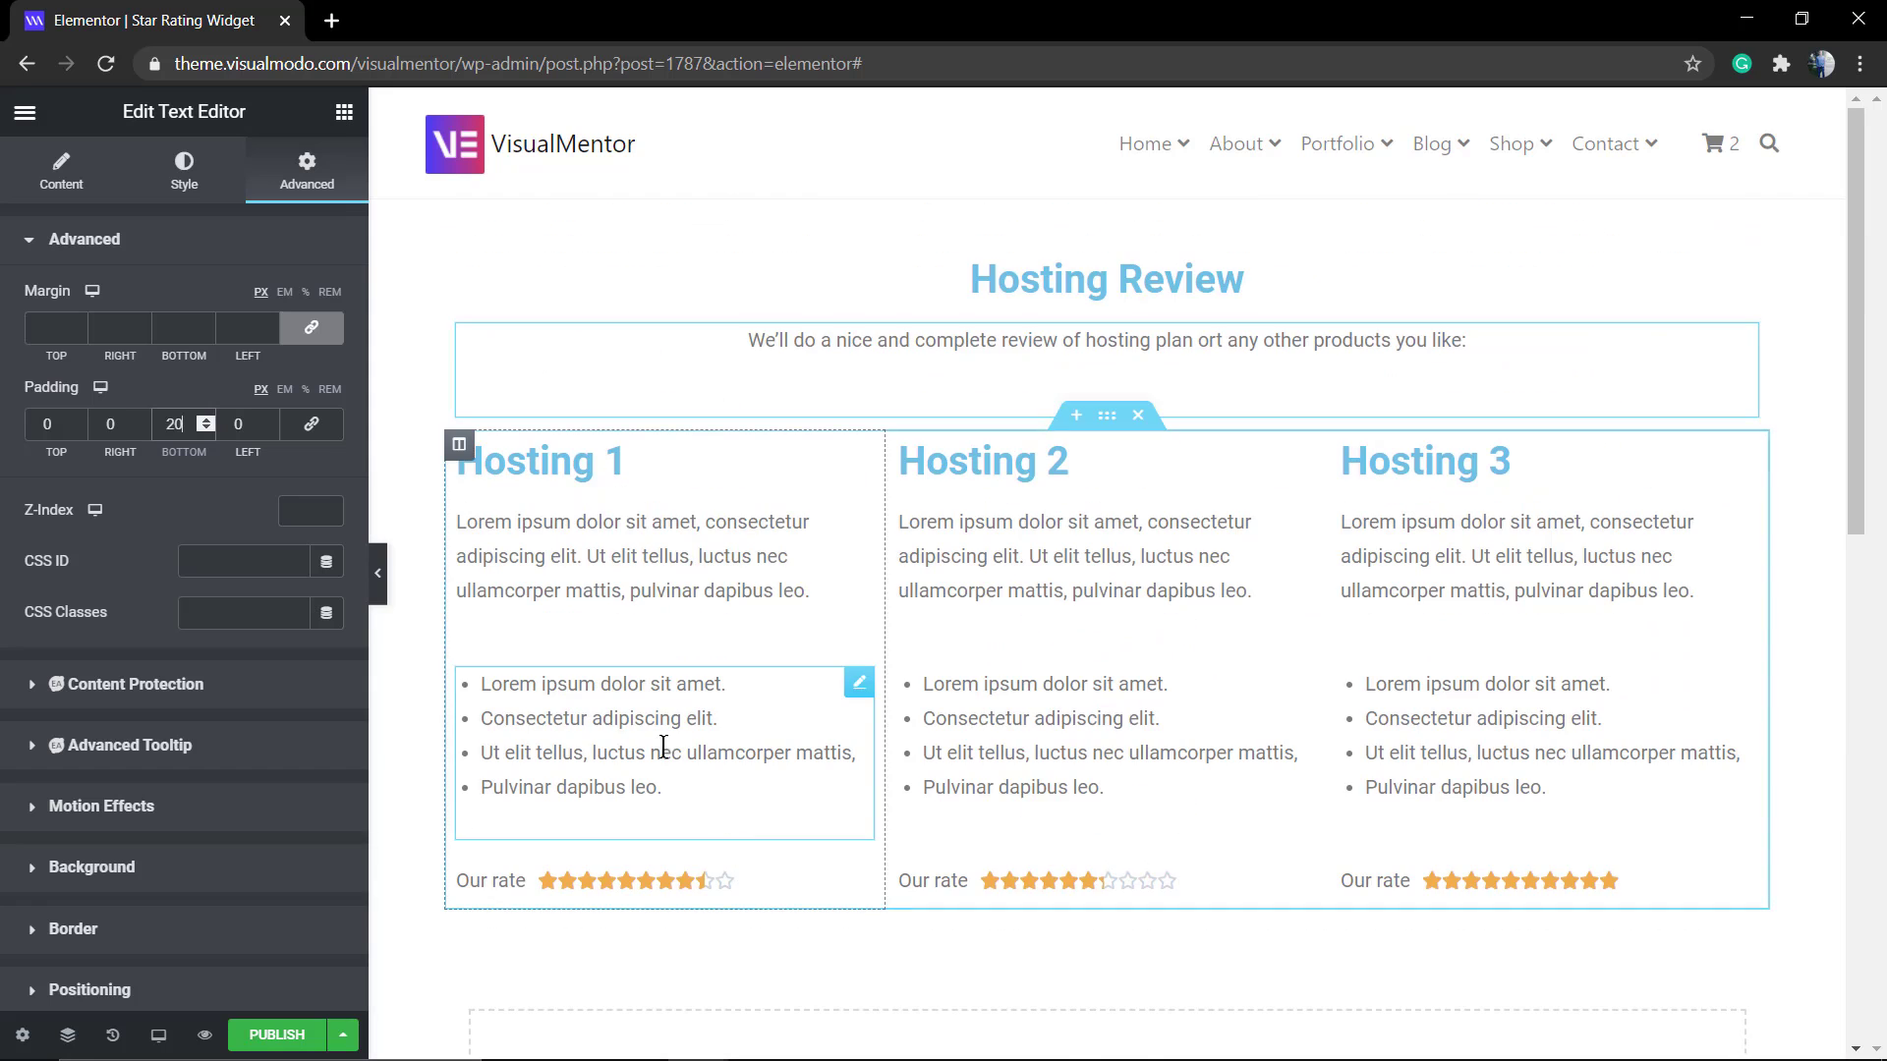
pyautogui.scroll(-2, 687, 766)
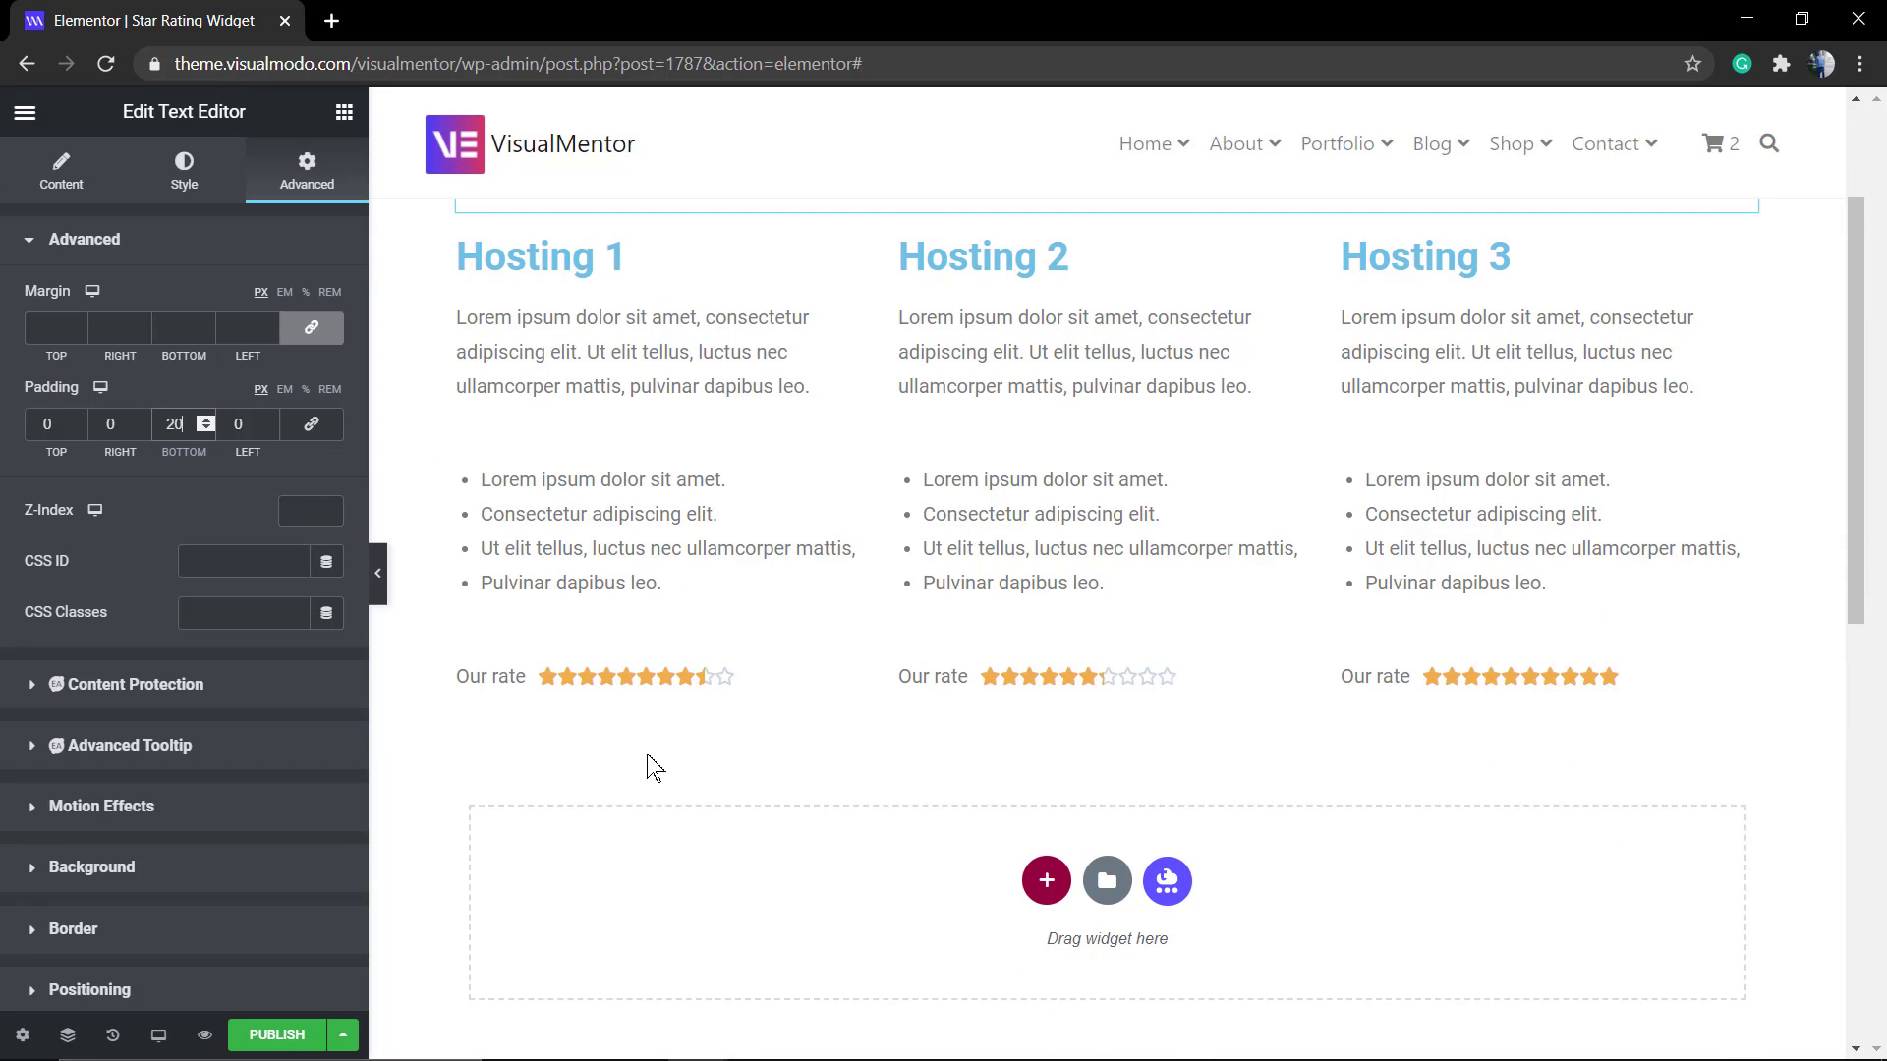
pyautogui.scroll(2, 647, 771)
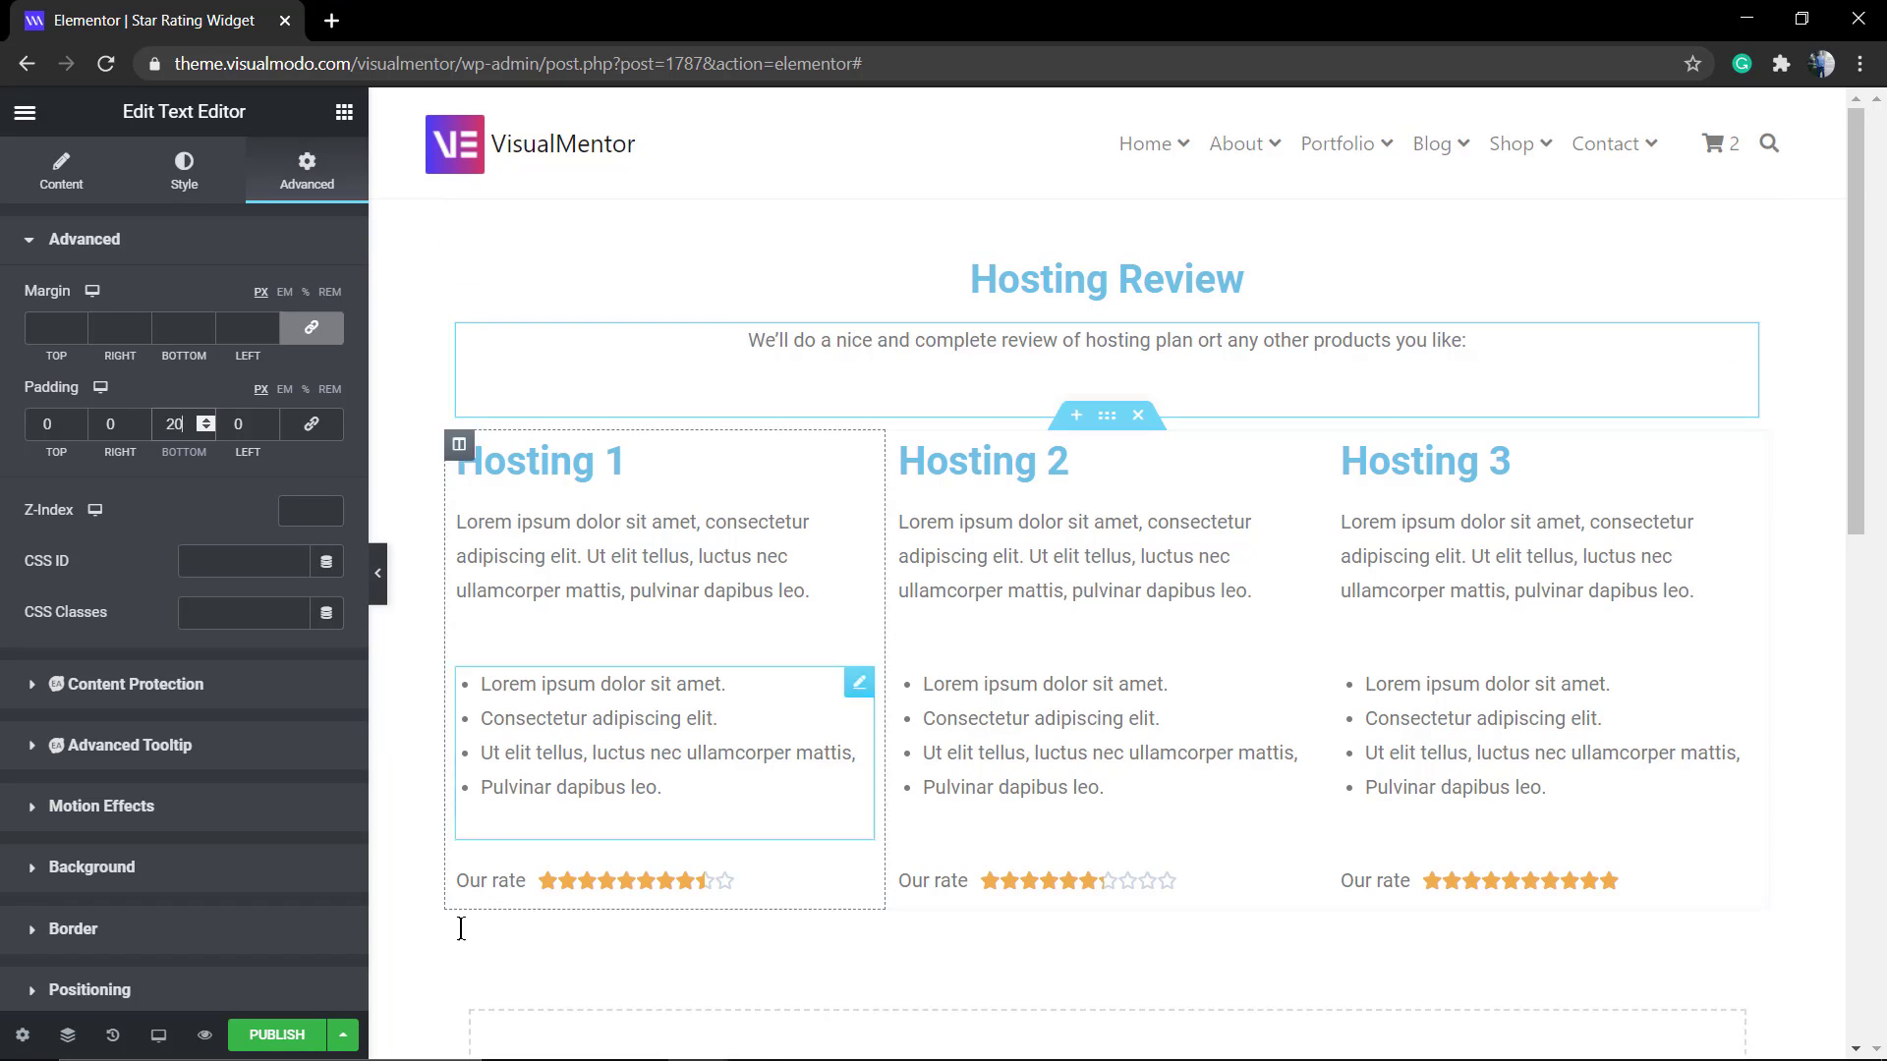
# - Publish the Hosting Review page changes
pyautogui.click(276, 1042)
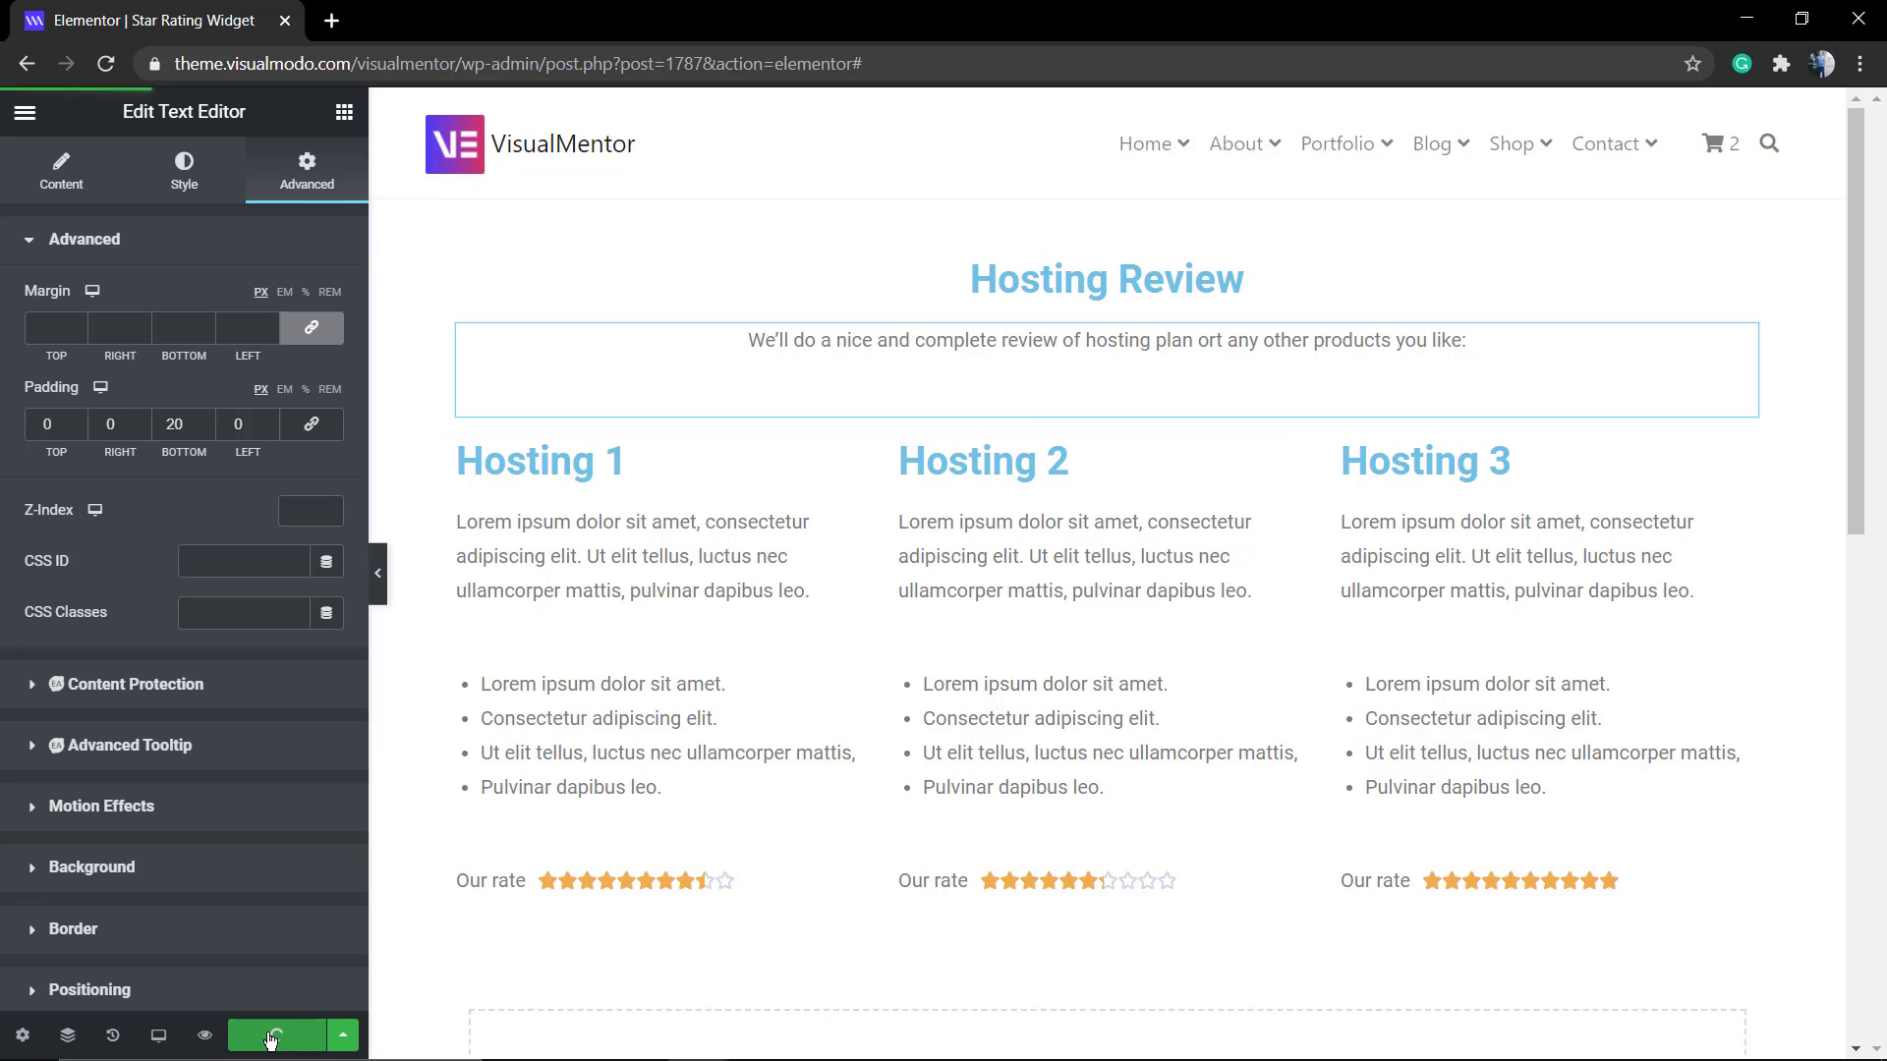